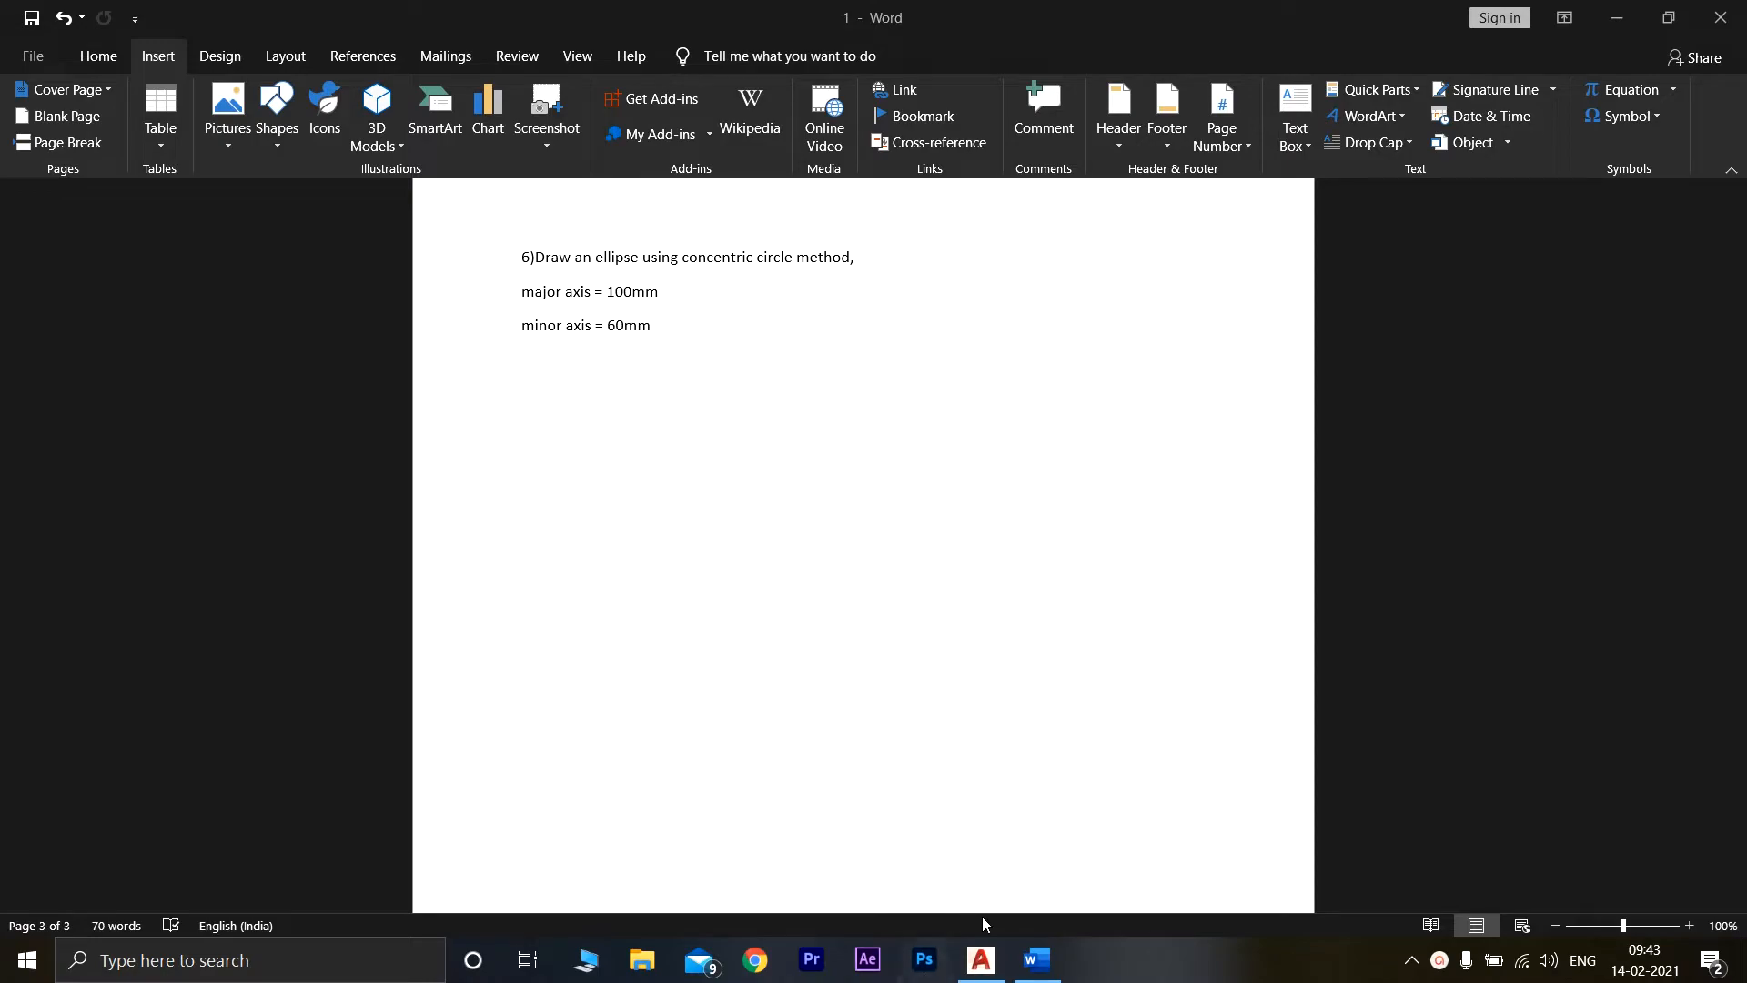
# - Switch to the empty drawing in AutoCAD
pyautogui.click(981, 957)
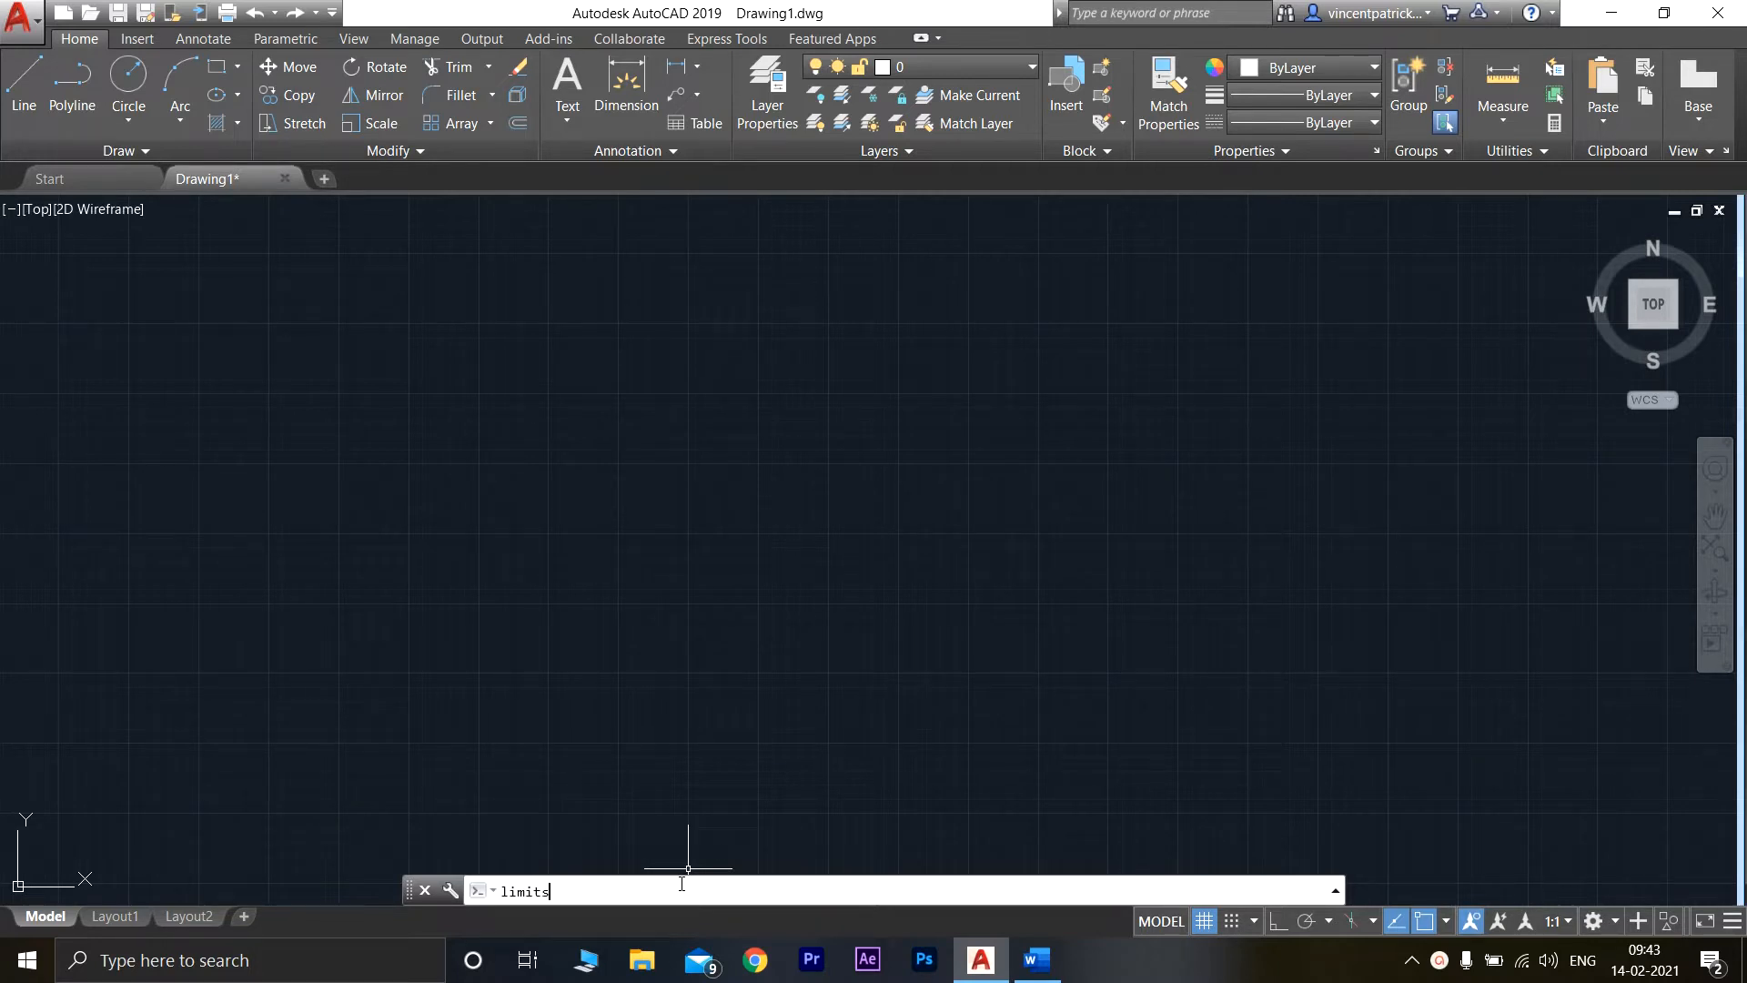
# - Try to set the drawing limits, entering 210 for the lower-left corner and 297 for the upper-right corner
pyautogui.press('Return')
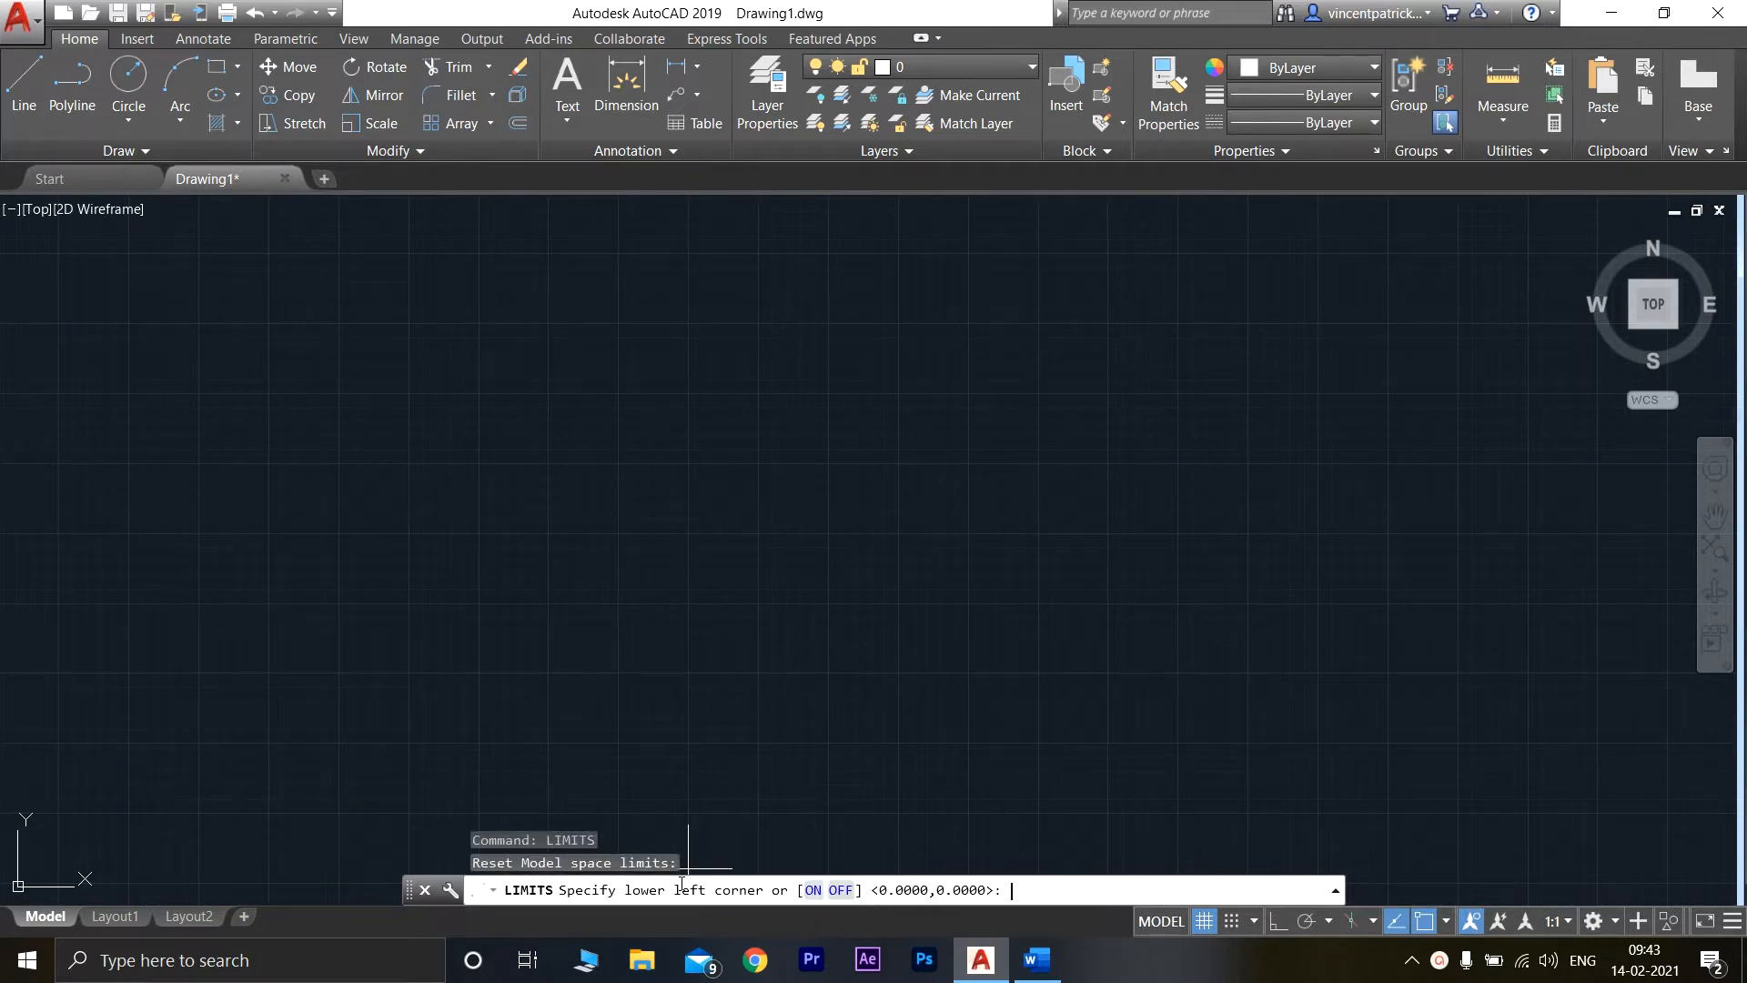
pyautogui.press('Return')
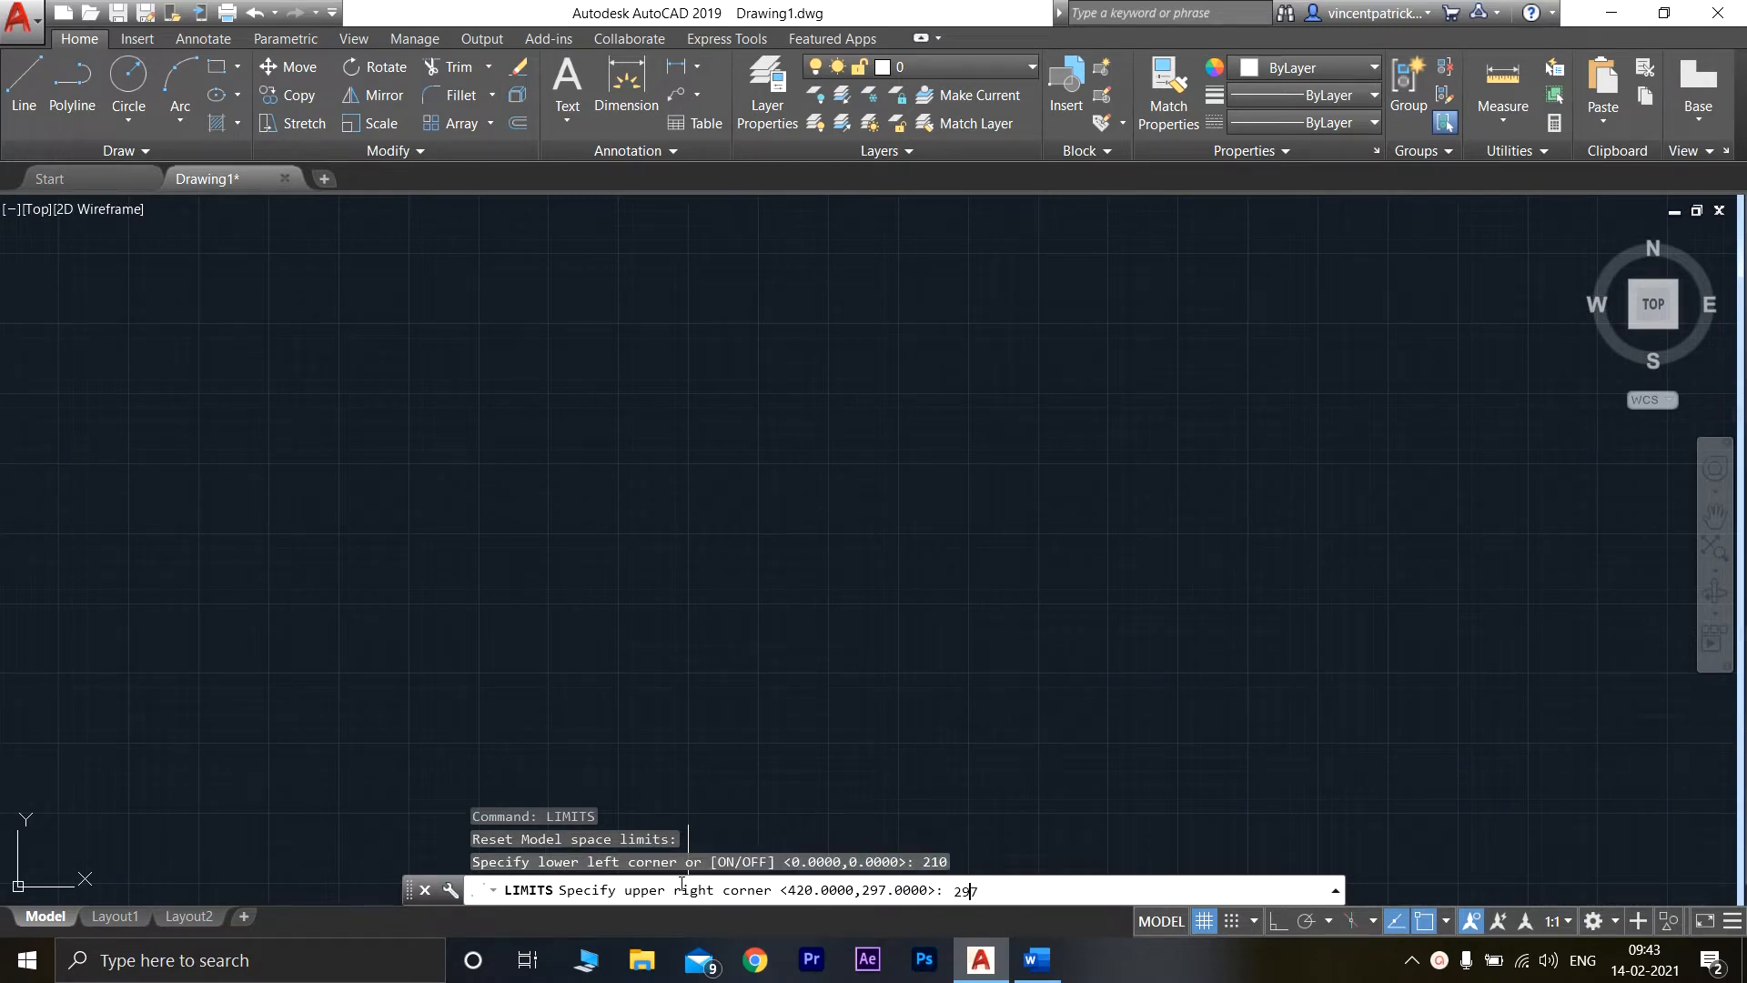
pyautogui.write('297')
pyautogui.press('Return')
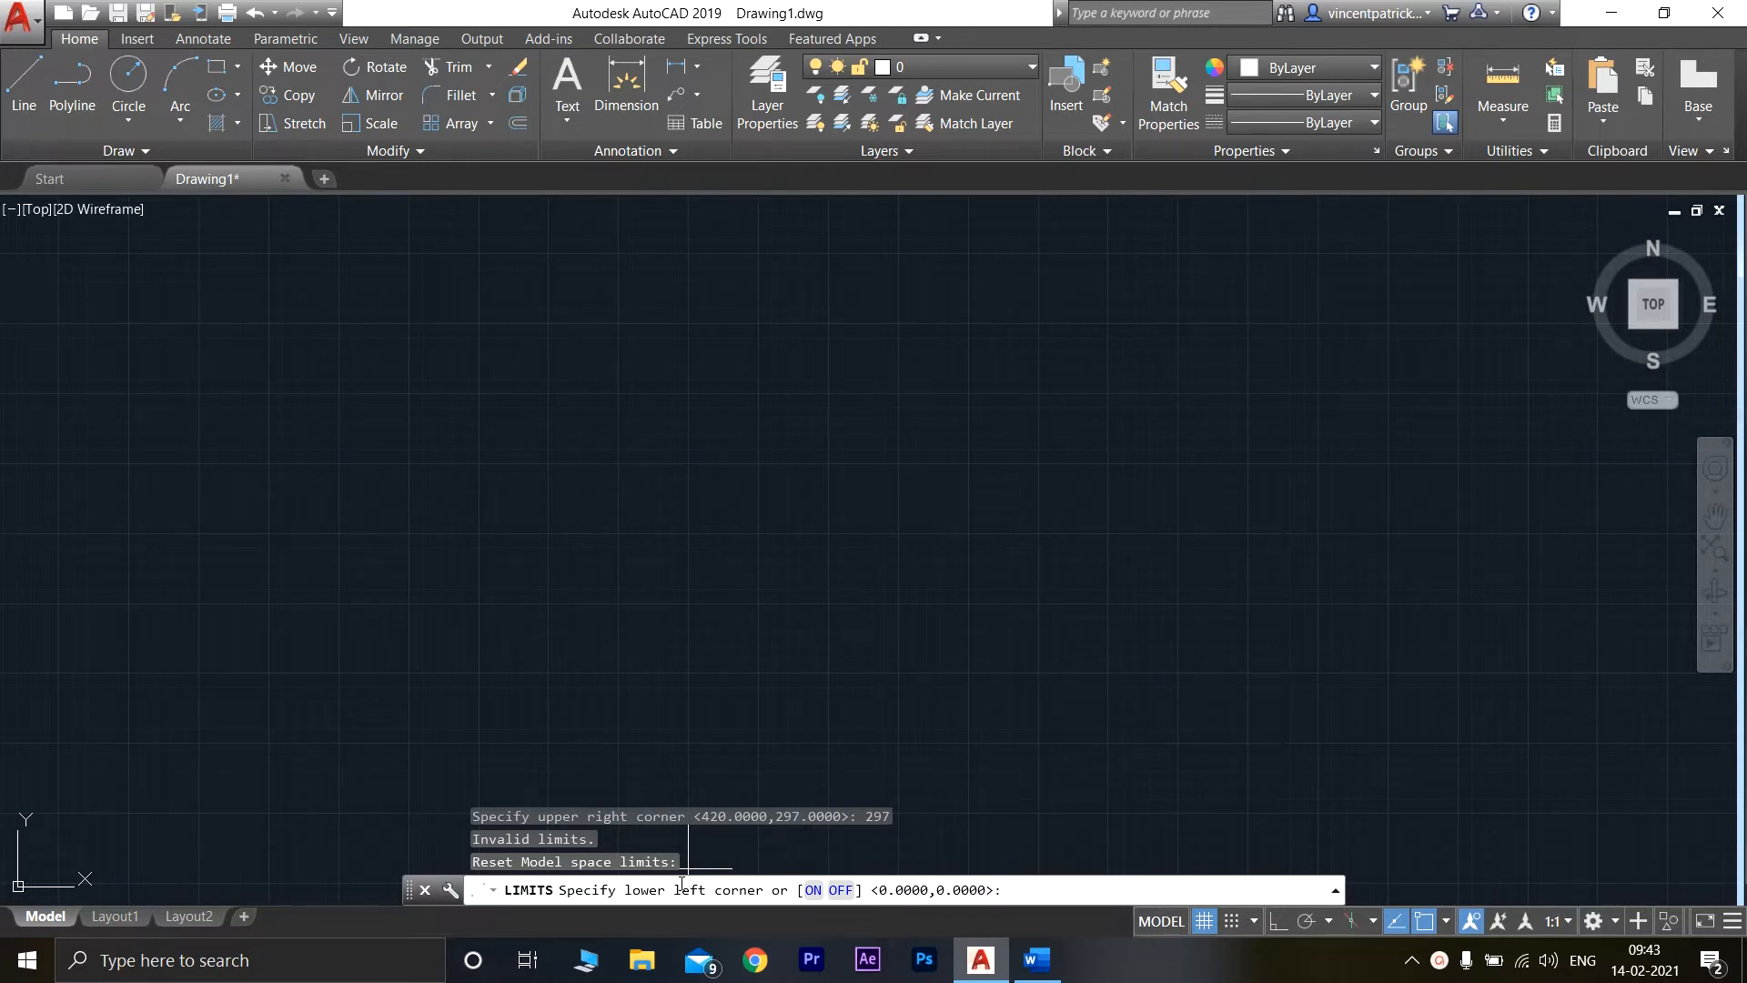
pyautogui.press('Escape')
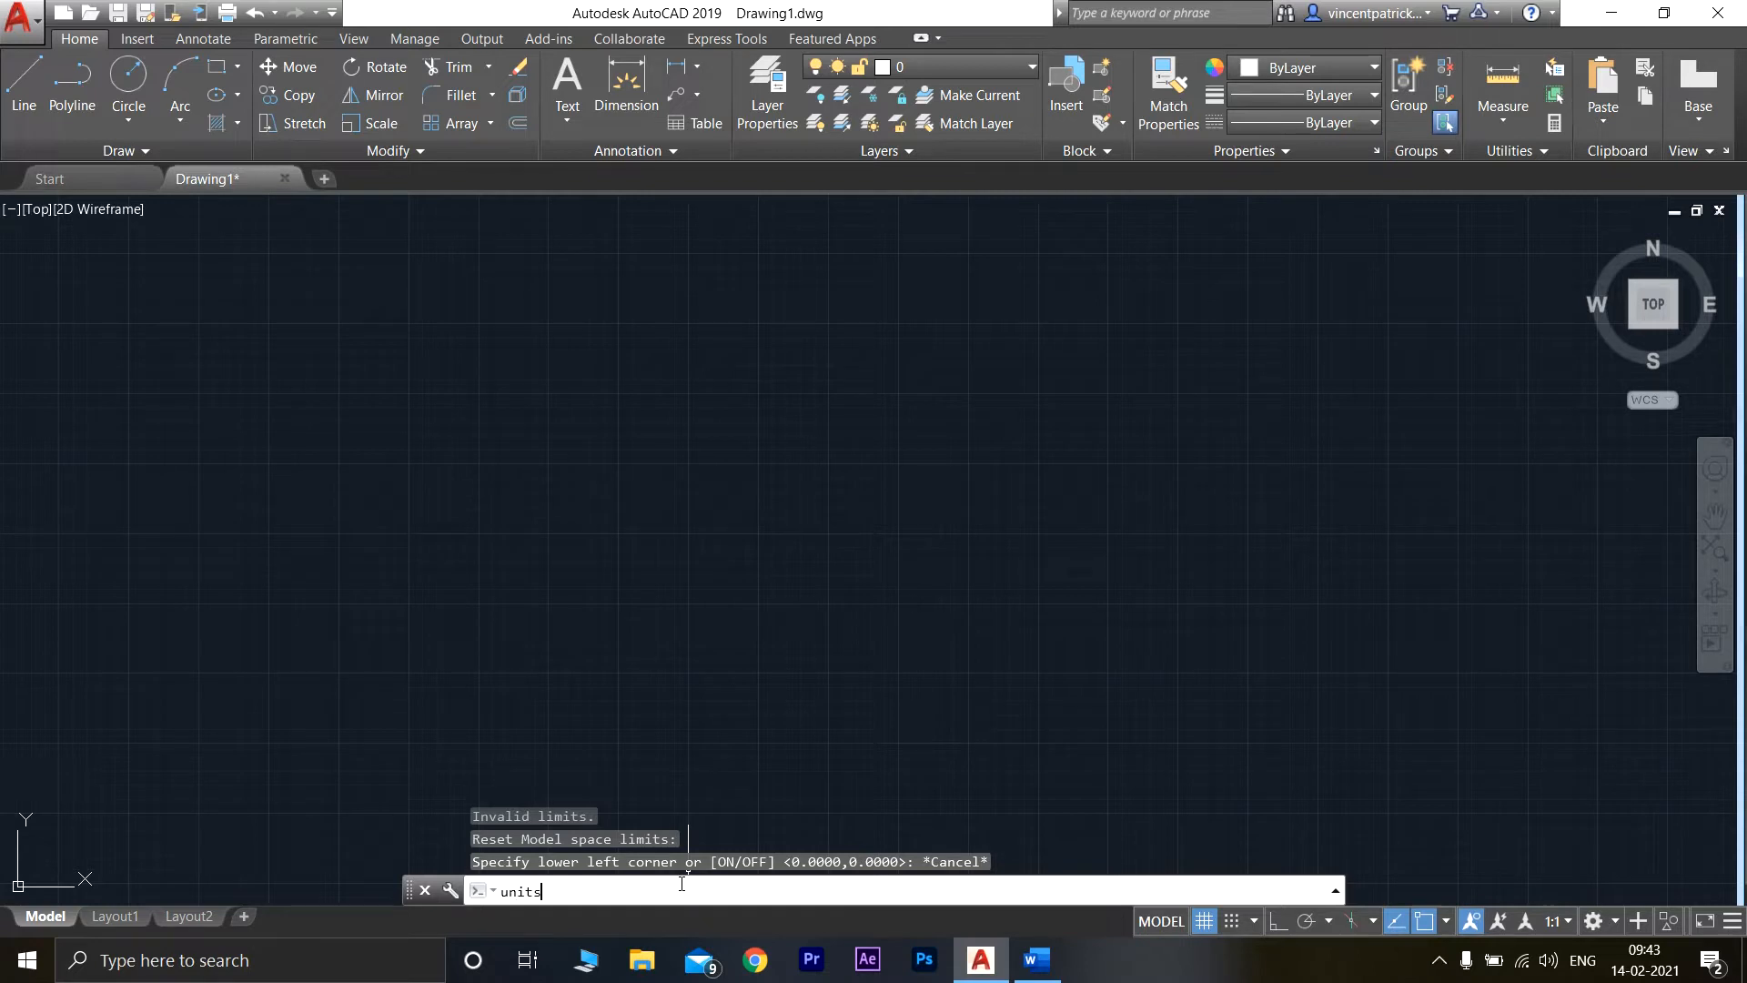
# - Set the length precision of the drawing units to 0
pyautogui.press('Return')
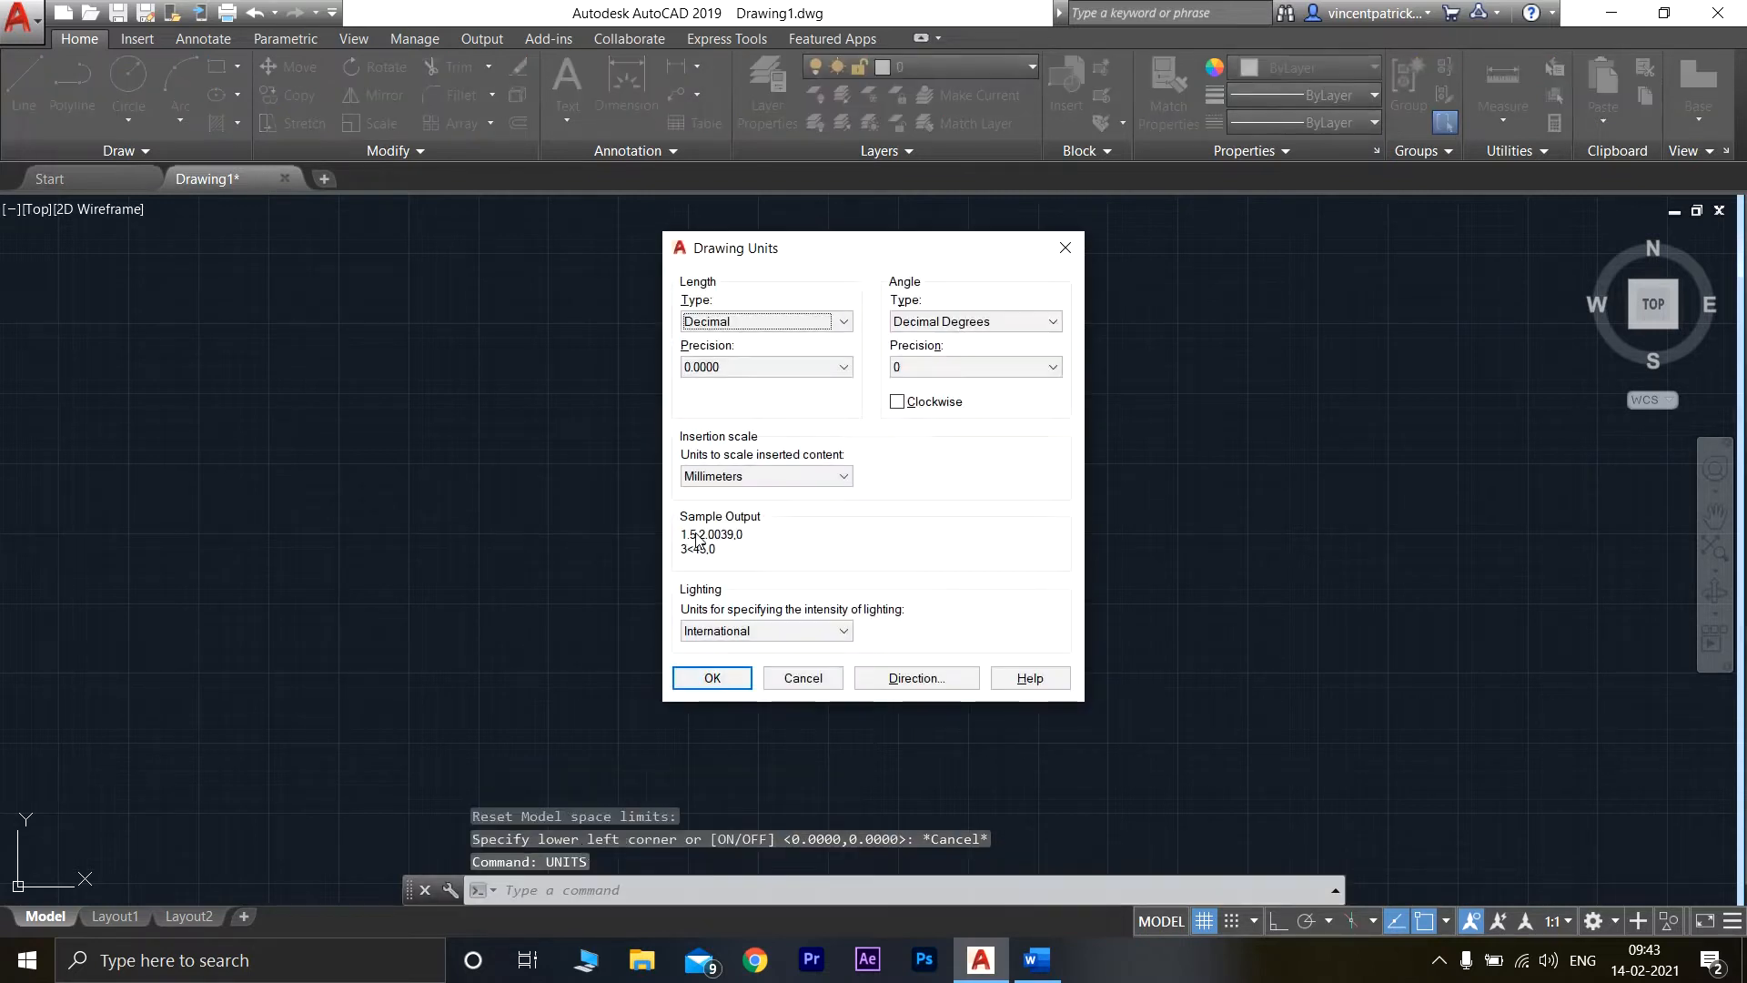
pyautogui.click(842, 366)
pyautogui.click(767, 387)
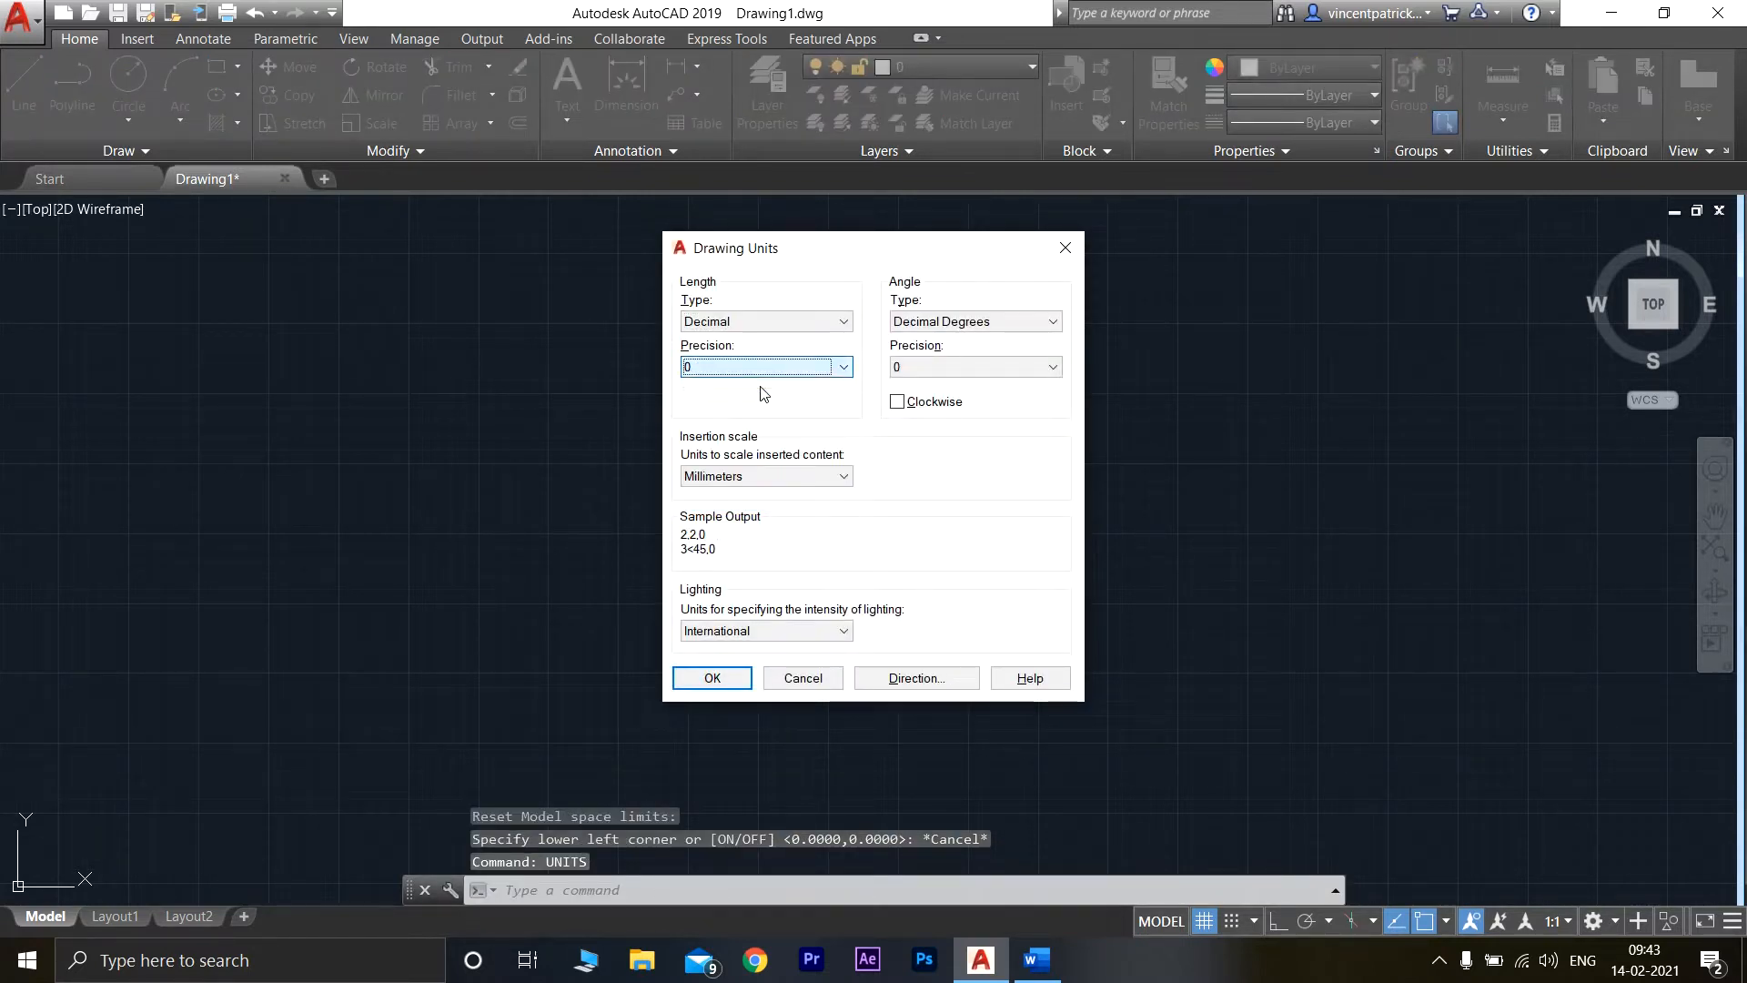
pyautogui.click(719, 678)
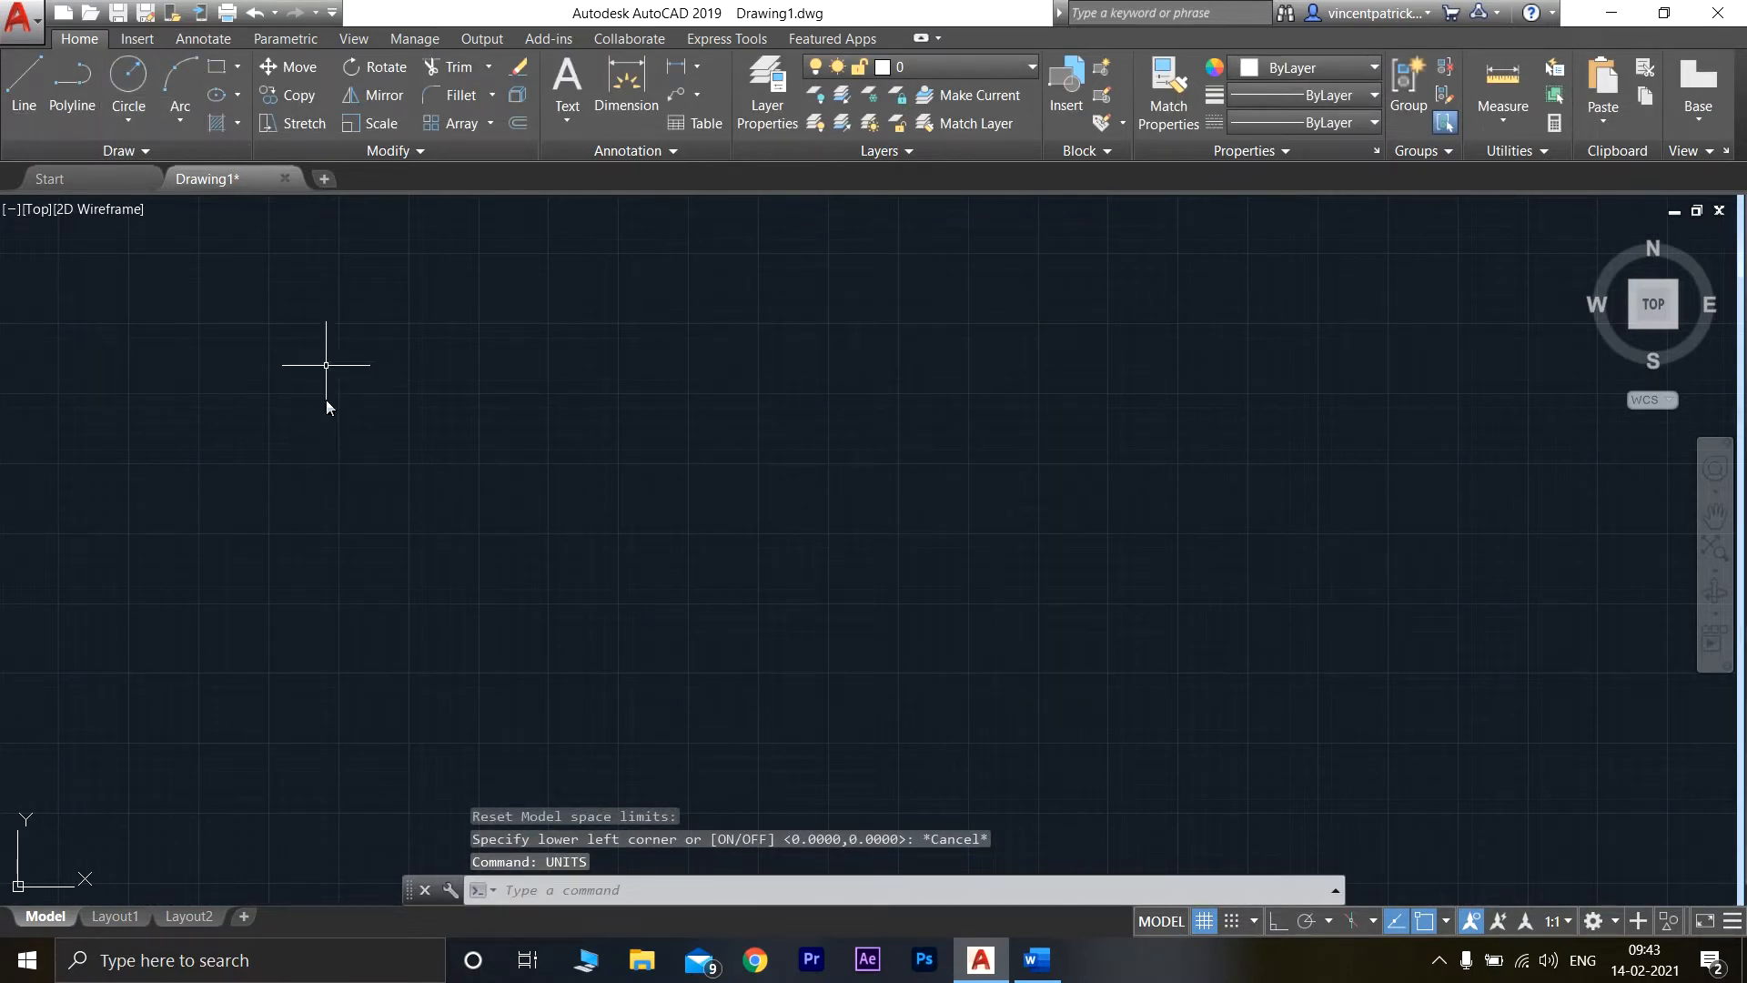
# - Draw a trial horizontal ellipse from its center point and two axis distances, and undo it
pyautogui.click(235, 96)
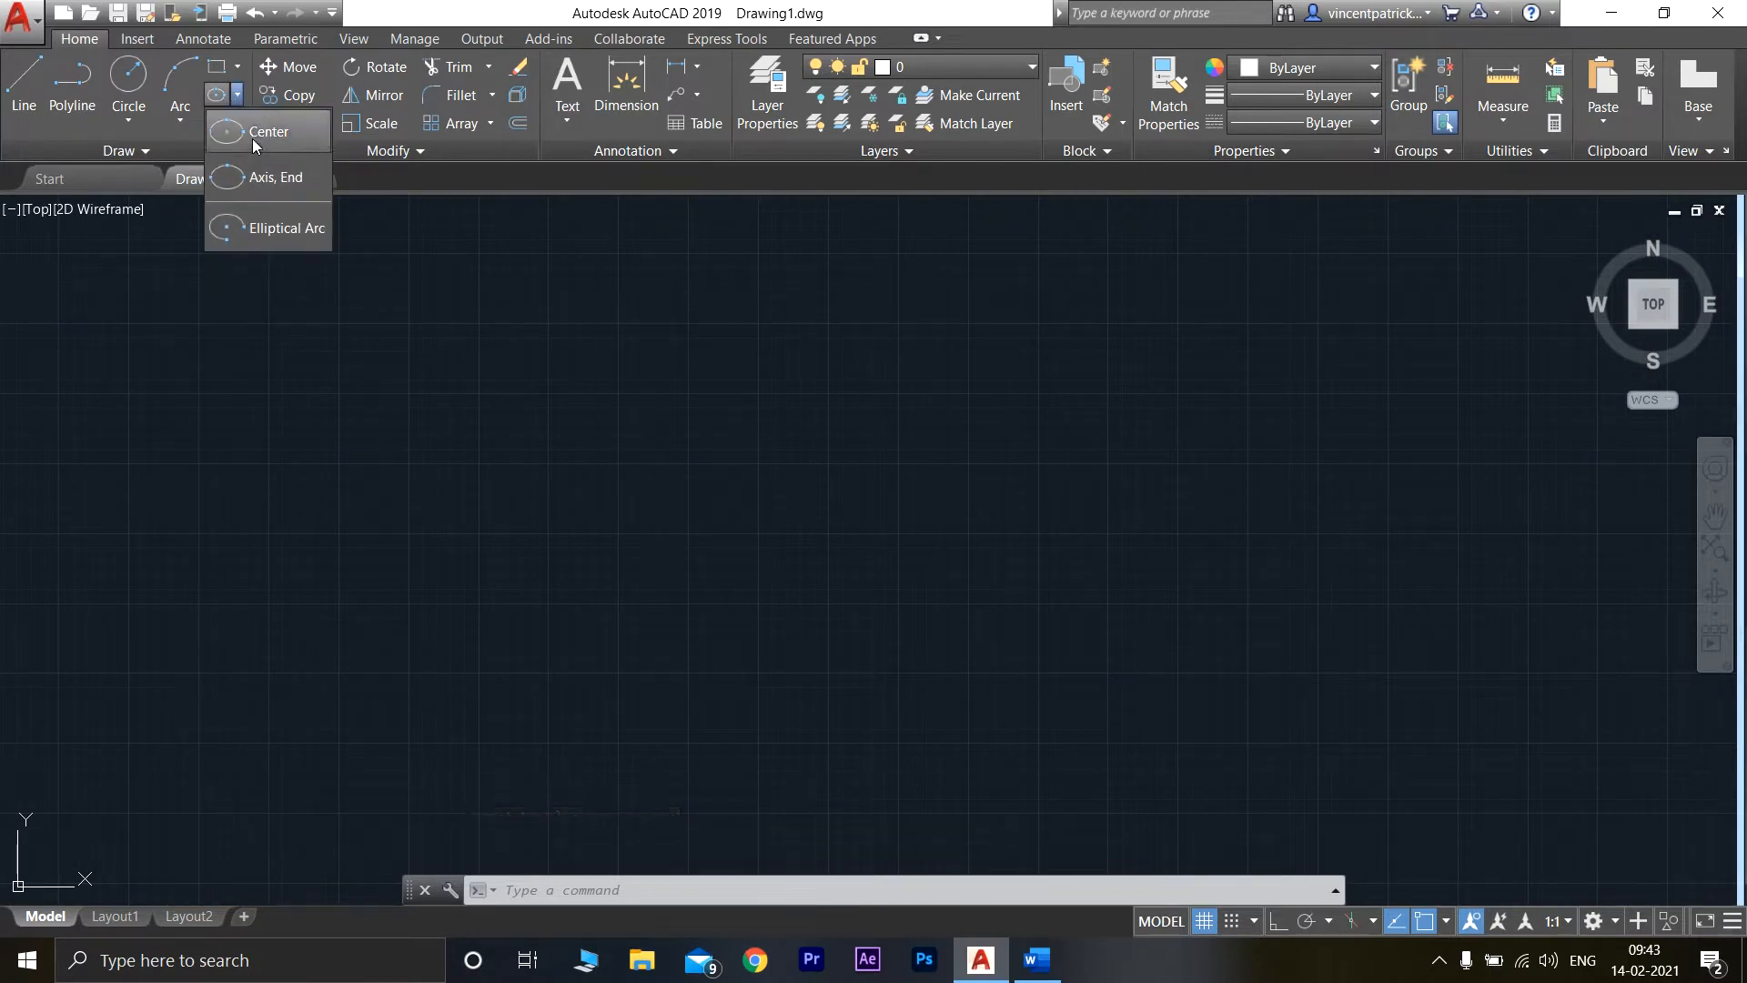
pyautogui.click(253, 138)
pyautogui.click(625, 398)
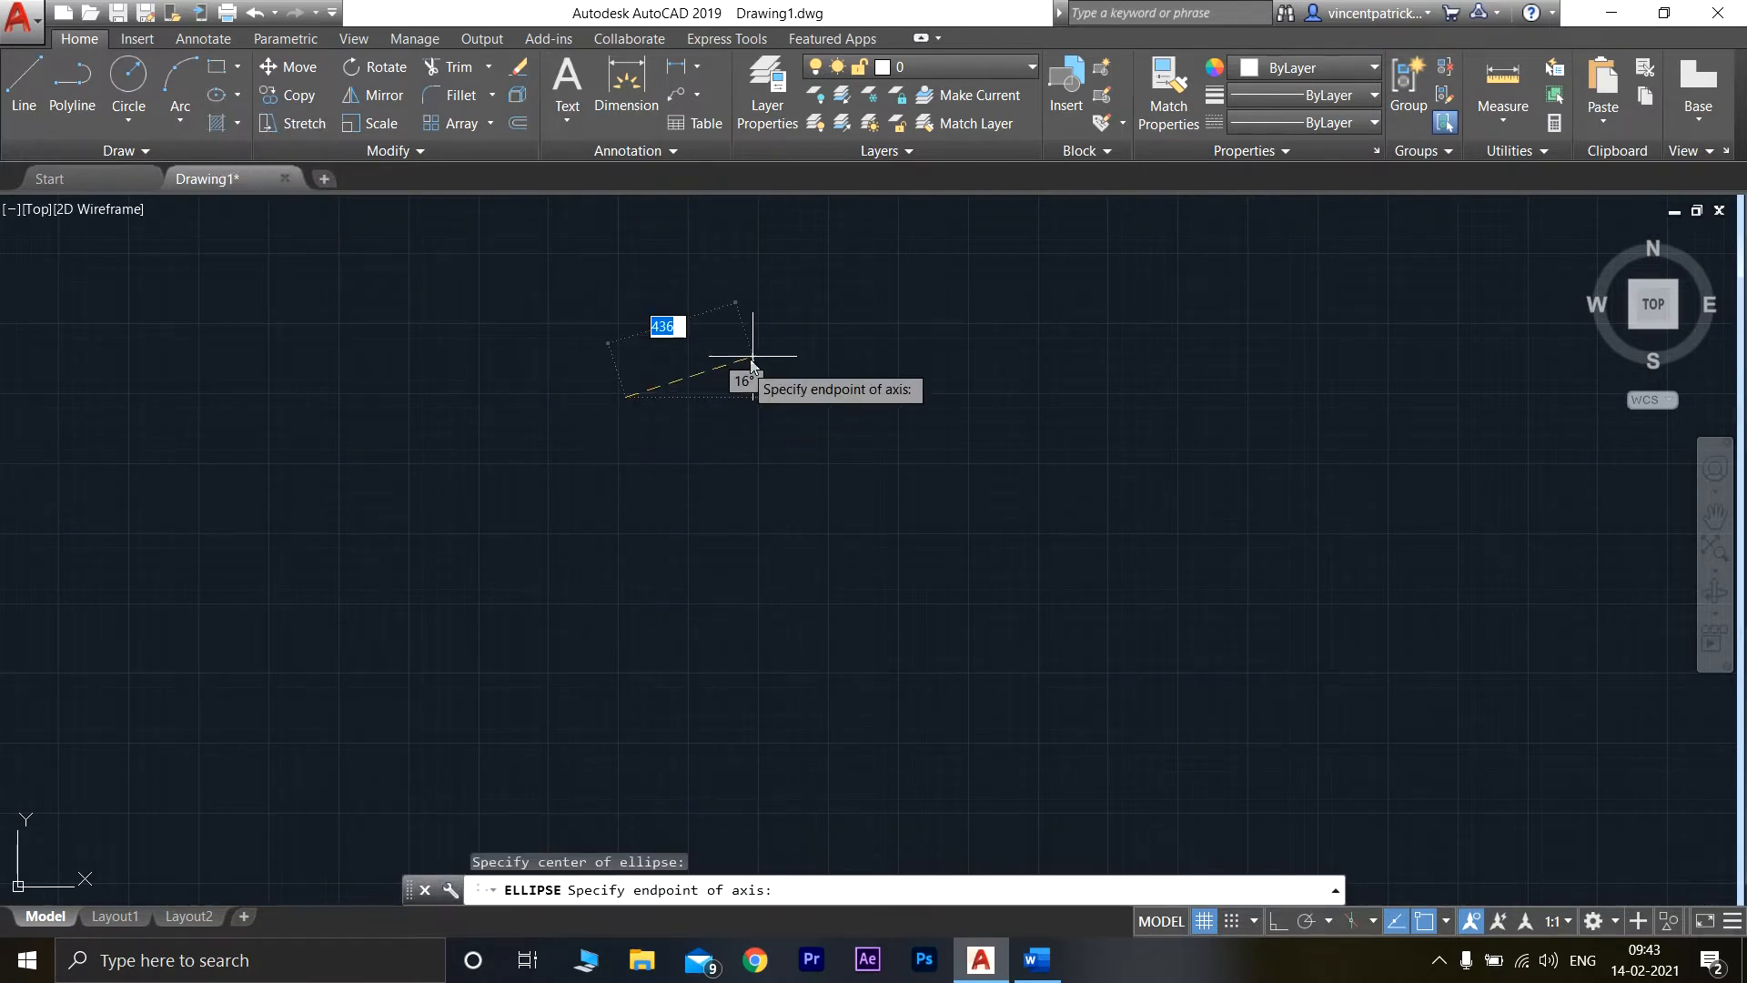
pyautogui.click(949, 398)
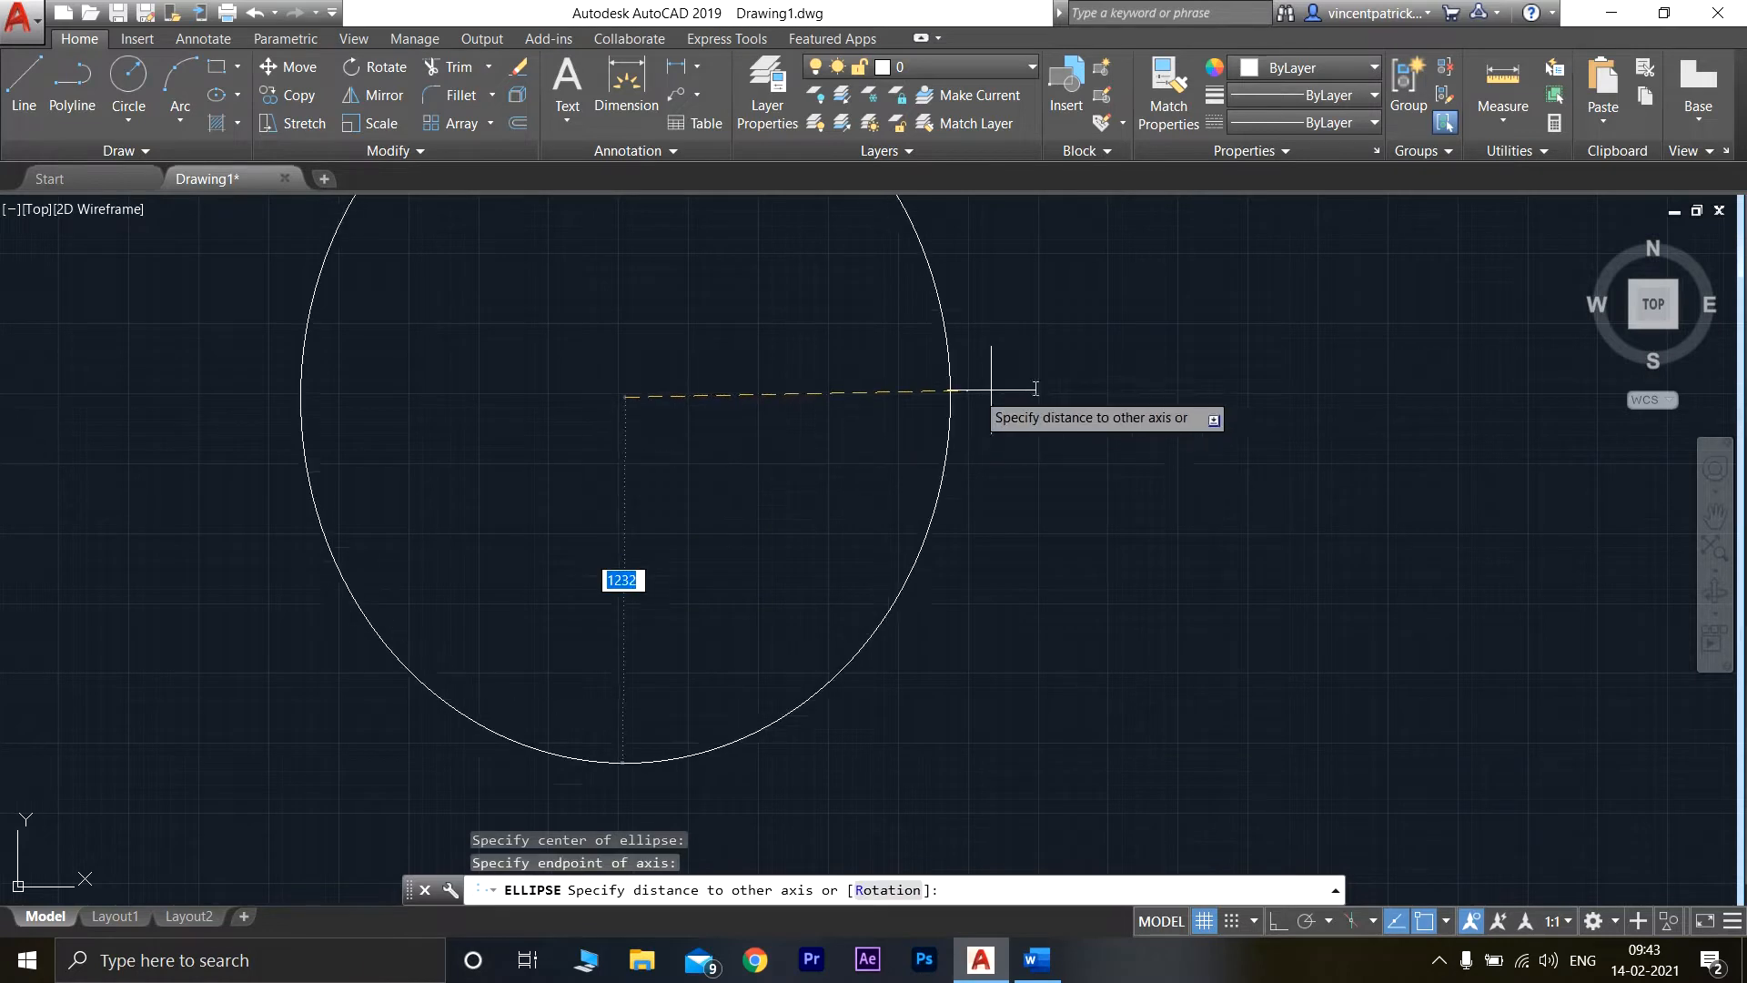
pyautogui.click(744, 436)
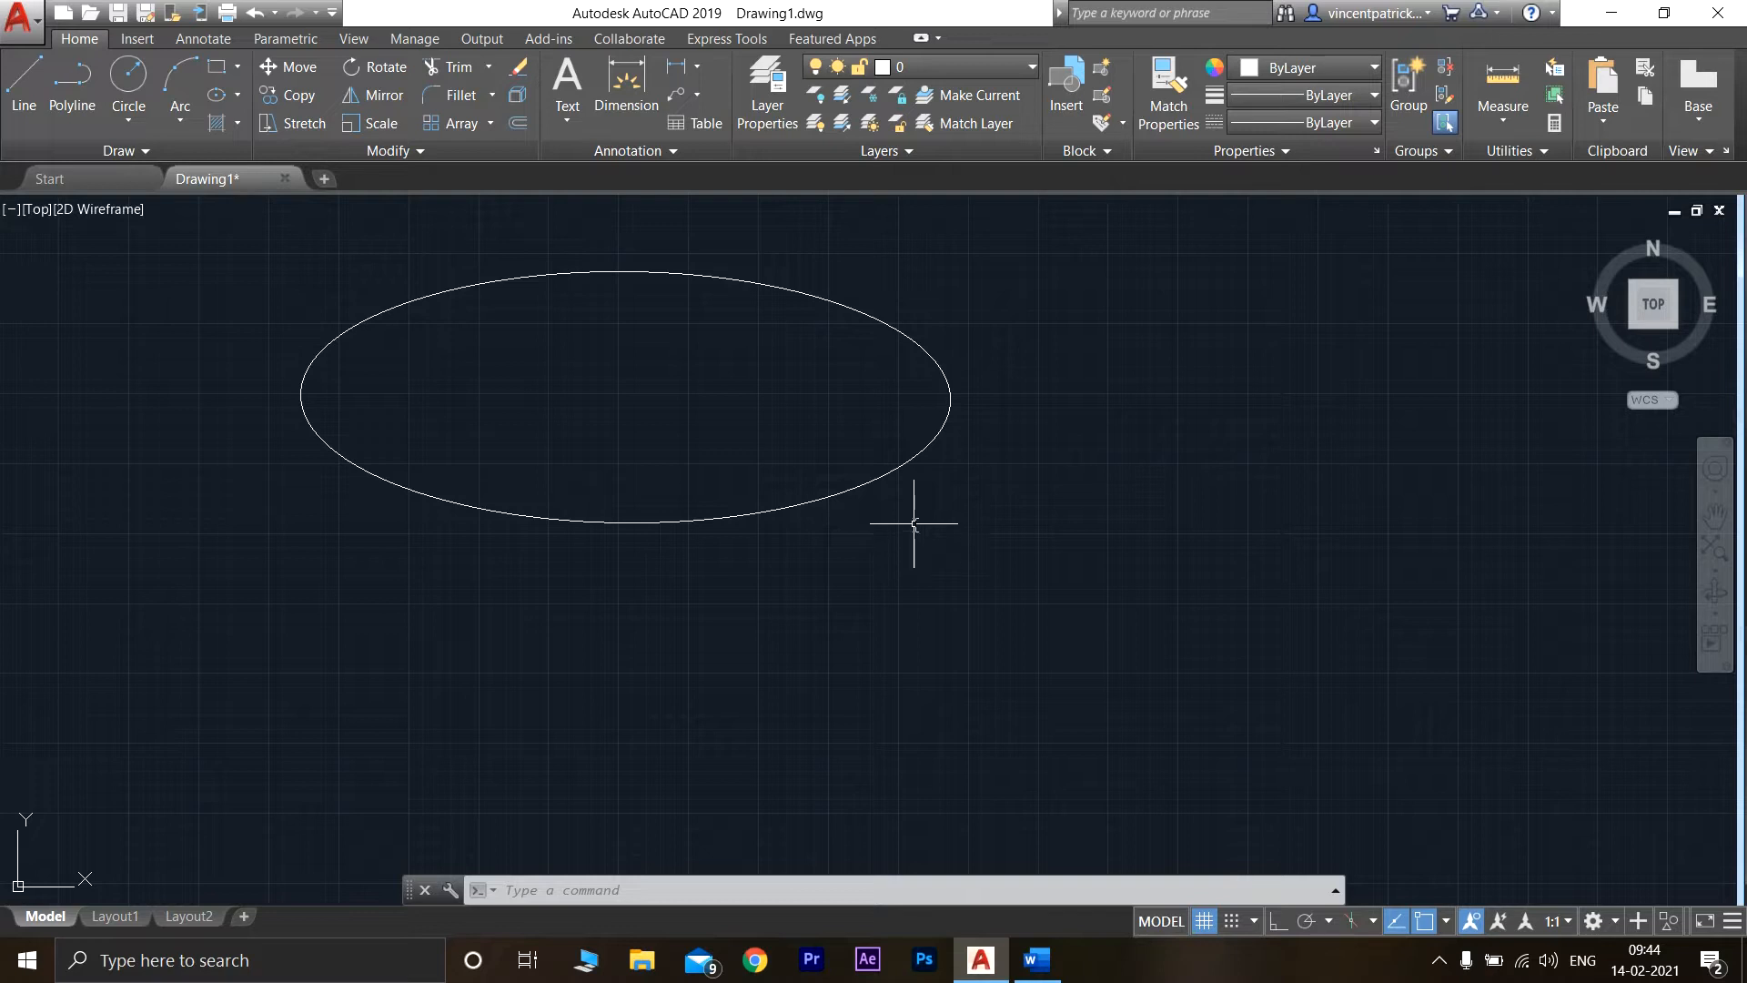
pyautogui.hotkey('ctrl', 'z')
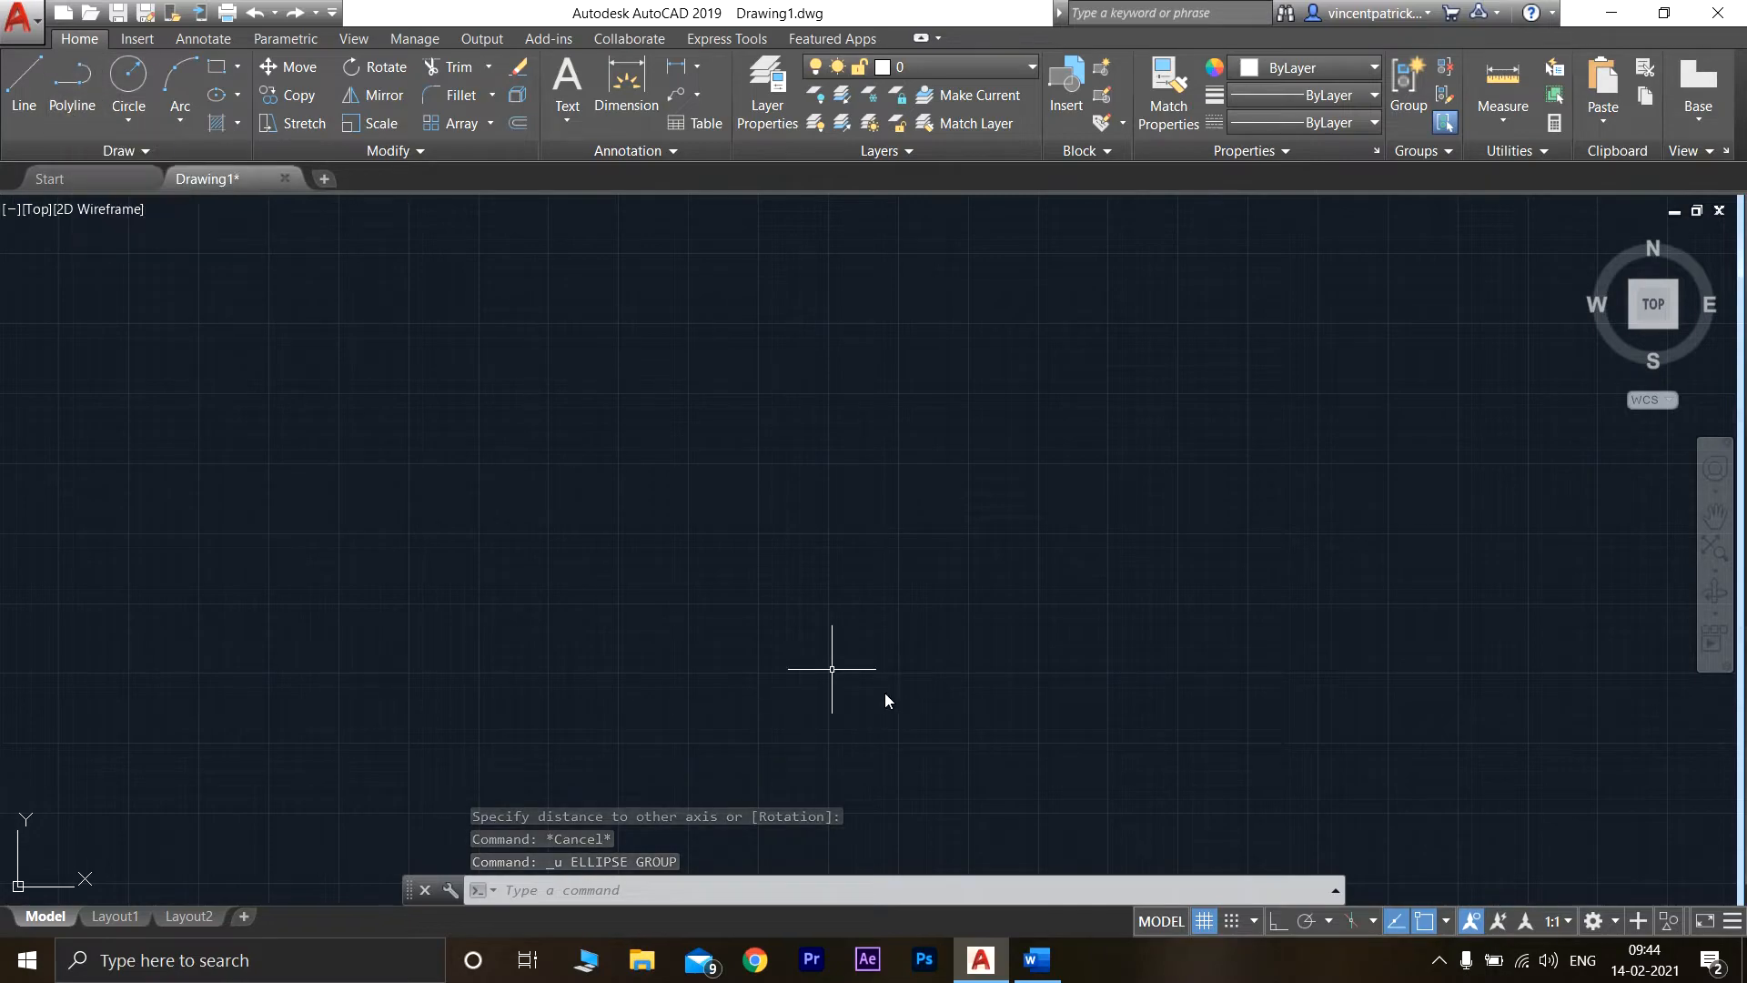
# - Check the ellipse exercise's method and axis lengths in the Word document and return to AutoCAD
pyautogui.click(1034, 962)
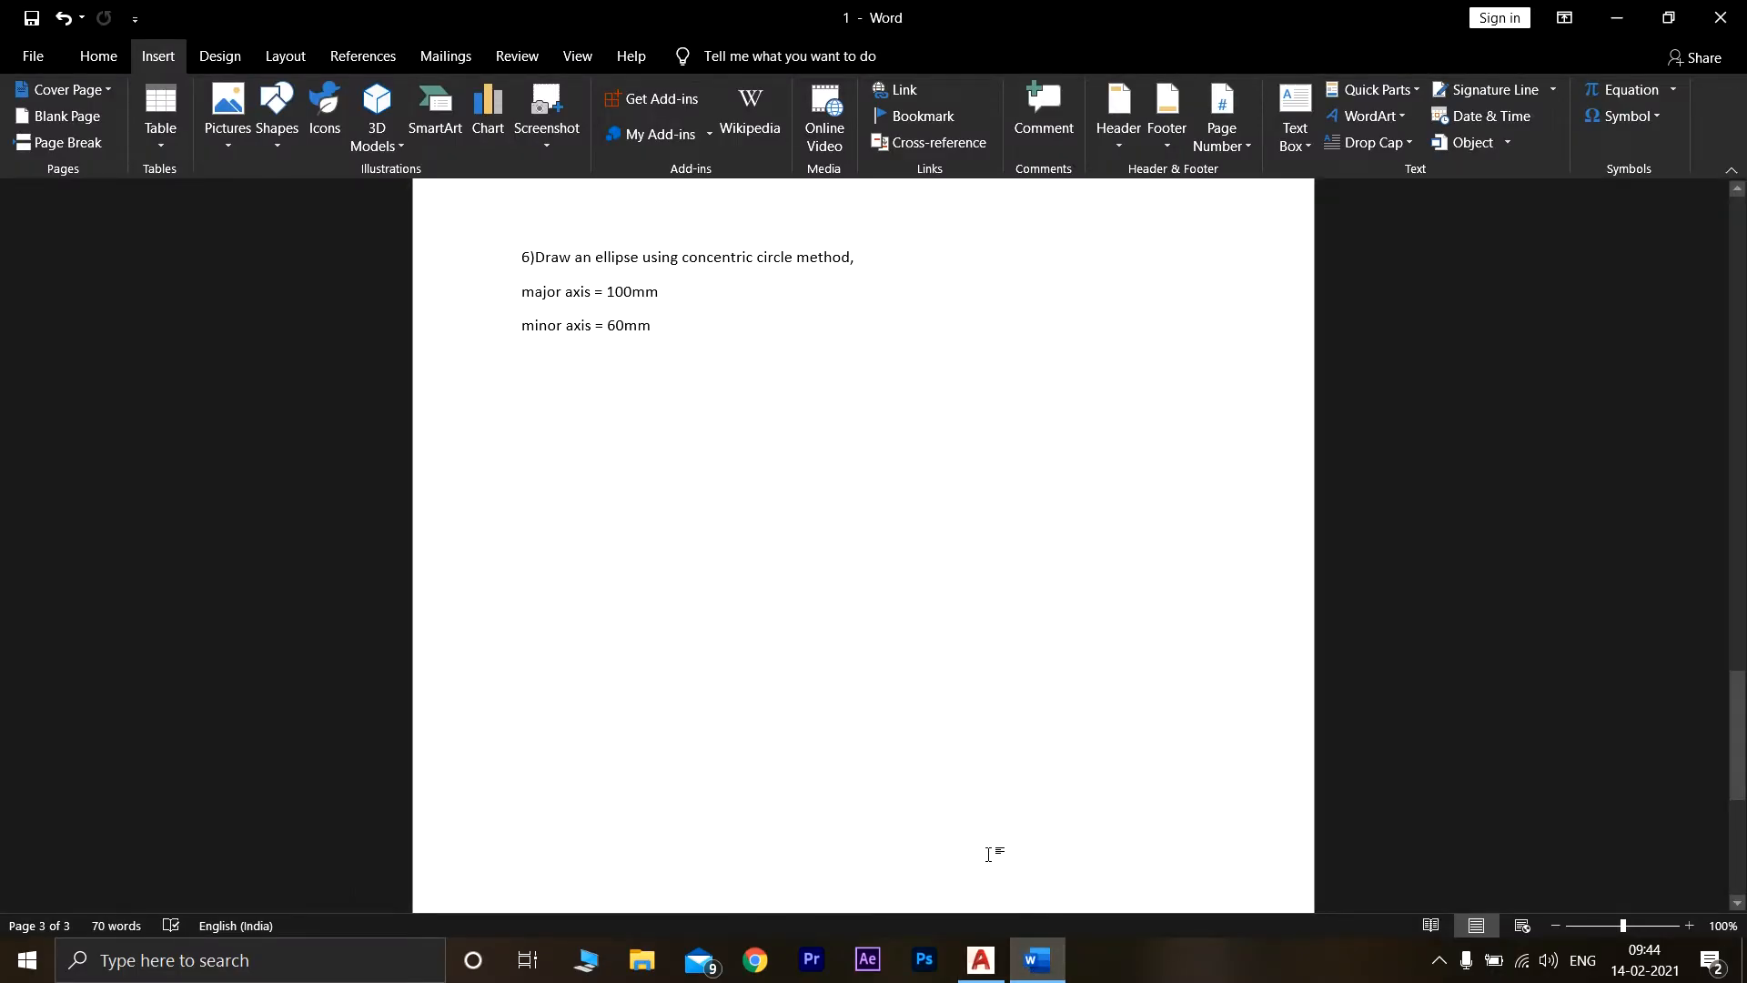
pyautogui.click(1051, 979)
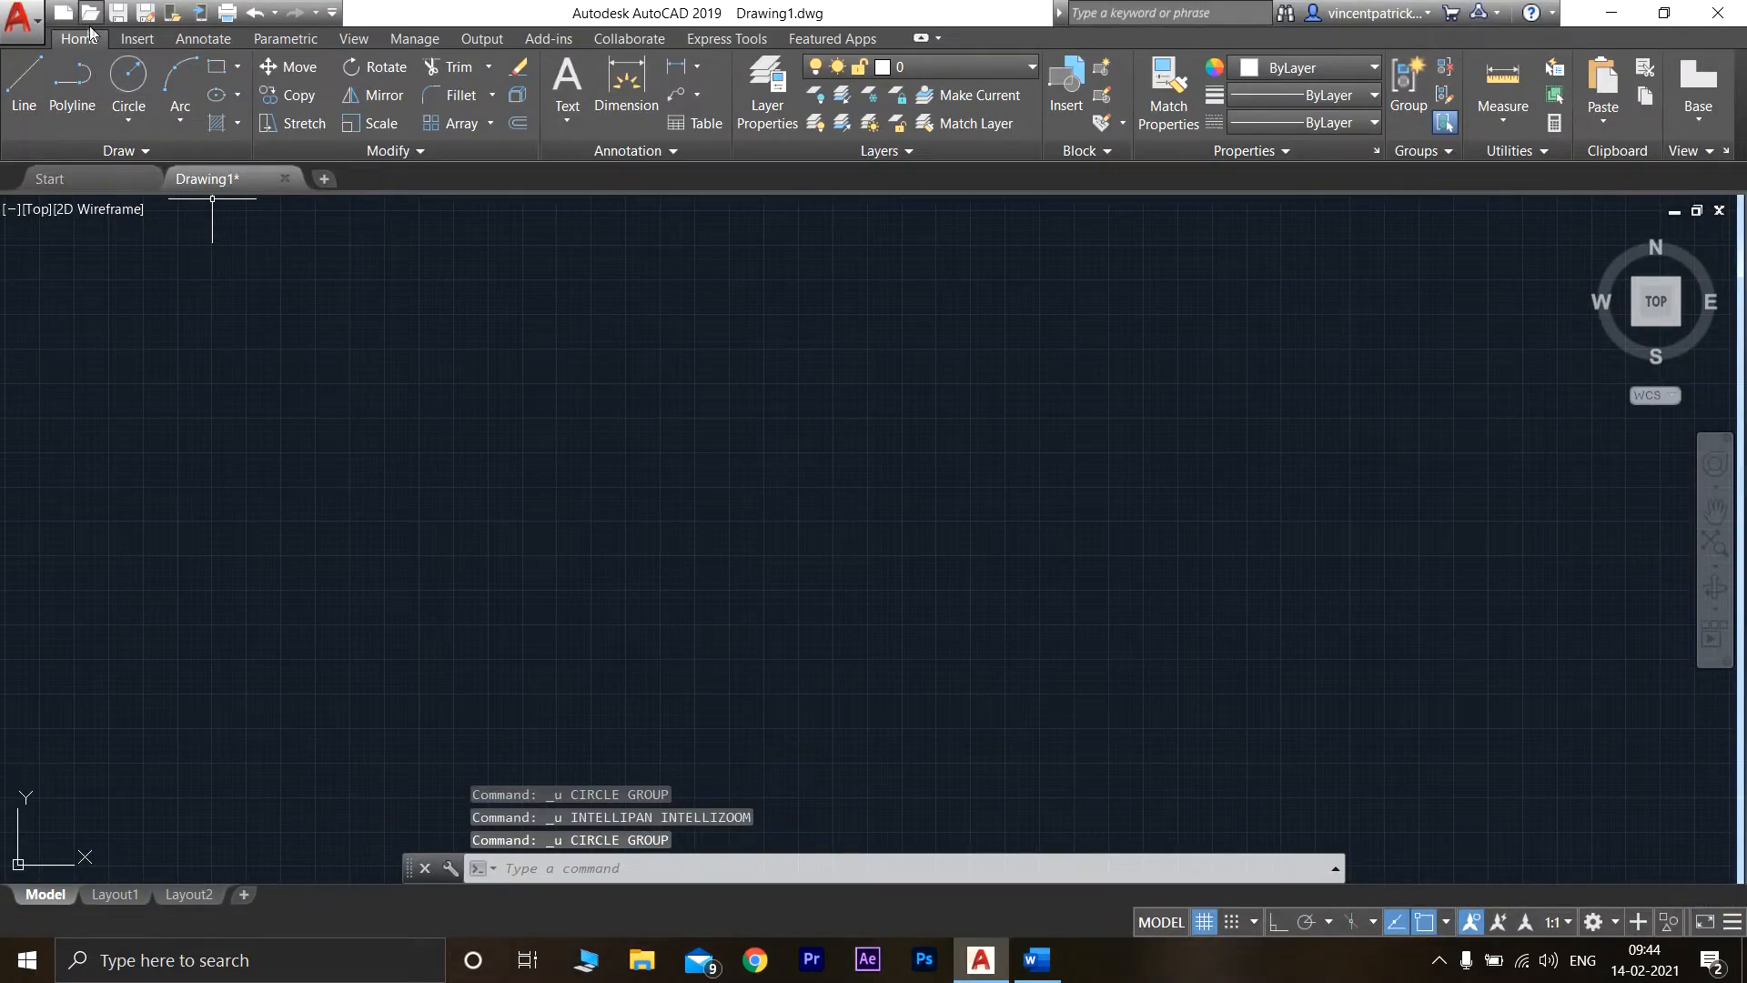
# - Turn on Ortho mode and draw a short horizontal line in the empty drawing area
pyautogui.click(24, 83)
pyautogui.click(824, 455)
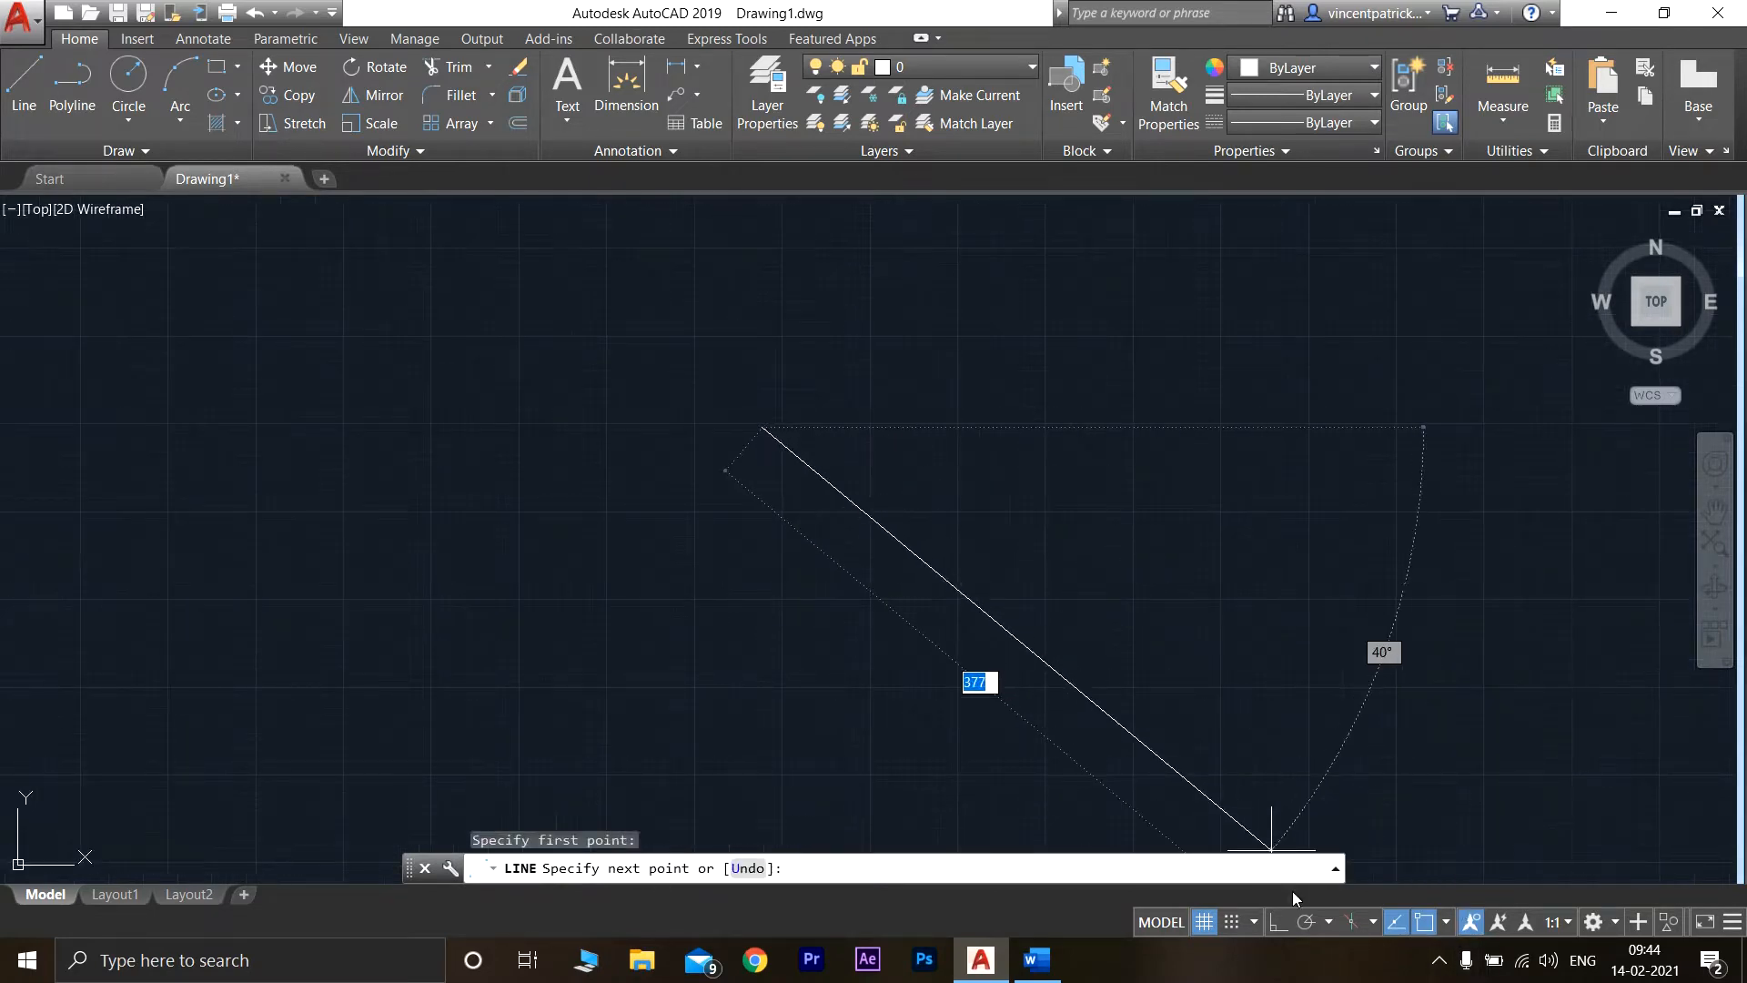
pyautogui.click(1278, 922)
pyautogui.scroll(4, 833, 448)
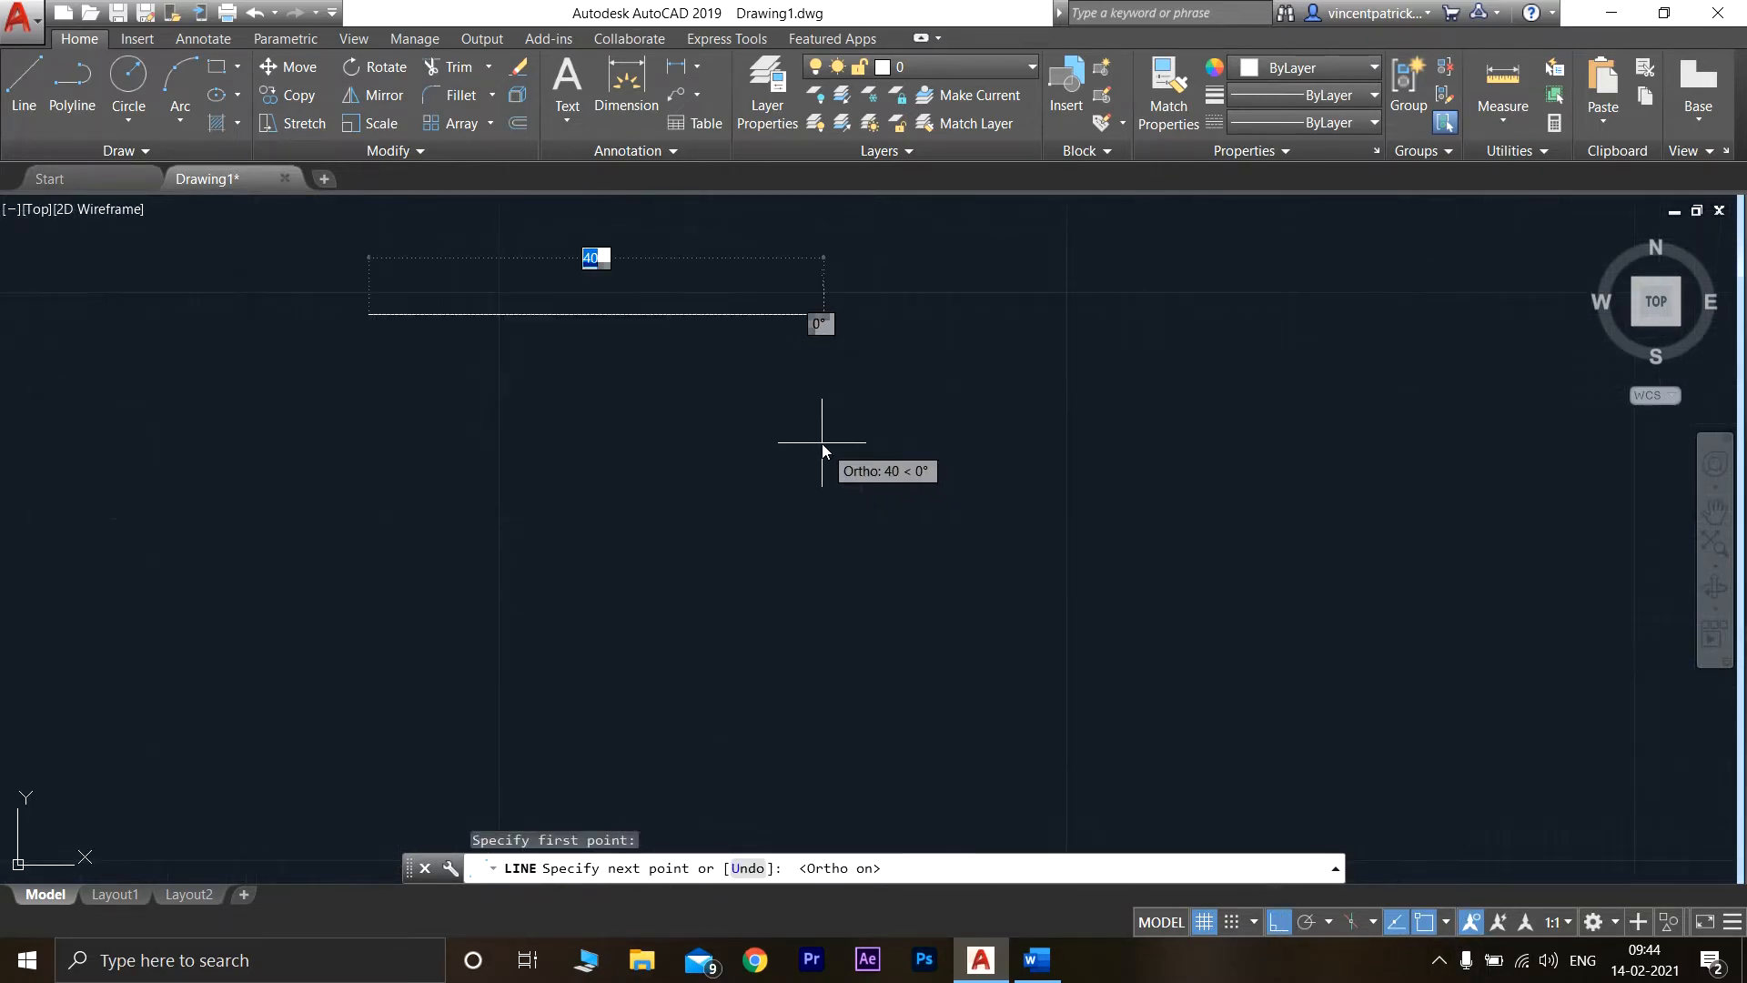
pyautogui.moveTo(809, 426); pyautogui.dragTo(946, 623, button='middle')
pyautogui.click(922, 528)
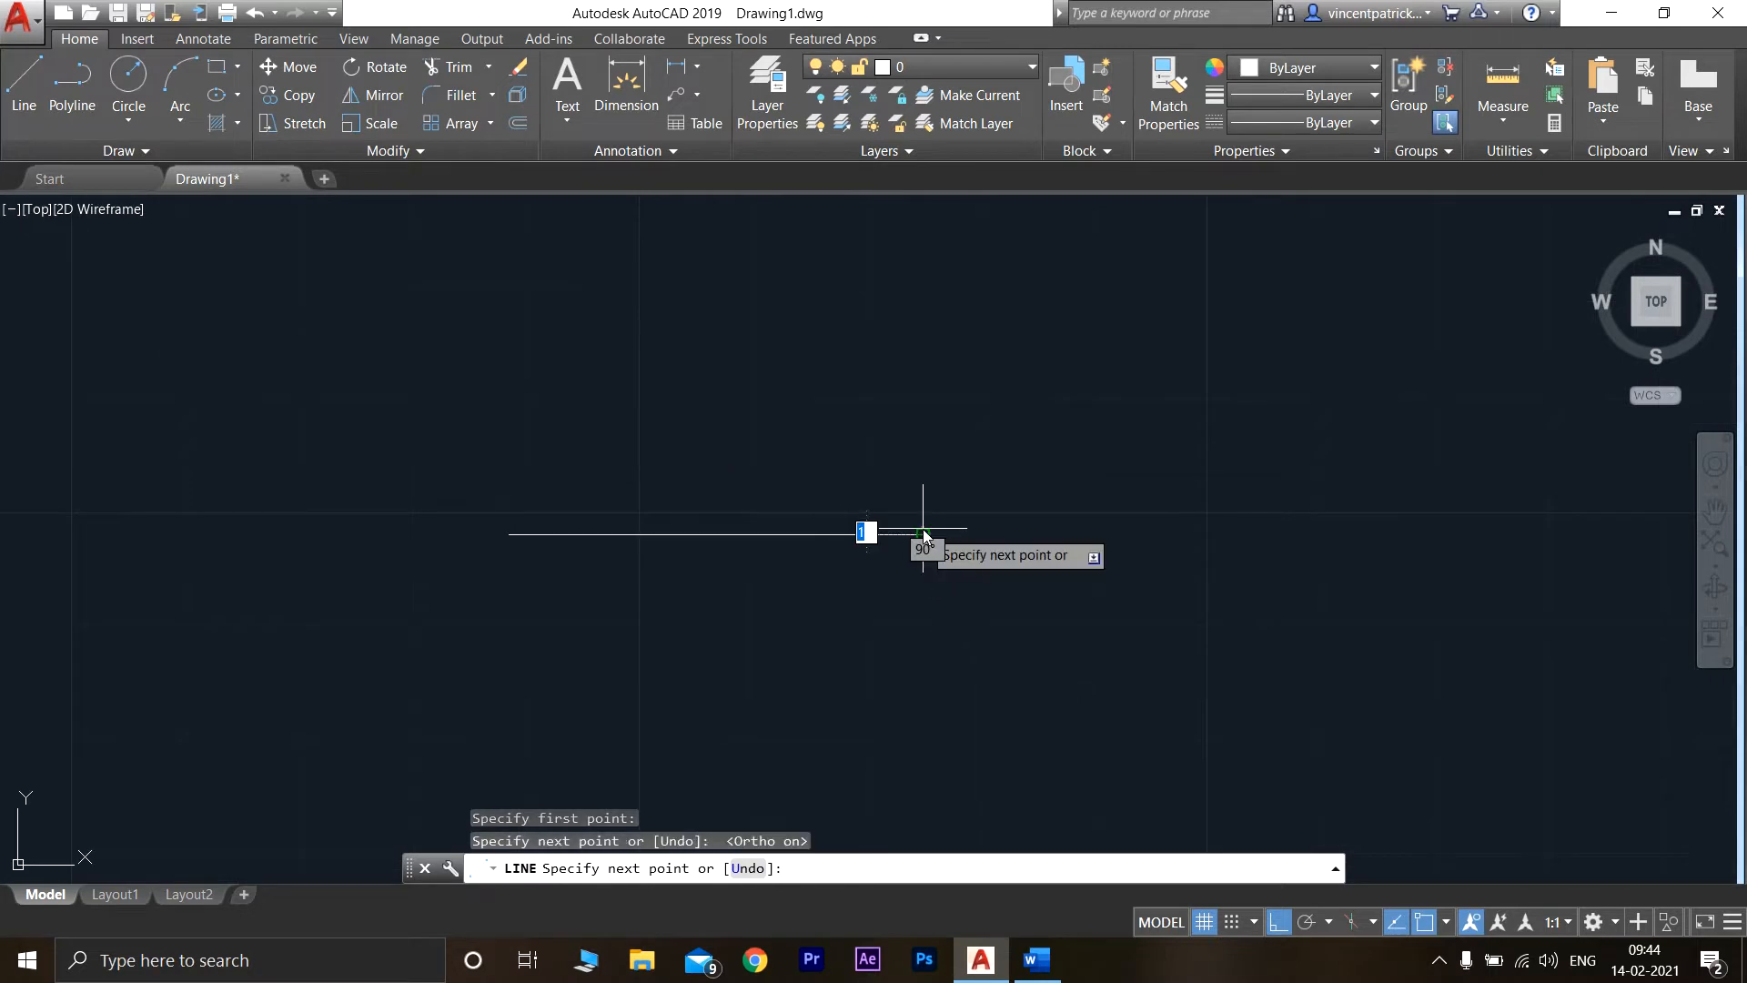
pyautogui.press('Return')
# - Draw a circle of radius 100 centered on the right end of the short horizontal line
pyautogui.write('c')
pyautogui.press('Return')
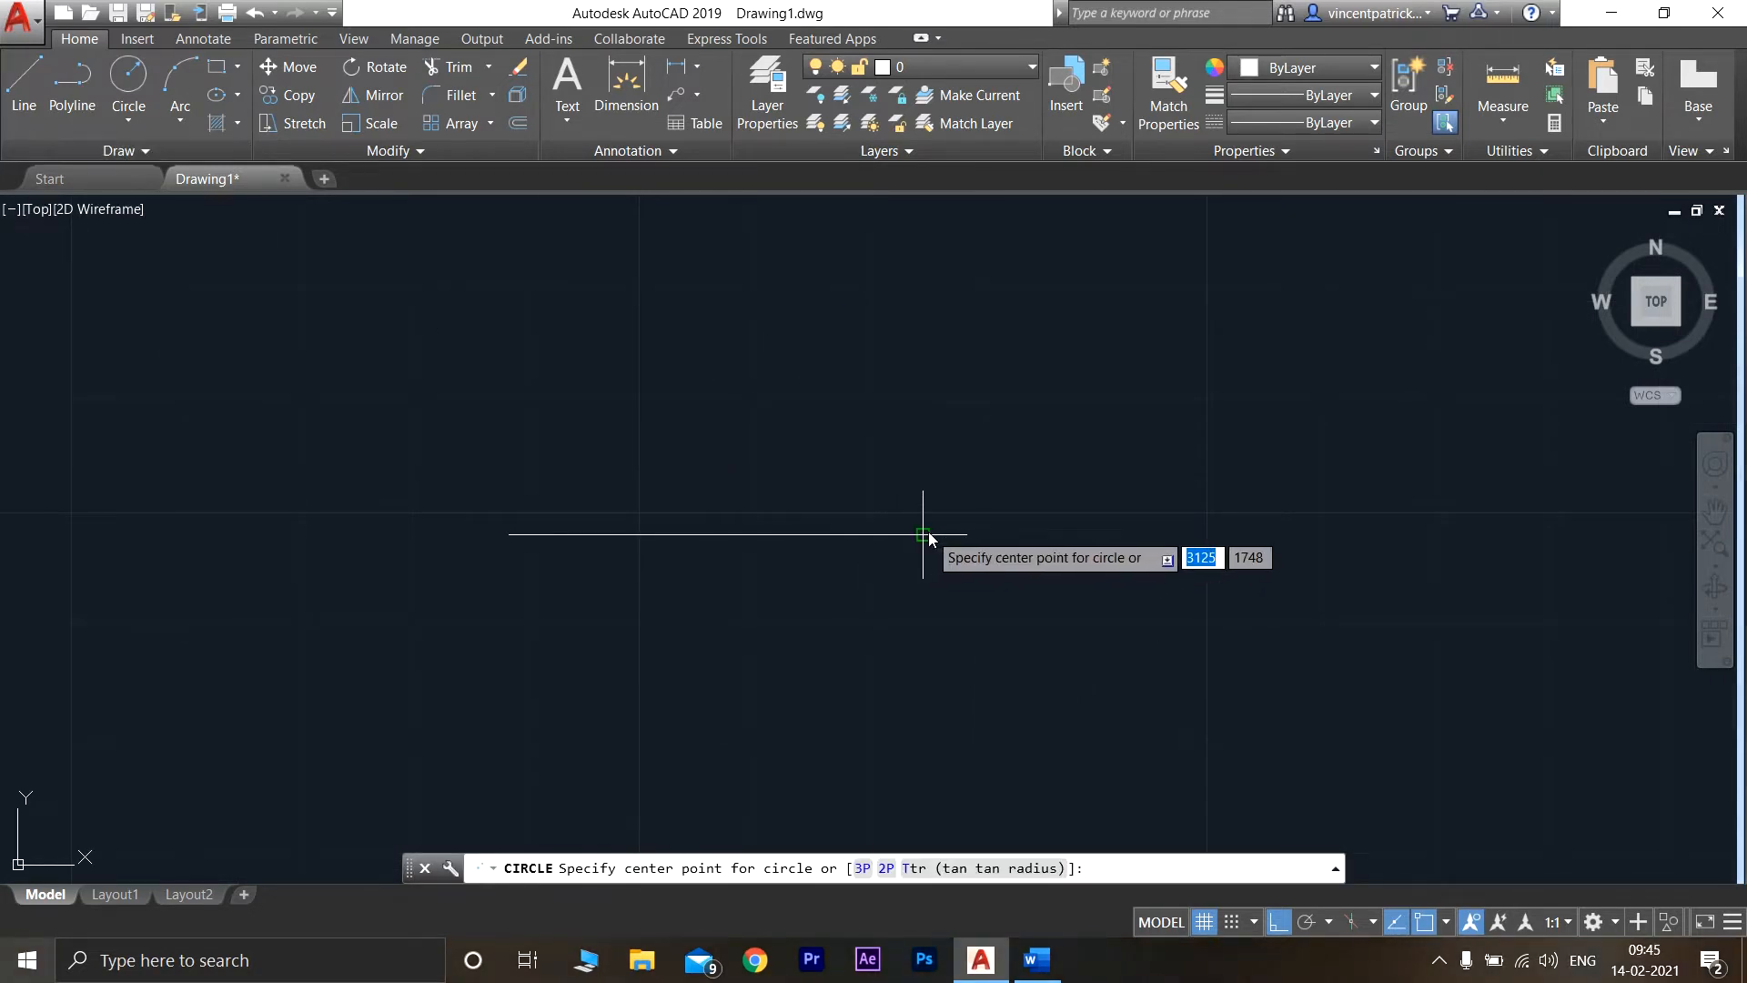
pyautogui.click(922, 534)
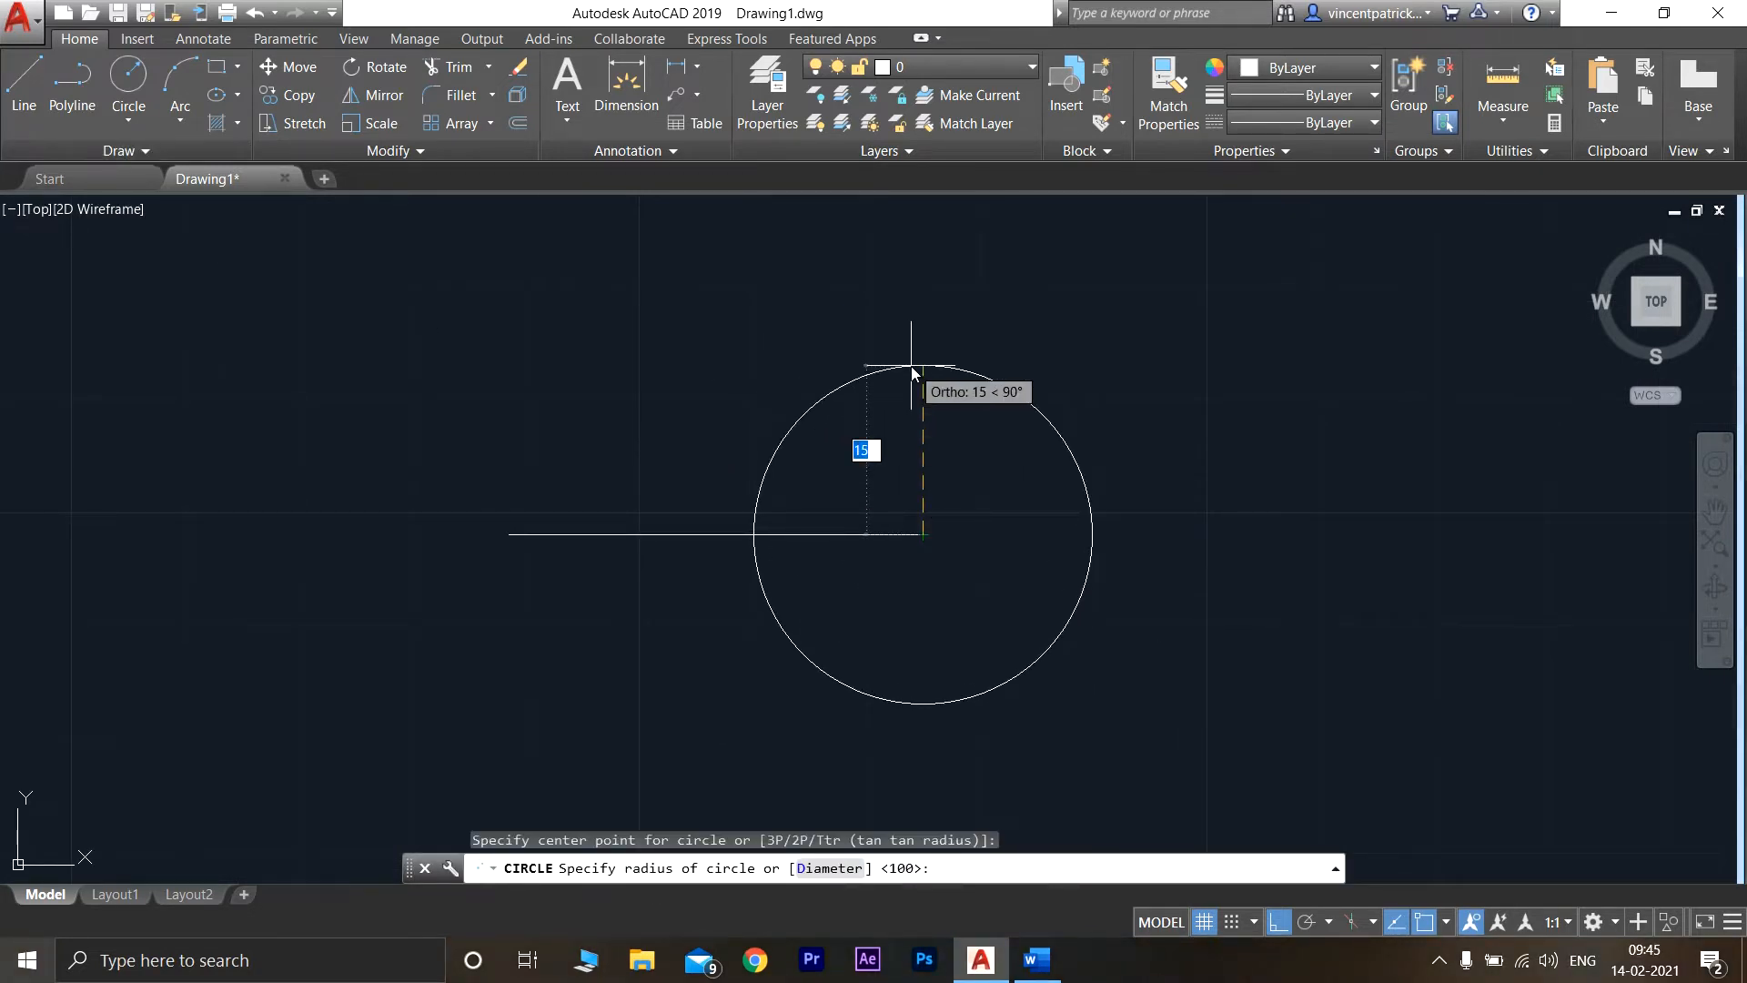
pyautogui.write('100')
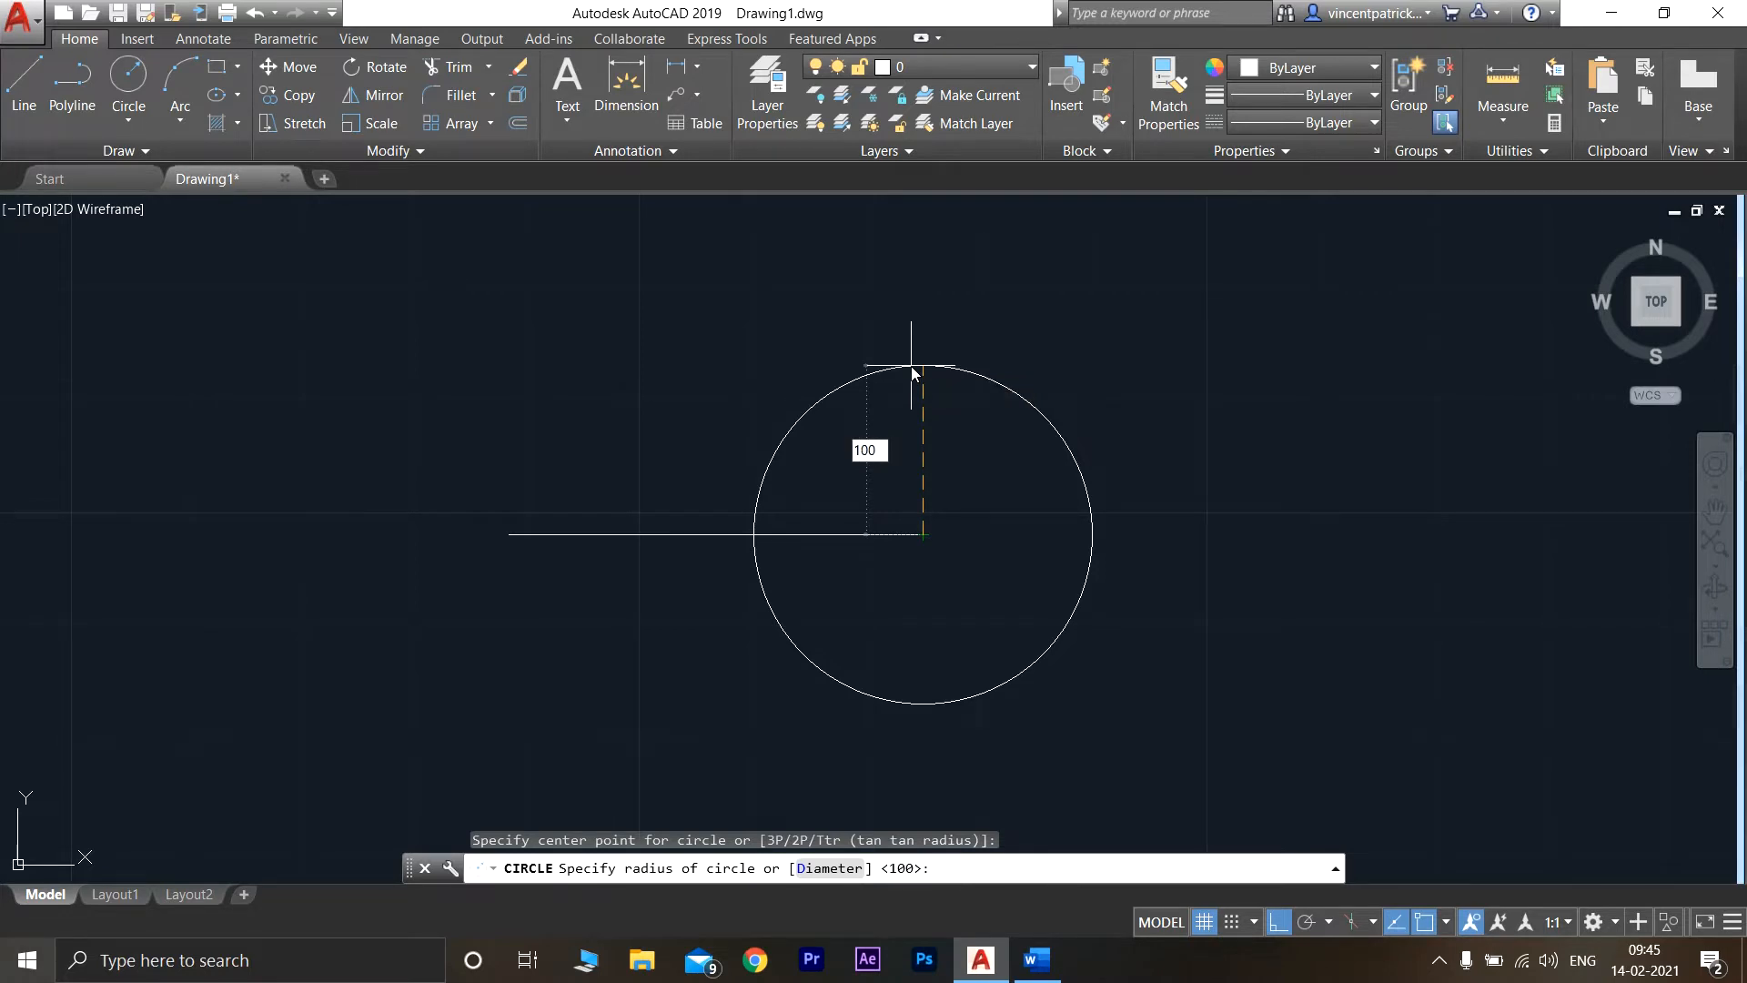
pyautogui.press('Return')
pyautogui.scroll(-6, 970, 445)
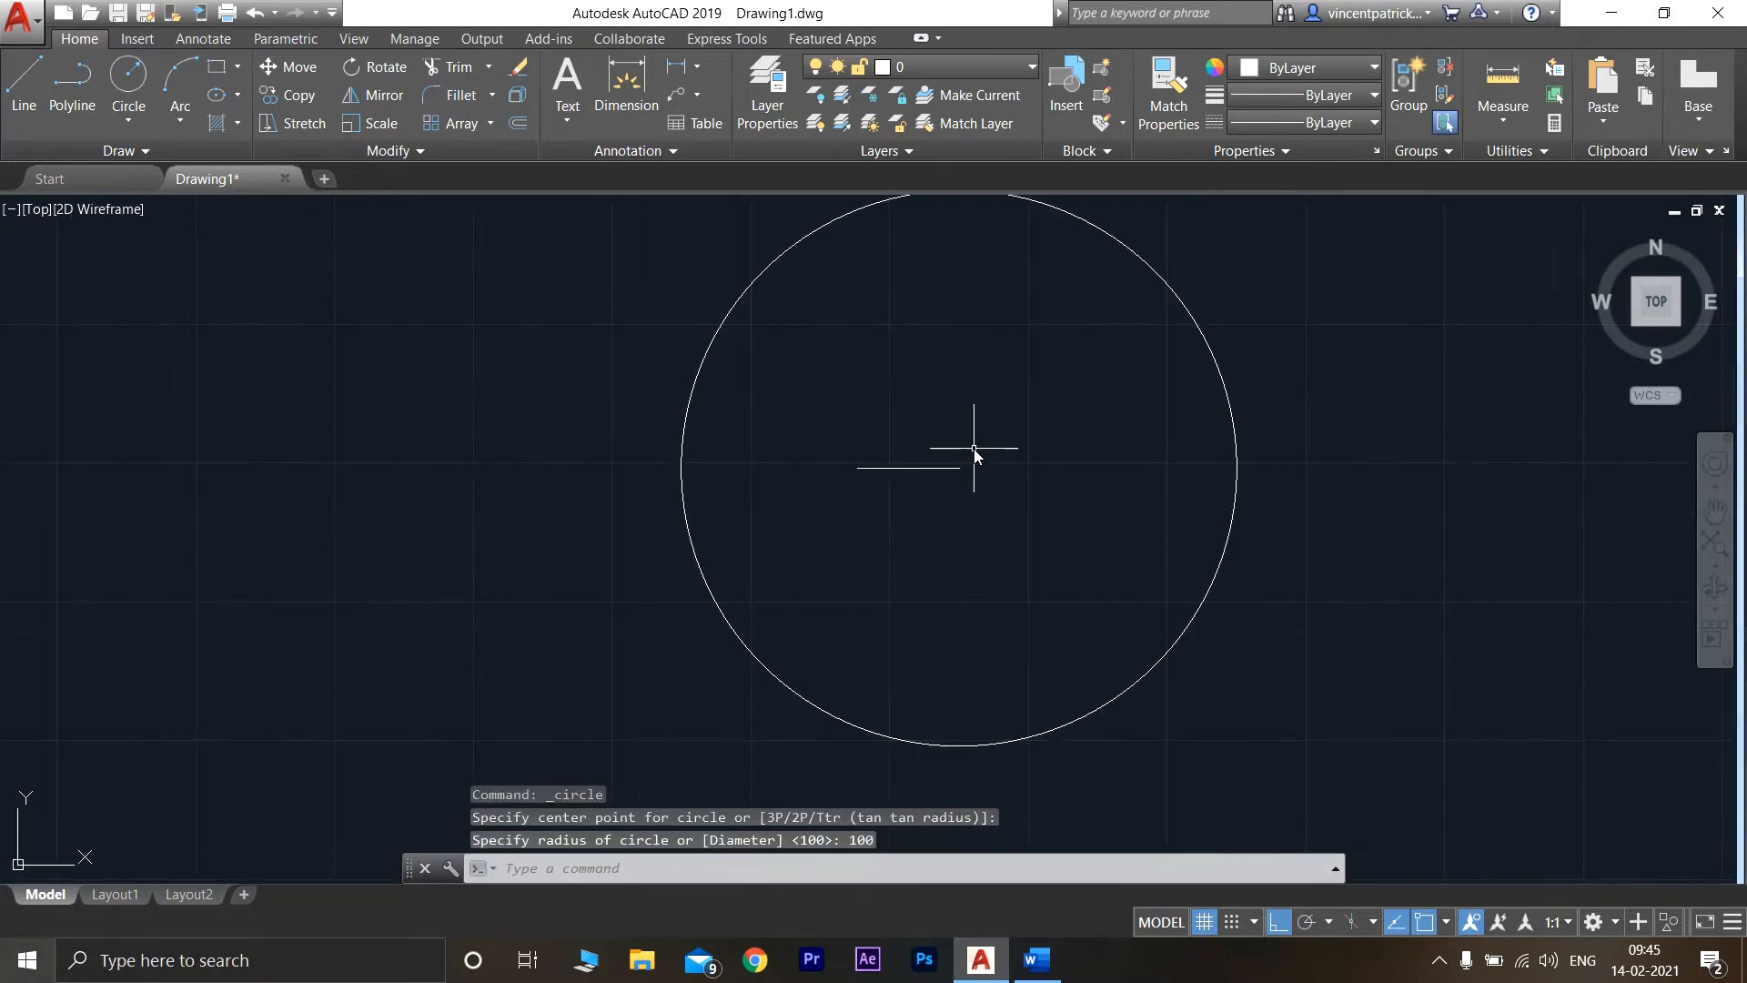
pyautogui.scroll(-4, 913, 406)
pyautogui.moveTo(913, 405)
pyautogui.mouseDown(button='middle')
pyautogui.moveTo(858, 461)
pyautogui.moveTo(649, 513)
pyautogui.mouseUp(button='middle')
pyautogui.scroll(4, 649, 513)
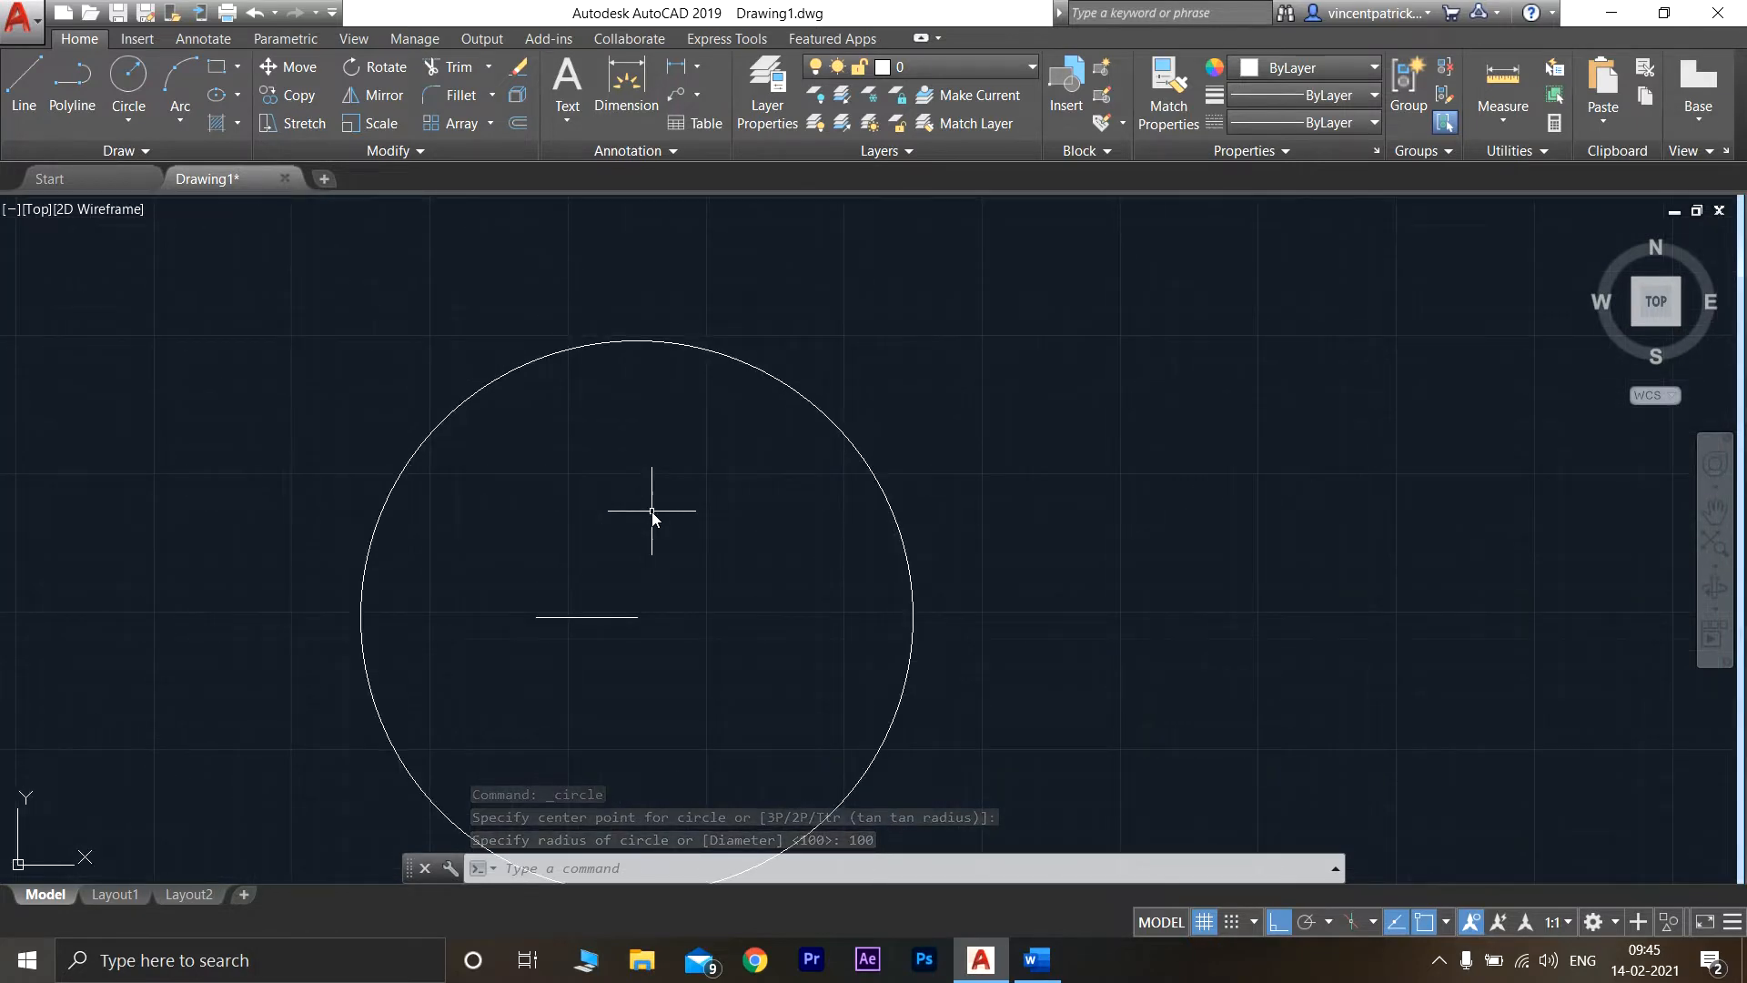
# - Draw a concentric circle of radius 60 from the same center and delete the short horizontal line
pyautogui.click(119, 84)
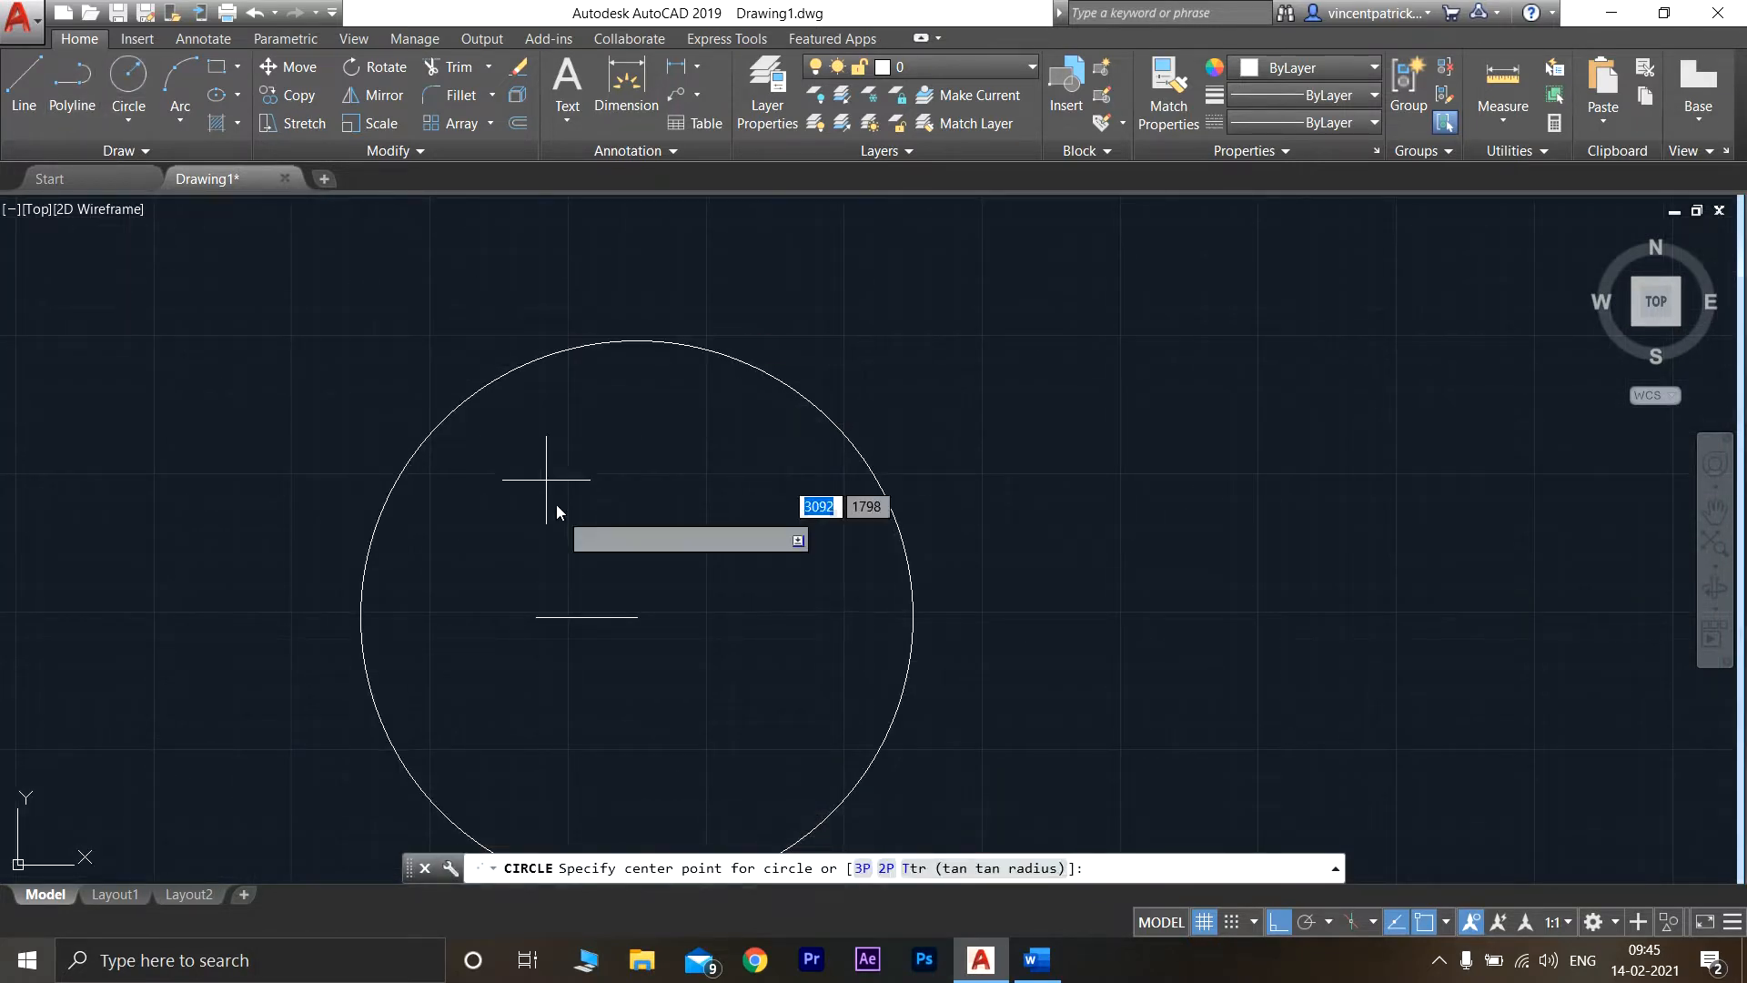
pyautogui.click(637, 616)
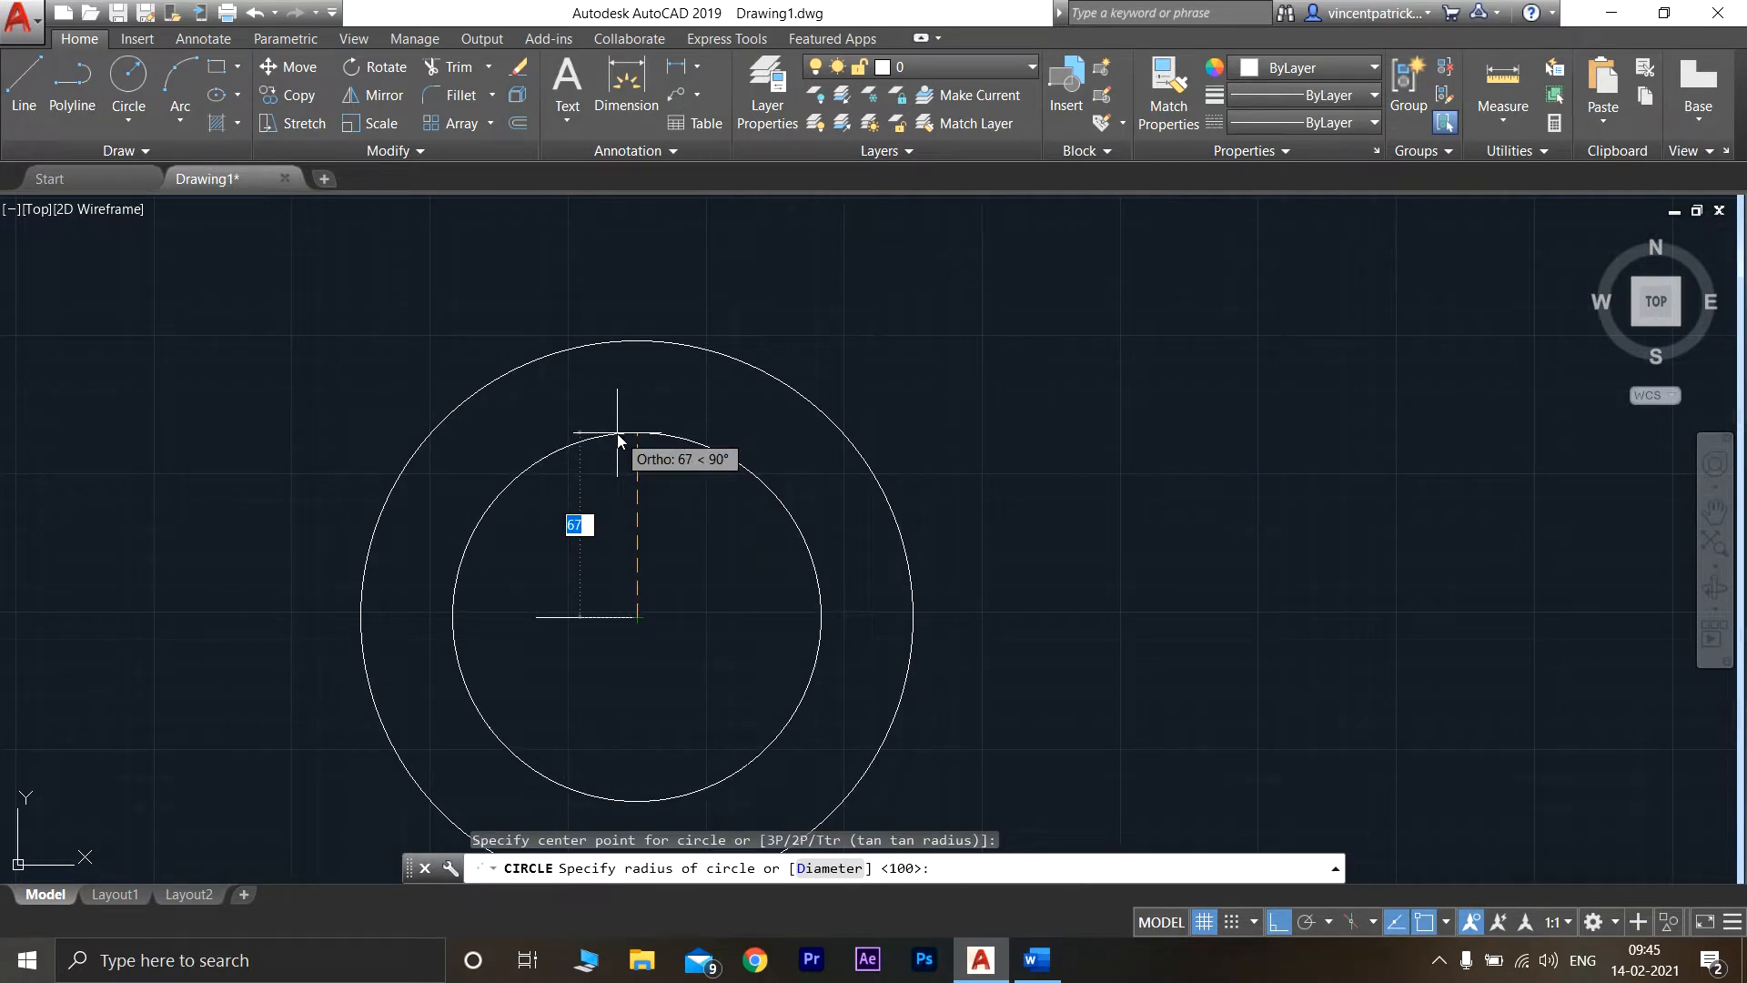
pyautogui.write('6')
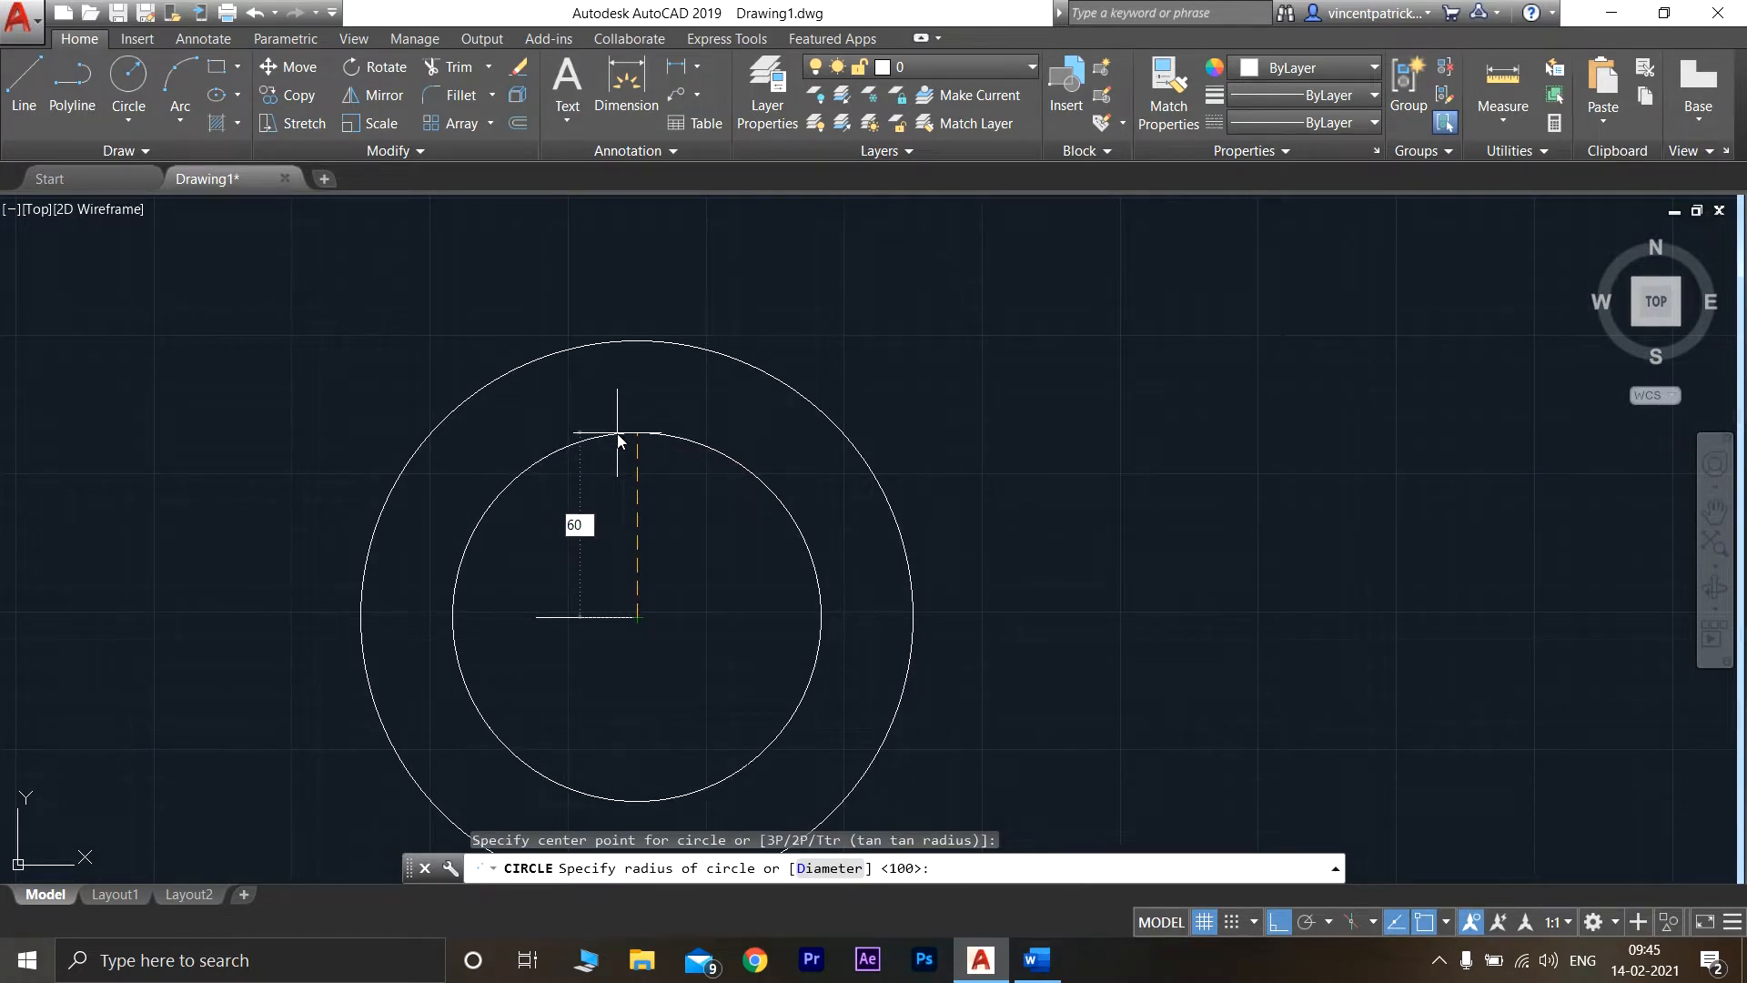
pyautogui.write('0')
pyautogui.press('Return')
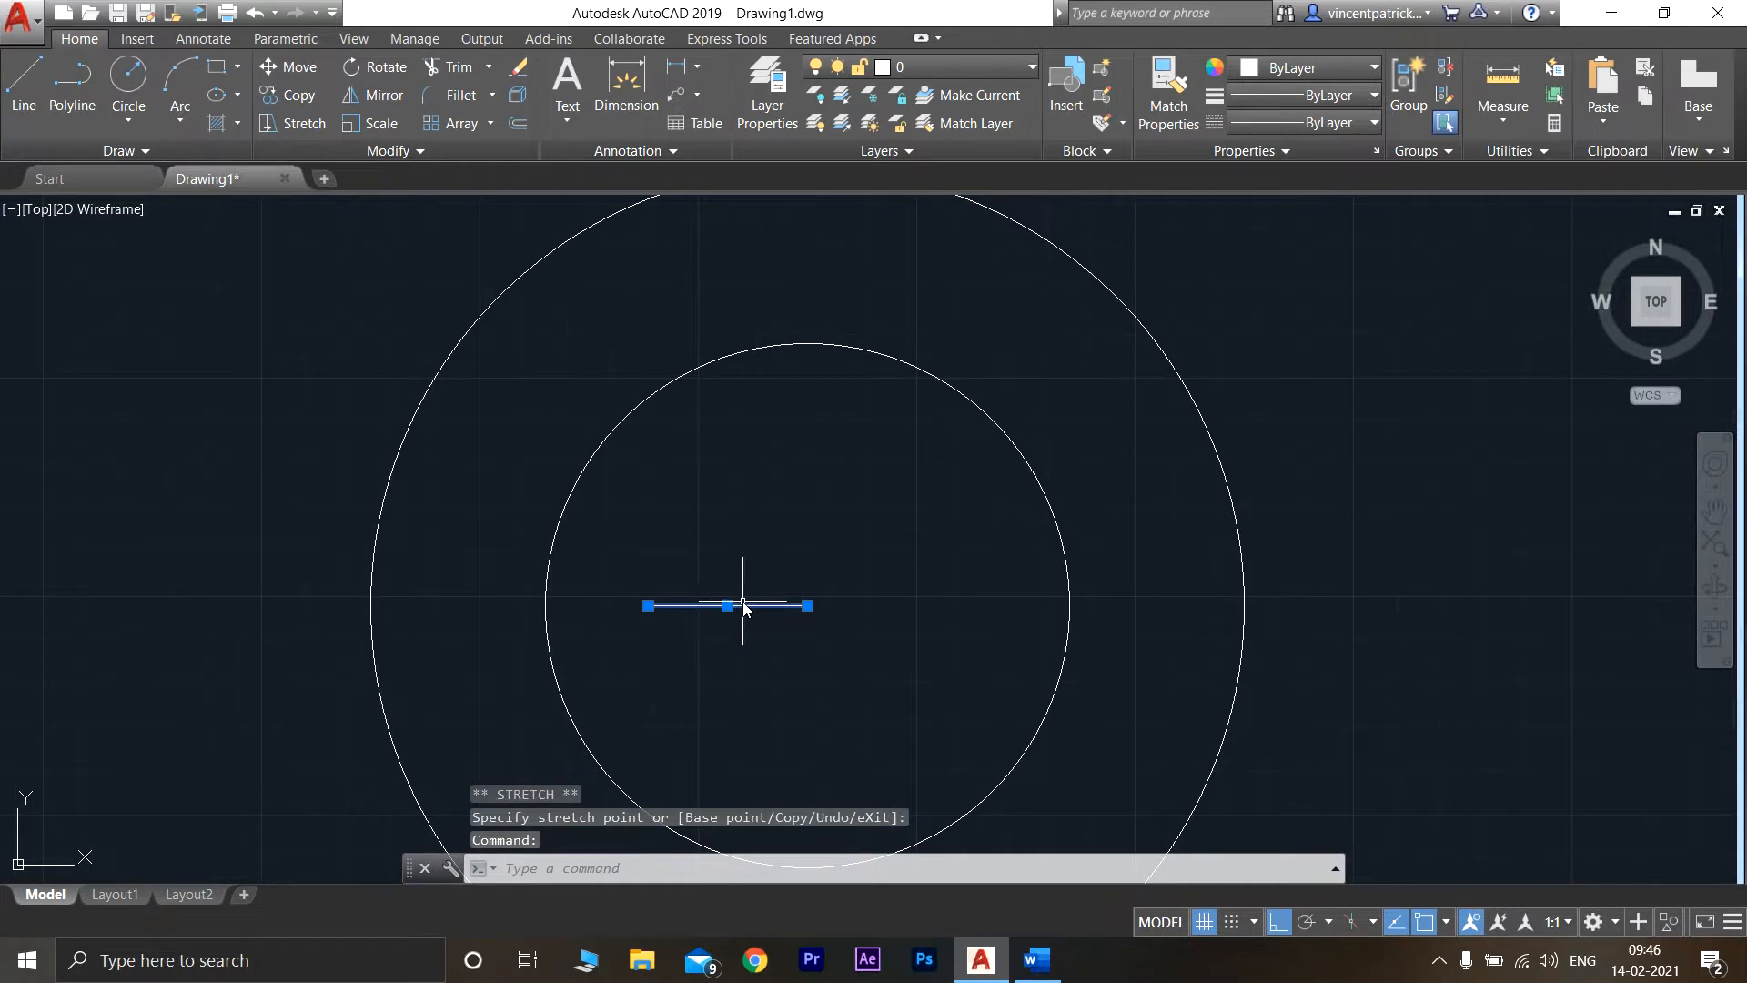
pyautogui.press('Delete')
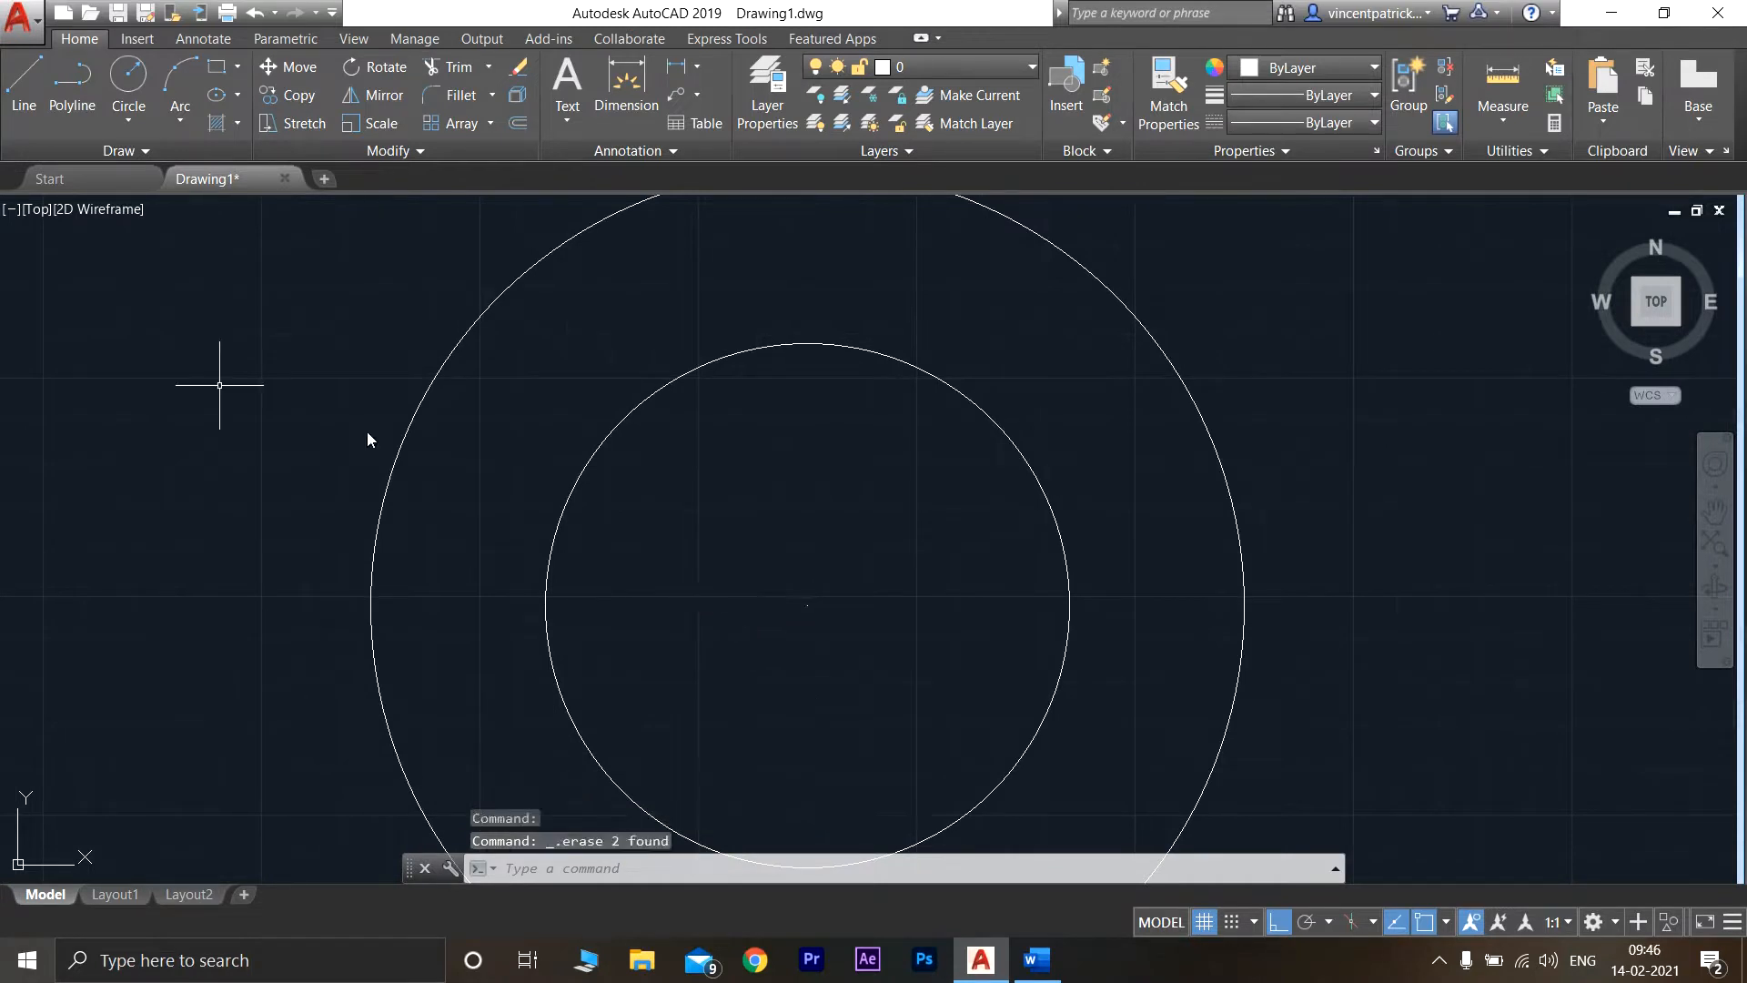
# - Draw a horizontal line from the circles' common center leftward to a point beyond the outer circle
pyautogui.click(23, 81)
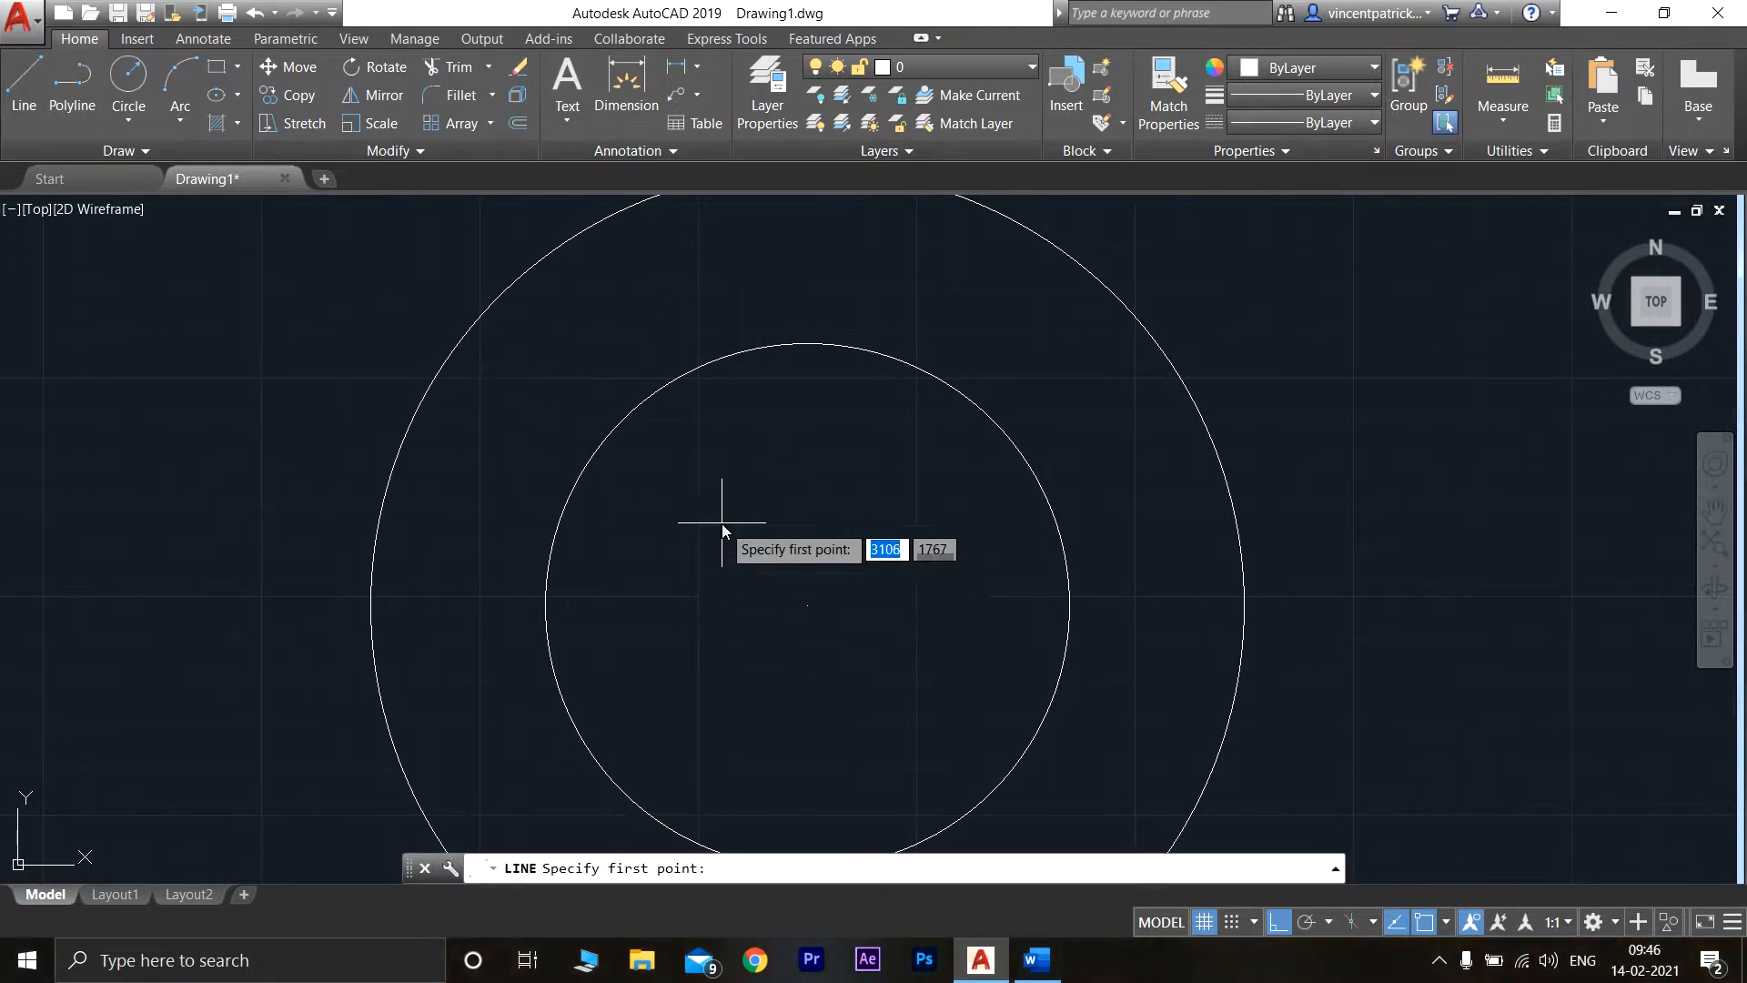
pyautogui.click(807, 605)
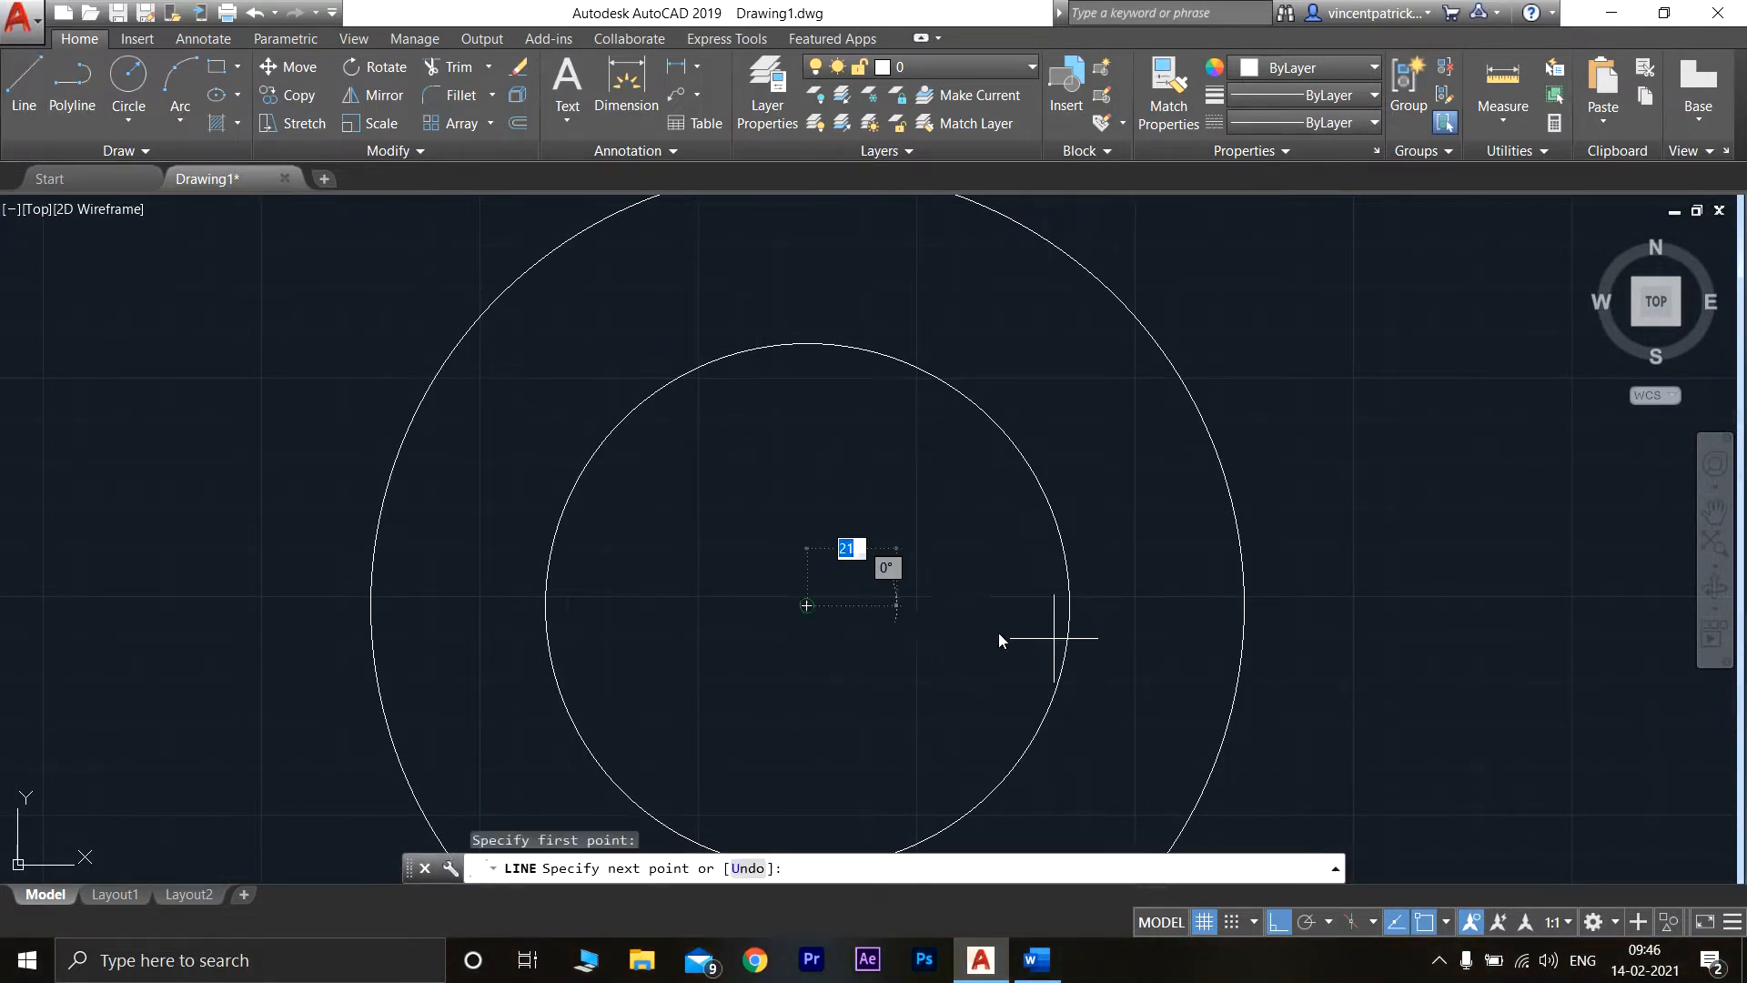
pyautogui.click(1246, 616)
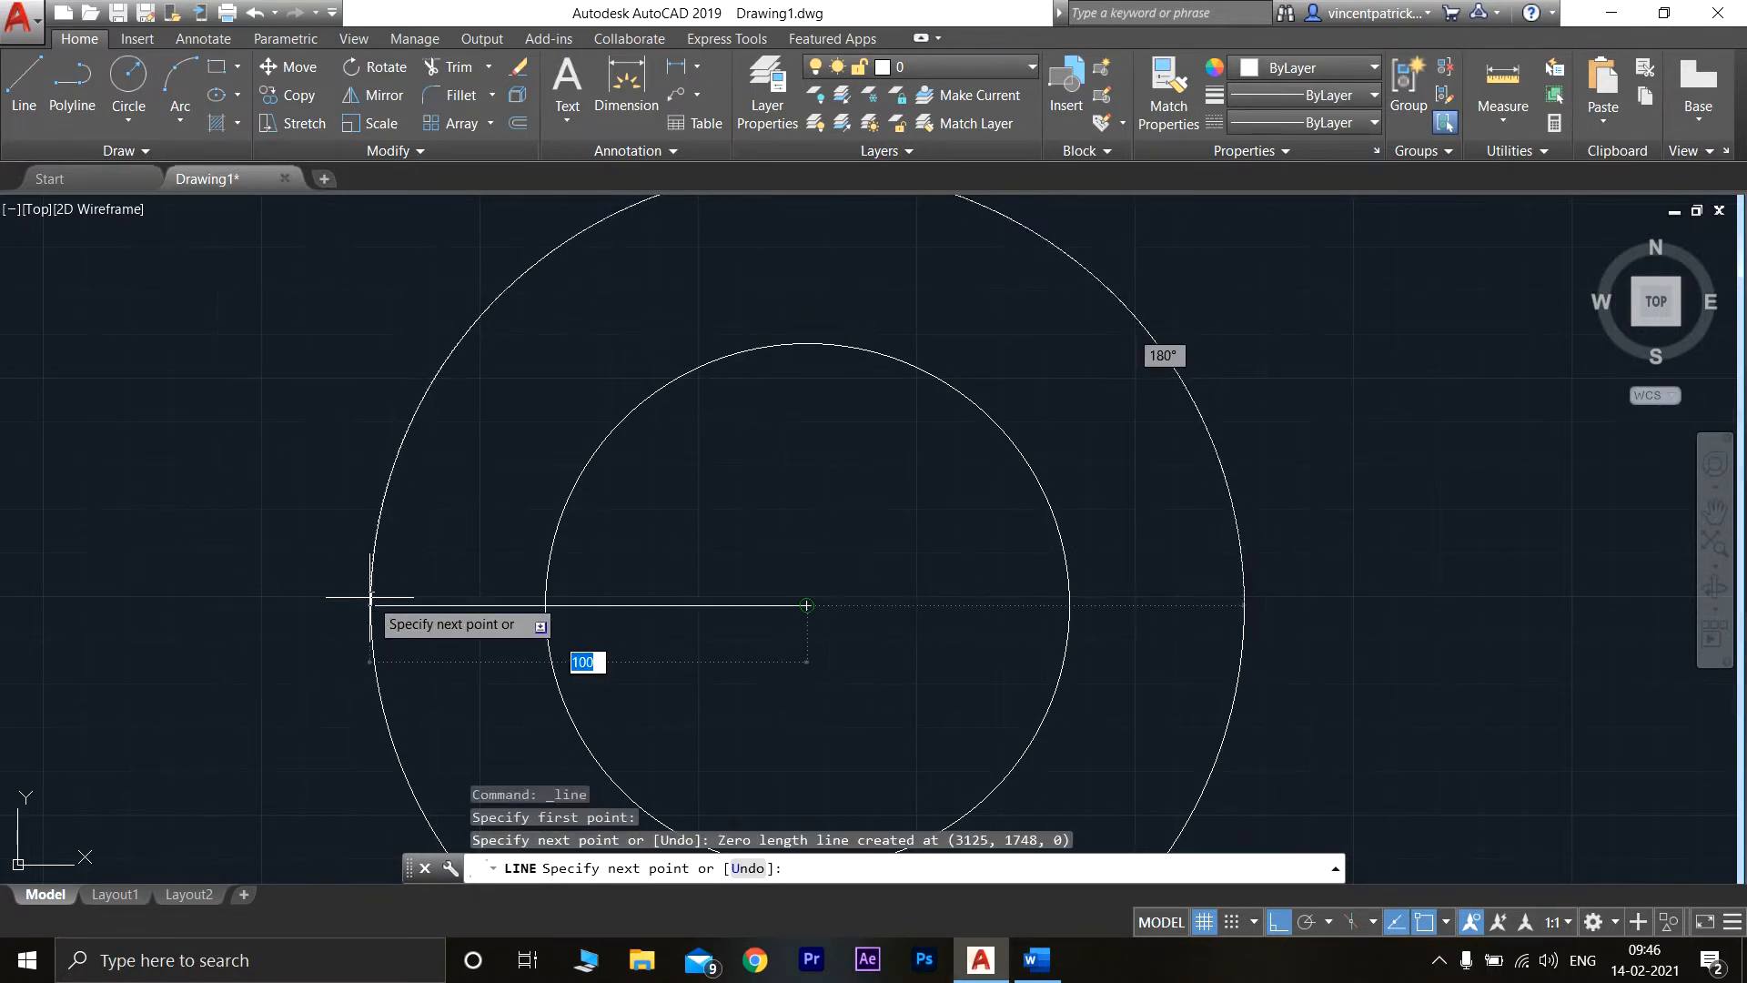
pyautogui.click(371, 596)
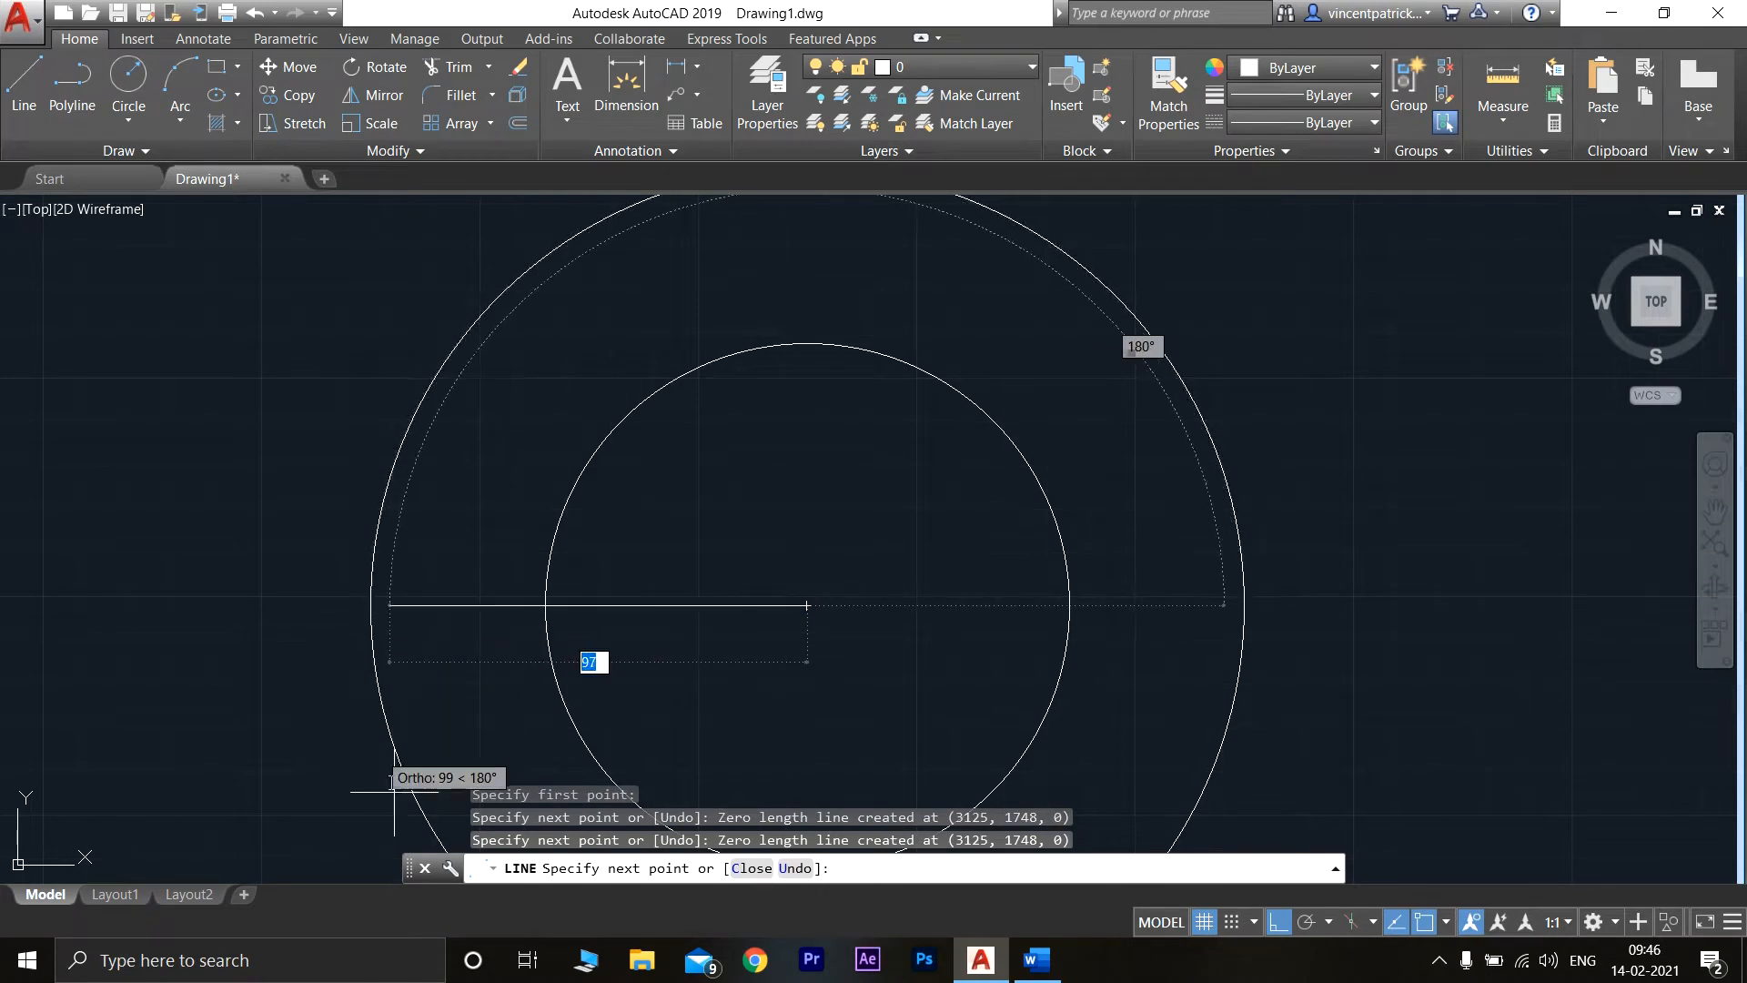
pyautogui.click(297, 682)
pyautogui.press('Escape')
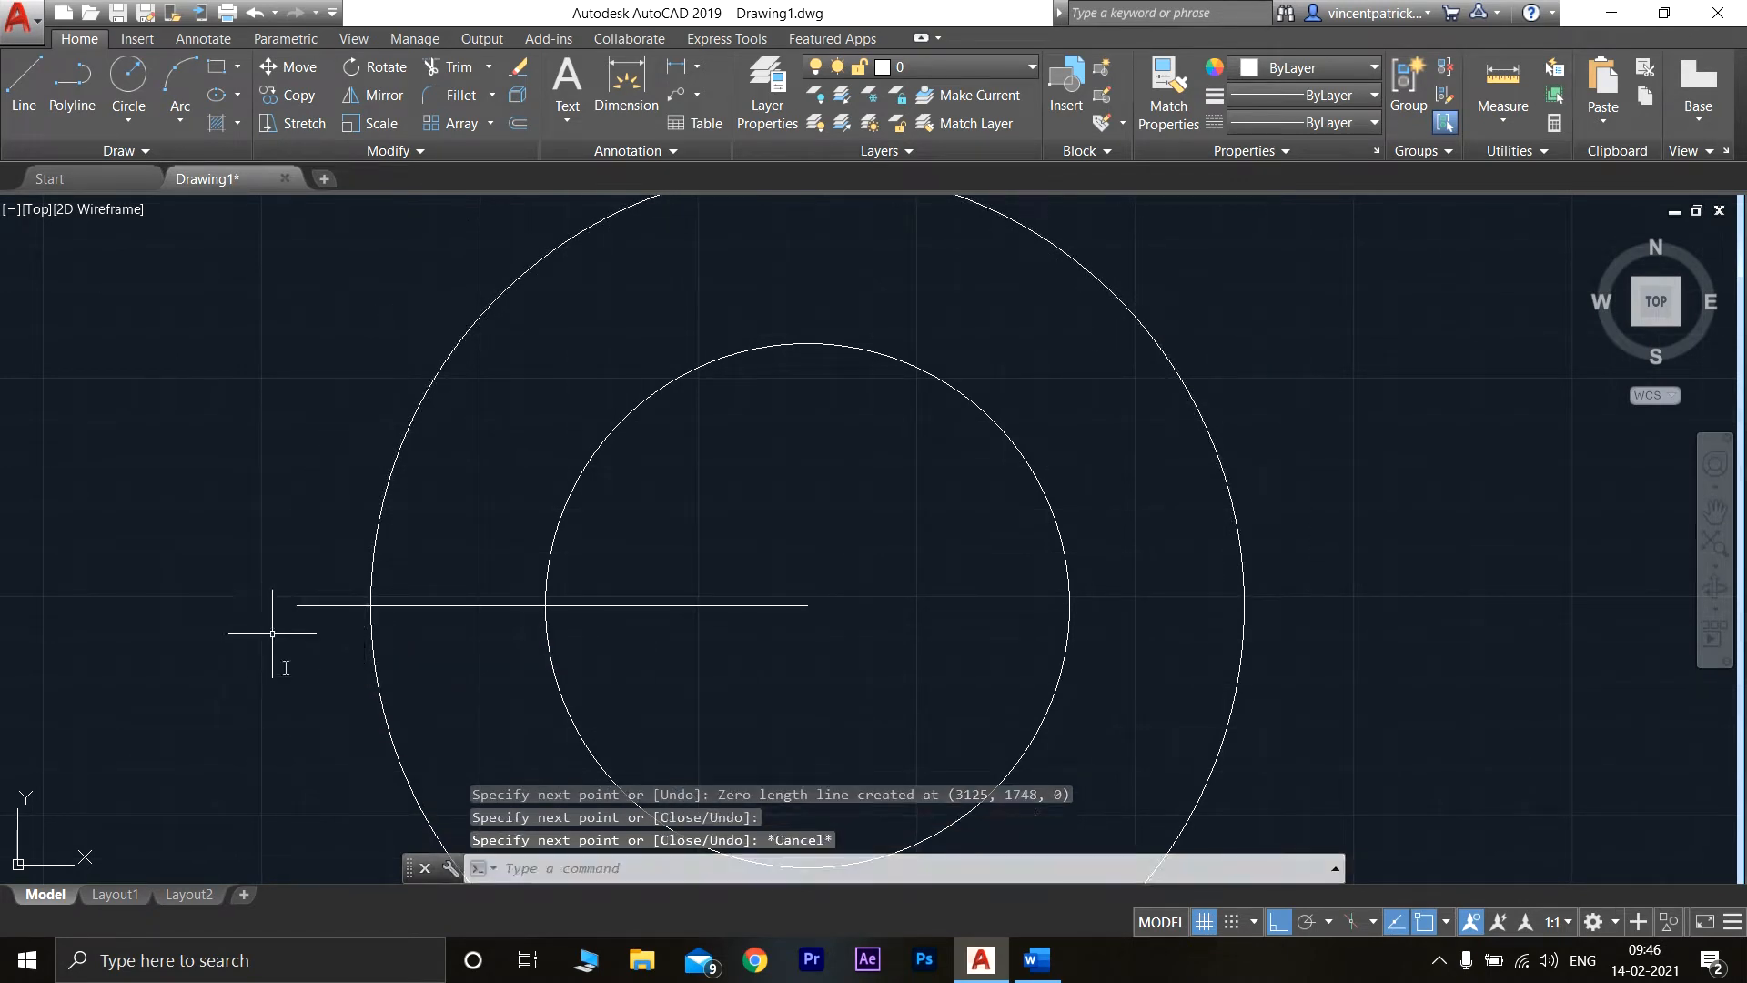
# - Draw a horizontal line from the circles' common center rightward to a point beyond the outer circle
pyautogui.click(24, 87)
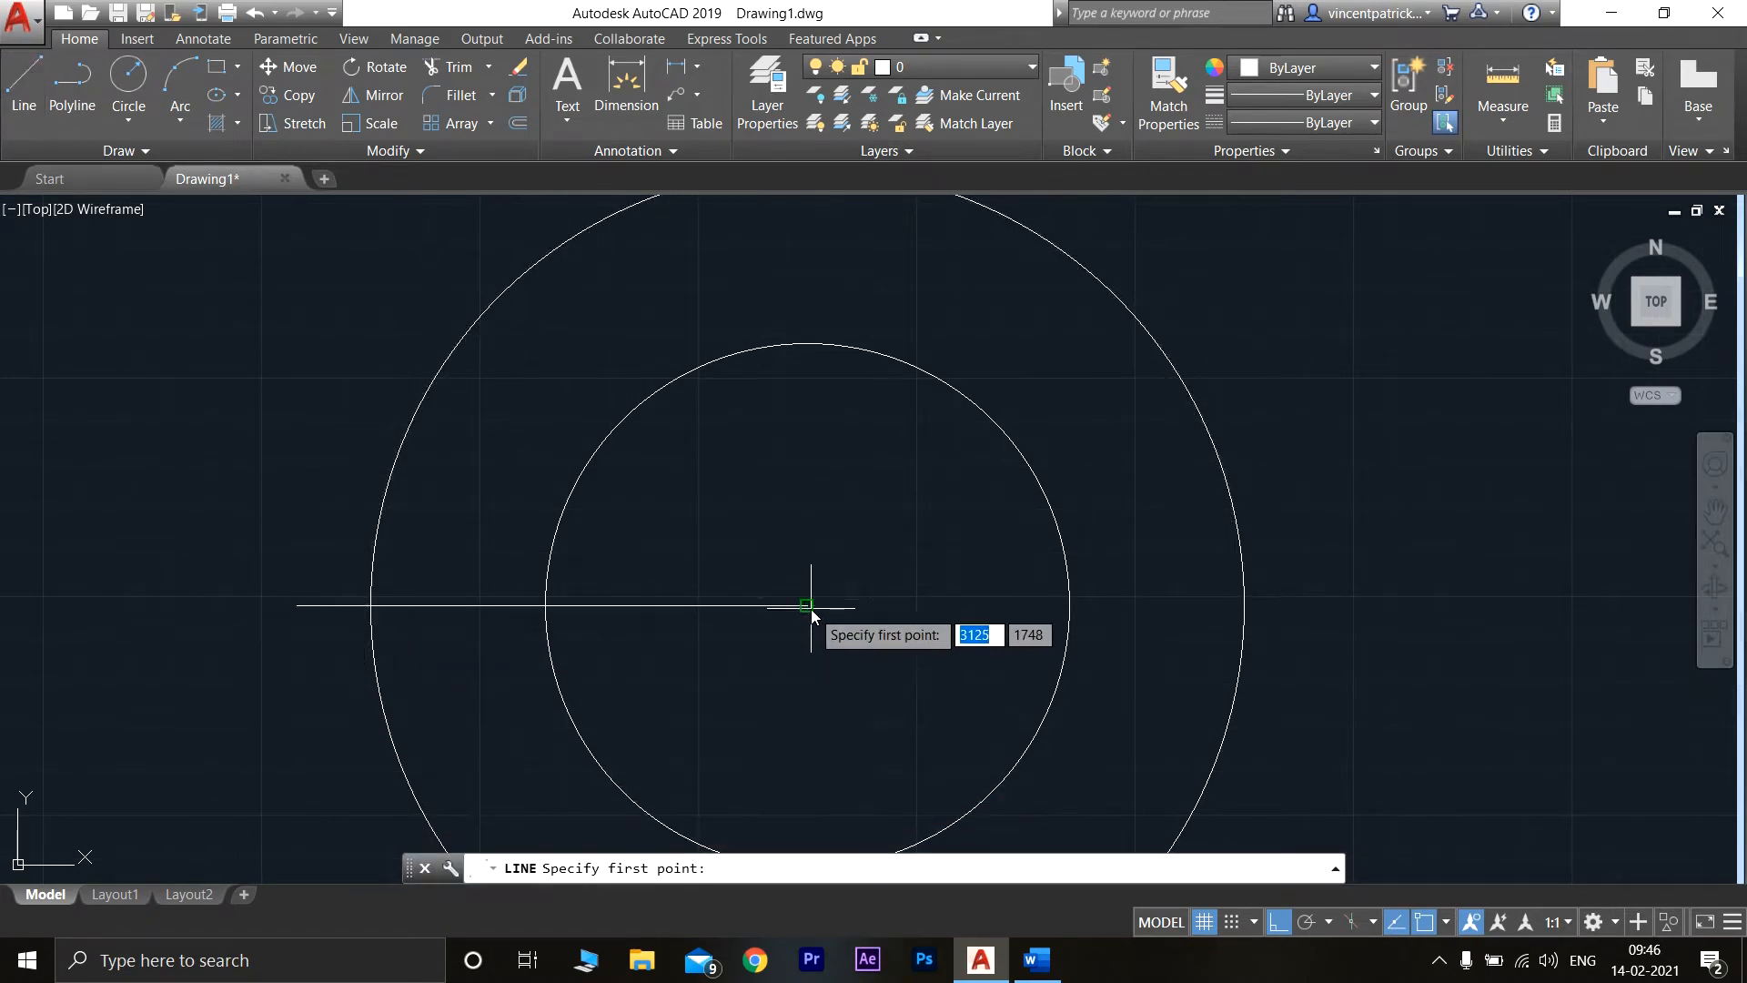
pyautogui.click(805, 605)
pyautogui.click(1350, 637)
pyautogui.press('Return')
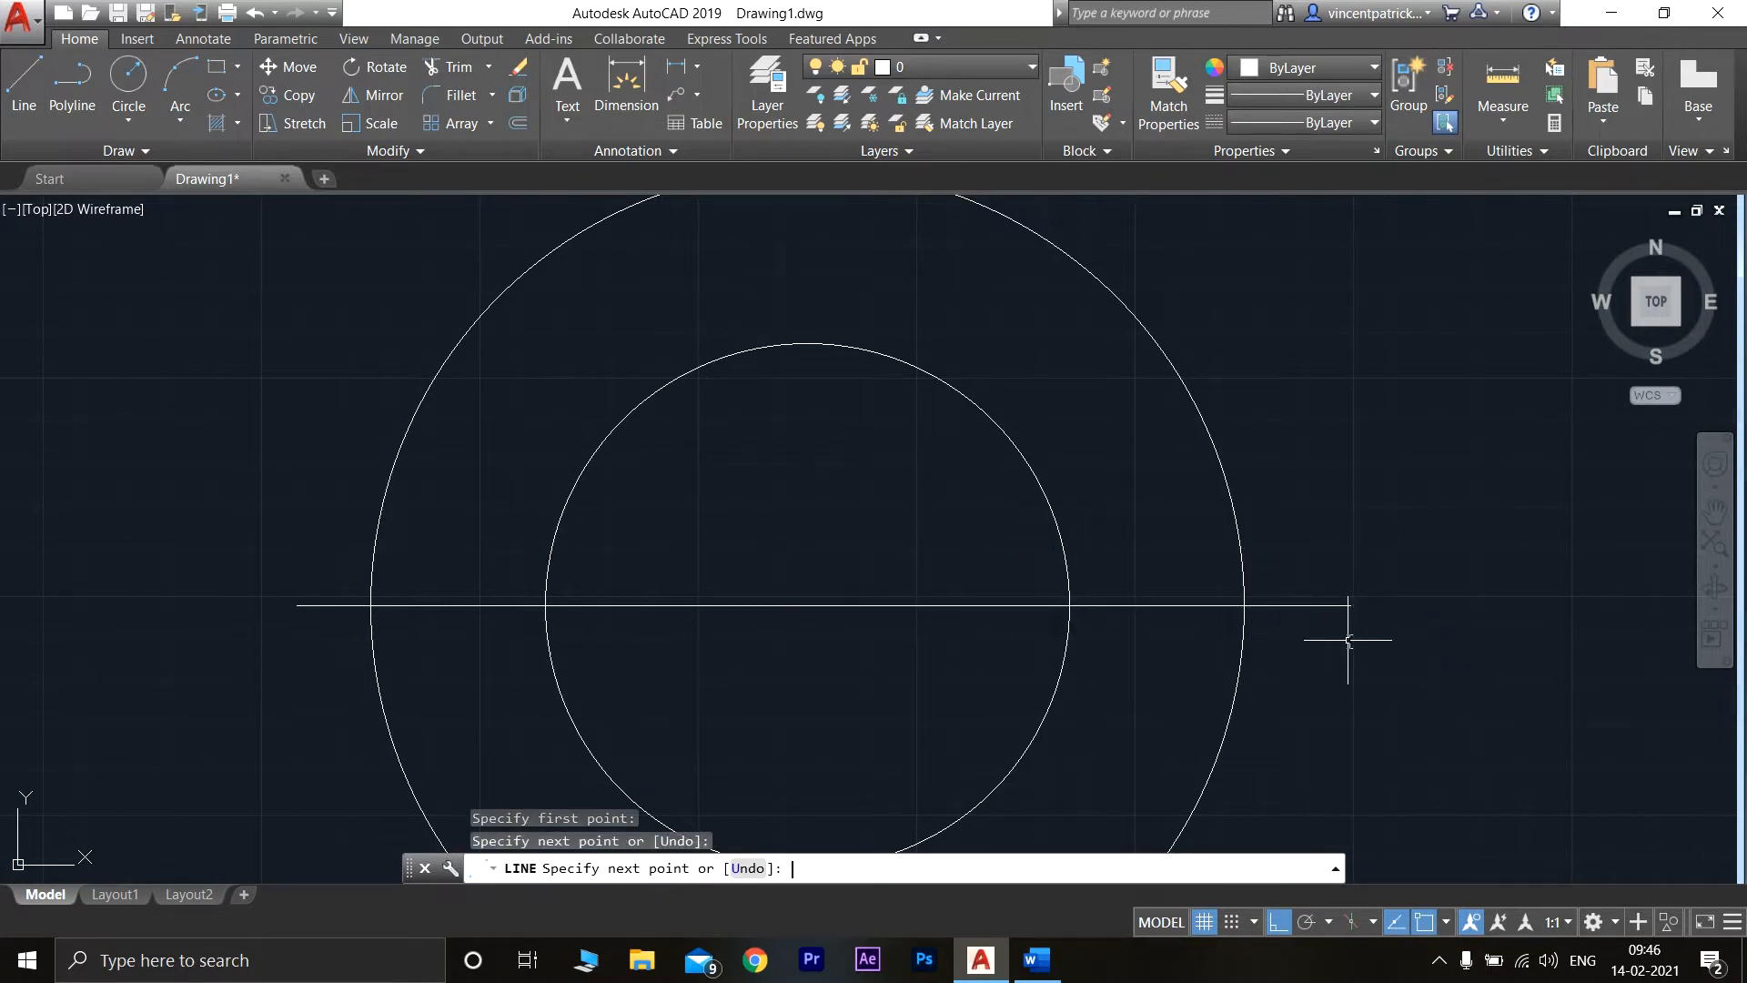
# - Trim both ends of the horizontal line where they extend beyond the outer circle, using that circle as the cutting edge
pyautogui.click(461, 65)
pyautogui.click(466, 336)
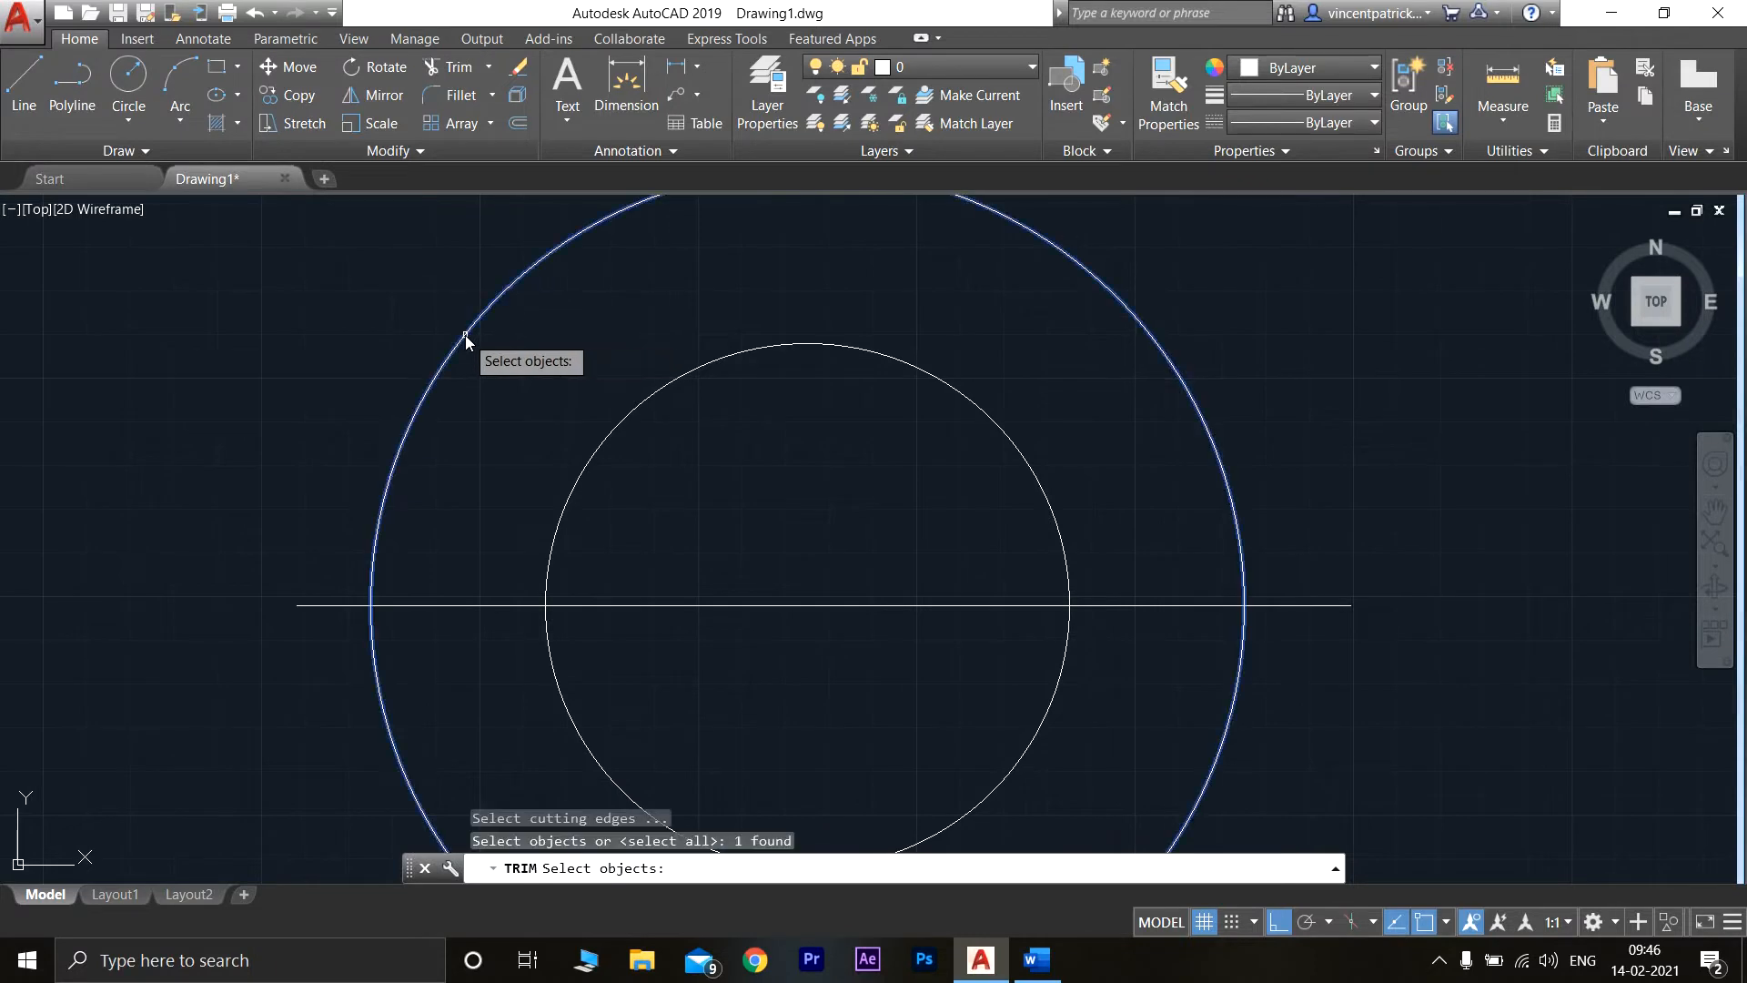
pyautogui.press('Return')
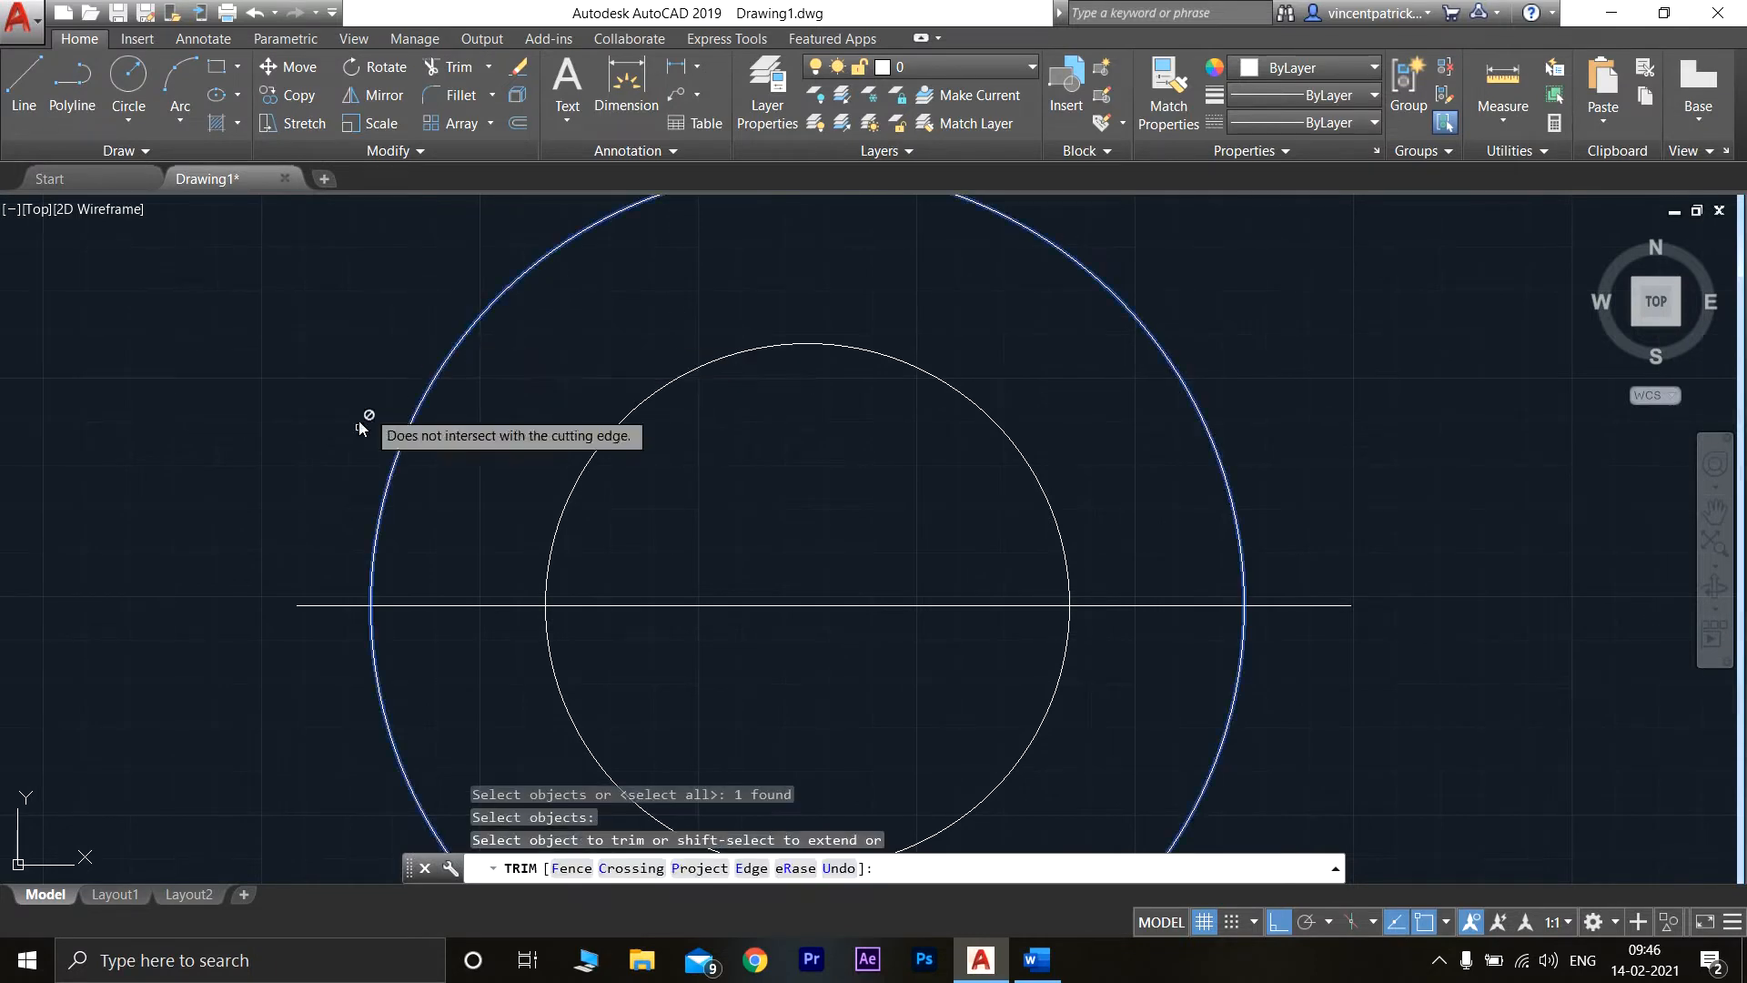
pyautogui.click(319, 597)
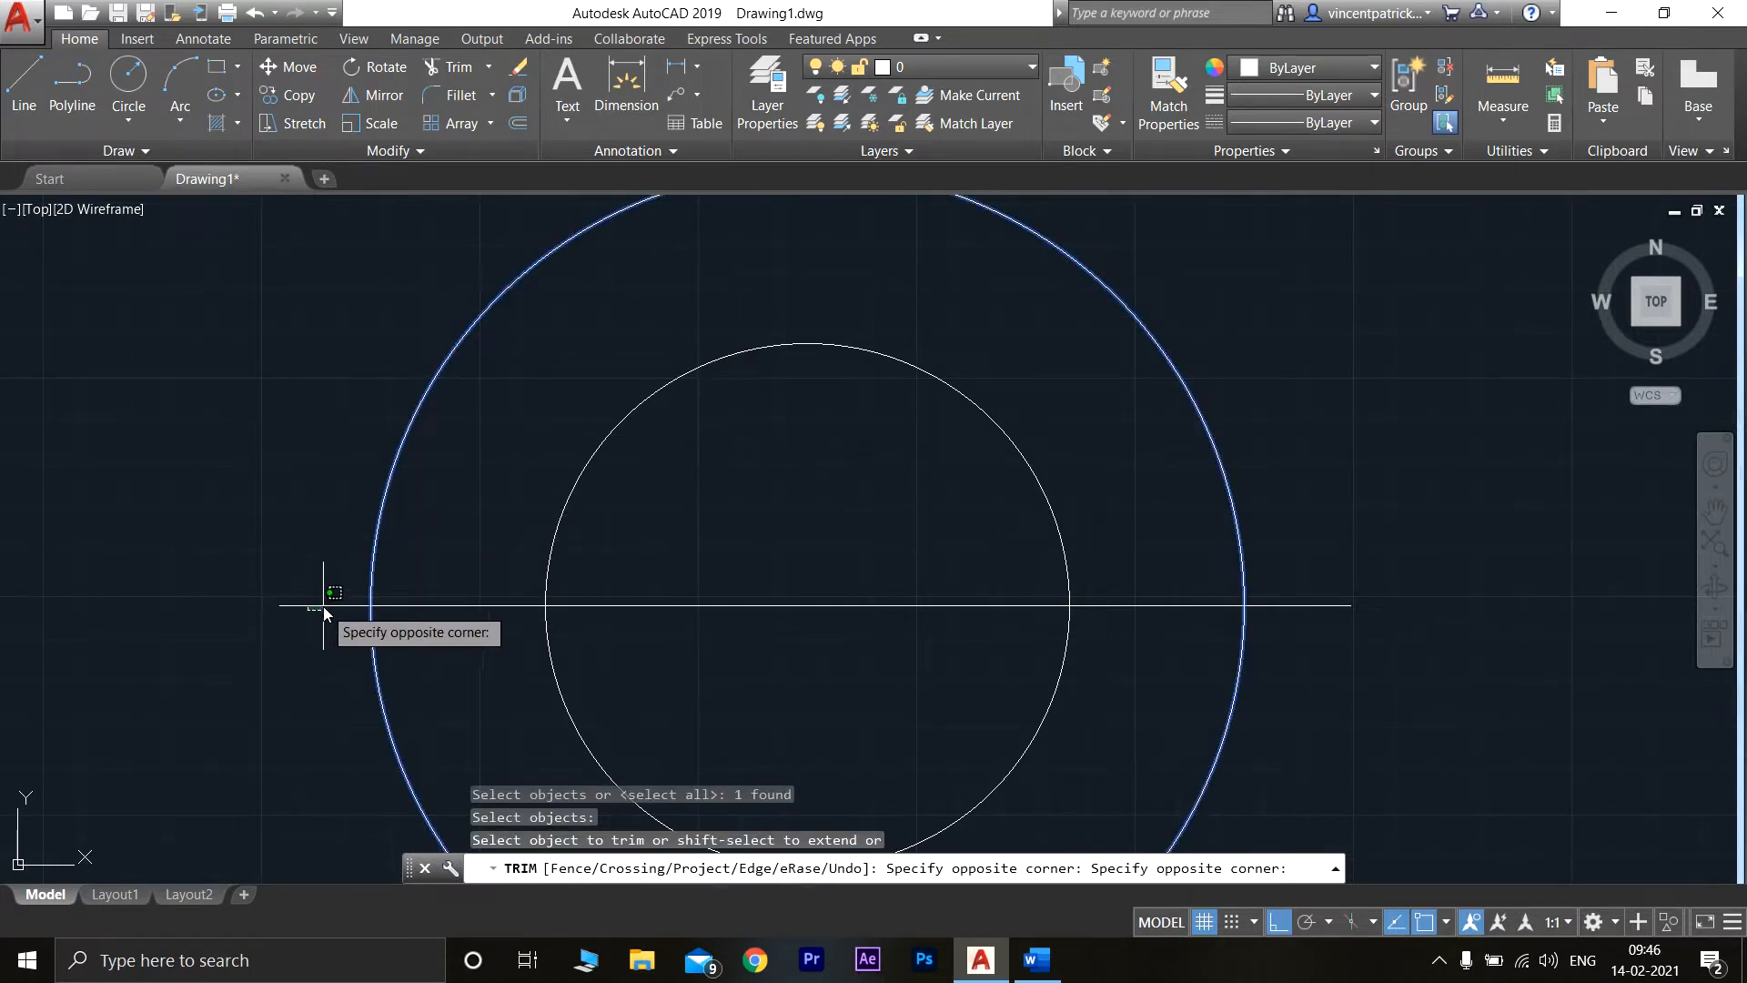
pyautogui.click(345, 607)
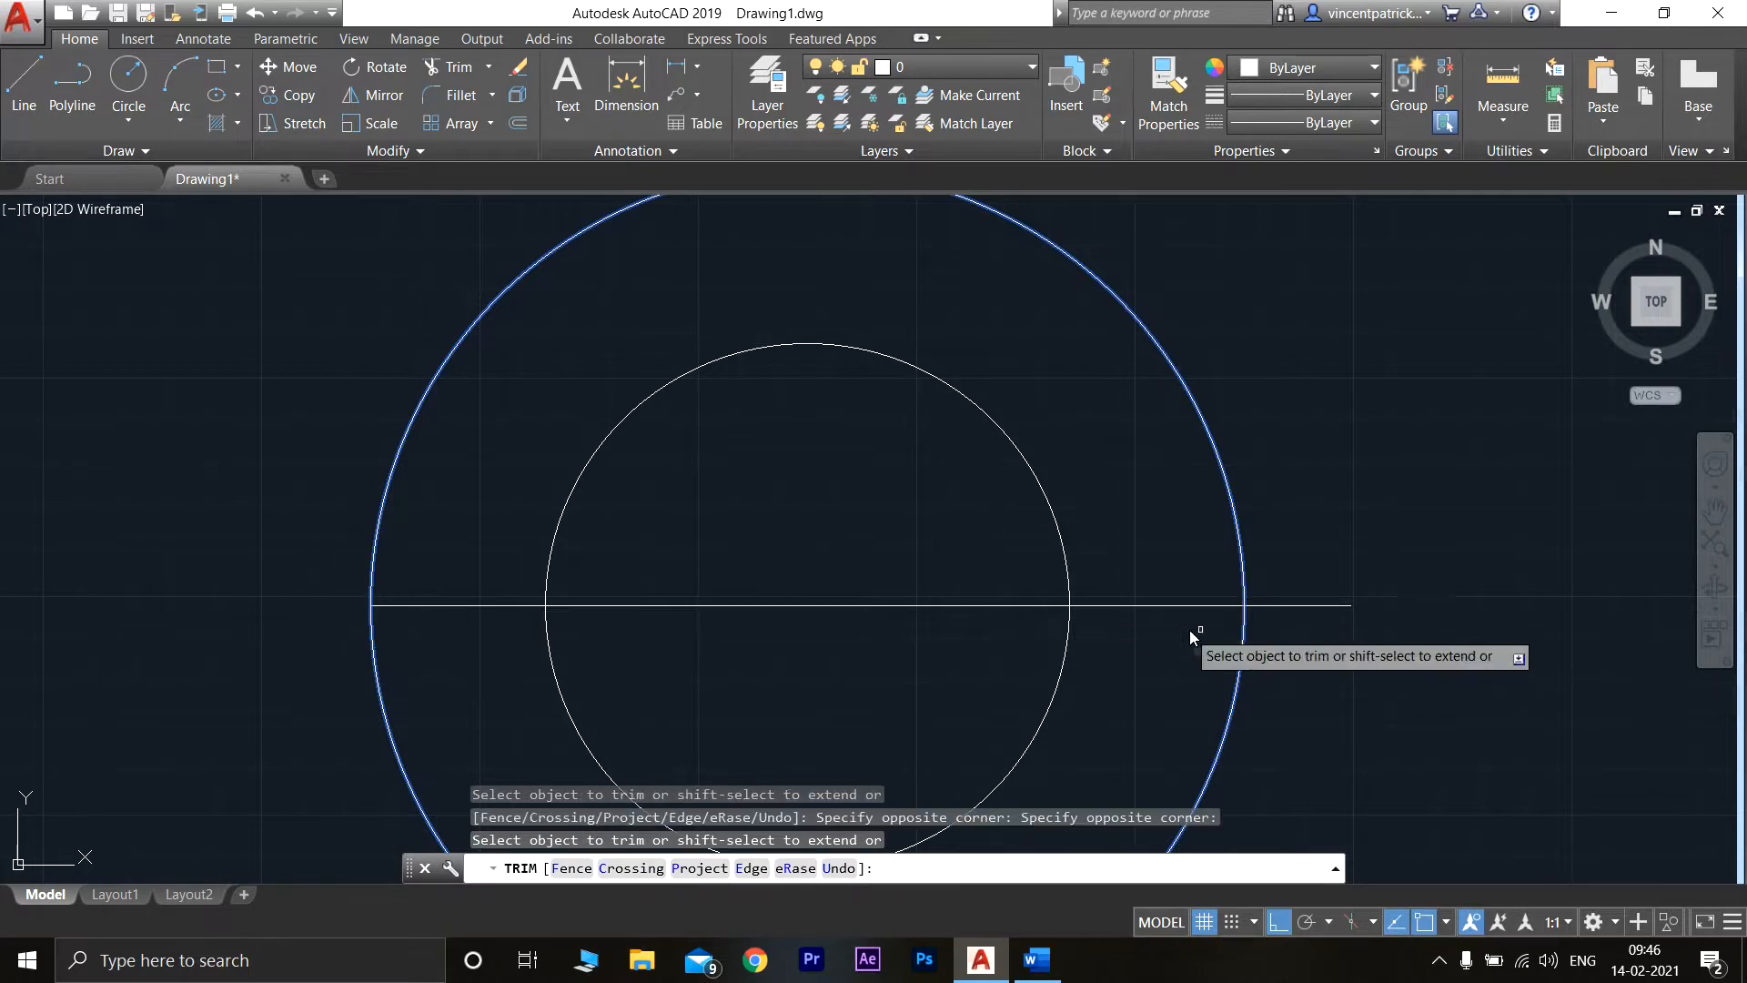
pyautogui.click(1270, 604)
pyautogui.press('Return')
# - Draw a vertical line through the circles' common center, from about 123 above it to a point below the outer circle
pyautogui.scroll(-5, 946, 524)
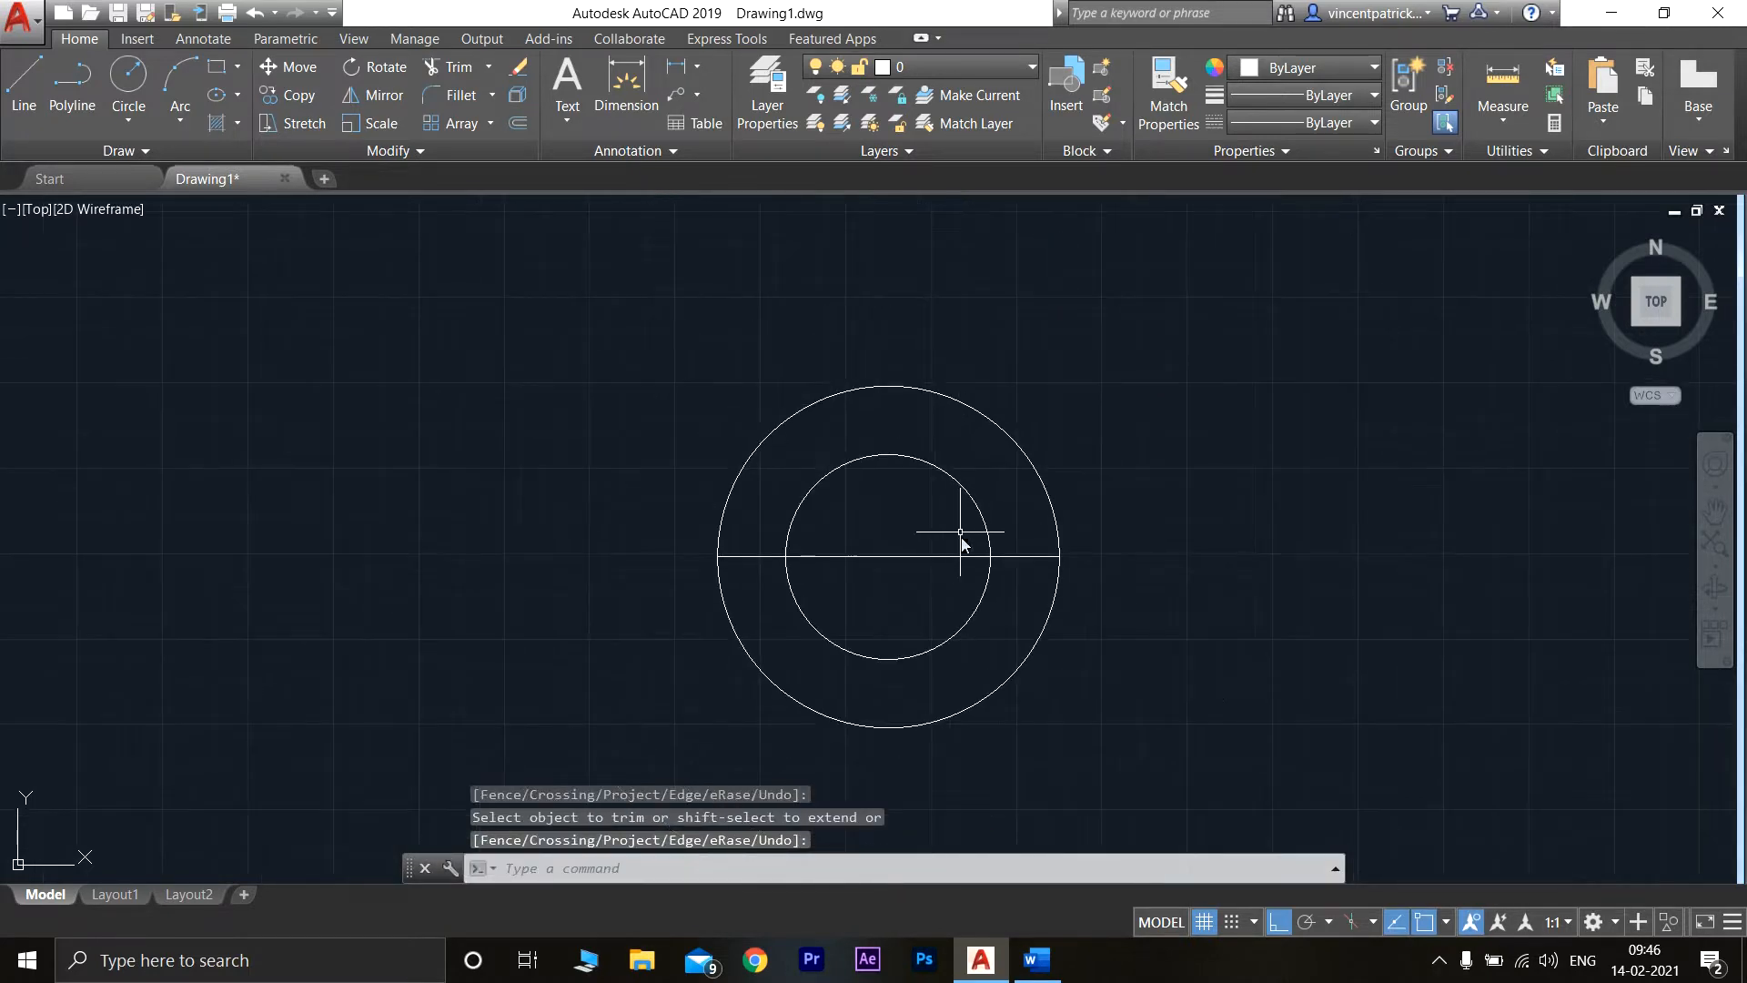
pyautogui.moveTo(996, 588); pyautogui.dragTo(709, 493, button='middle')
pyautogui.click(23, 86)
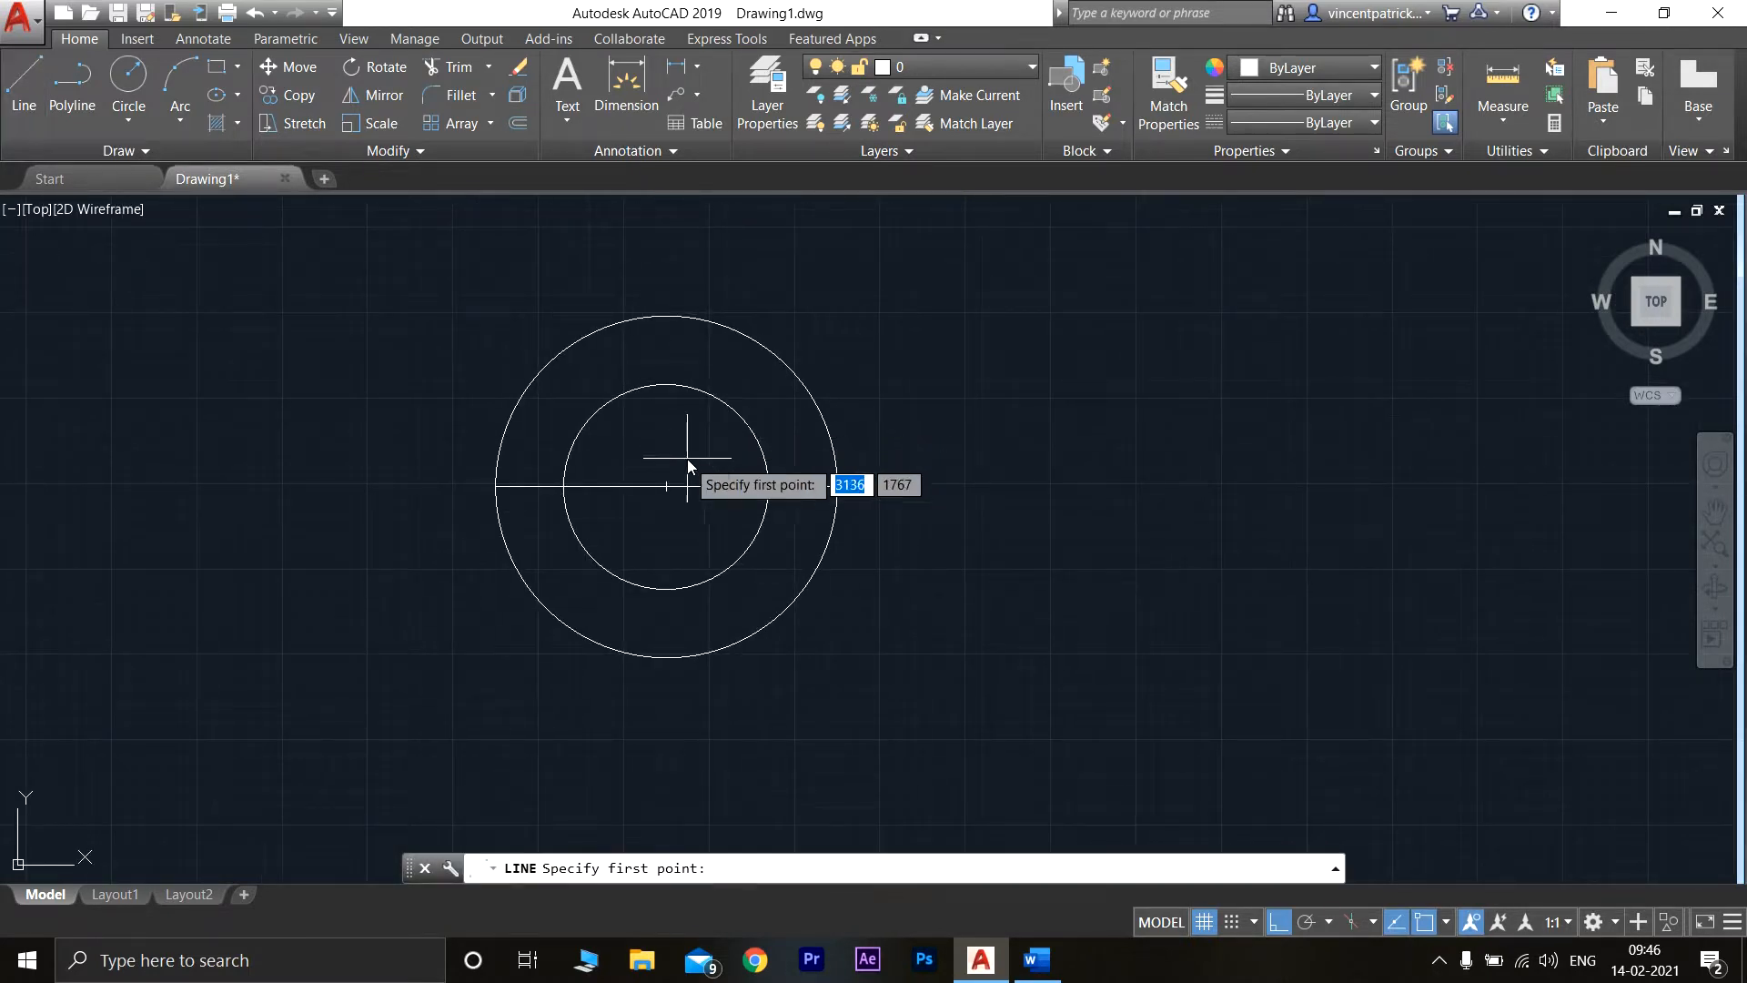
pyautogui.click(664, 488)
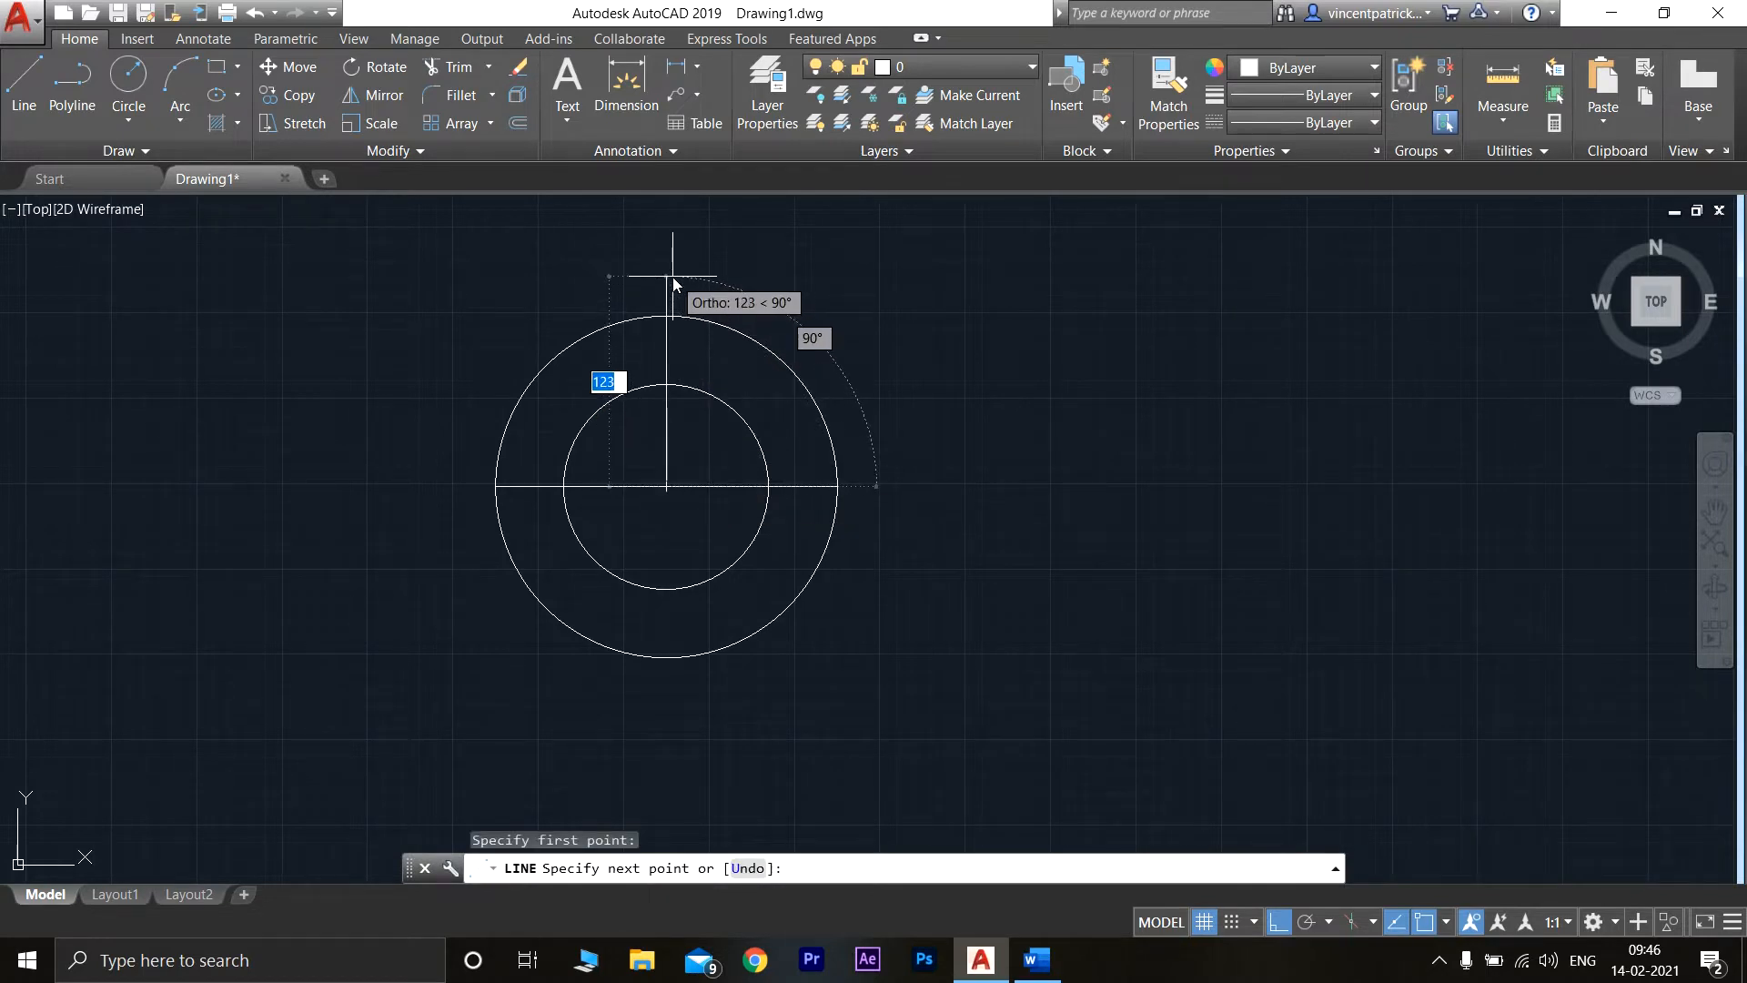
pyautogui.press('Return')
pyautogui.click(700, 716)
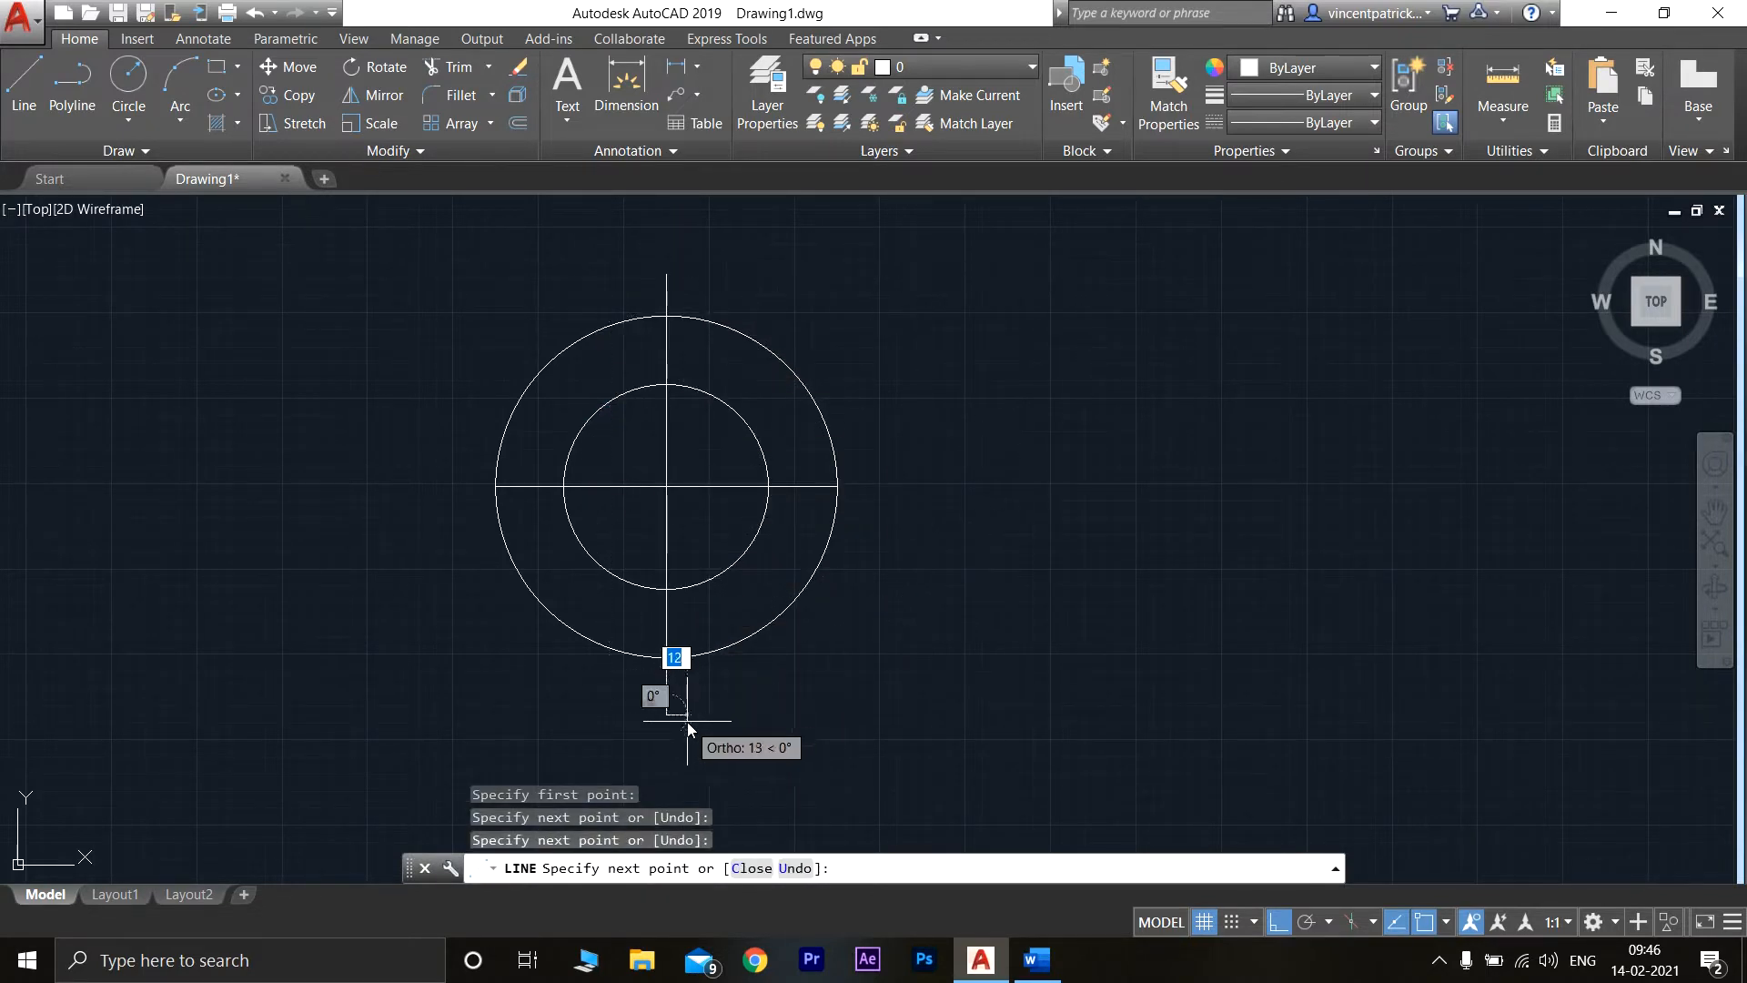
pyautogui.press('Return')
# - Trim the upper and lower ends of the vertical line back to the outer circle
pyautogui.click(461, 79)
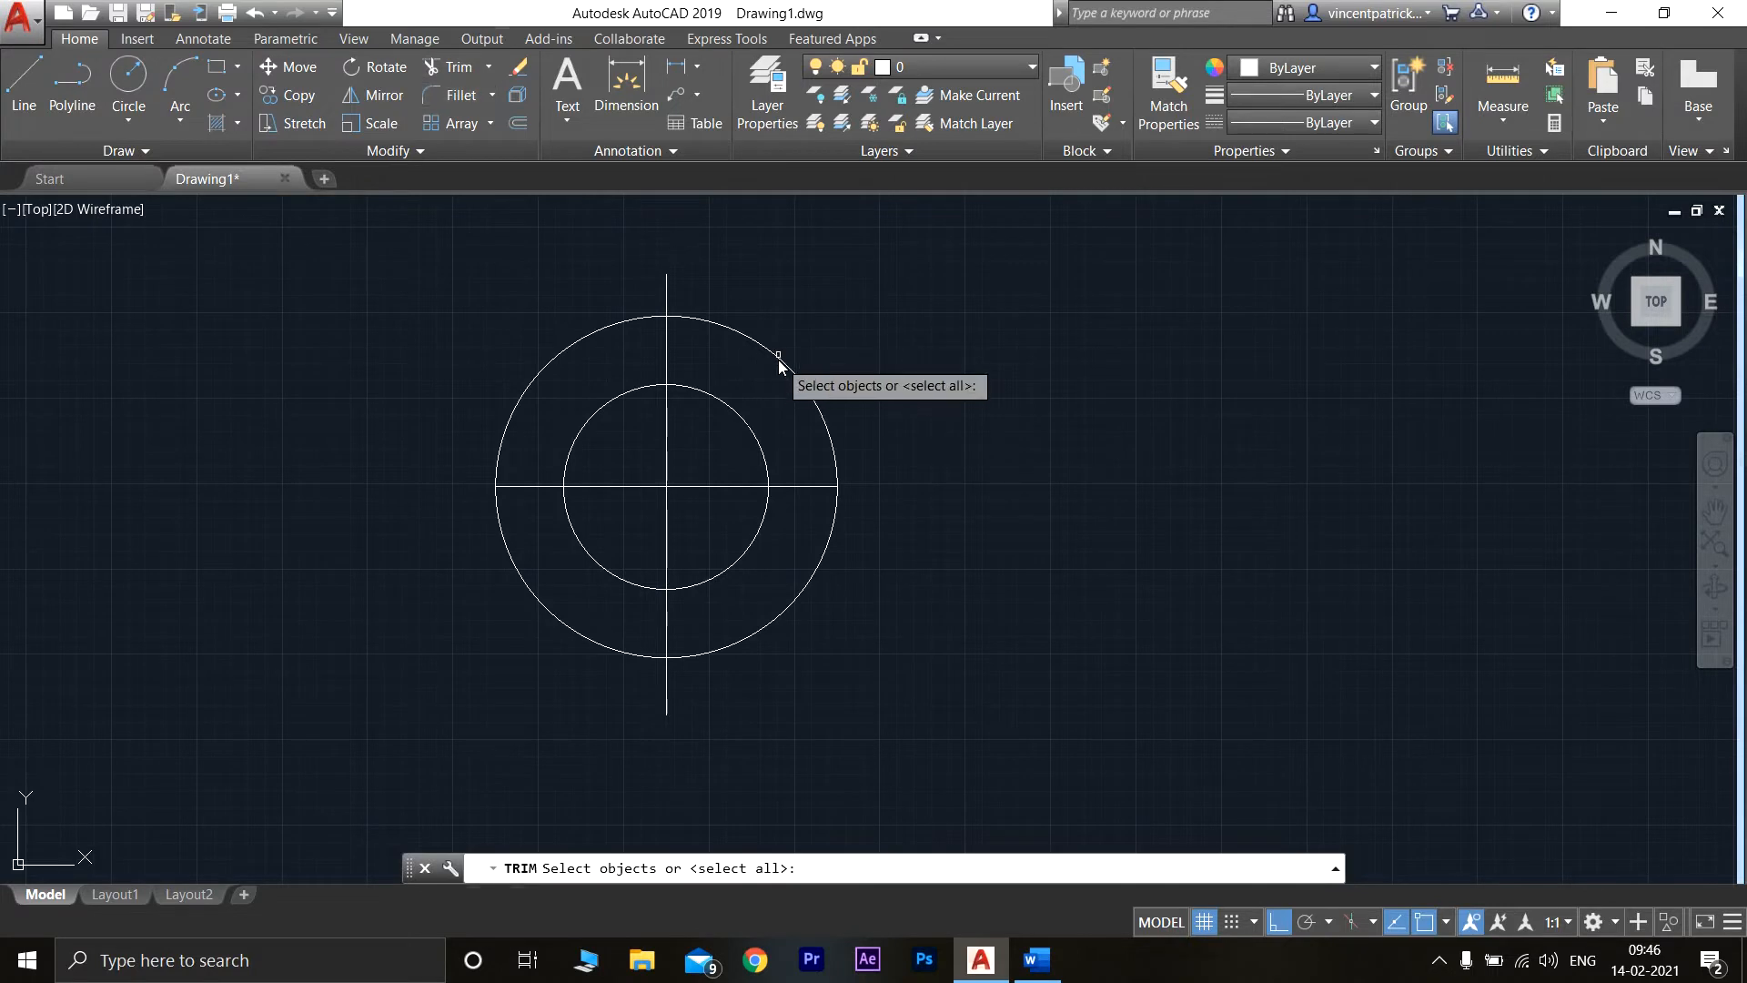
pyautogui.click(778, 360)
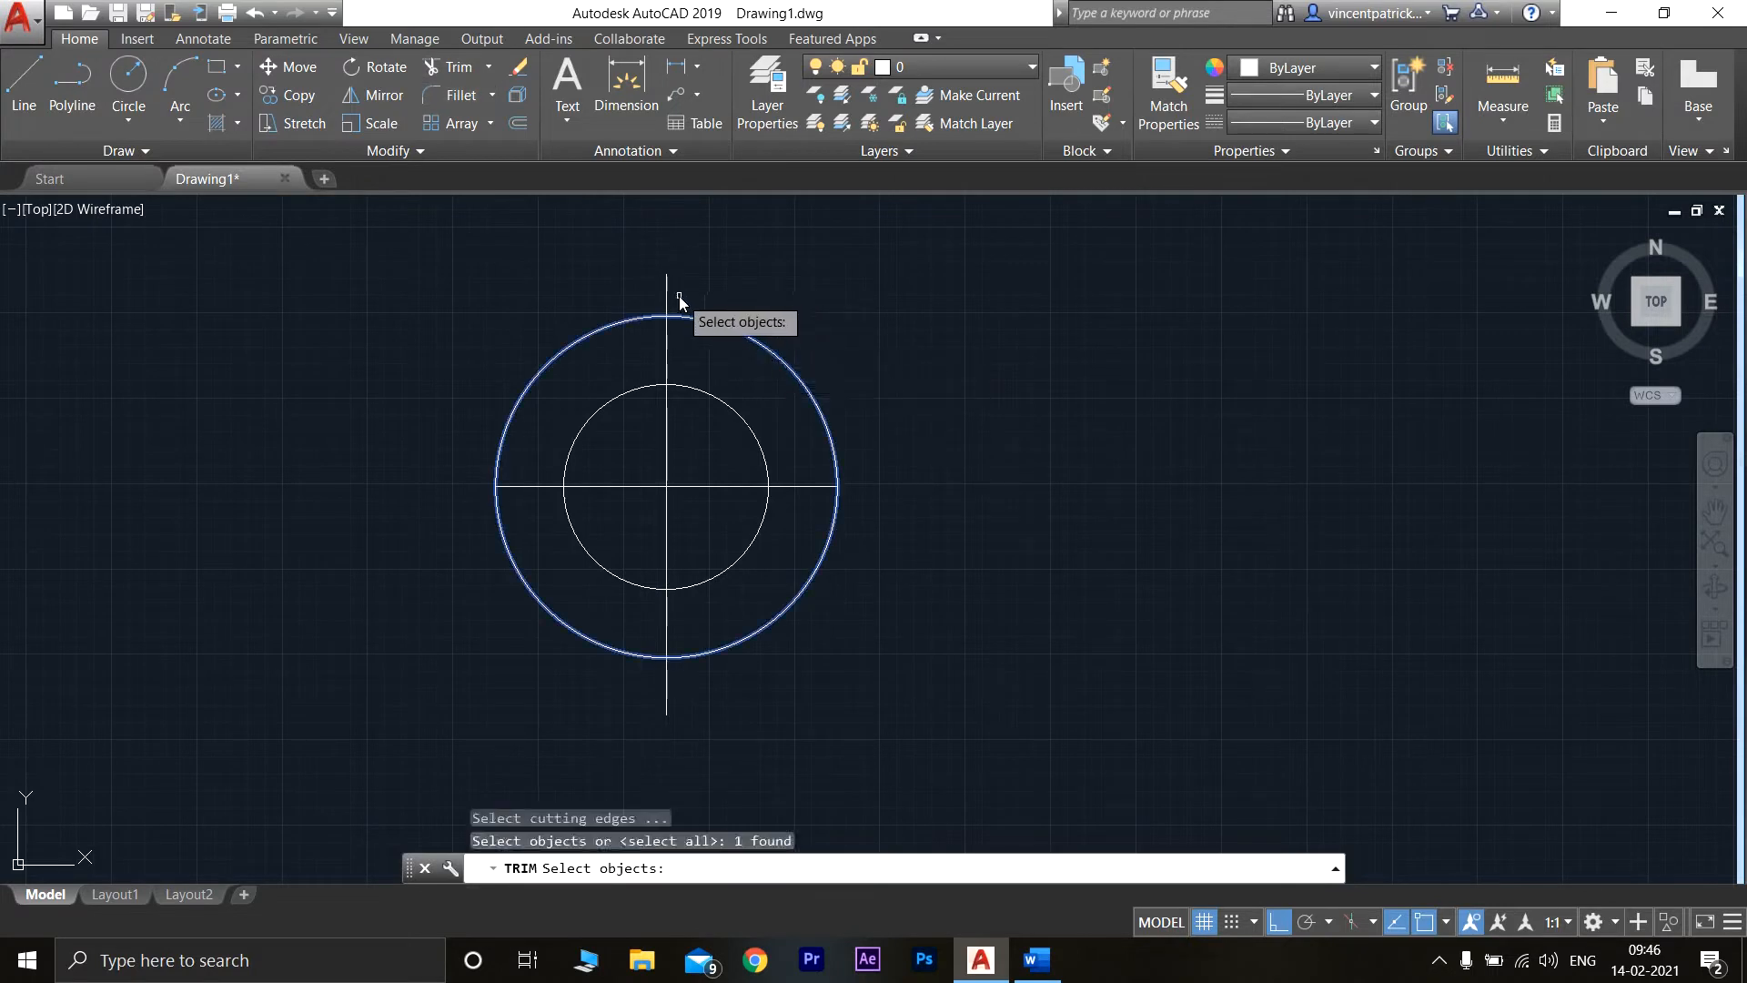
pyautogui.press('Return')
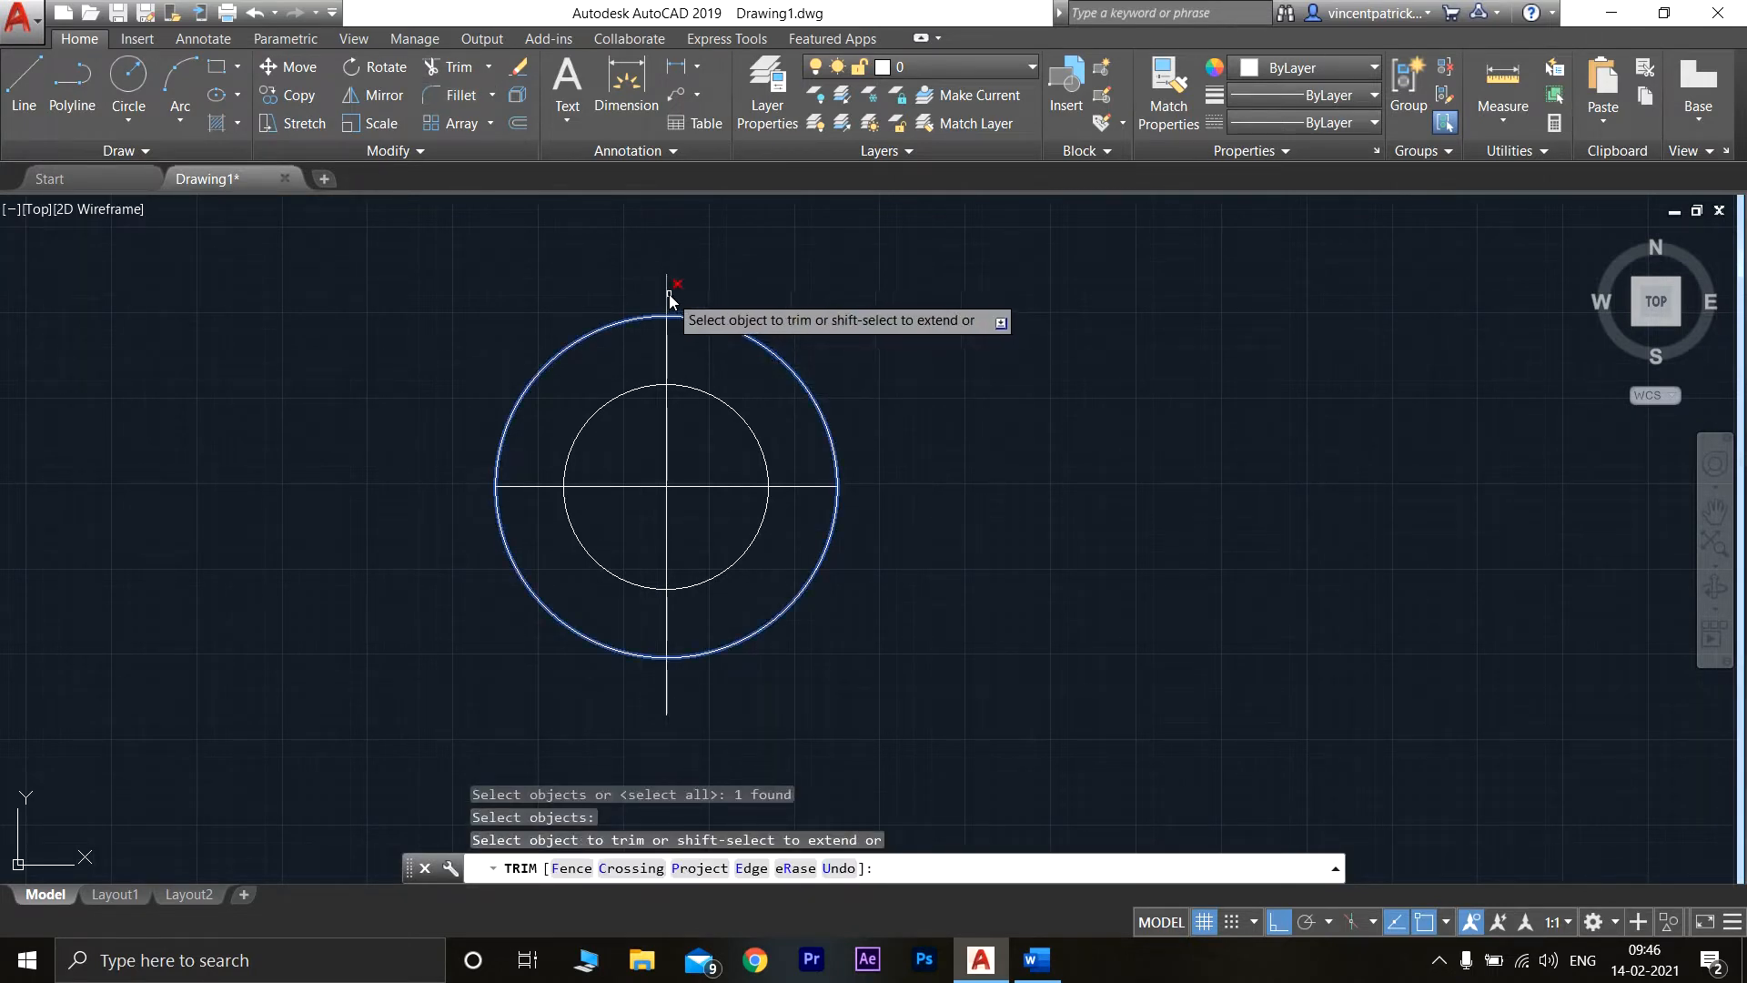
pyautogui.click(670, 301)
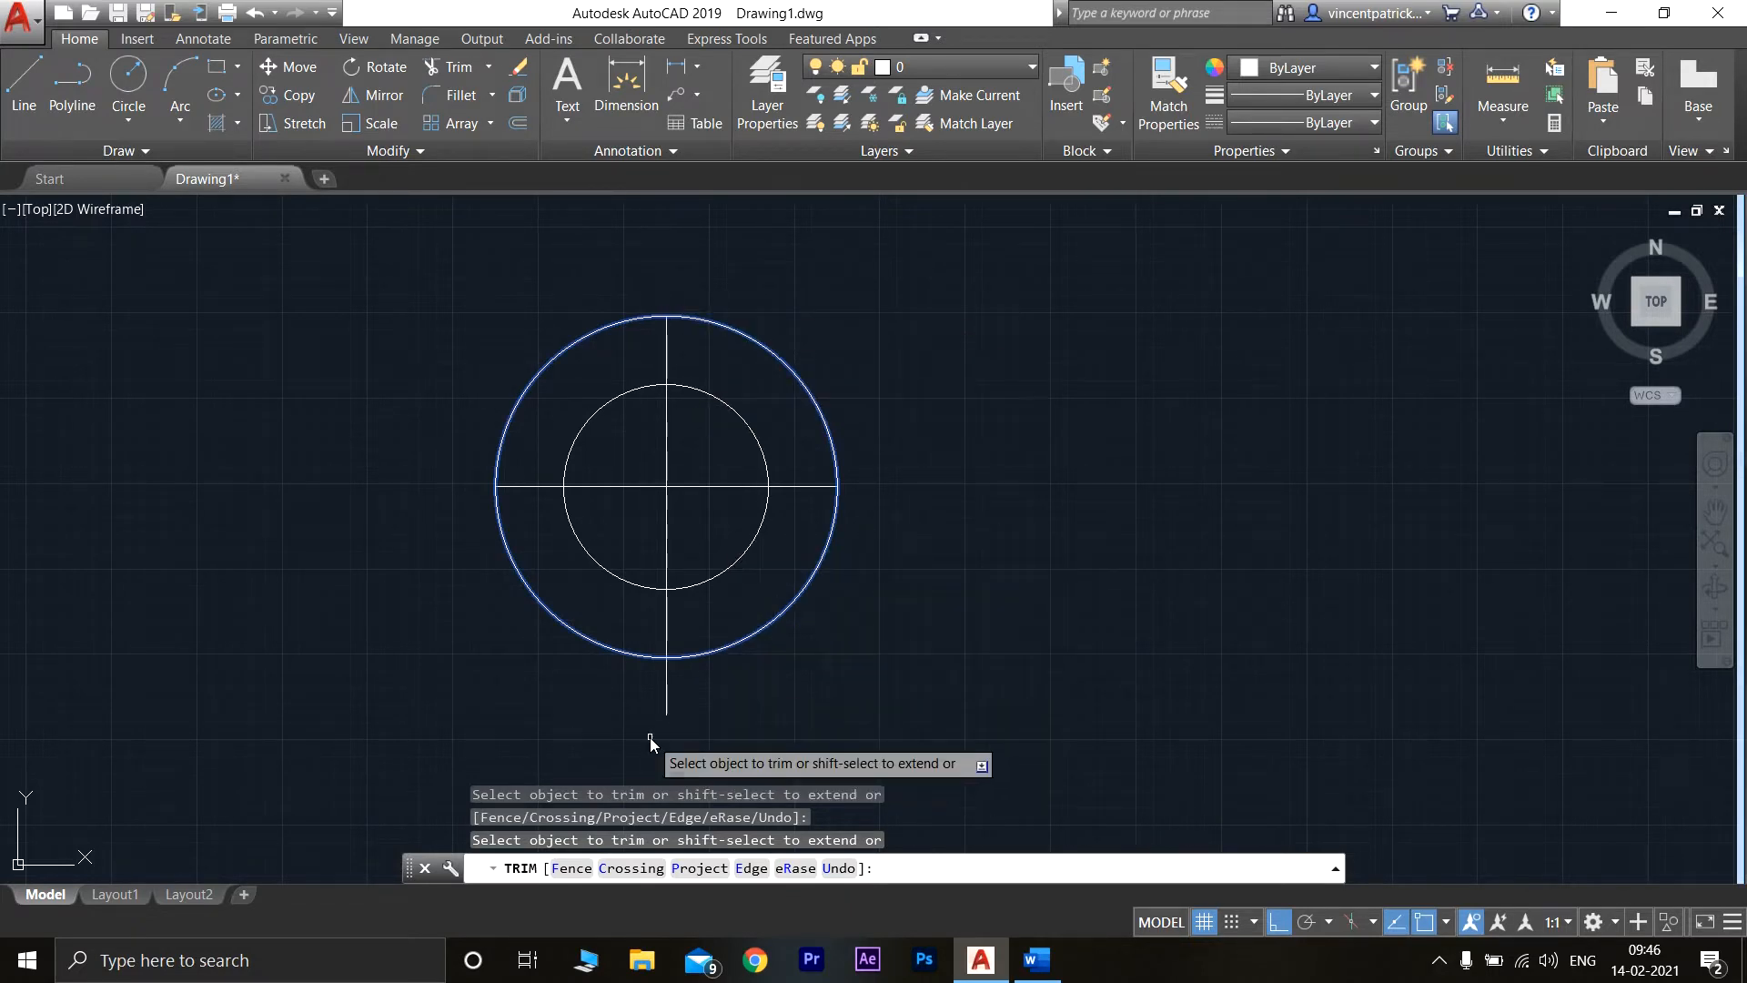
pyautogui.click(668, 687)
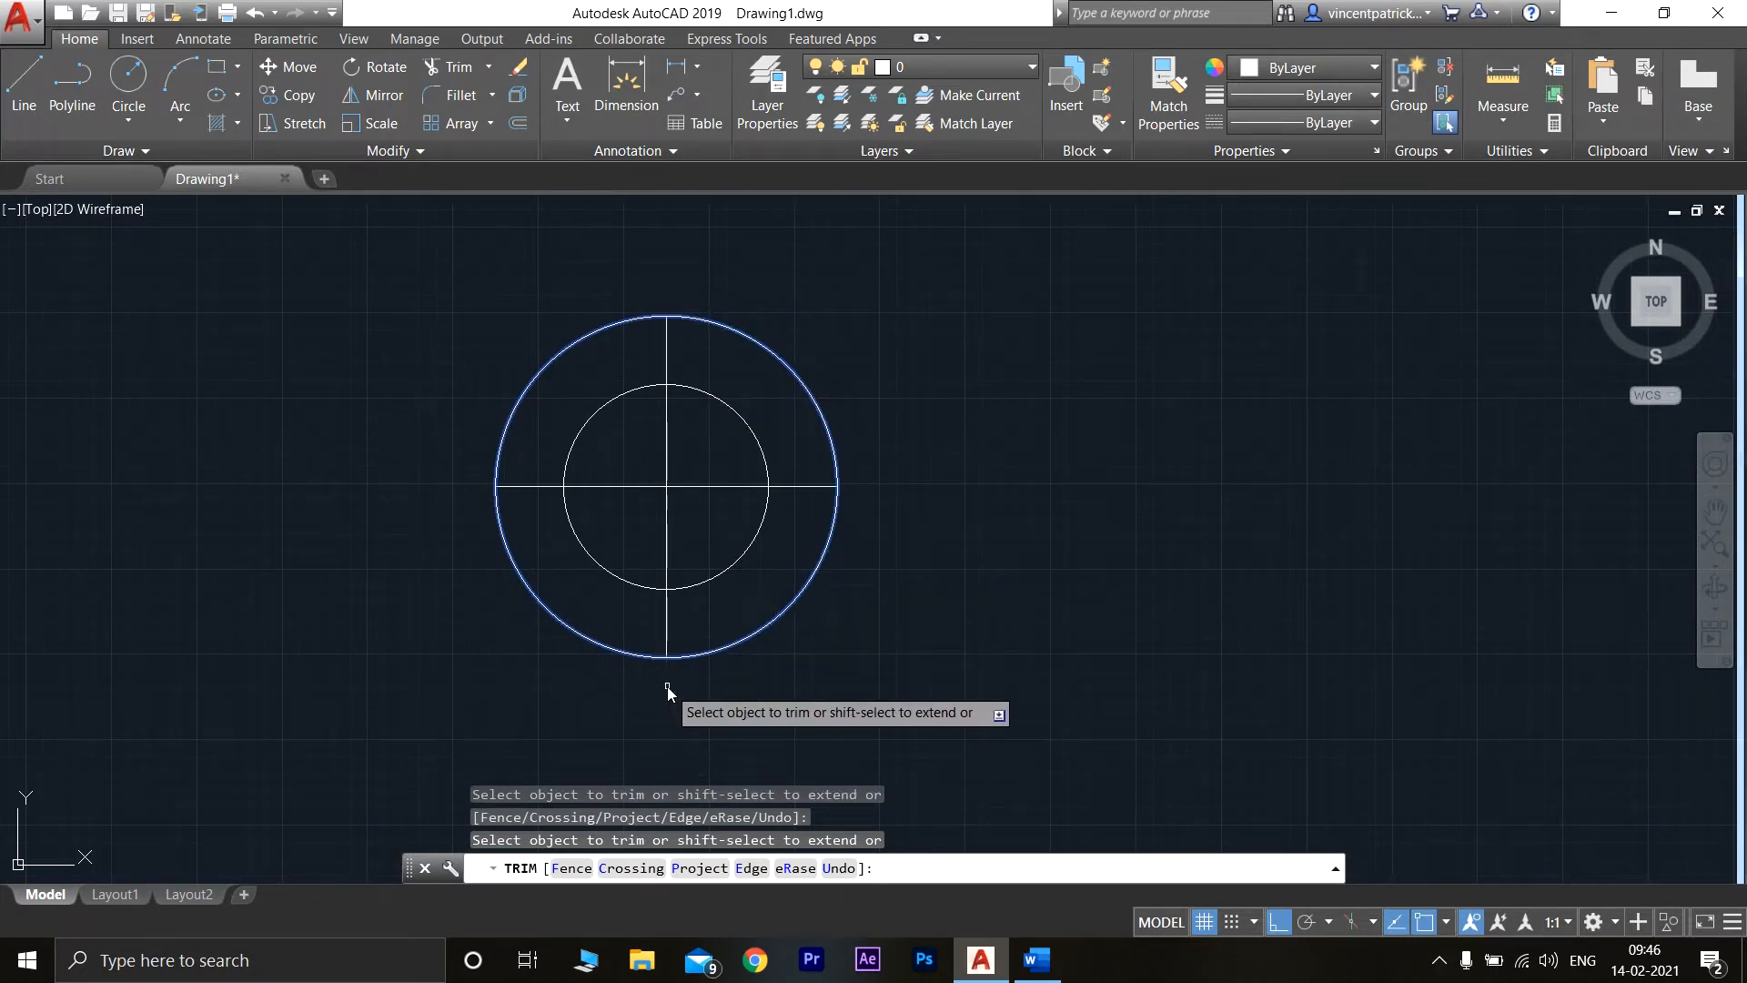
pyautogui.press('Return')
# - Turn Ortho off and try to draw an inclined line from the common center through the upper-right quadrant
pyautogui.scroll(4, 772, 502)
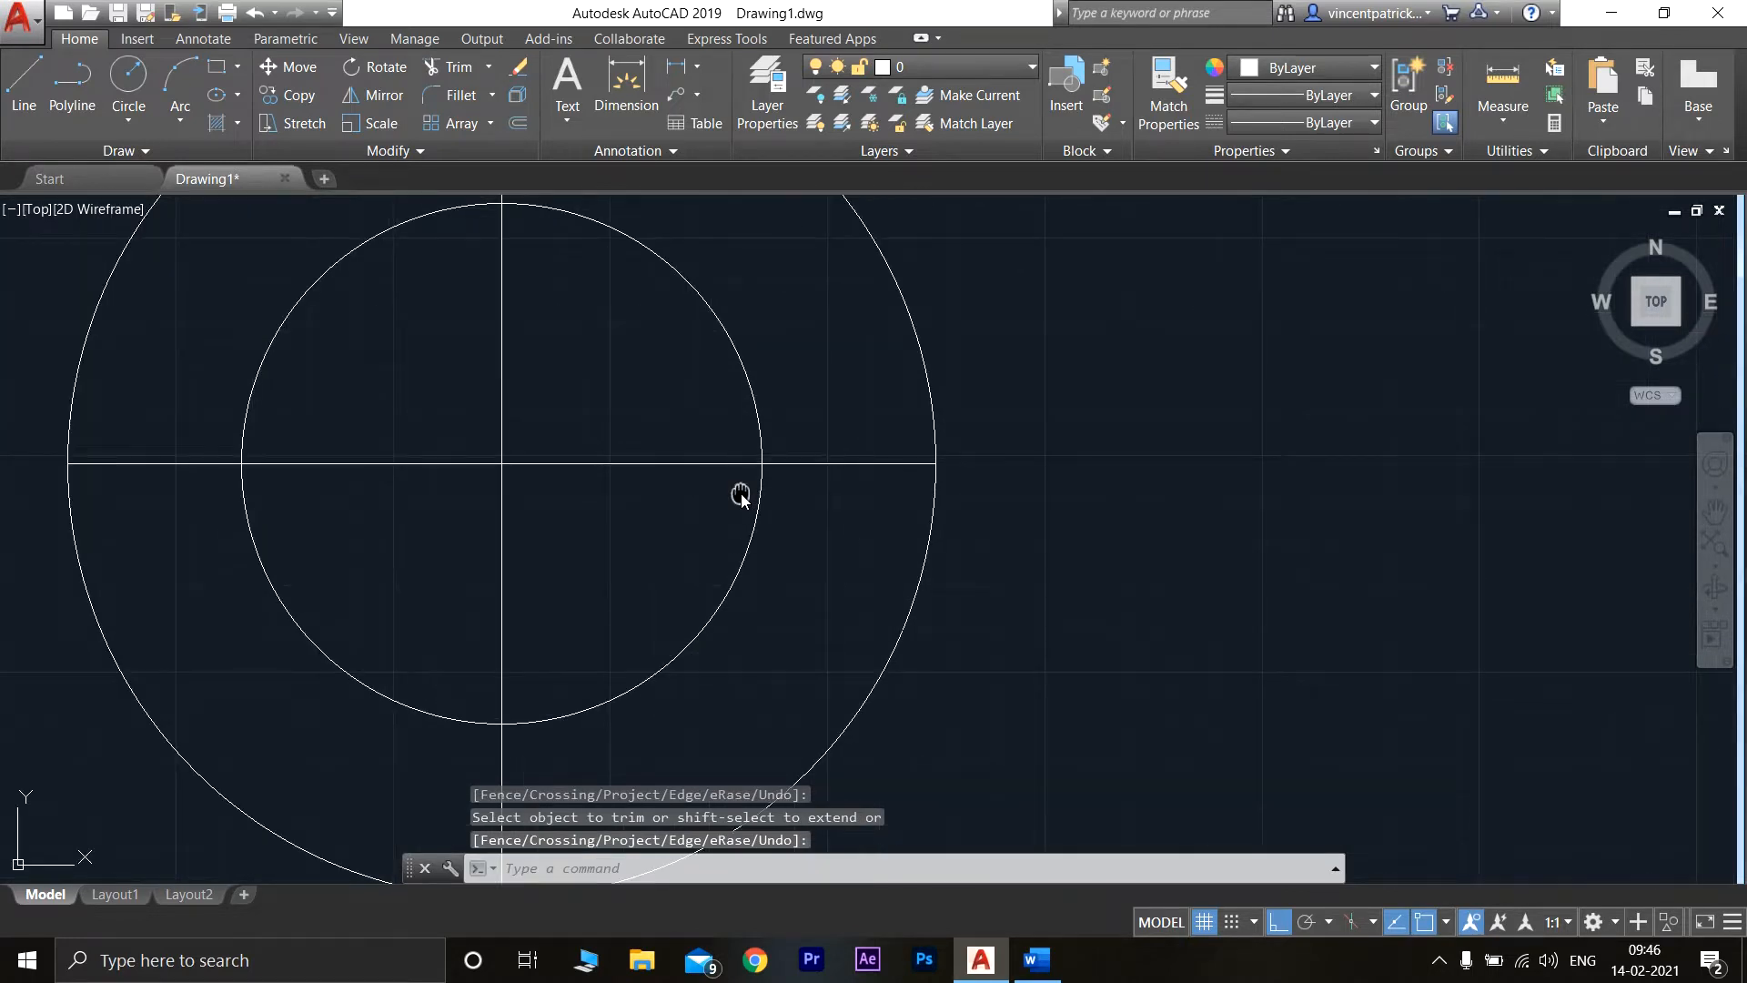
pyautogui.moveTo(741, 494); pyautogui.dragTo(803, 555, button='middle')
pyautogui.scroll(-2, 805, 556)
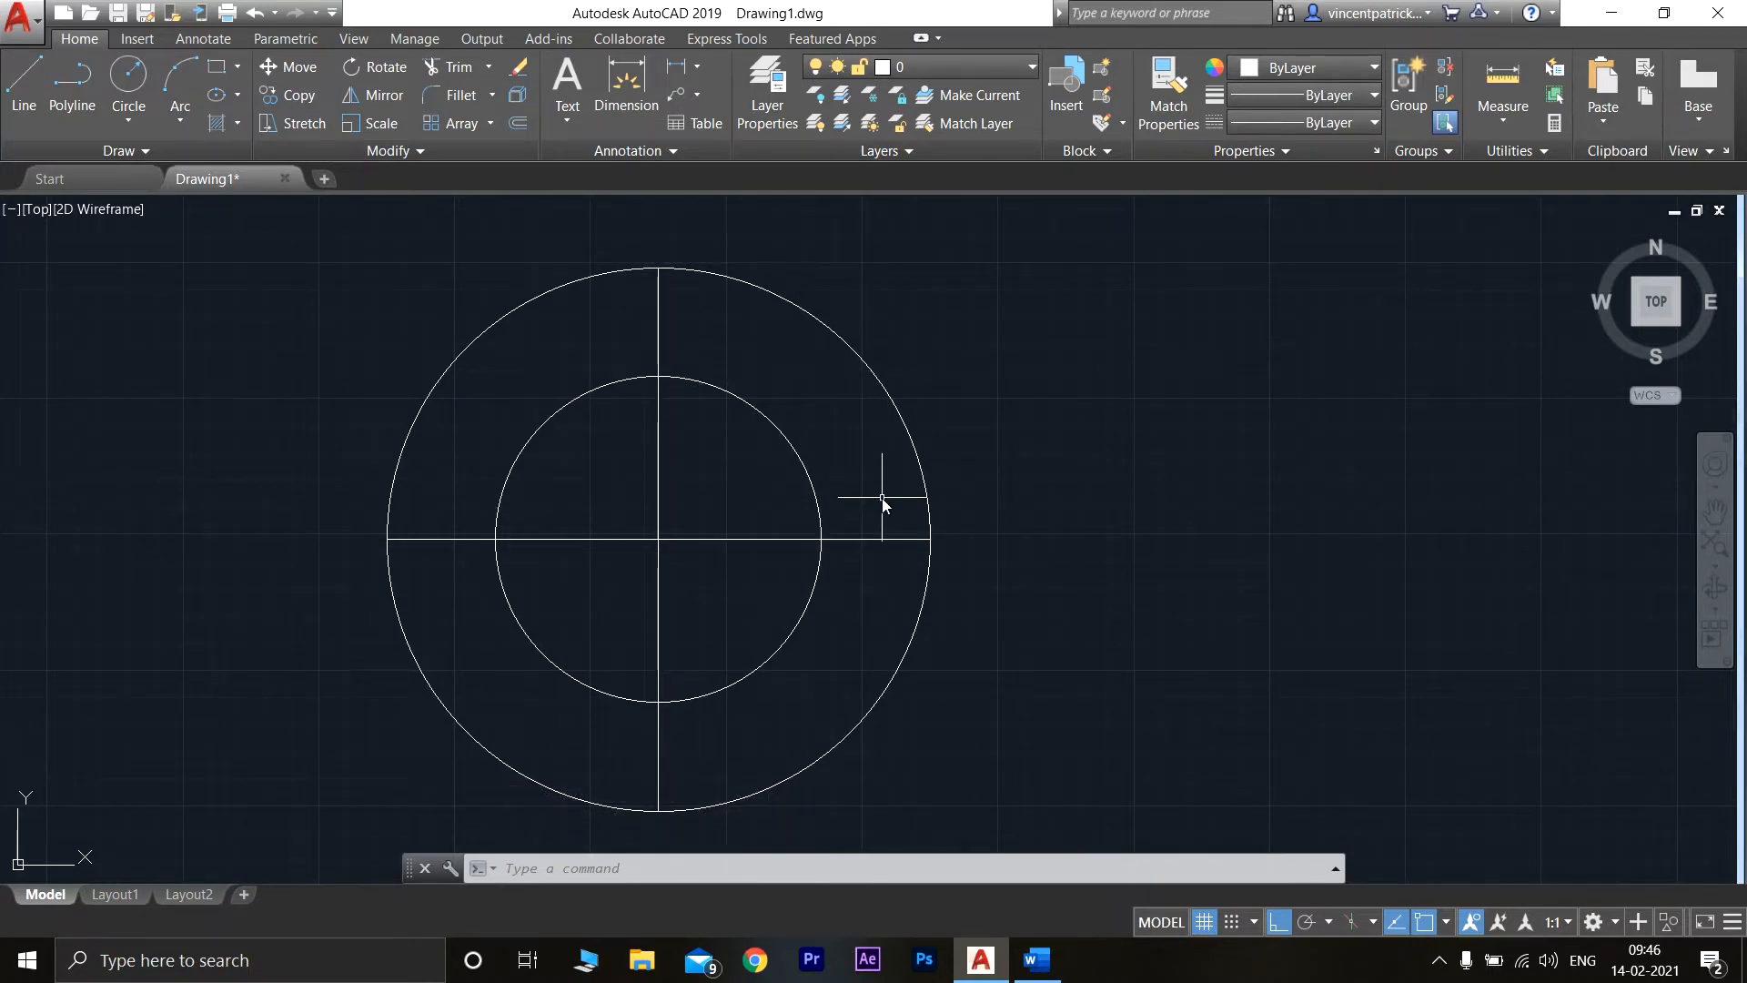
pyautogui.click(23, 69)
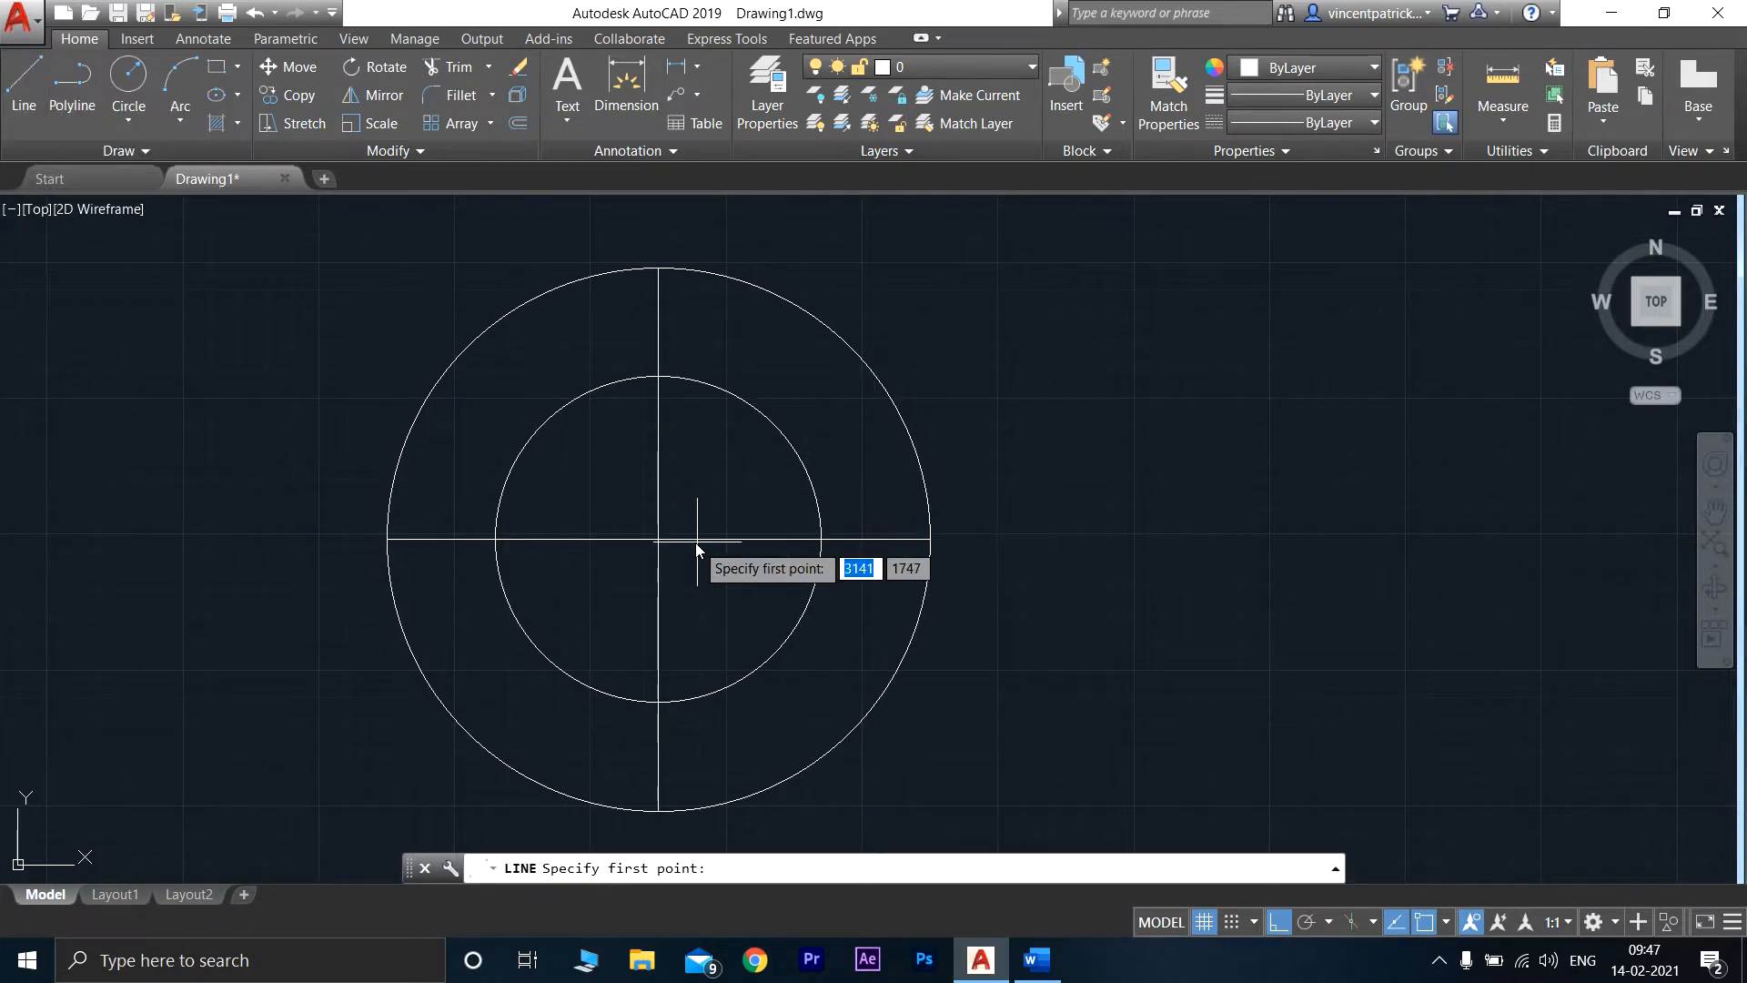
pyautogui.click(601, 539)
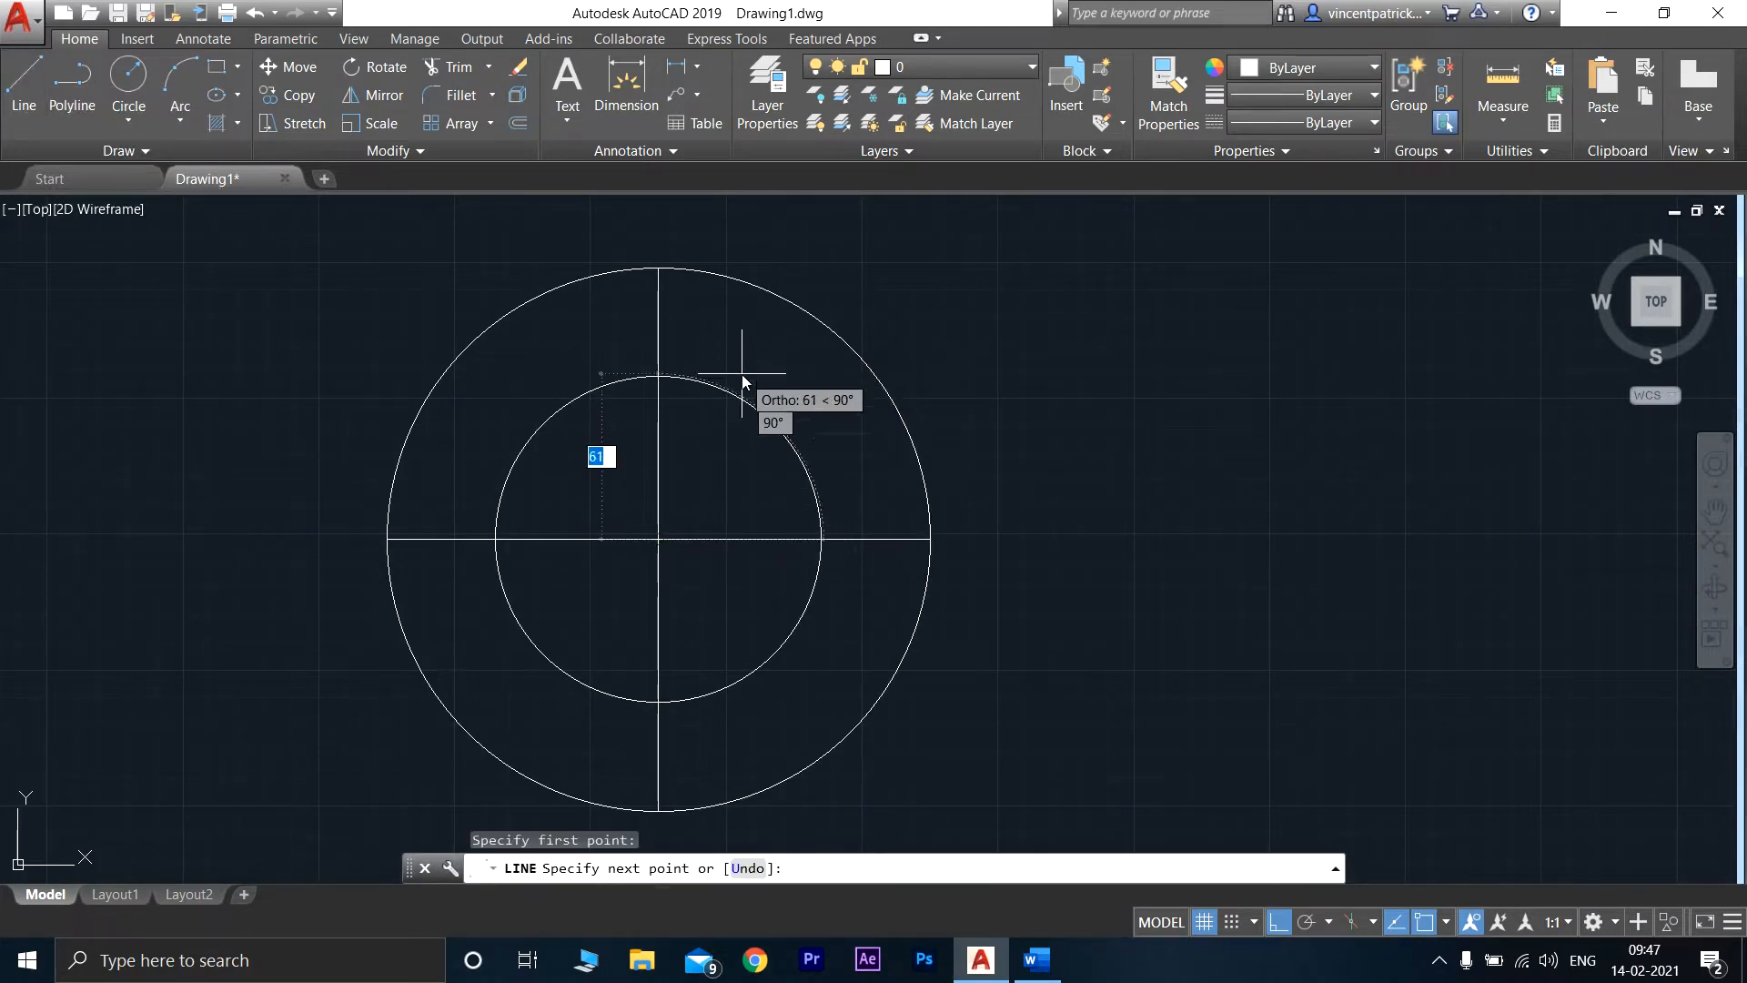
pyautogui.click(1278, 921)
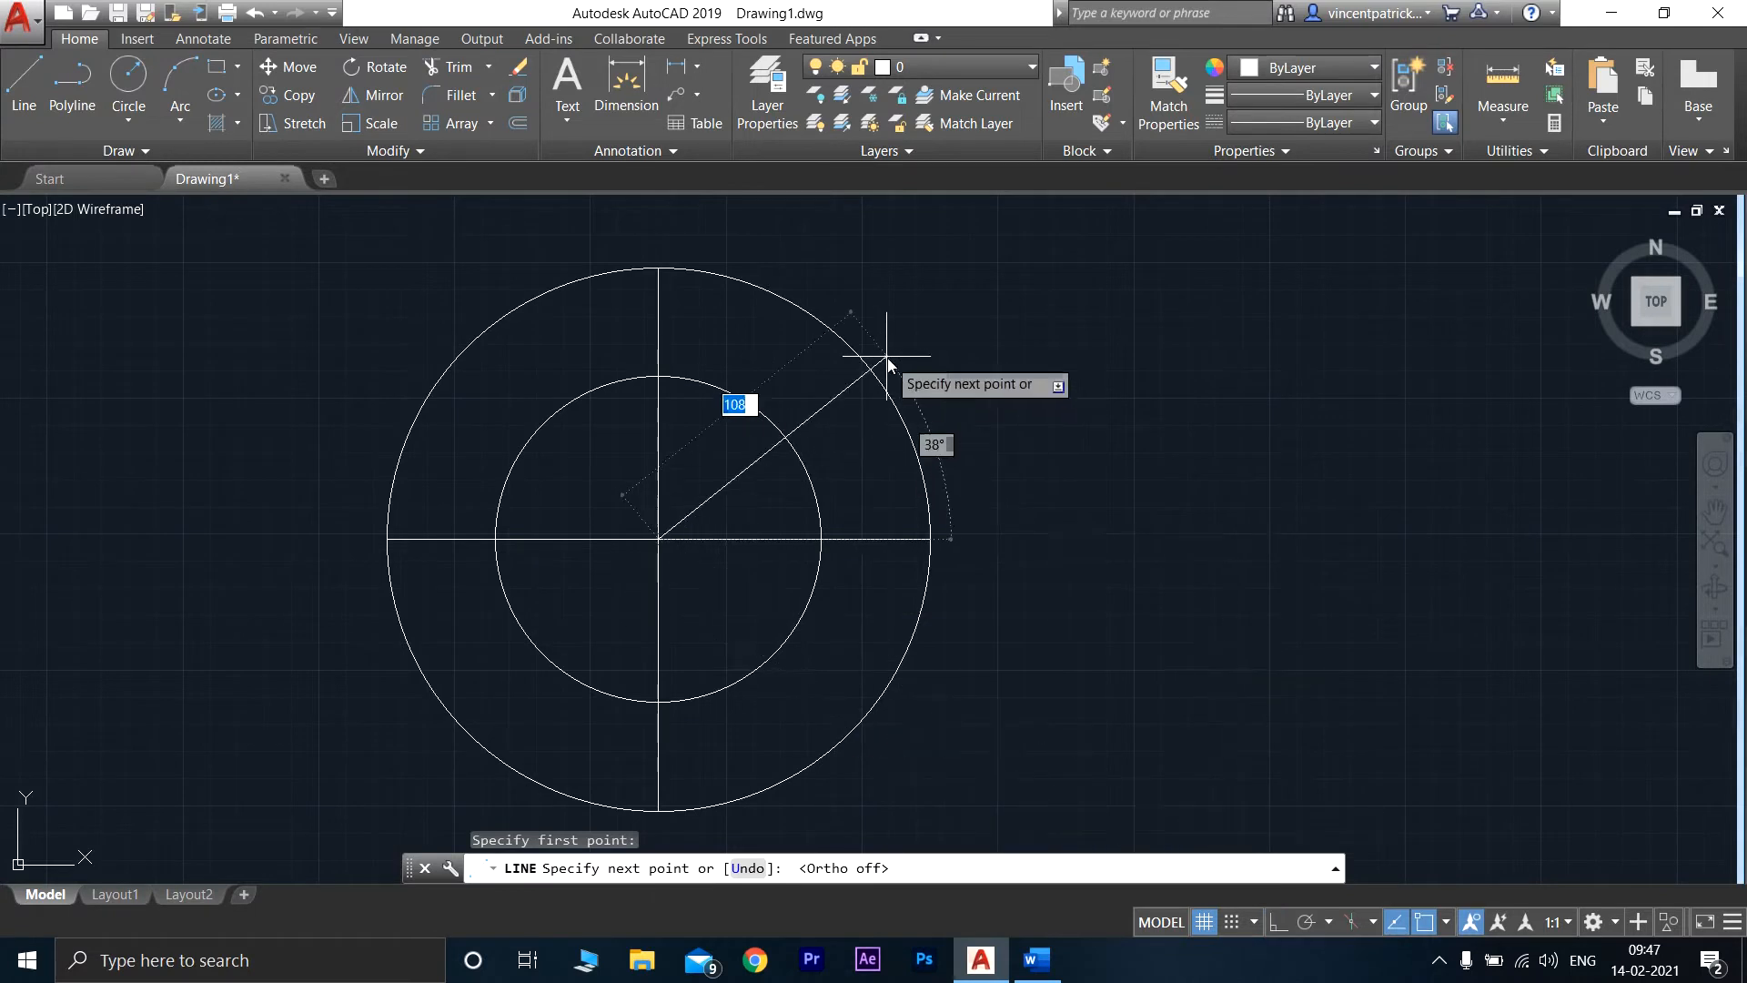
pyautogui.click(892, 407)
pyautogui.press('Return')
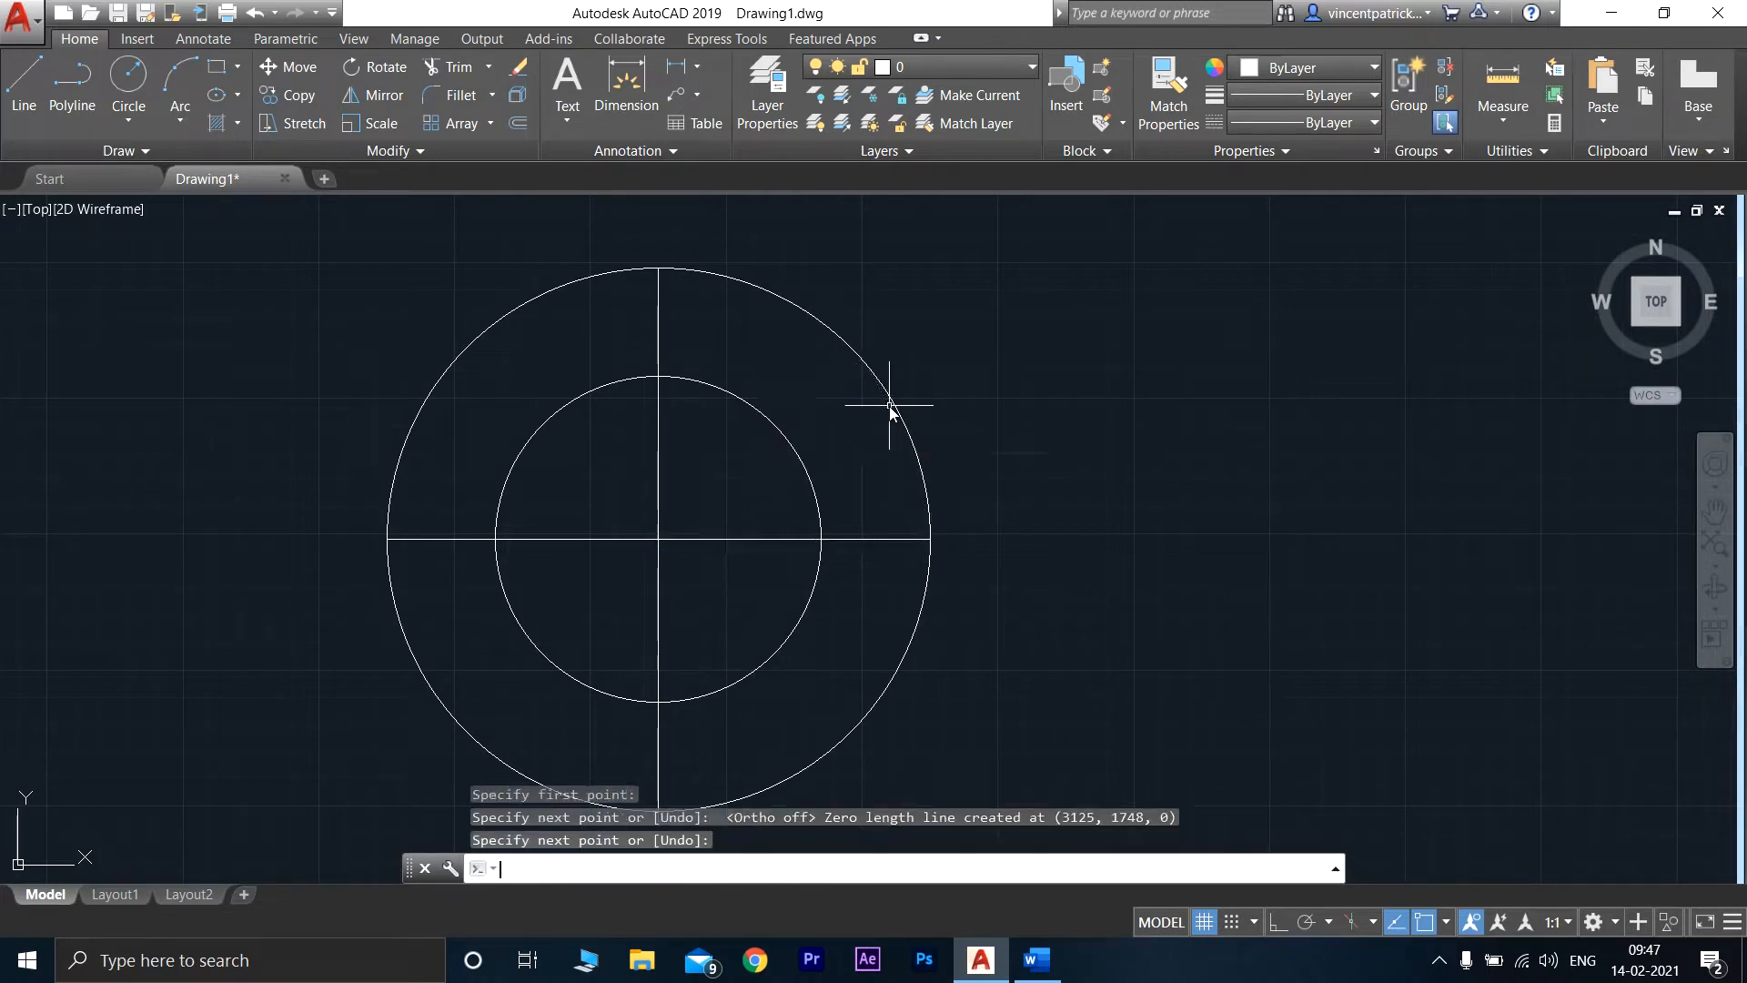
# - Draw a line from the common center at about 30° to a point just beyond the outer circle in the upper-right quadrant
pyautogui.click(37, 104)
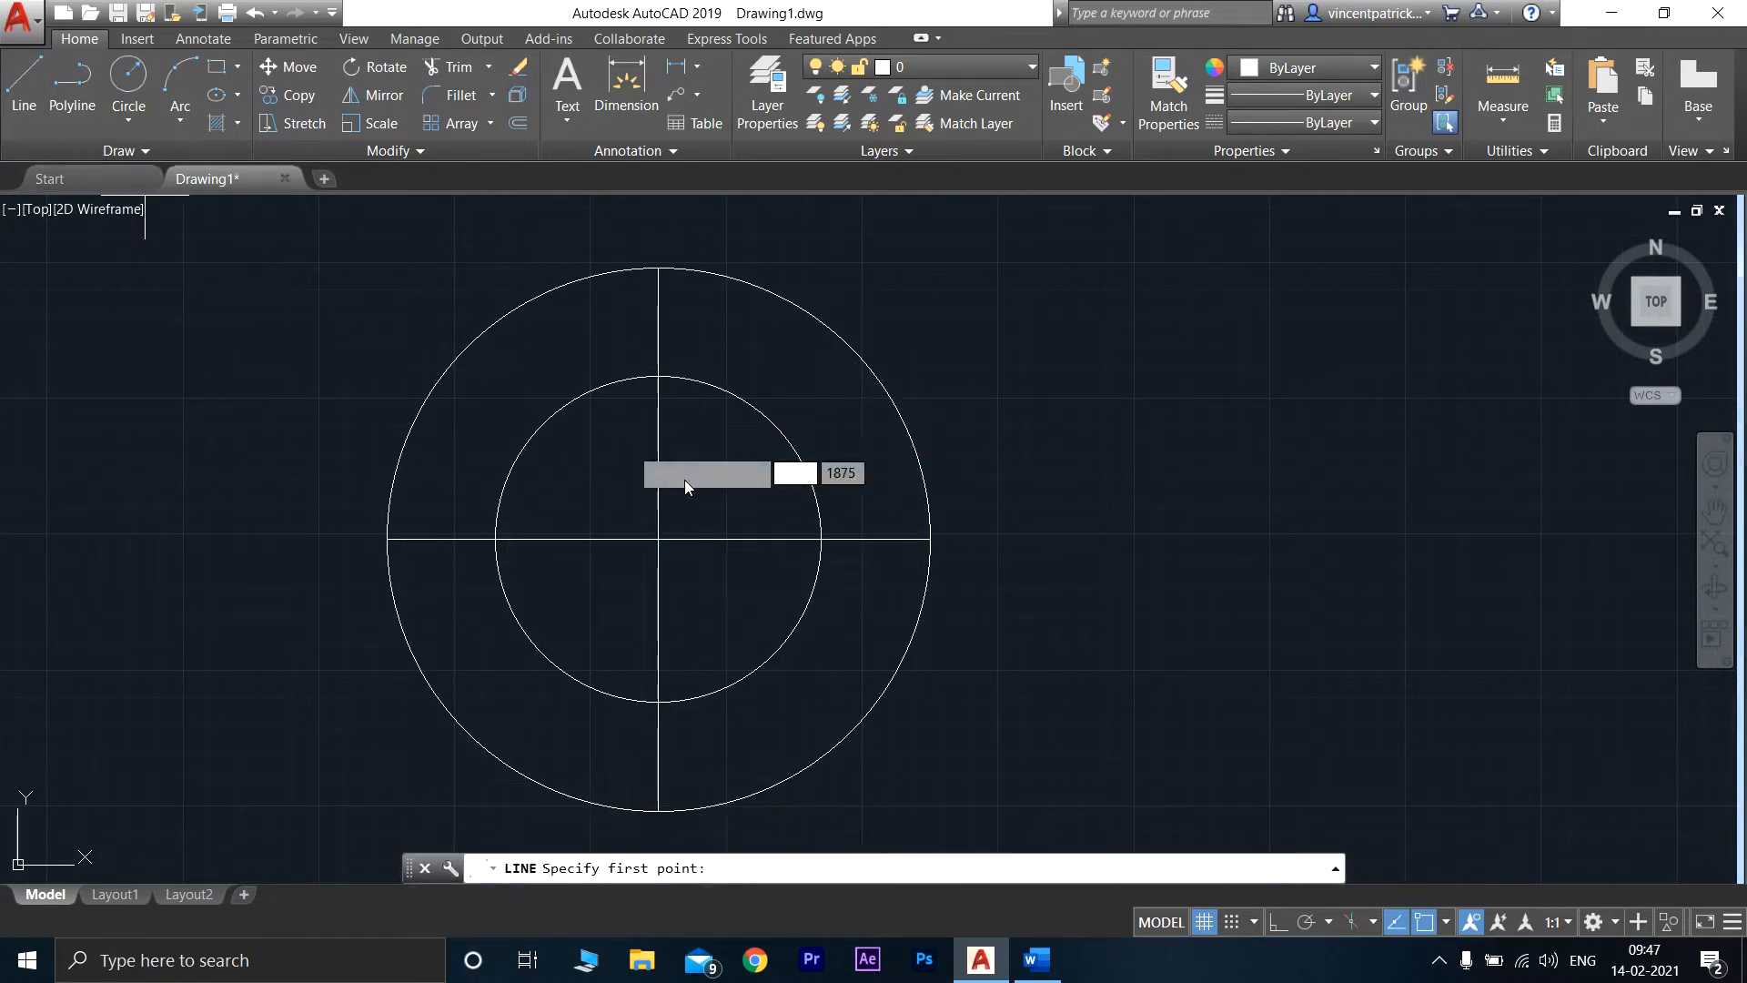
pyautogui.click(664, 544)
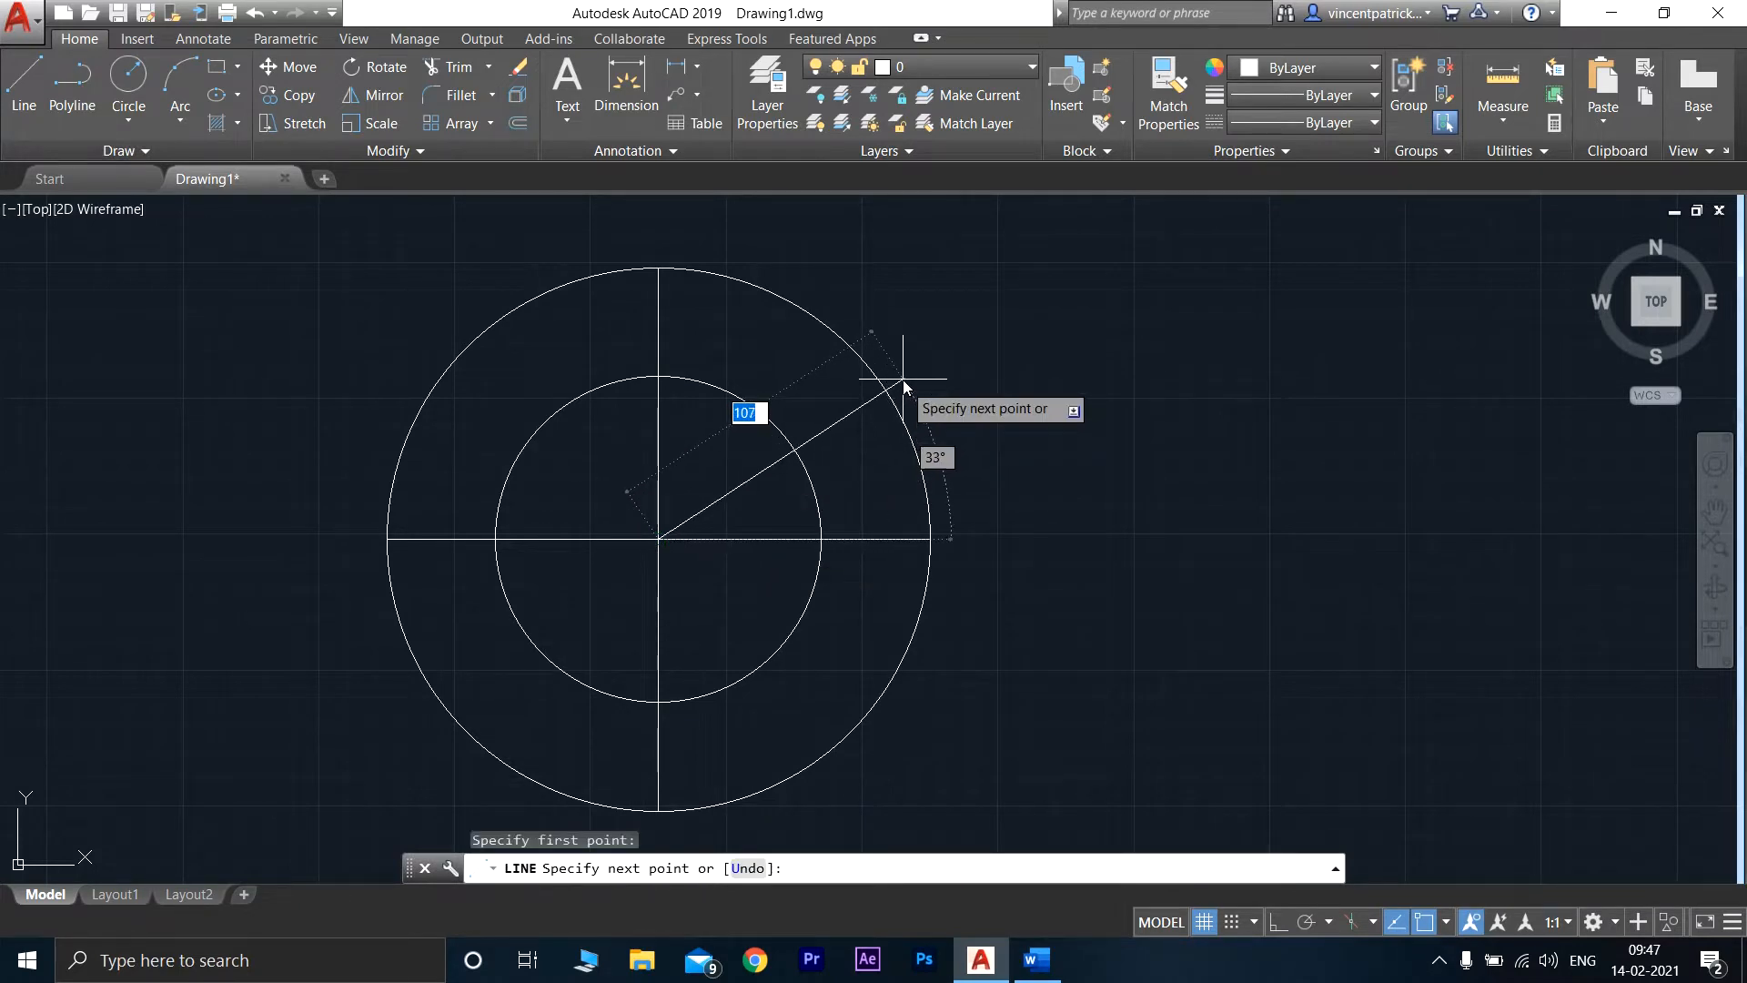
pyautogui.click(922, 389)
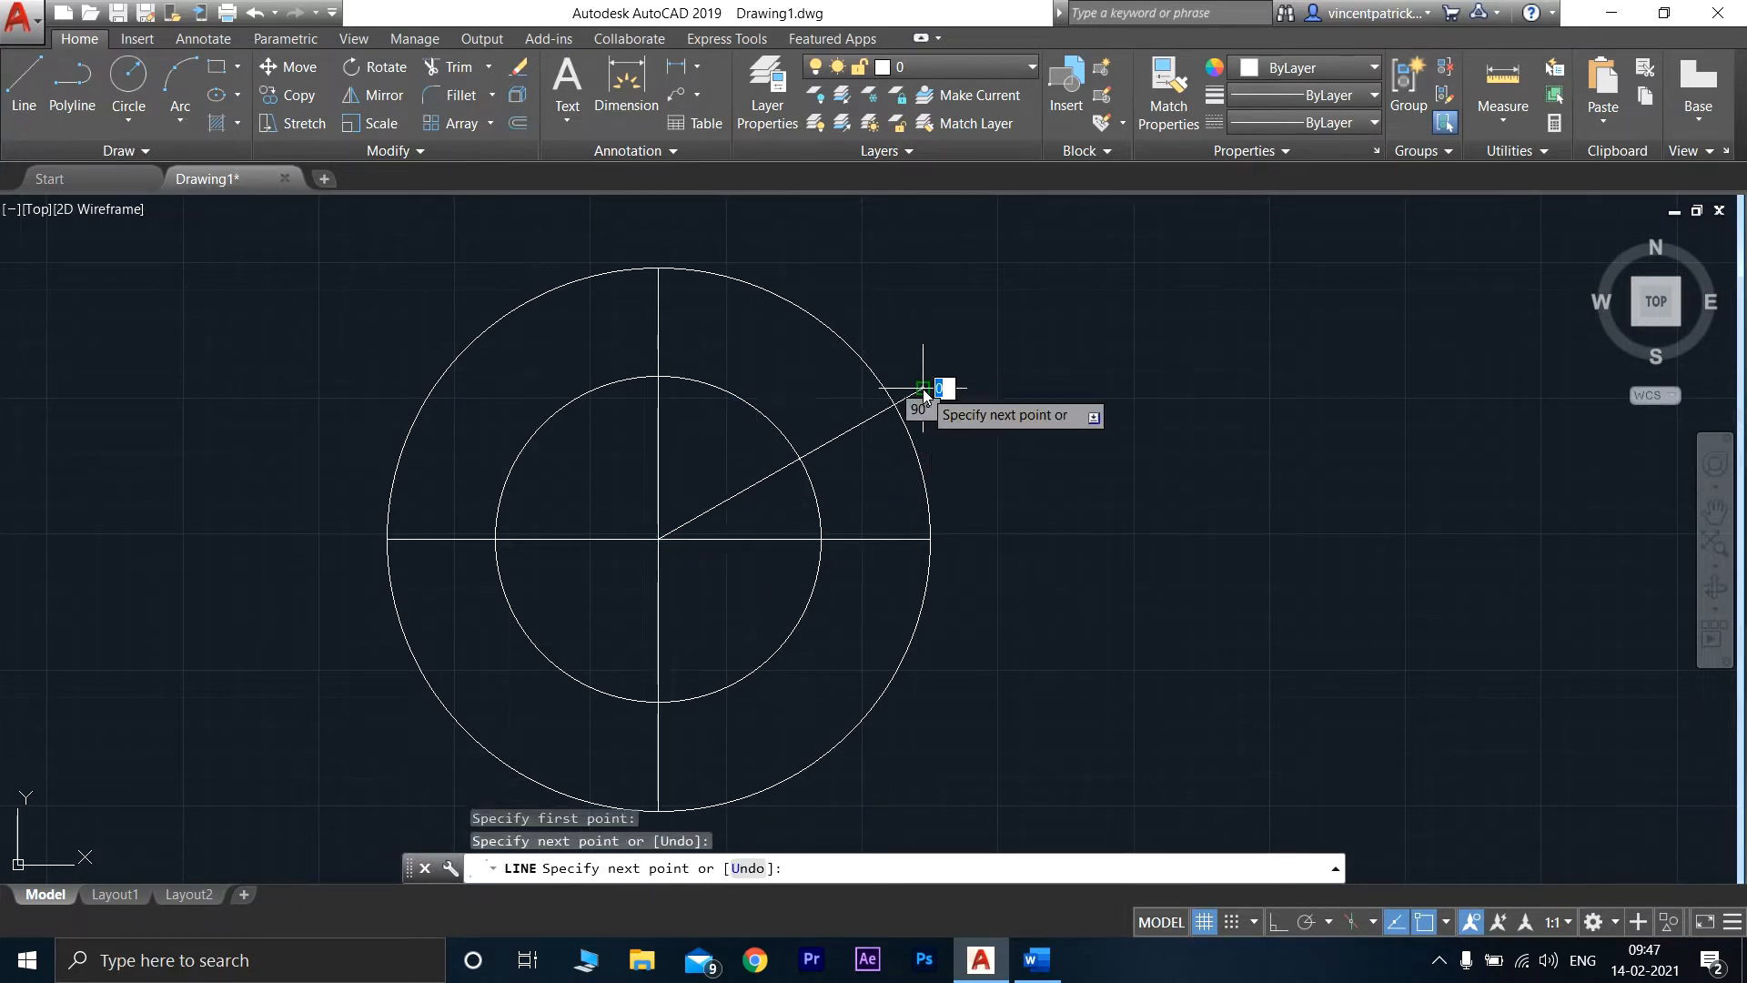
pyautogui.press('Return')
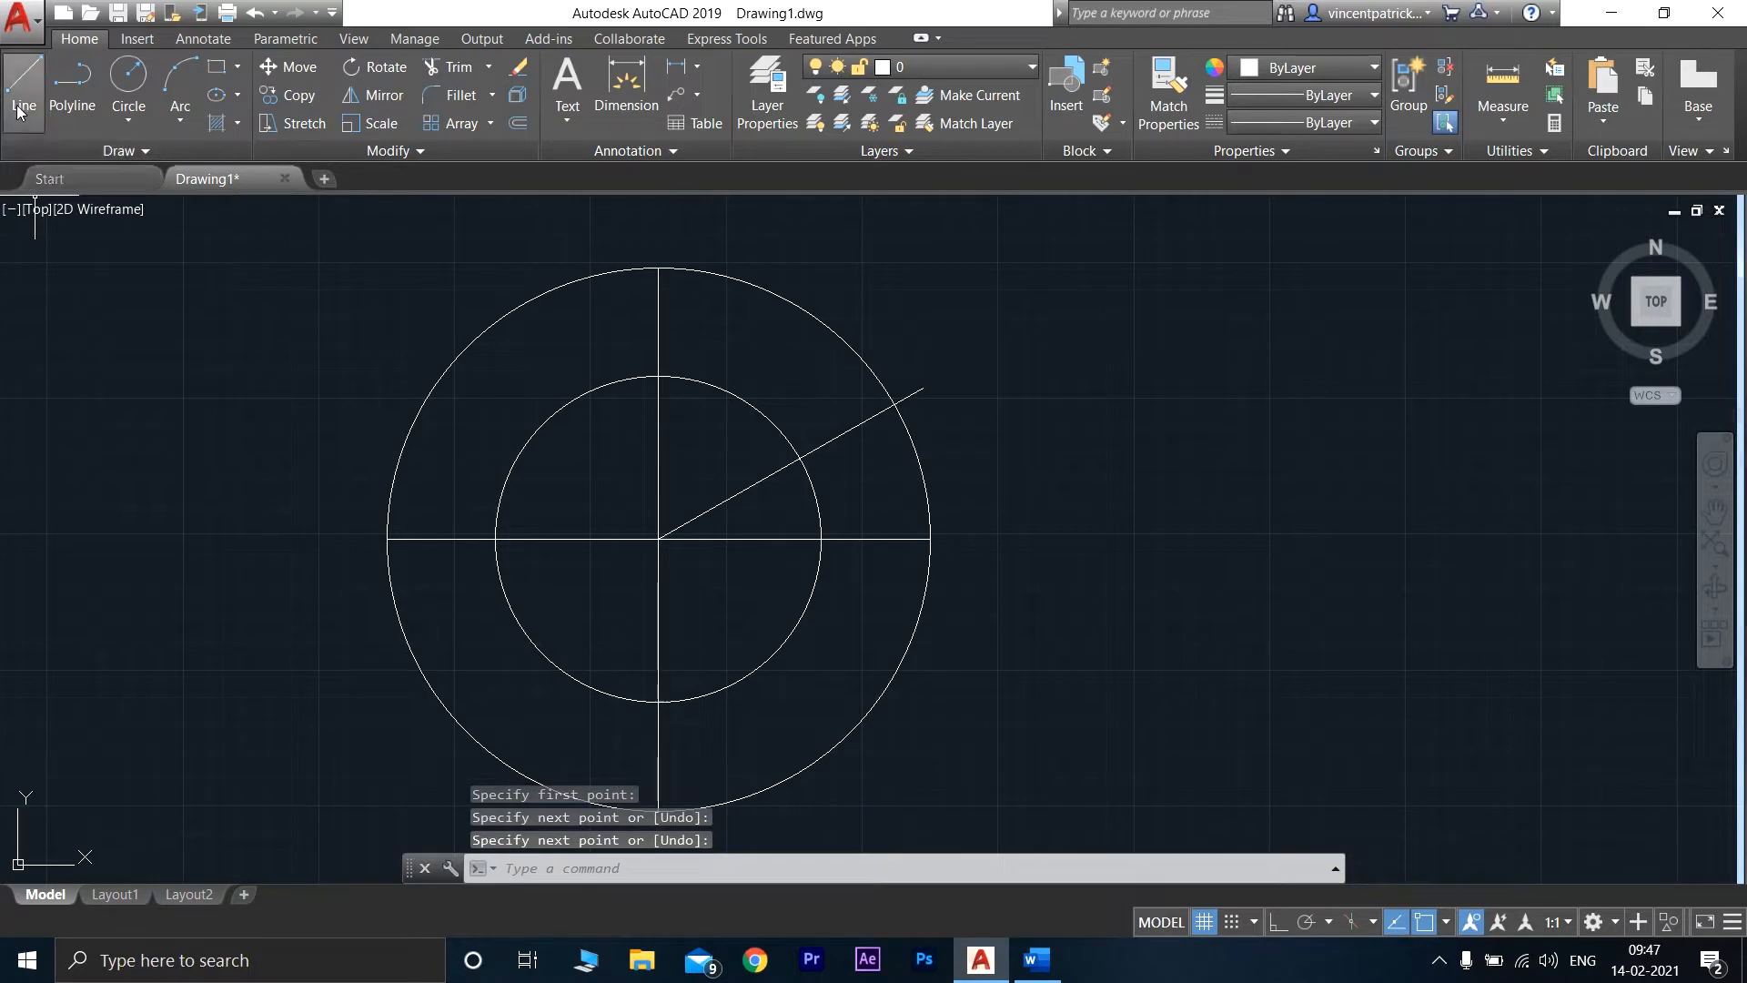
# - Draw a second line from the common center at about 60° to a point just beyond the outer circle
pyautogui.click(18, 110)
pyautogui.click(654, 542)
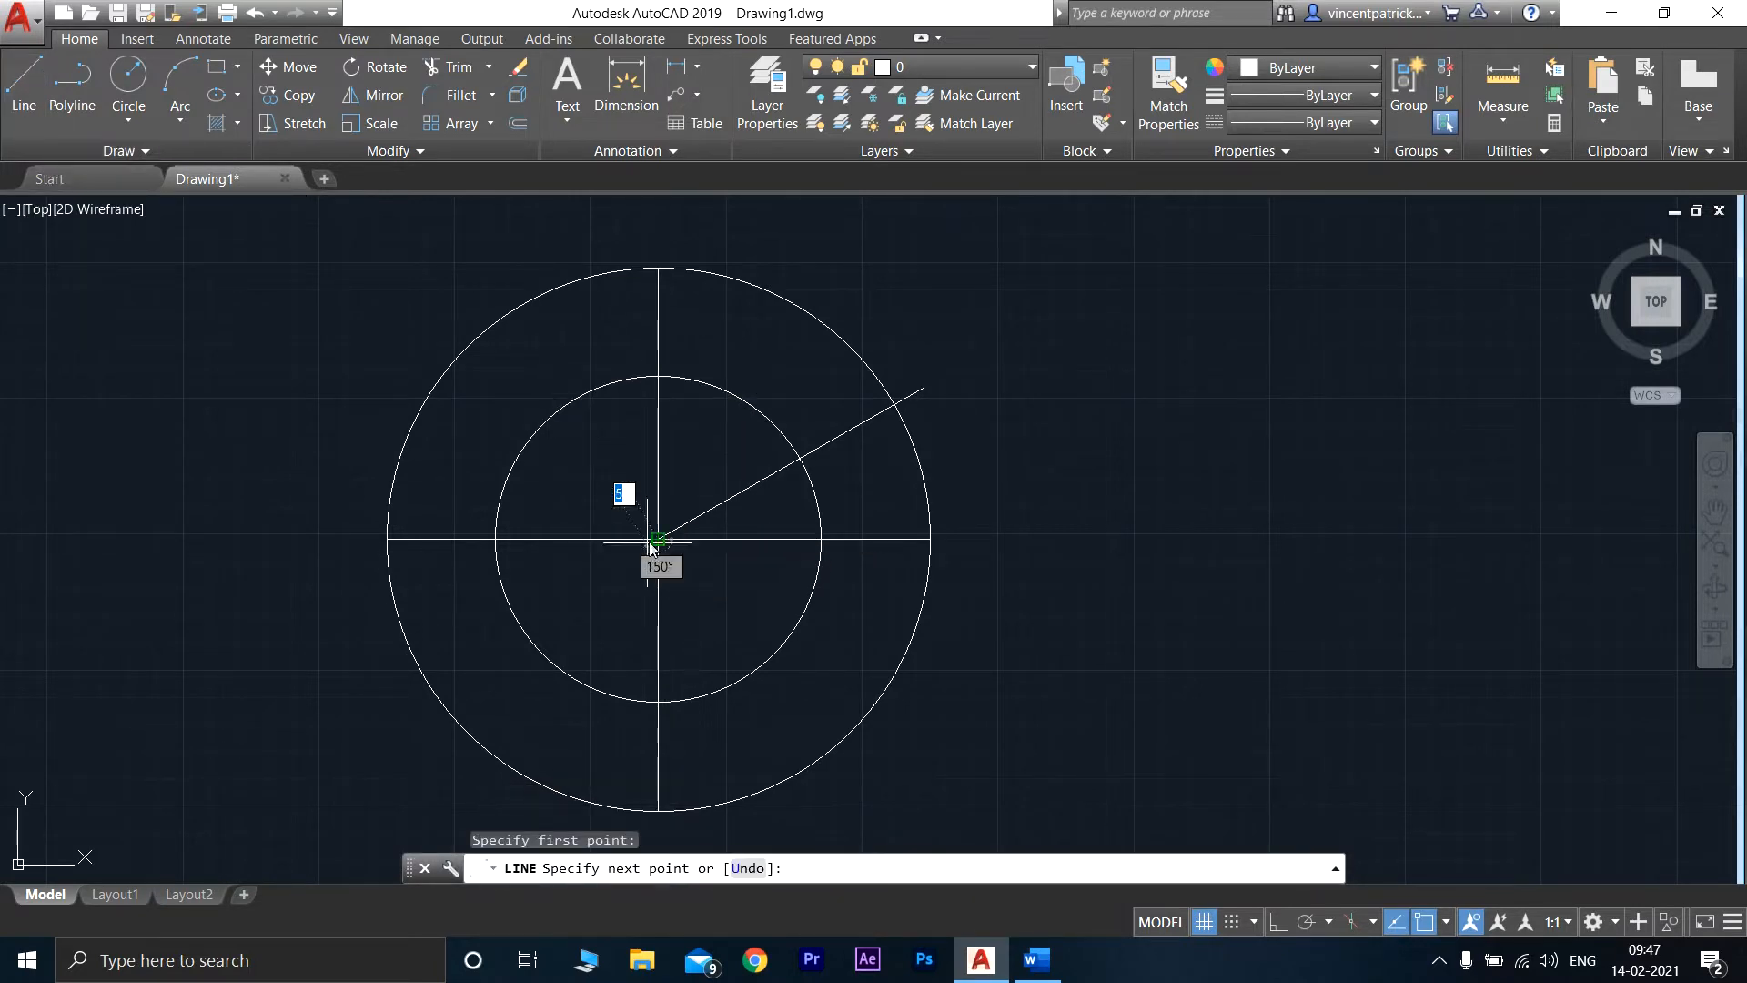
pyautogui.click(810, 287)
pyautogui.click(809, 282)
pyautogui.press('Return')
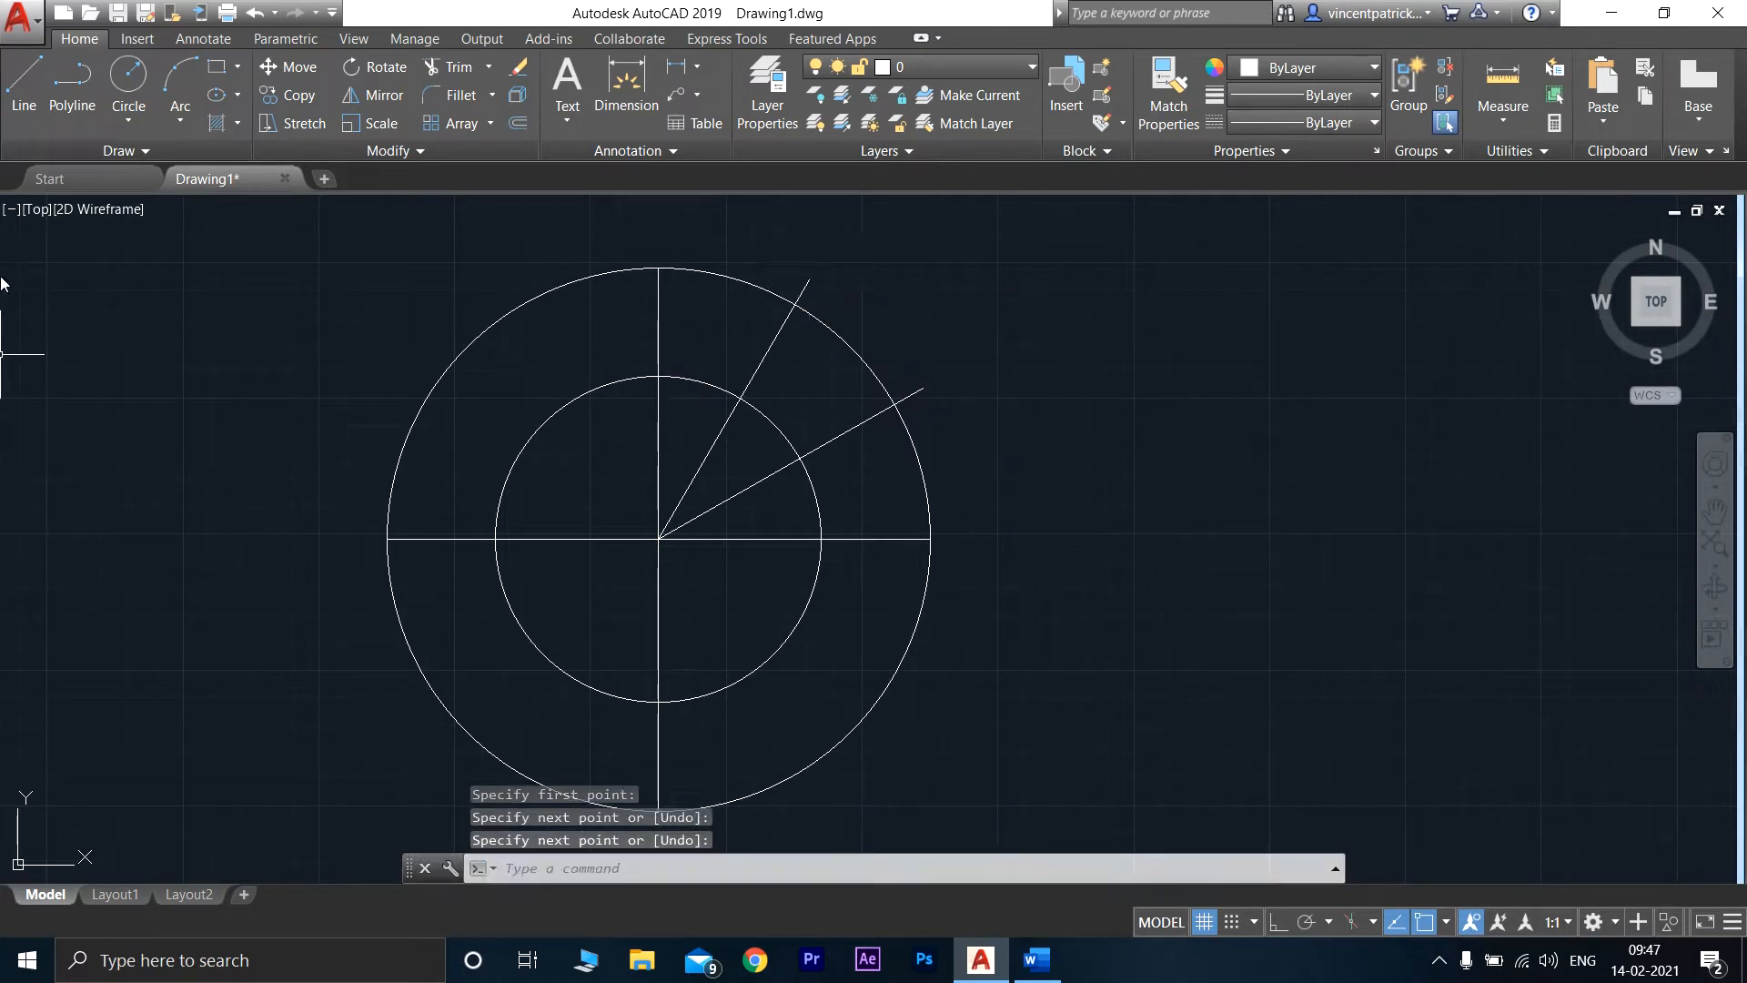
# - Try to draw a line from the common center at about 120° in the upper-left quadrant
pyautogui.click(20, 105)
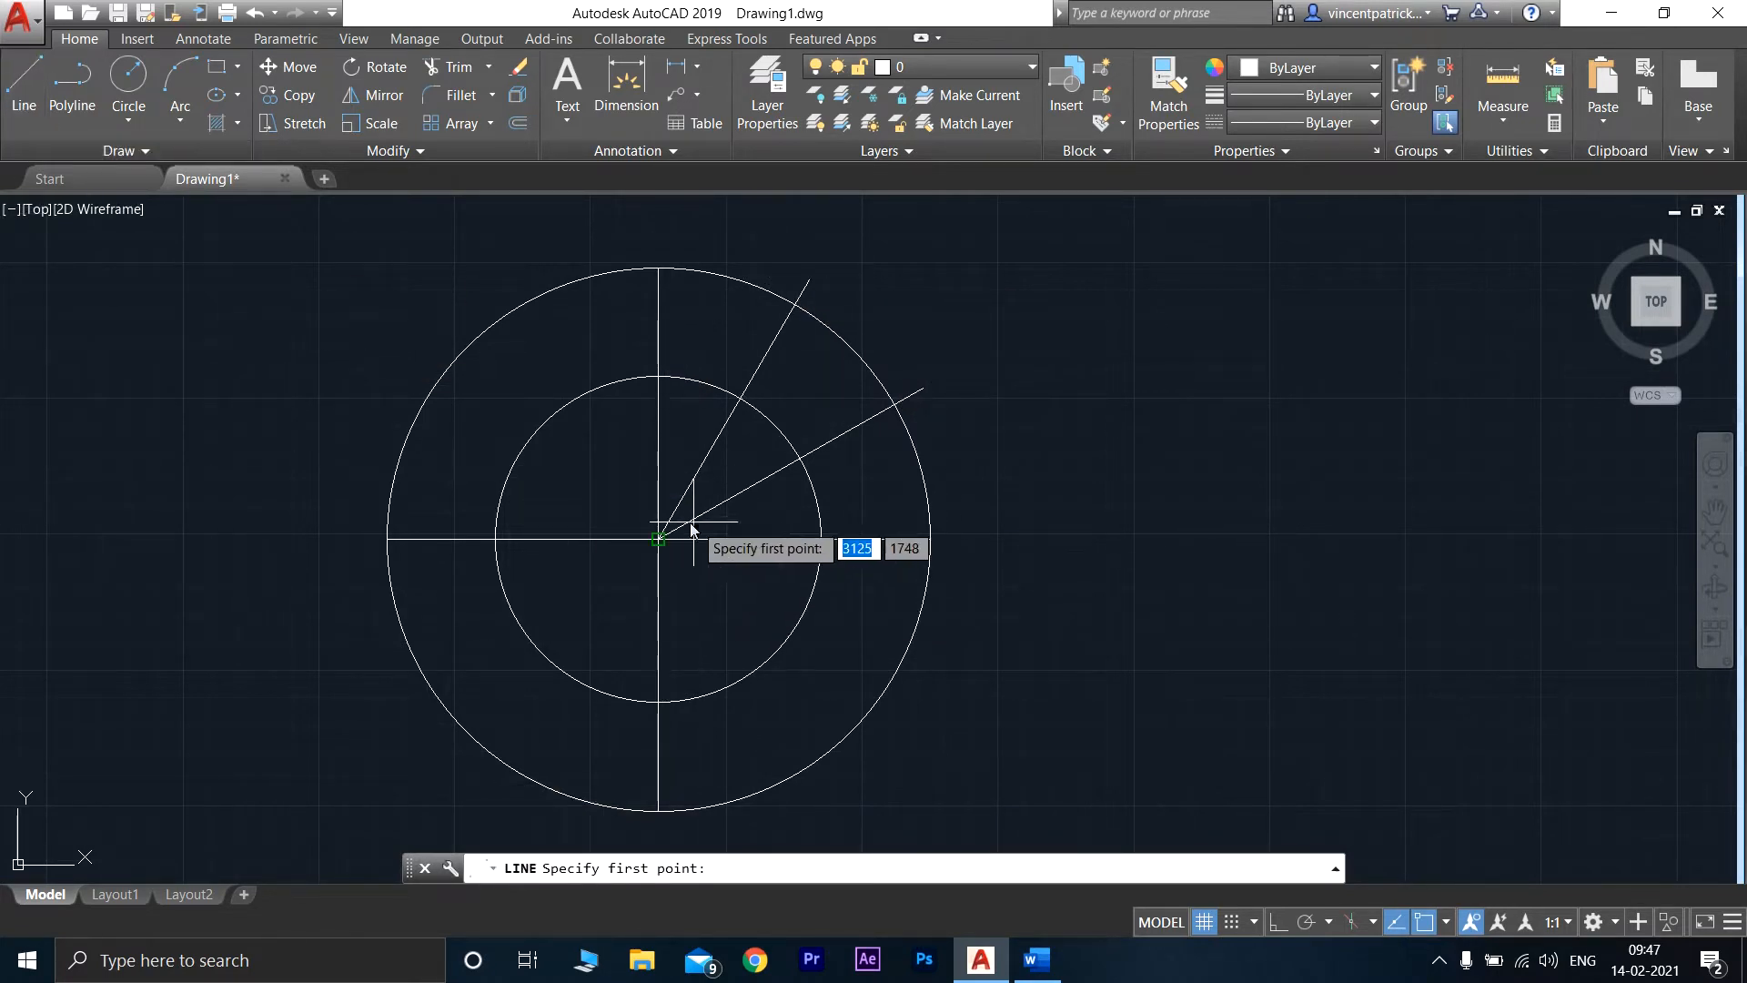
pyautogui.click(659, 539)
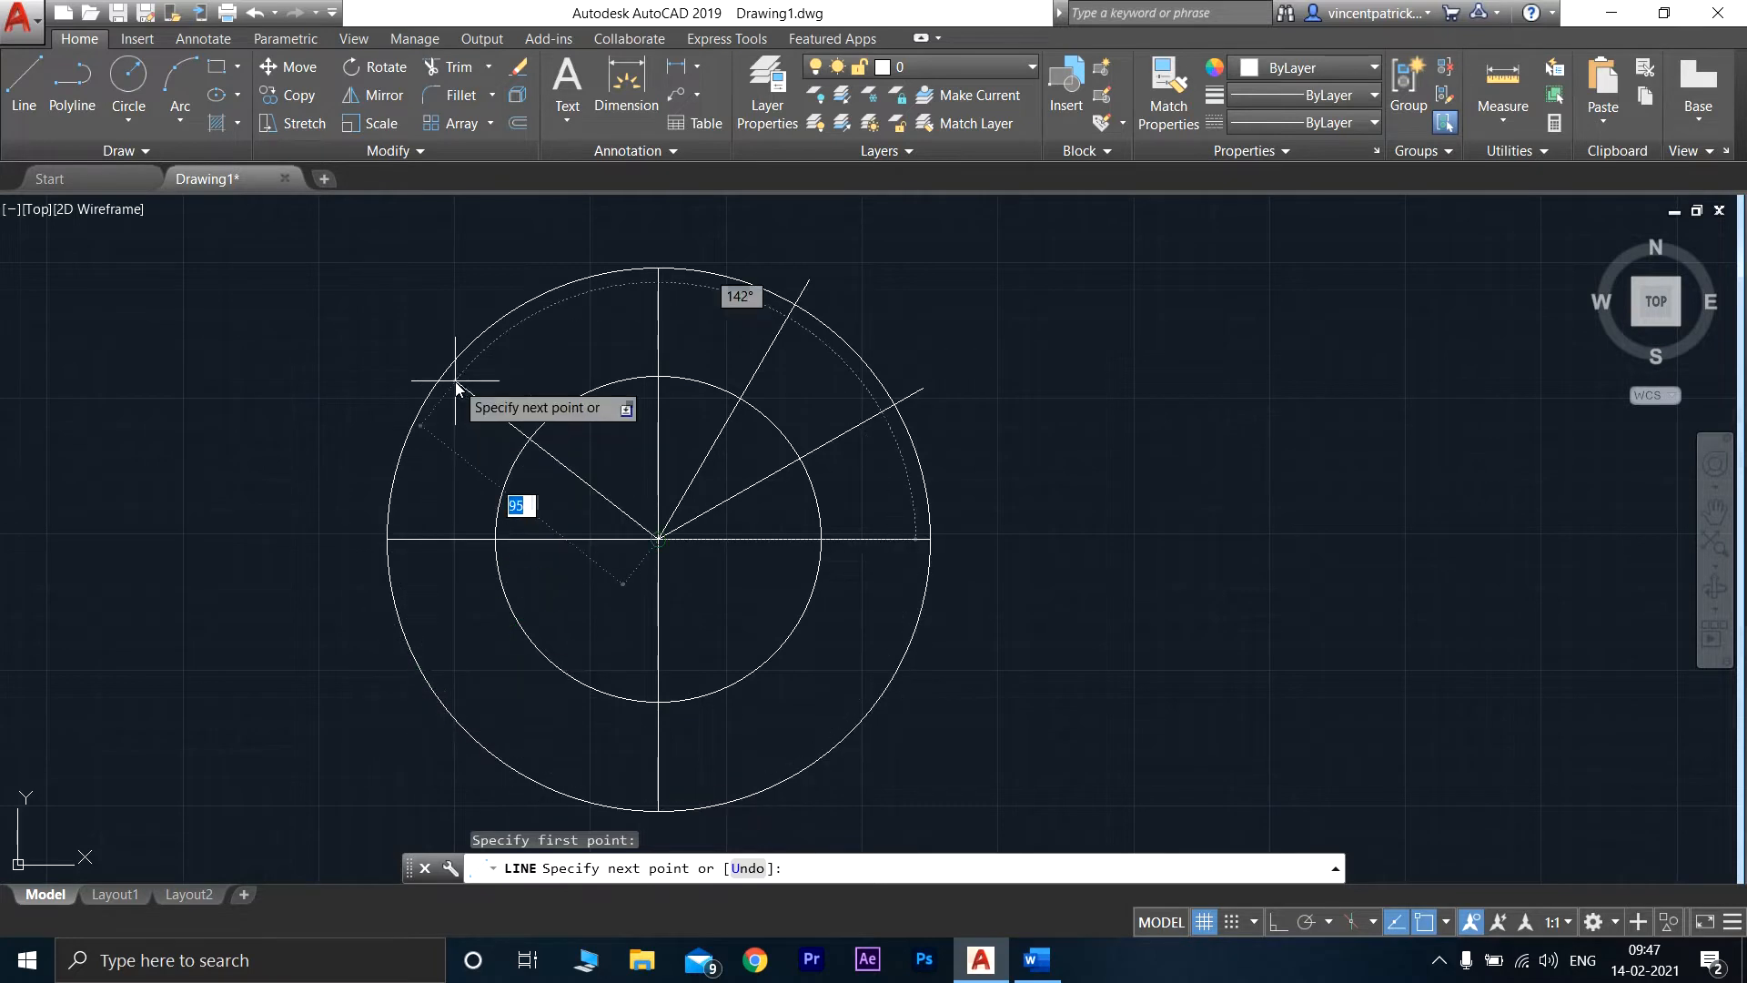
pyautogui.click(516, 295)
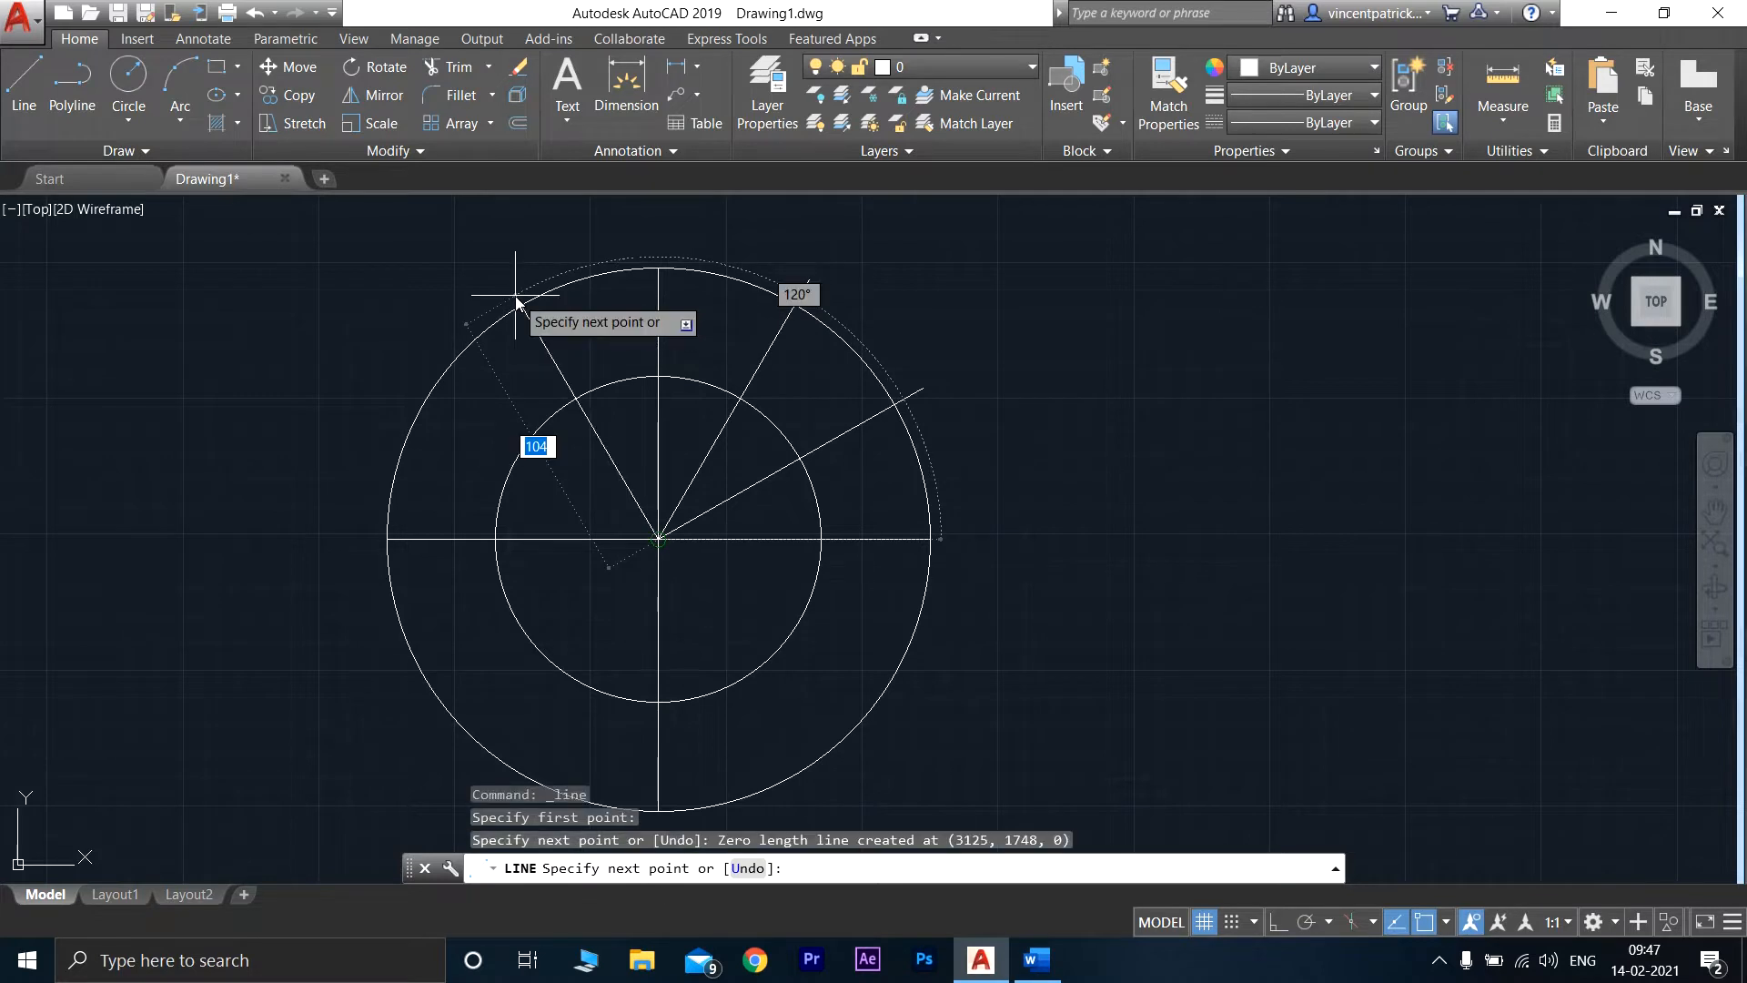
pyautogui.press('Return')
# - Draw a line from the common center at about 137° to a point beyond the outer circle in the upper-left quadrant
pyautogui.click(19, 113)
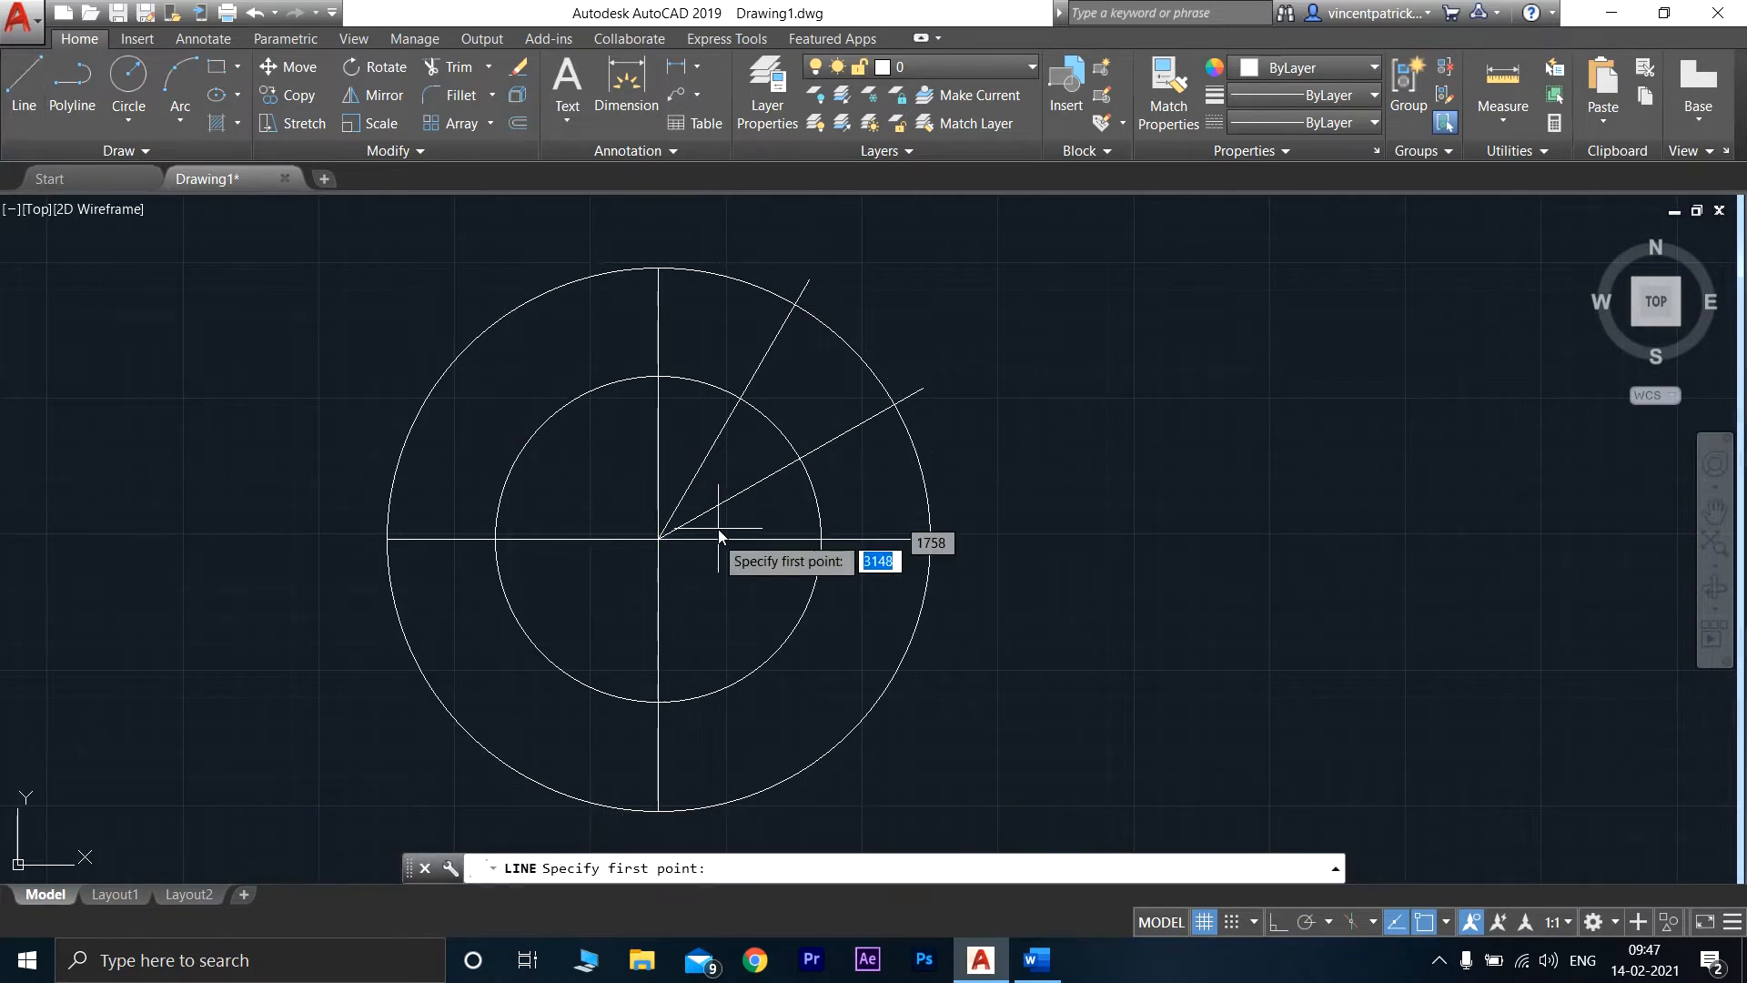
pyautogui.click(660, 540)
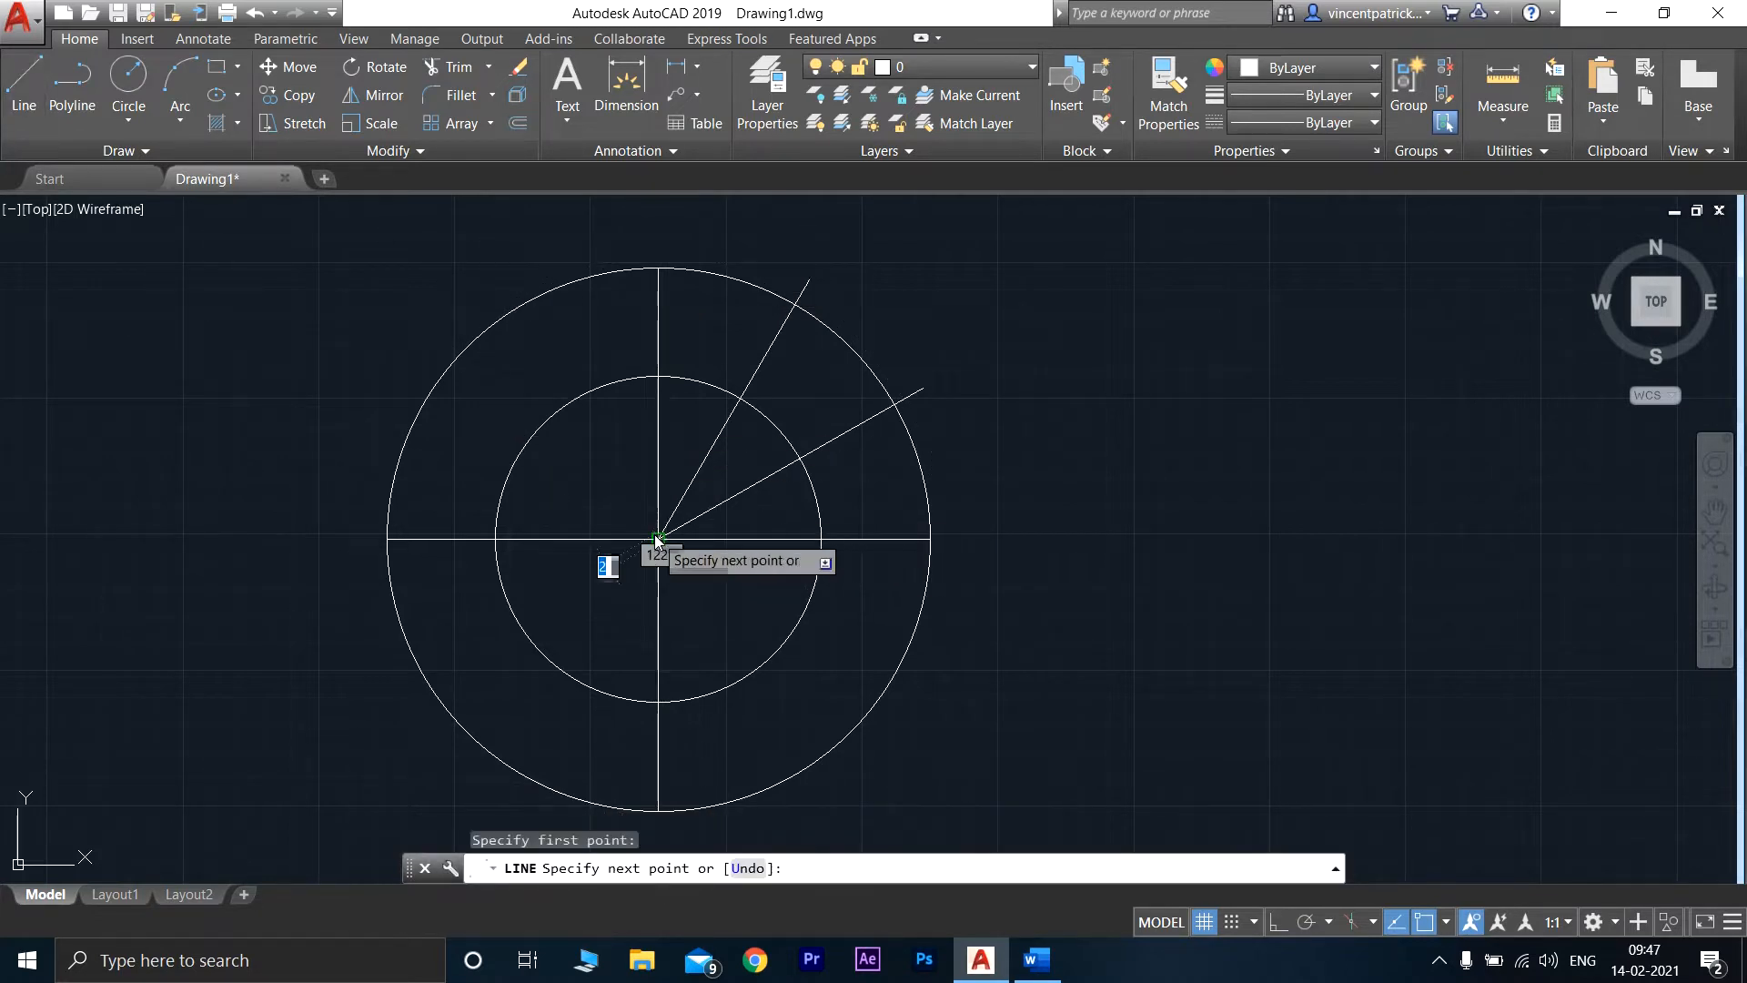
pyautogui.click(421, 318)
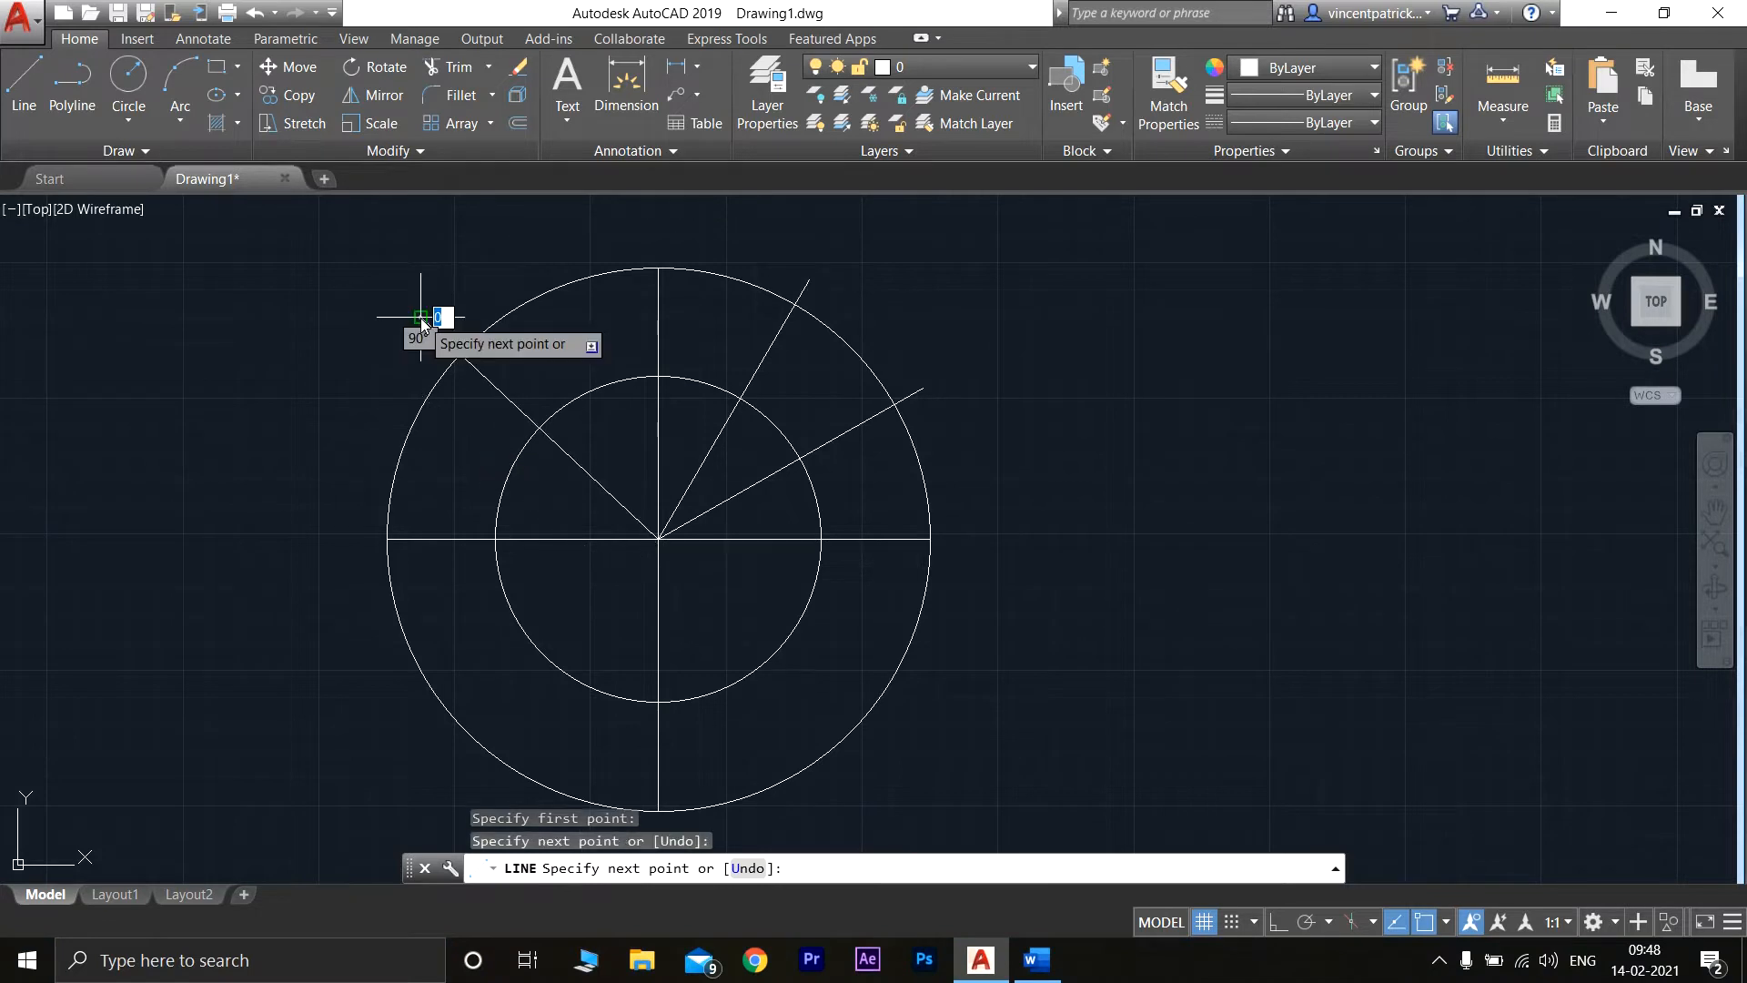
pyautogui.press('Escape')
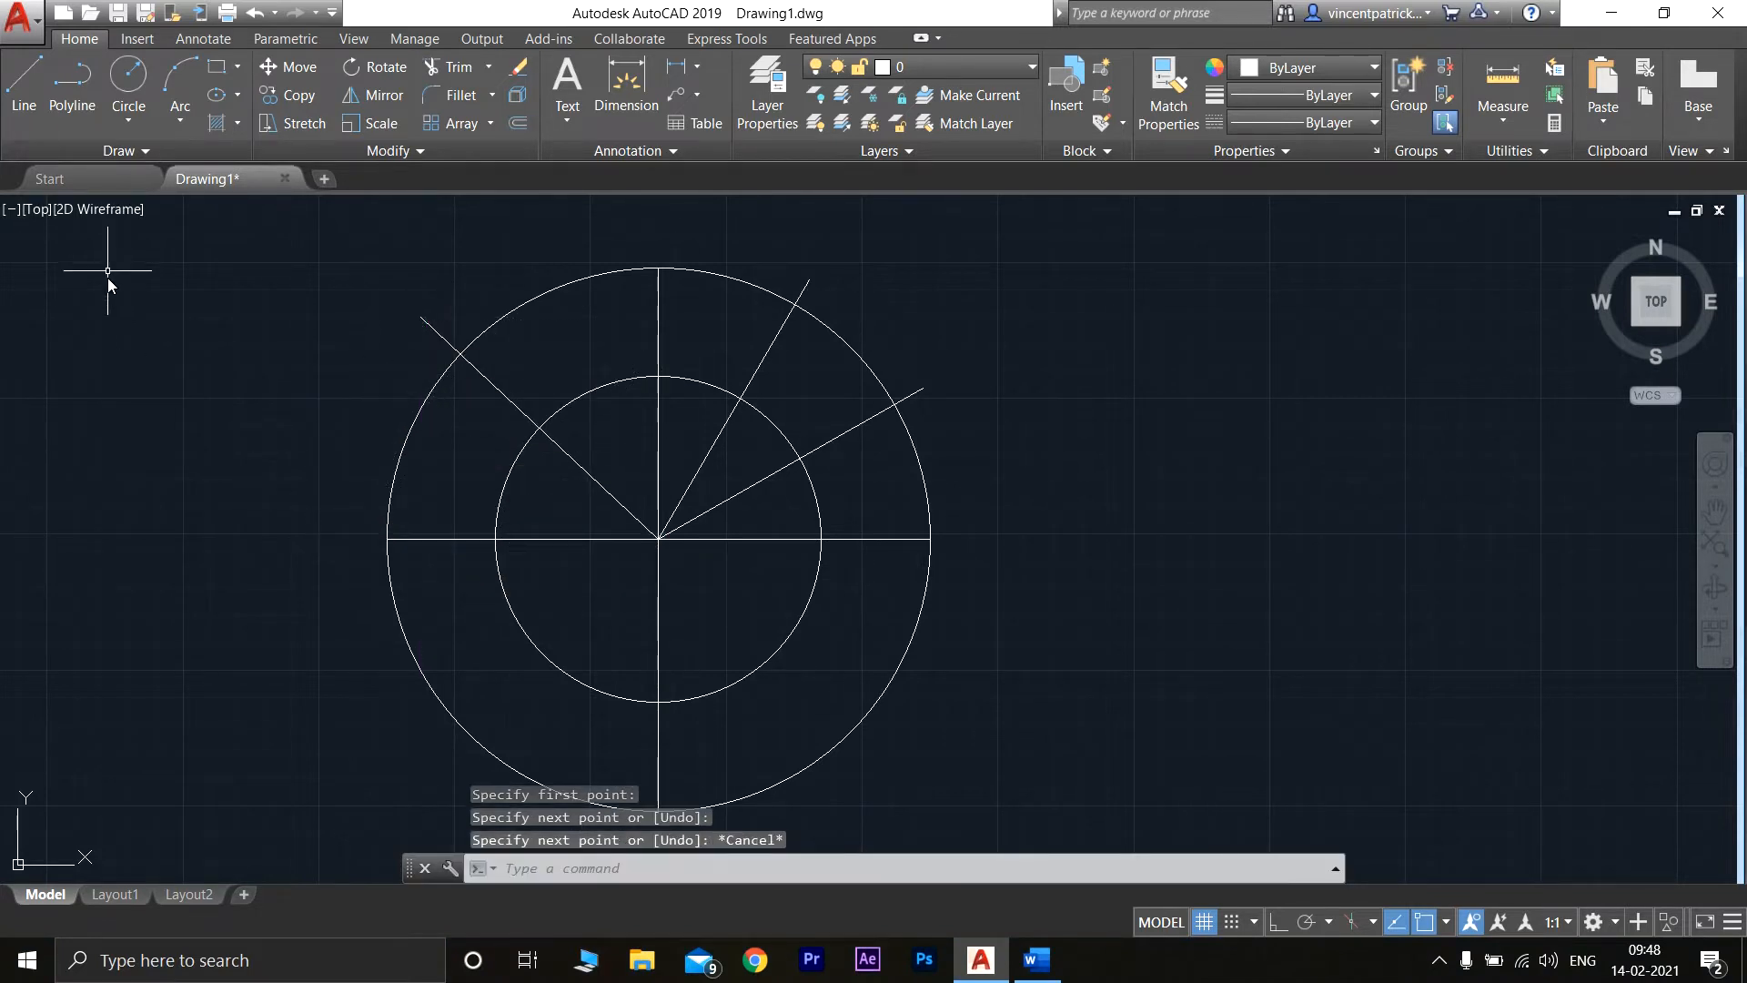
# - Draw a line from the common center at about 120° to a point beyond the outer circle in the upper-left quadrant
pyautogui.click(24, 82)
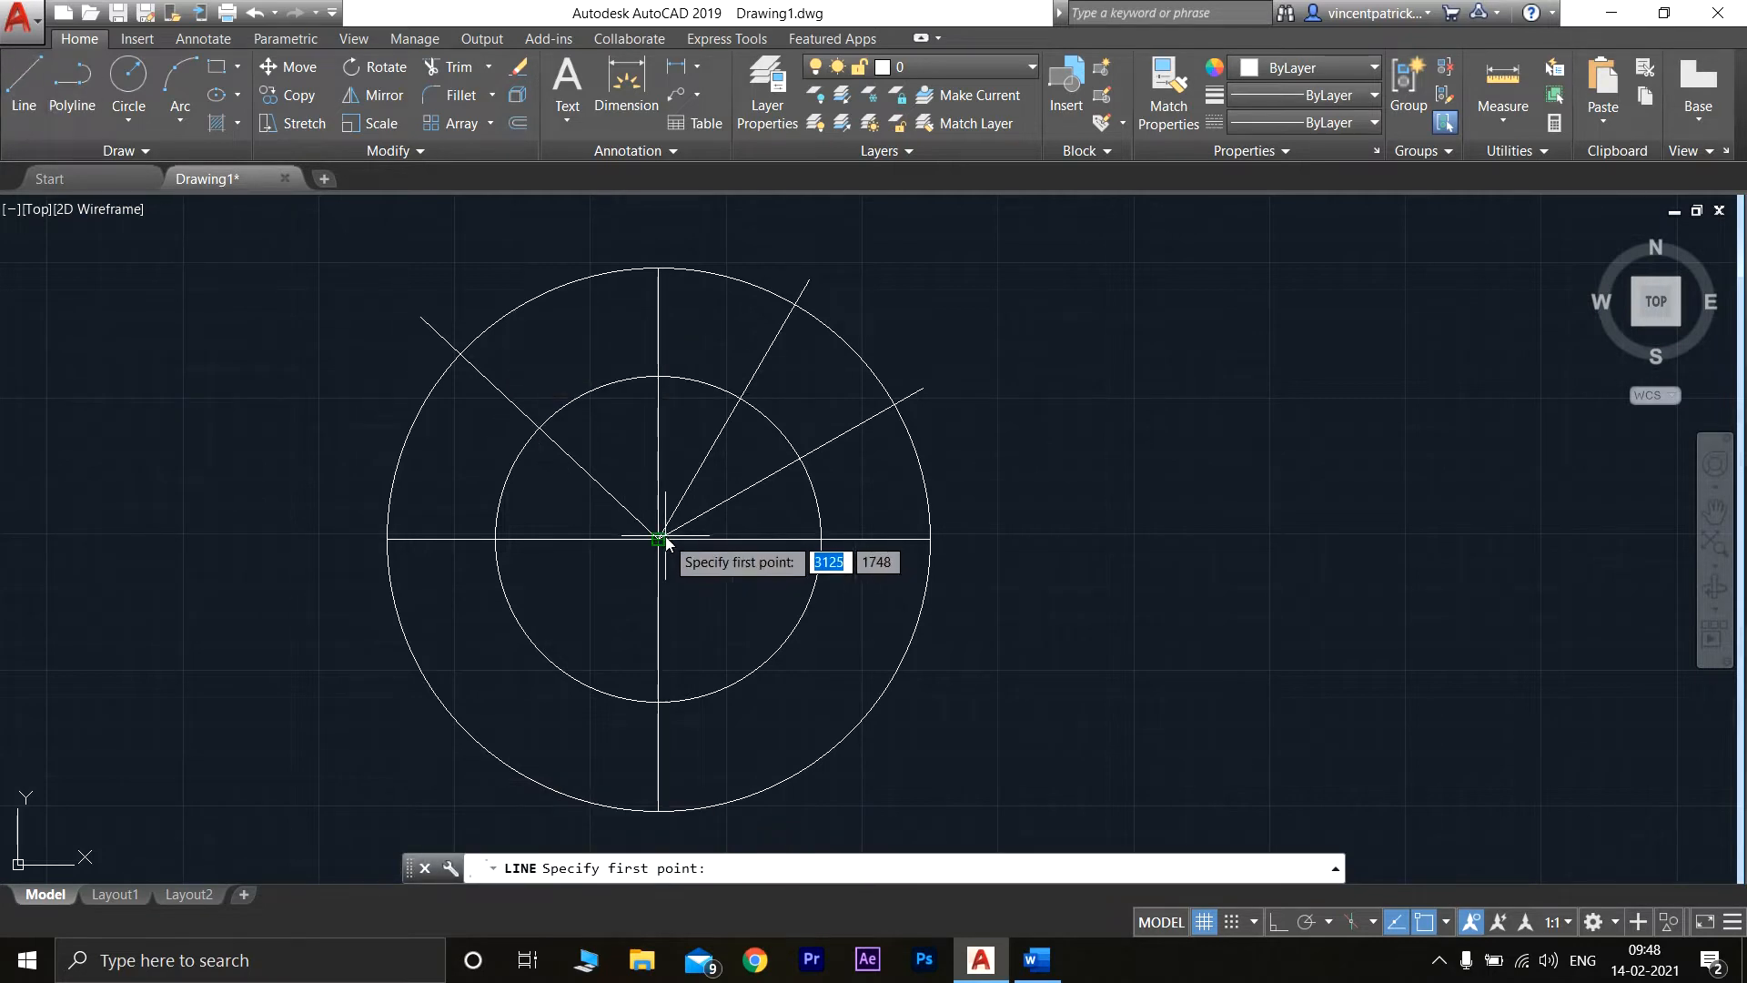
pyautogui.click(665, 542)
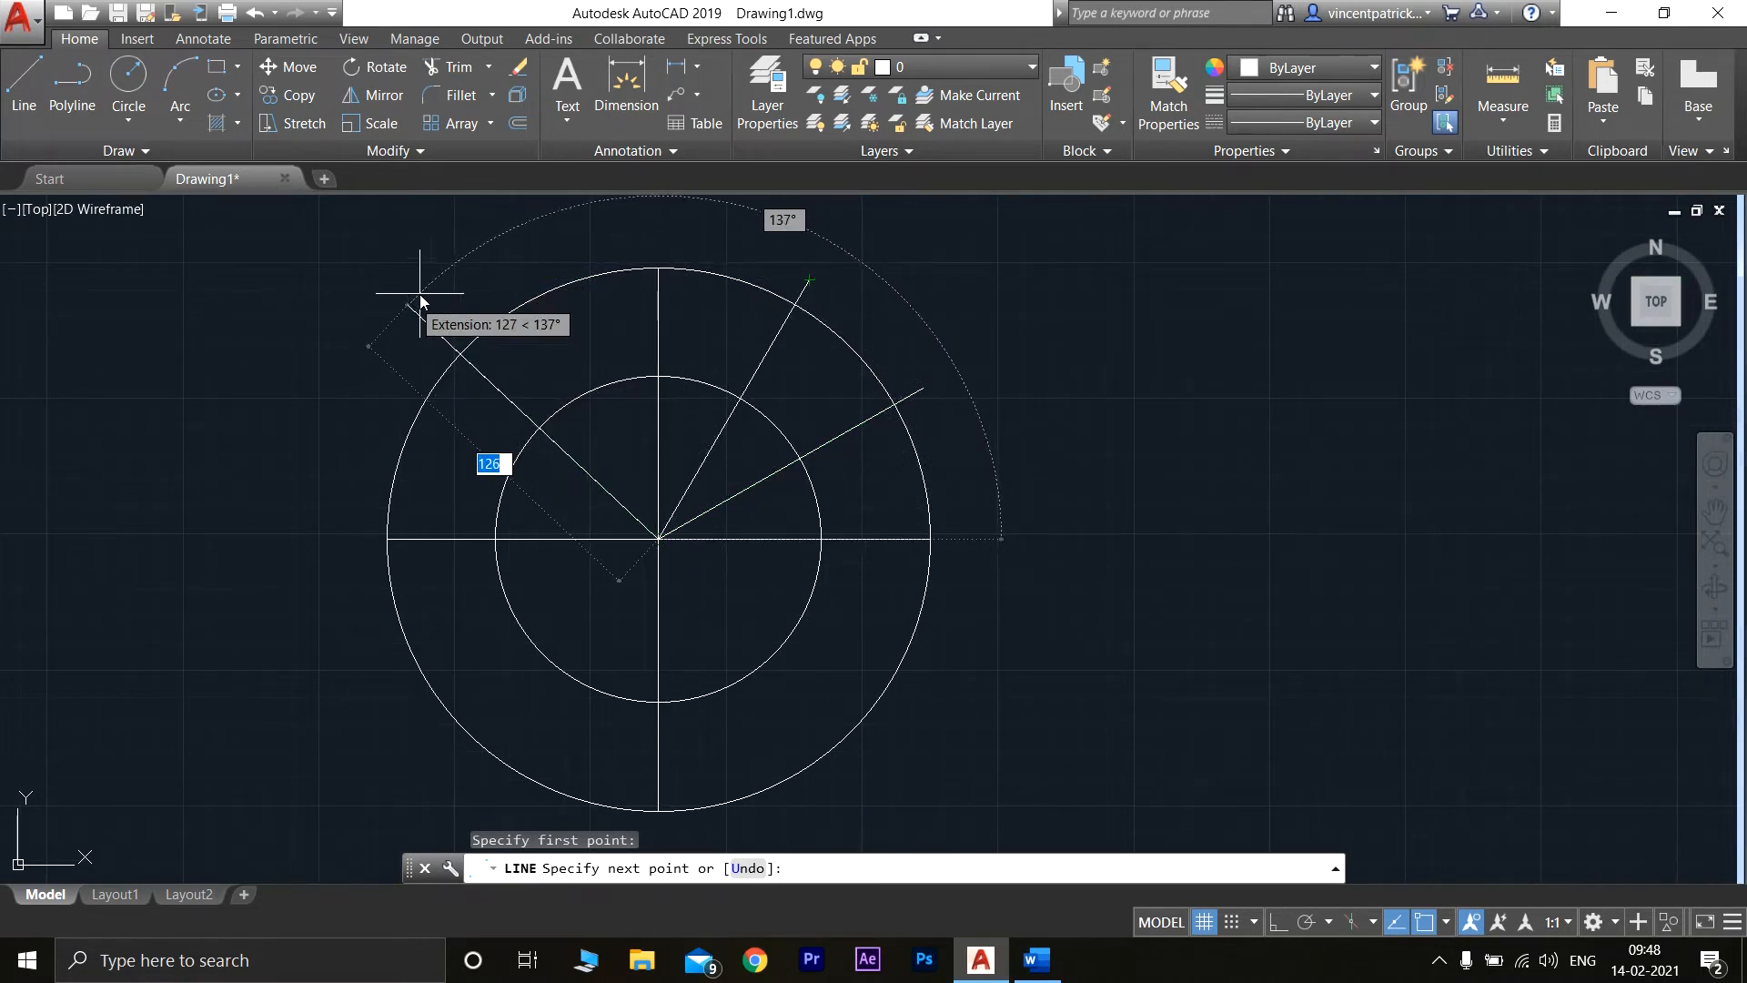
pyautogui.click(498, 260)
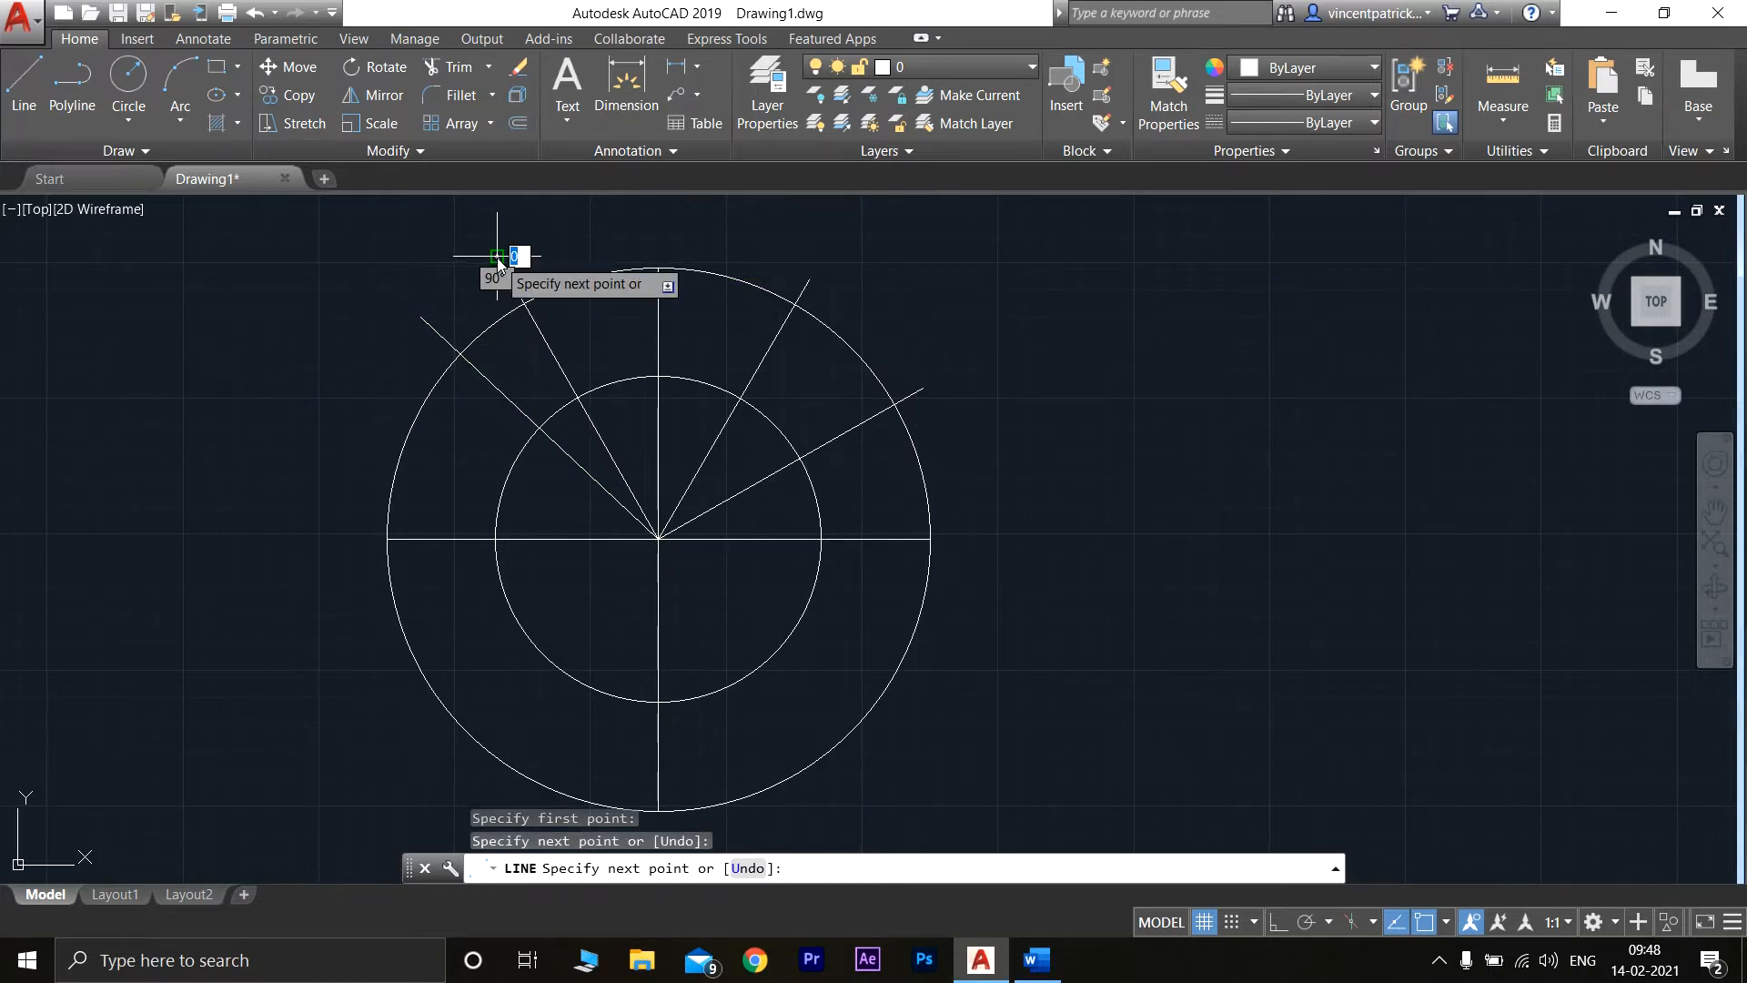
# - Undo the last two lines, then redraw the line from the common center at about 120° to just beyond the outer circle
pyautogui.press('Return')
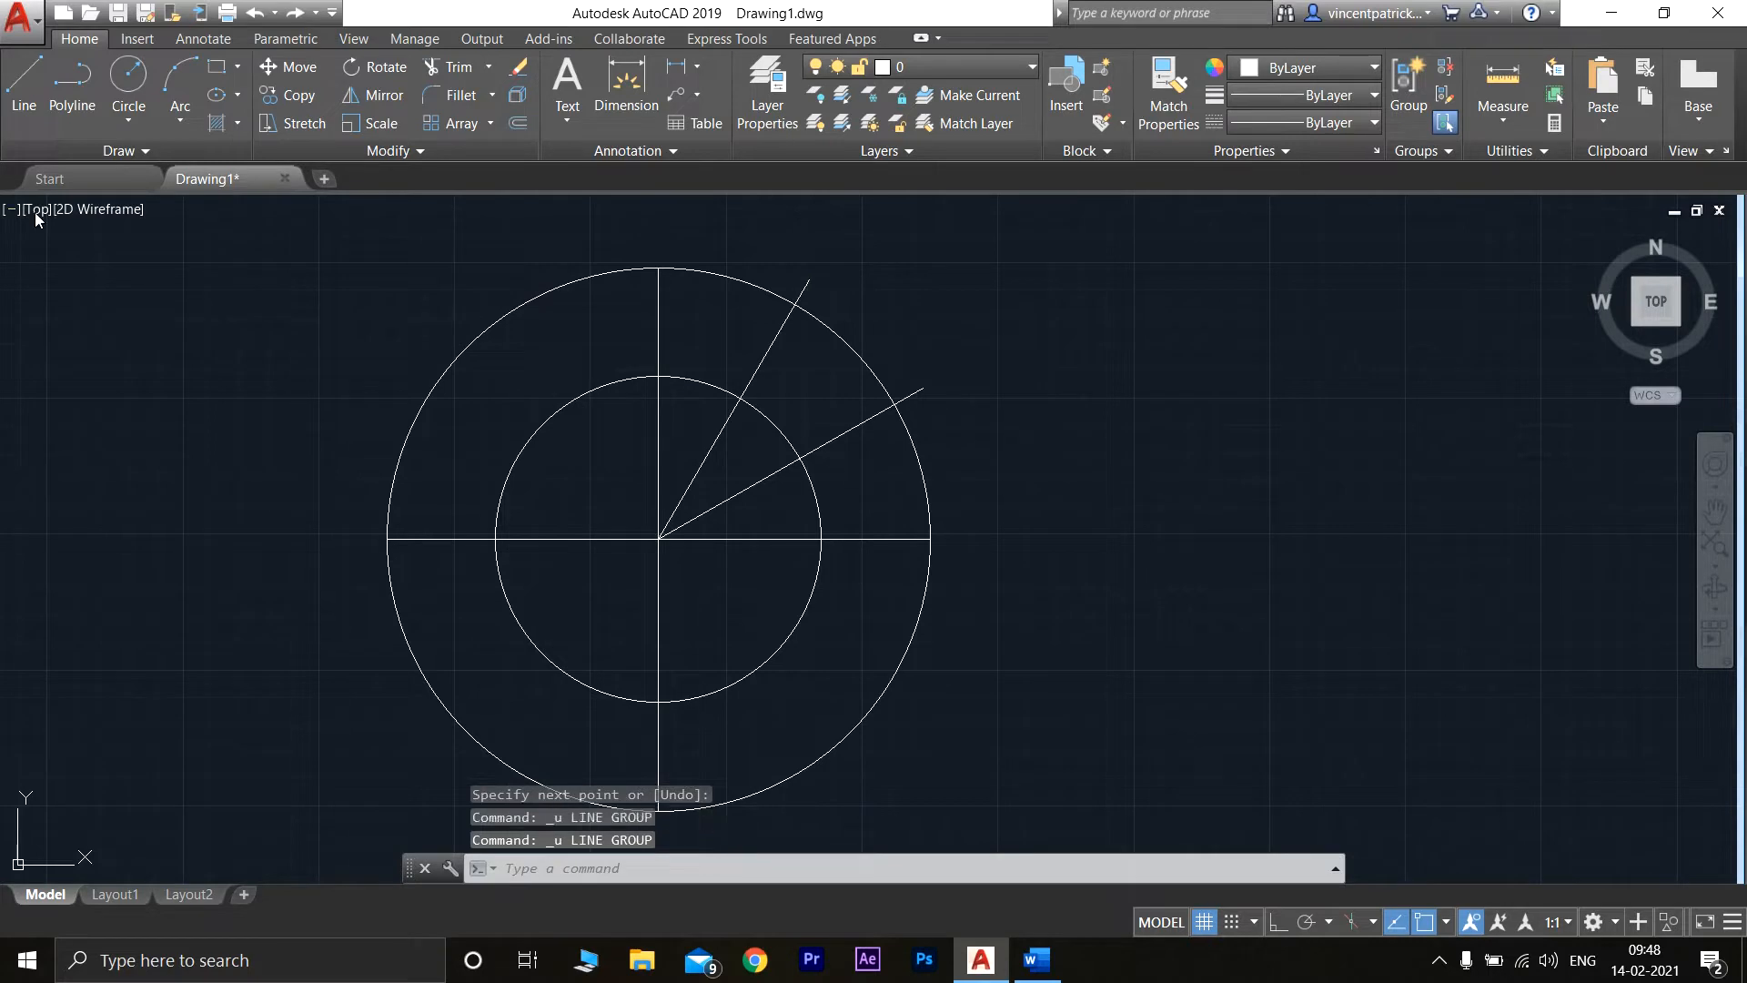
pyautogui.click(19, 95)
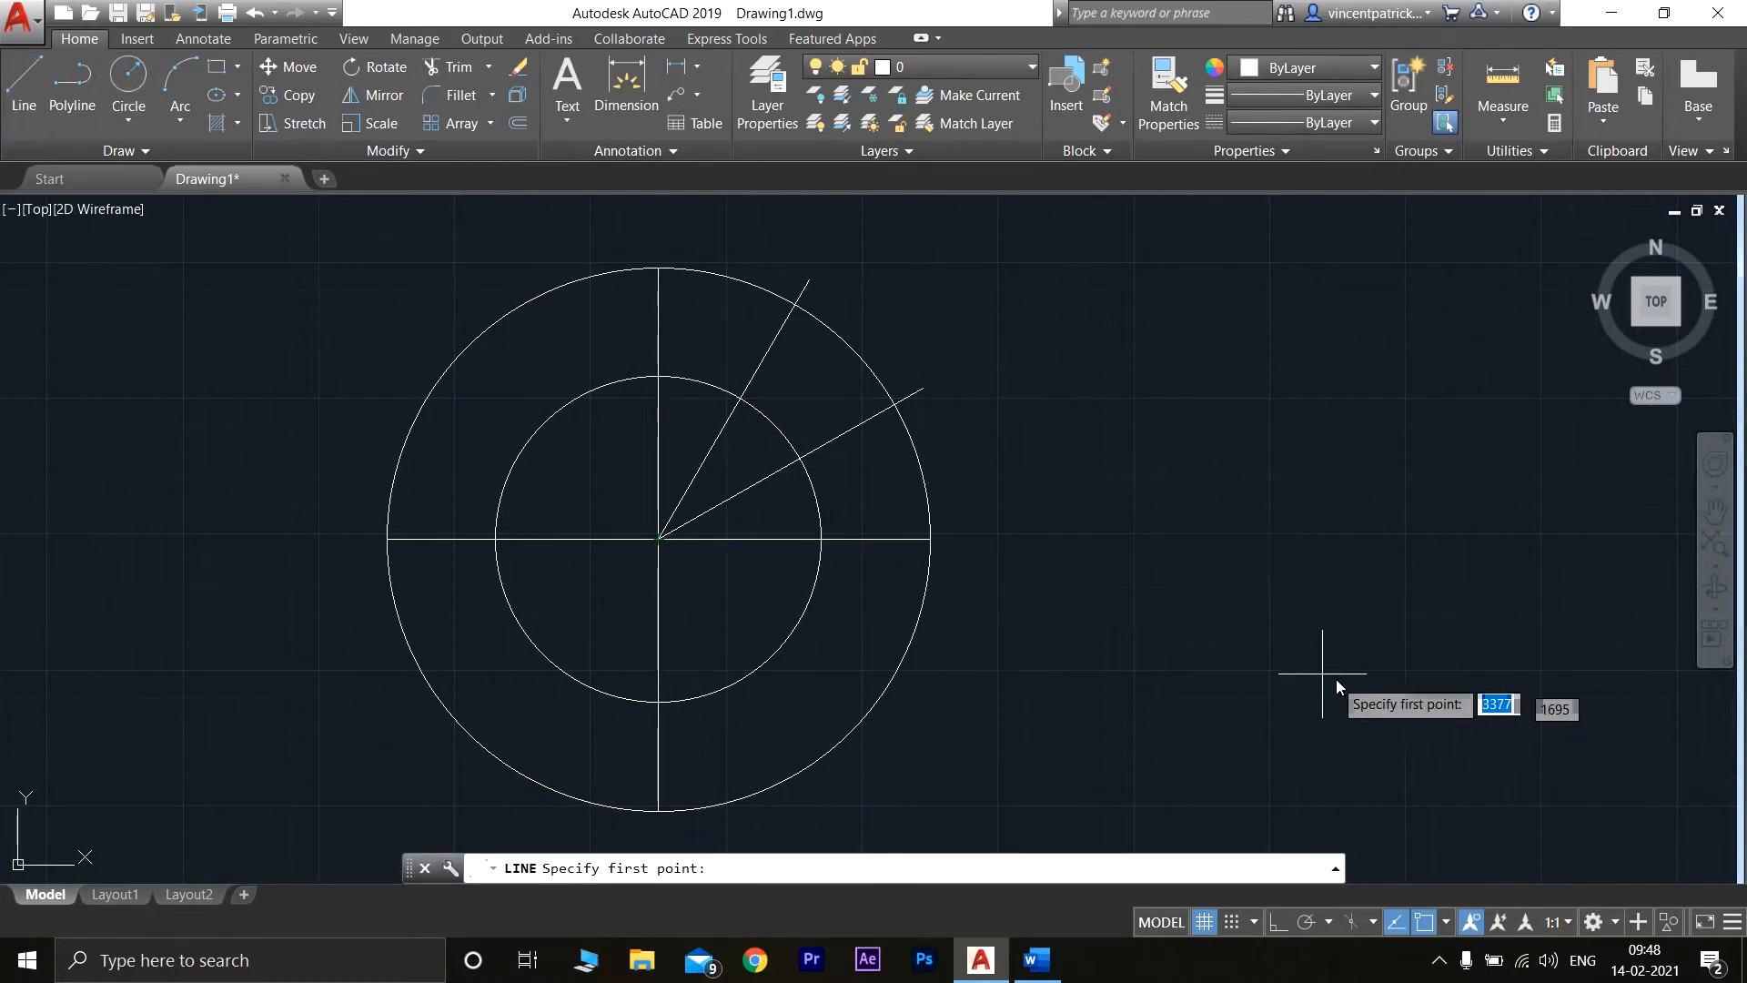
pyautogui.click(25, 91)
pyautogui.click(662, 540)
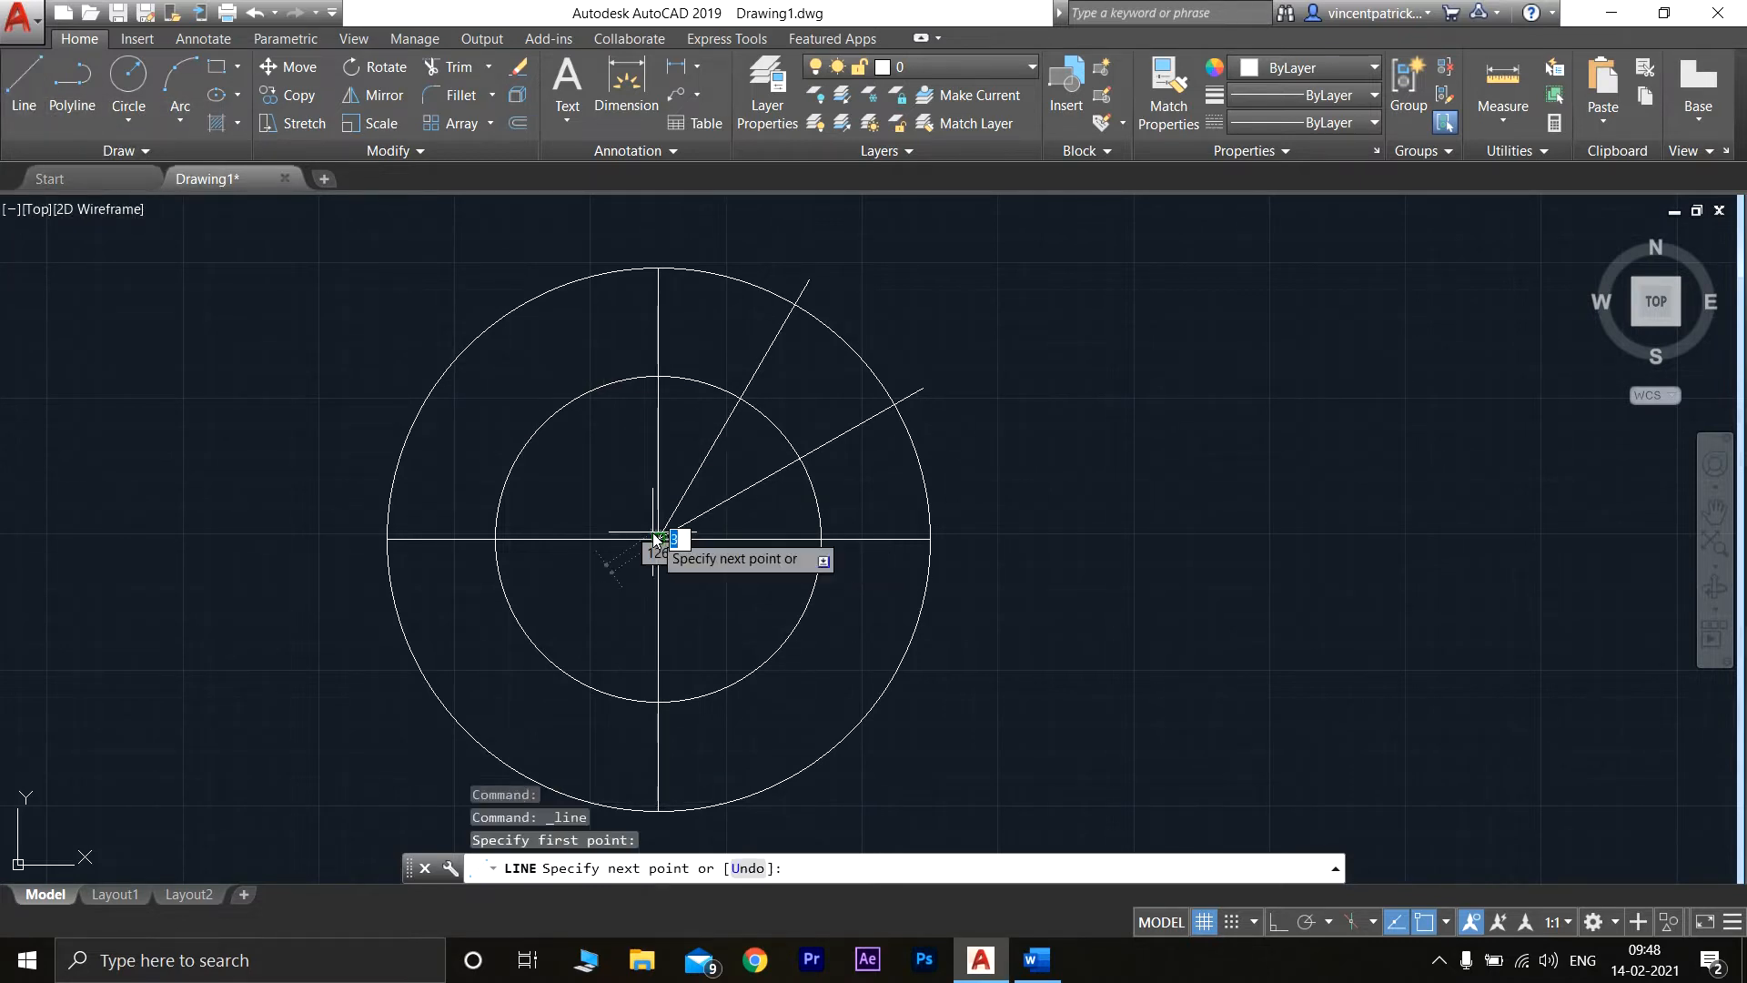
pyautogui.click(496, 260)
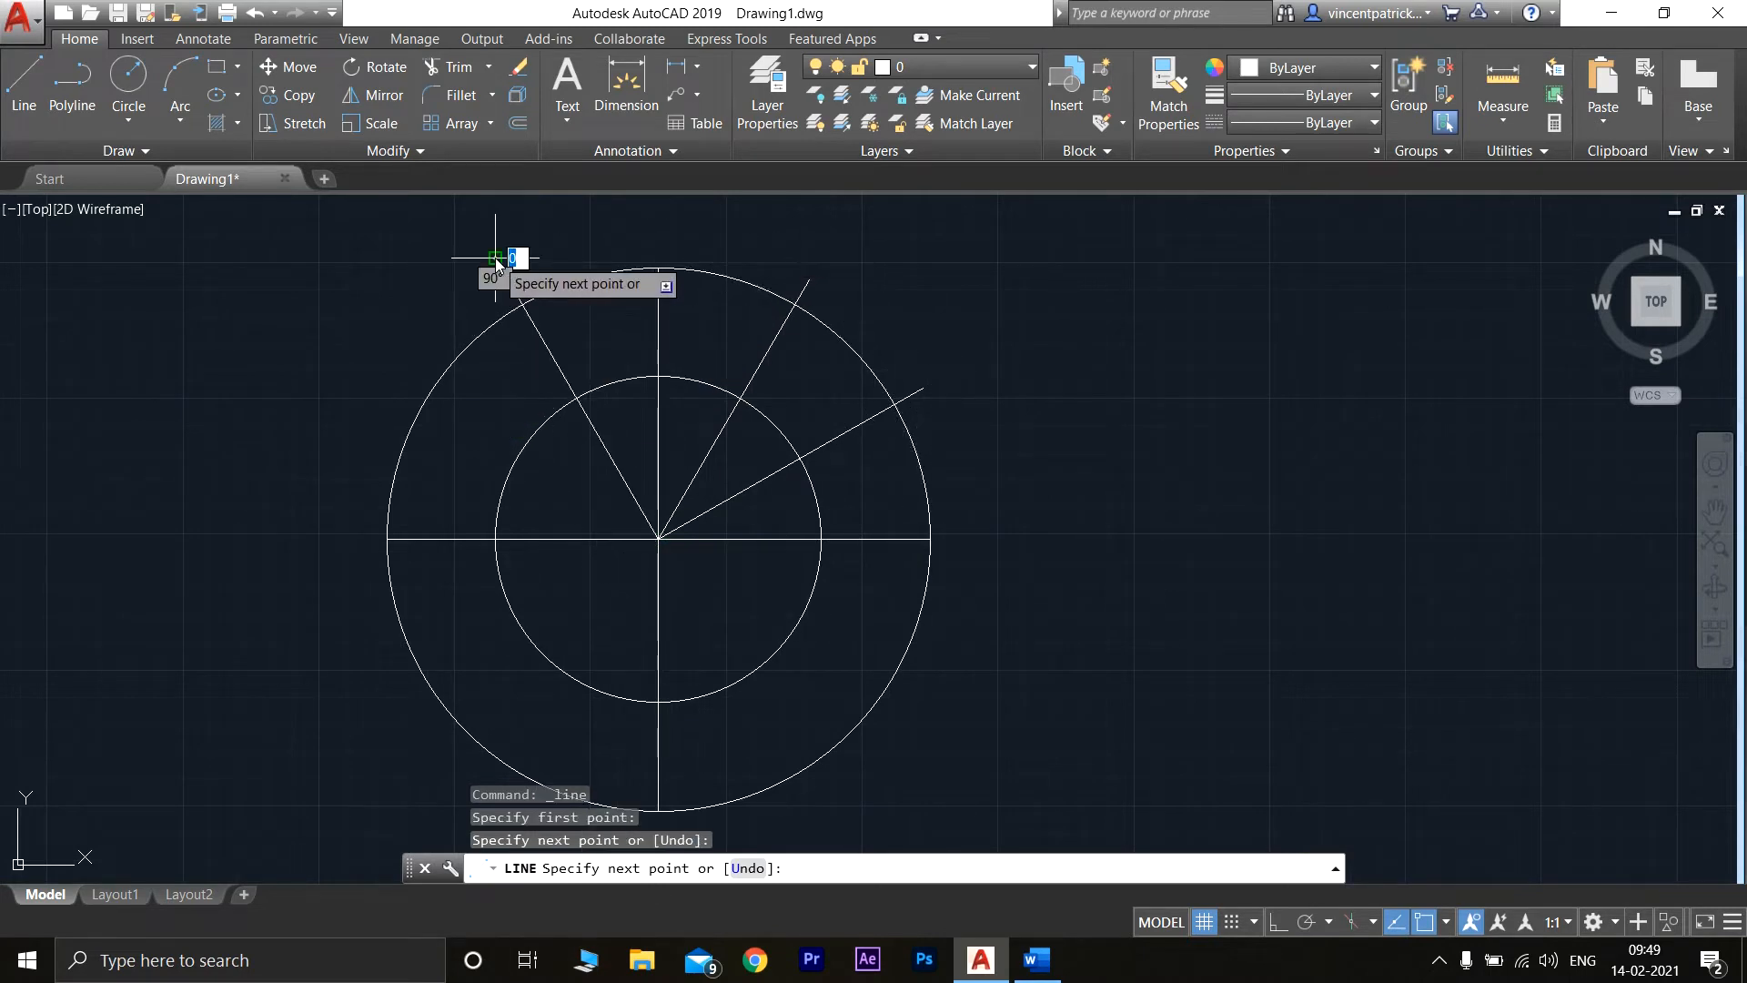
pyautogui.press('Return')
# - Draw a line from the common center at about 150° to a point beyond the outer circle in the upper-left quadrant
pyautogui.click(33, 121)
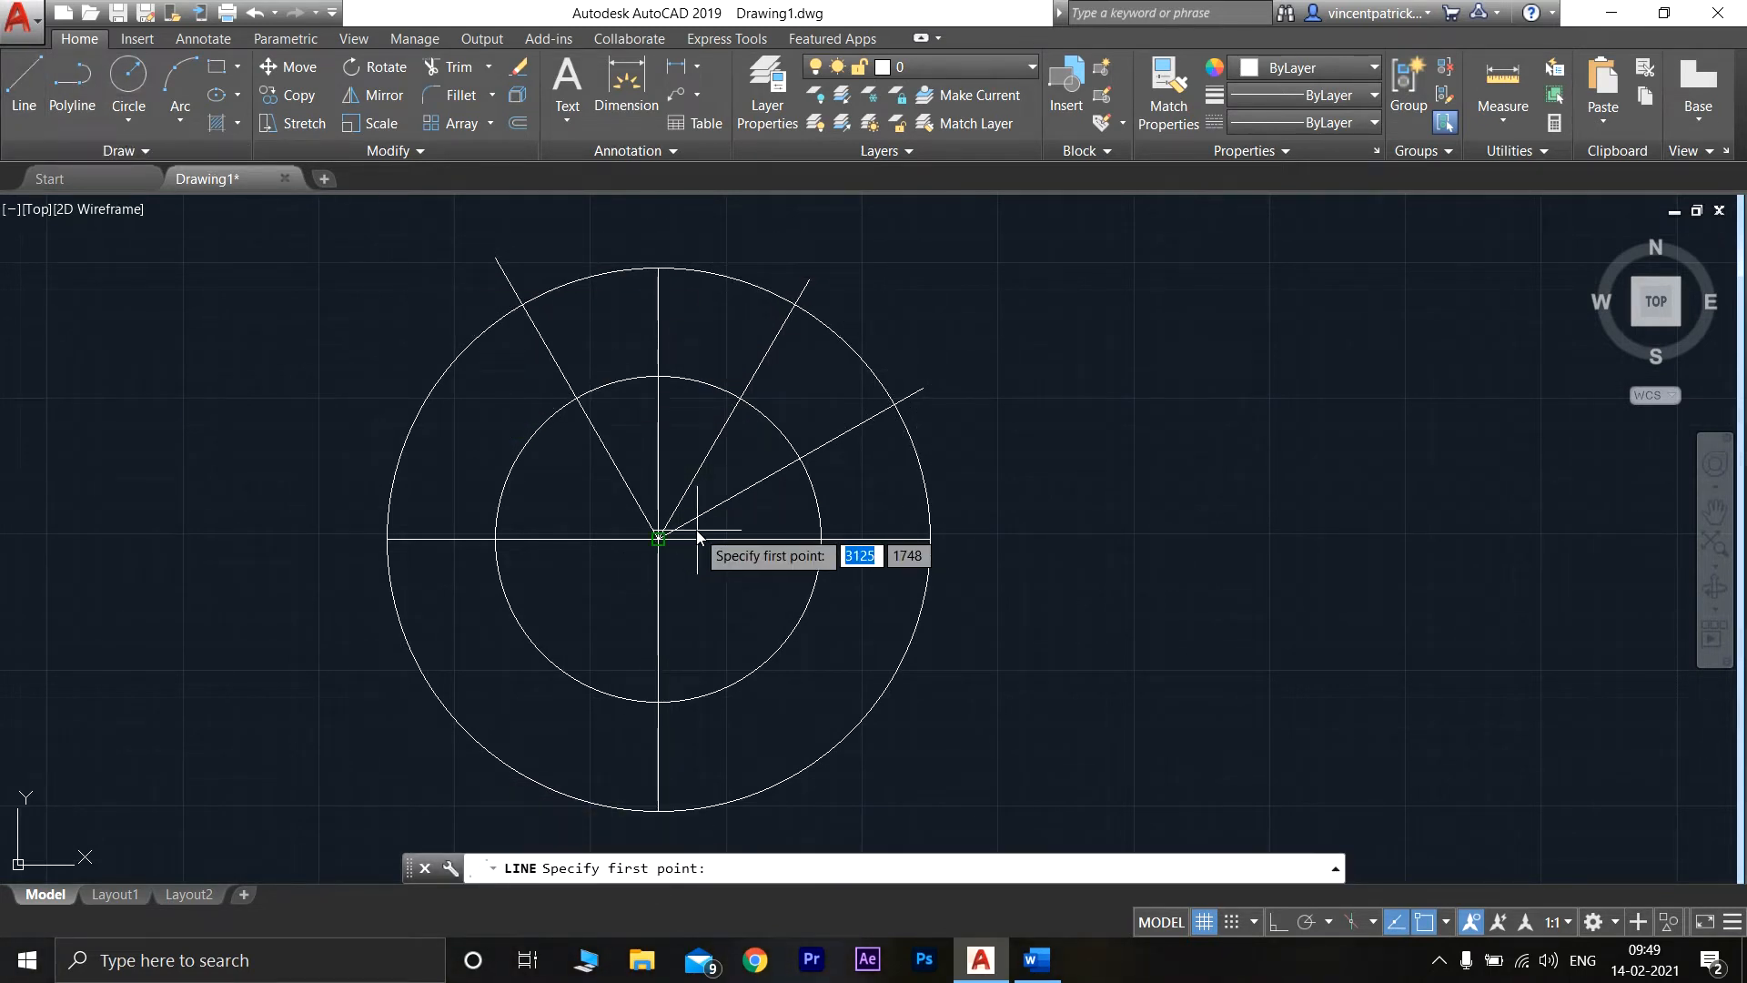
pyautogui.click(657, 539)
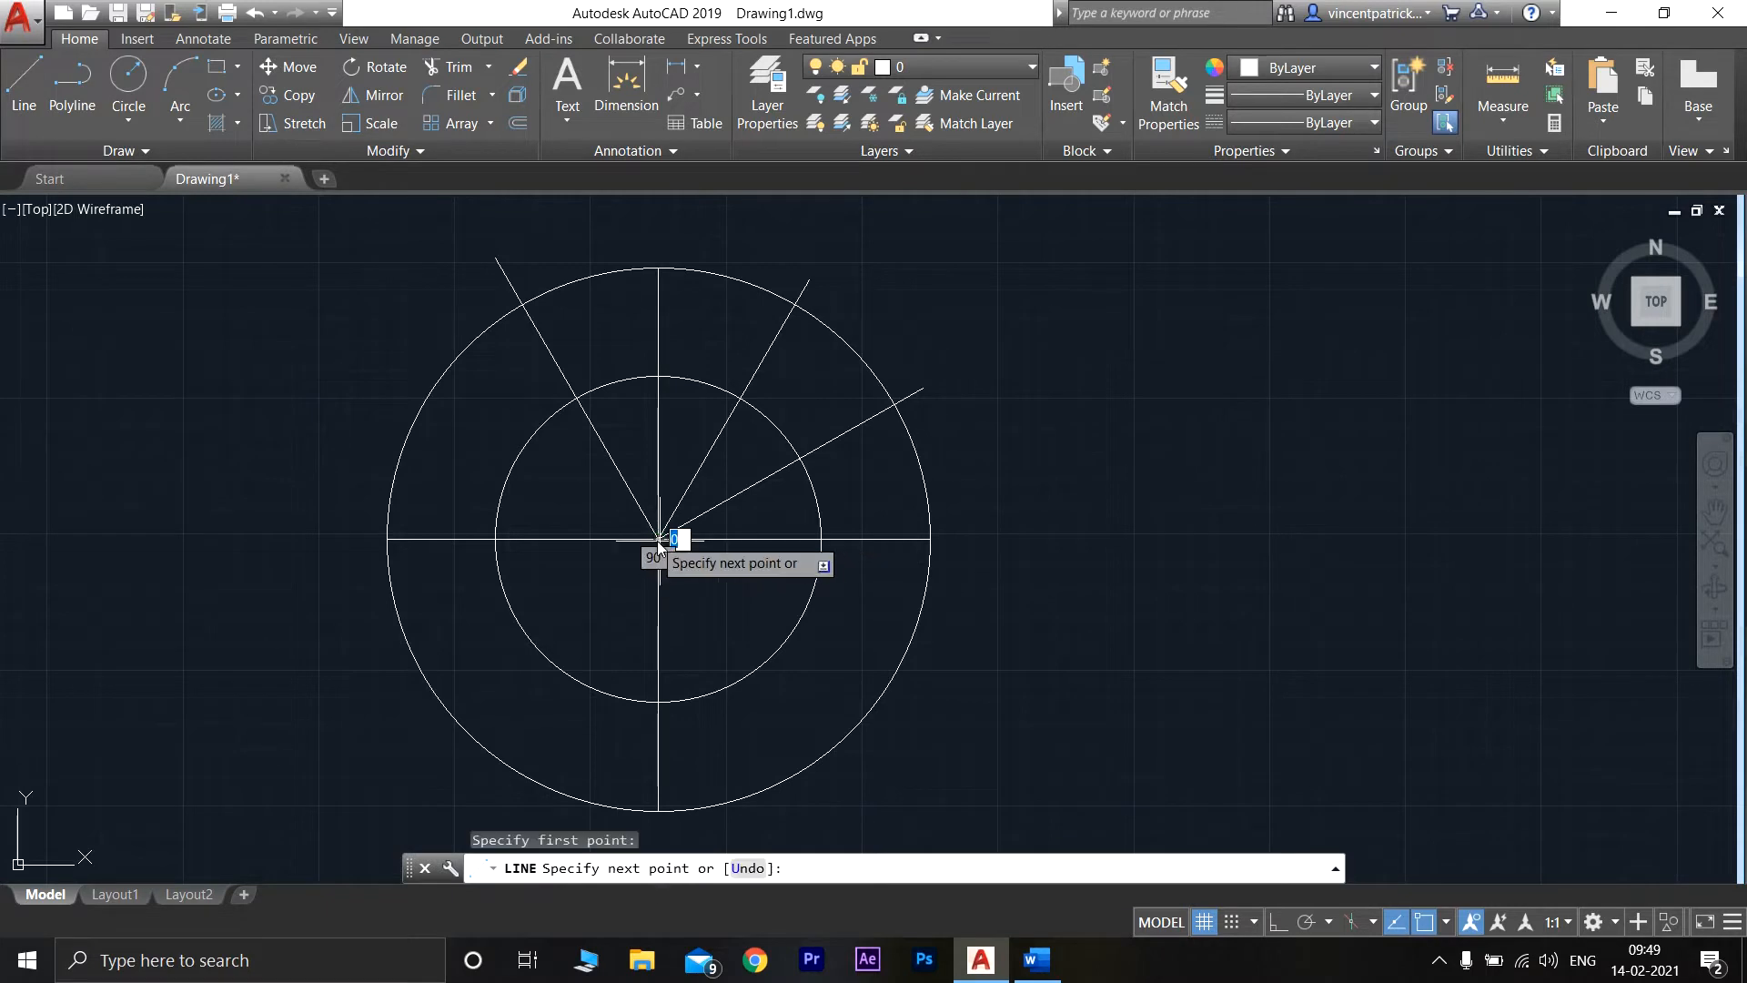
pyautogui.click(360, 369)
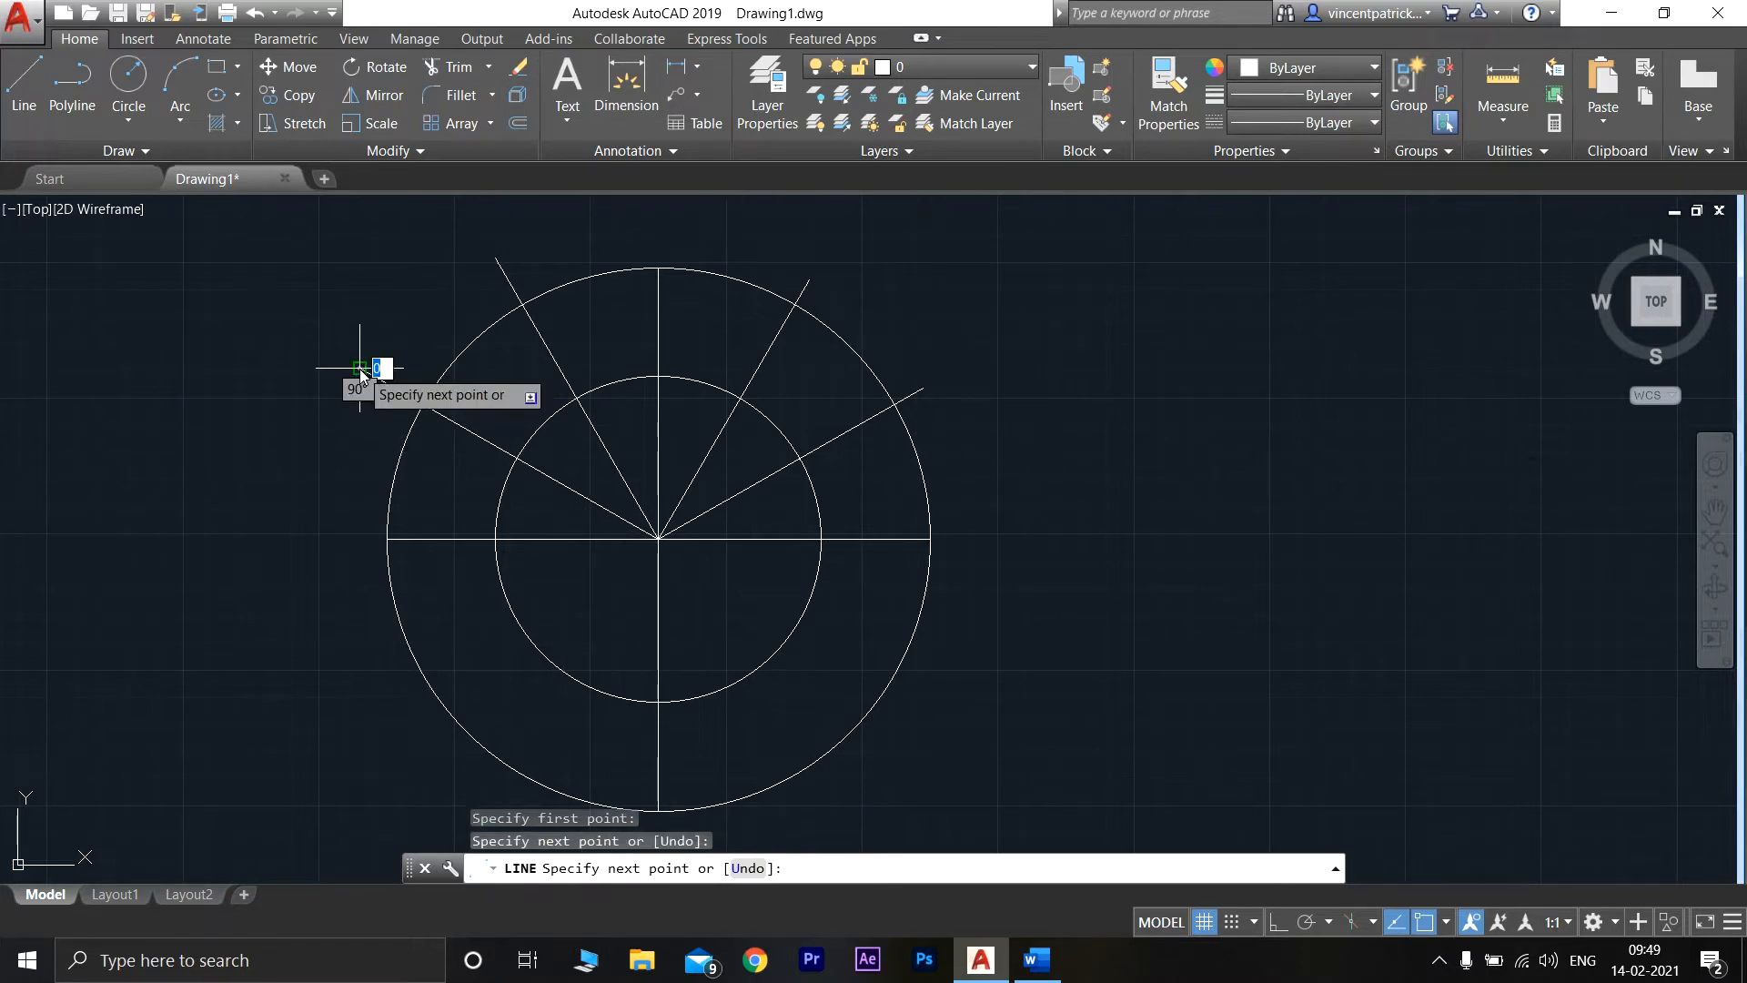
pyautogui.press('Return')
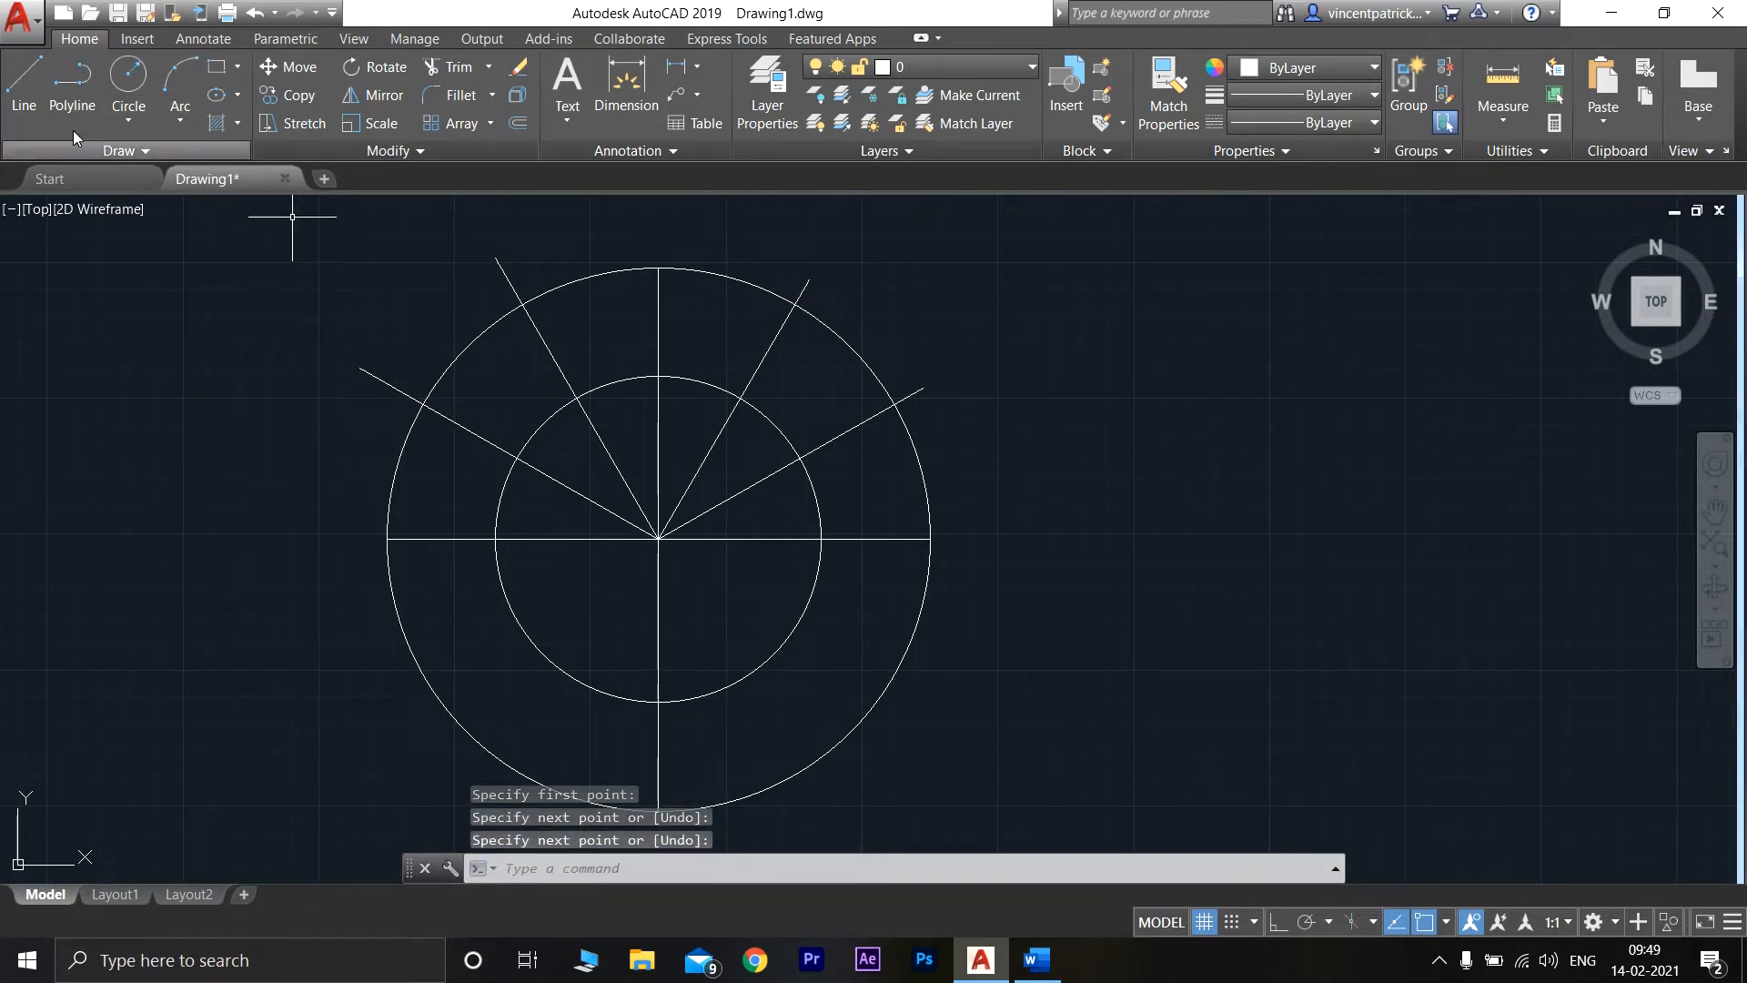
pyautogui.click(18, 123)
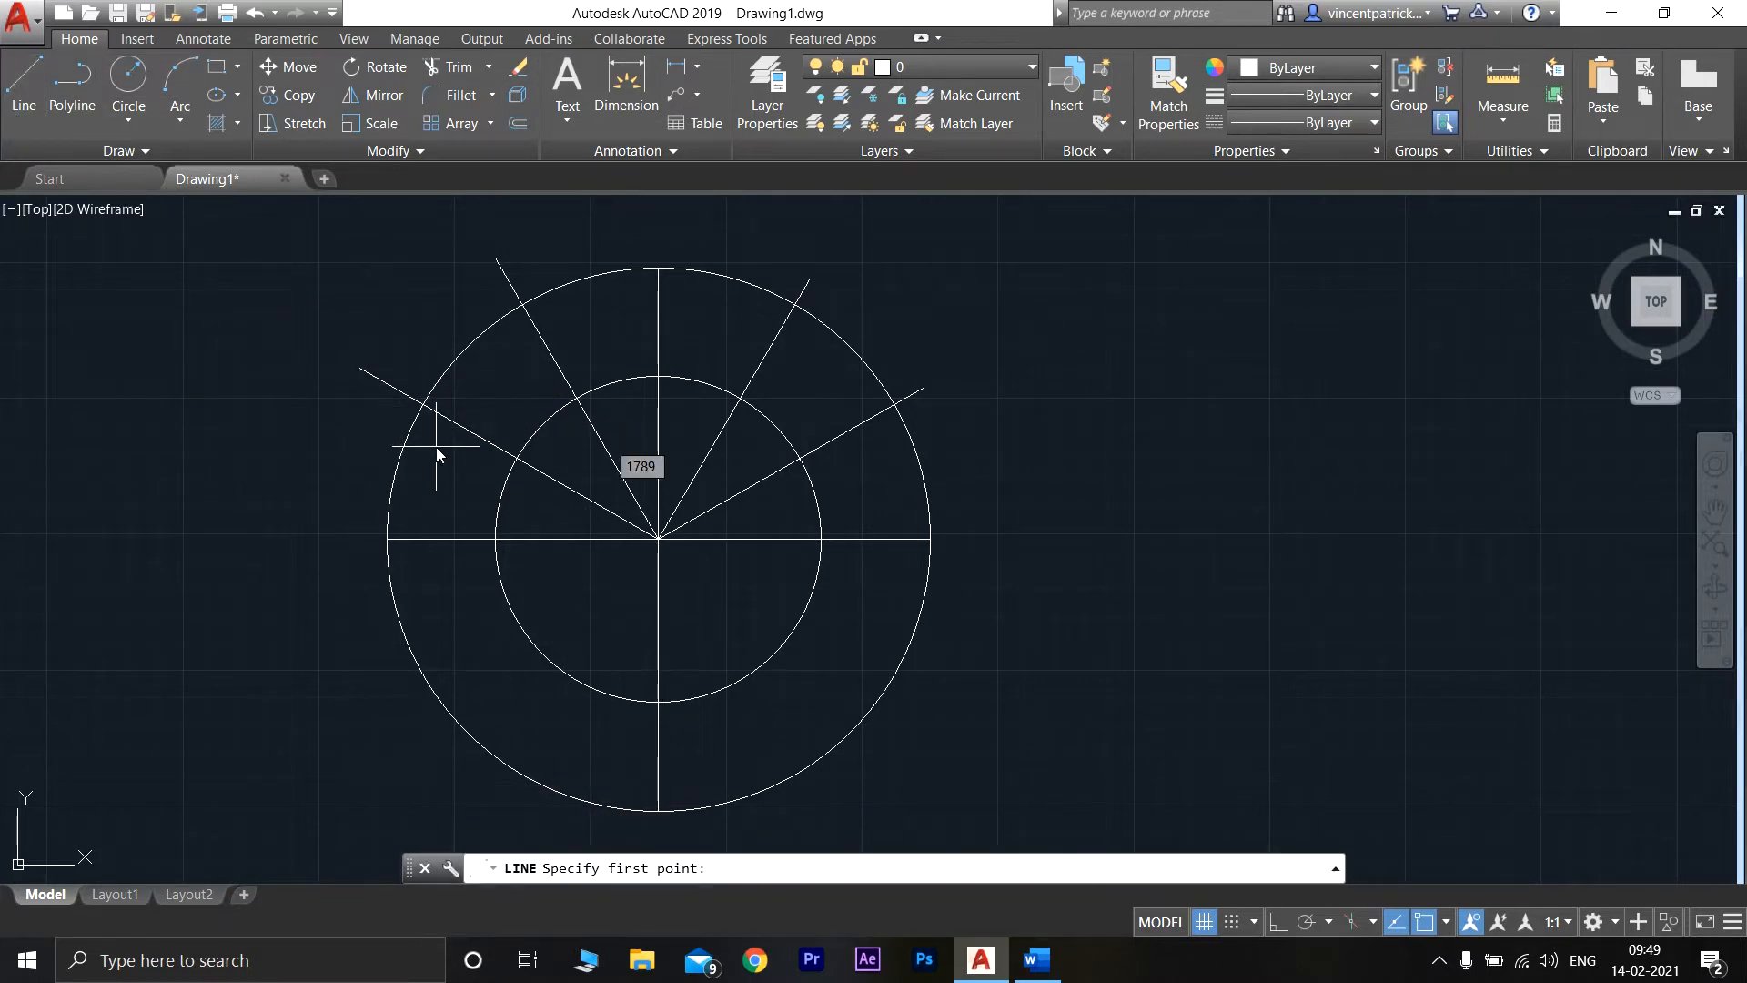
pyautogui.click(658, 539)
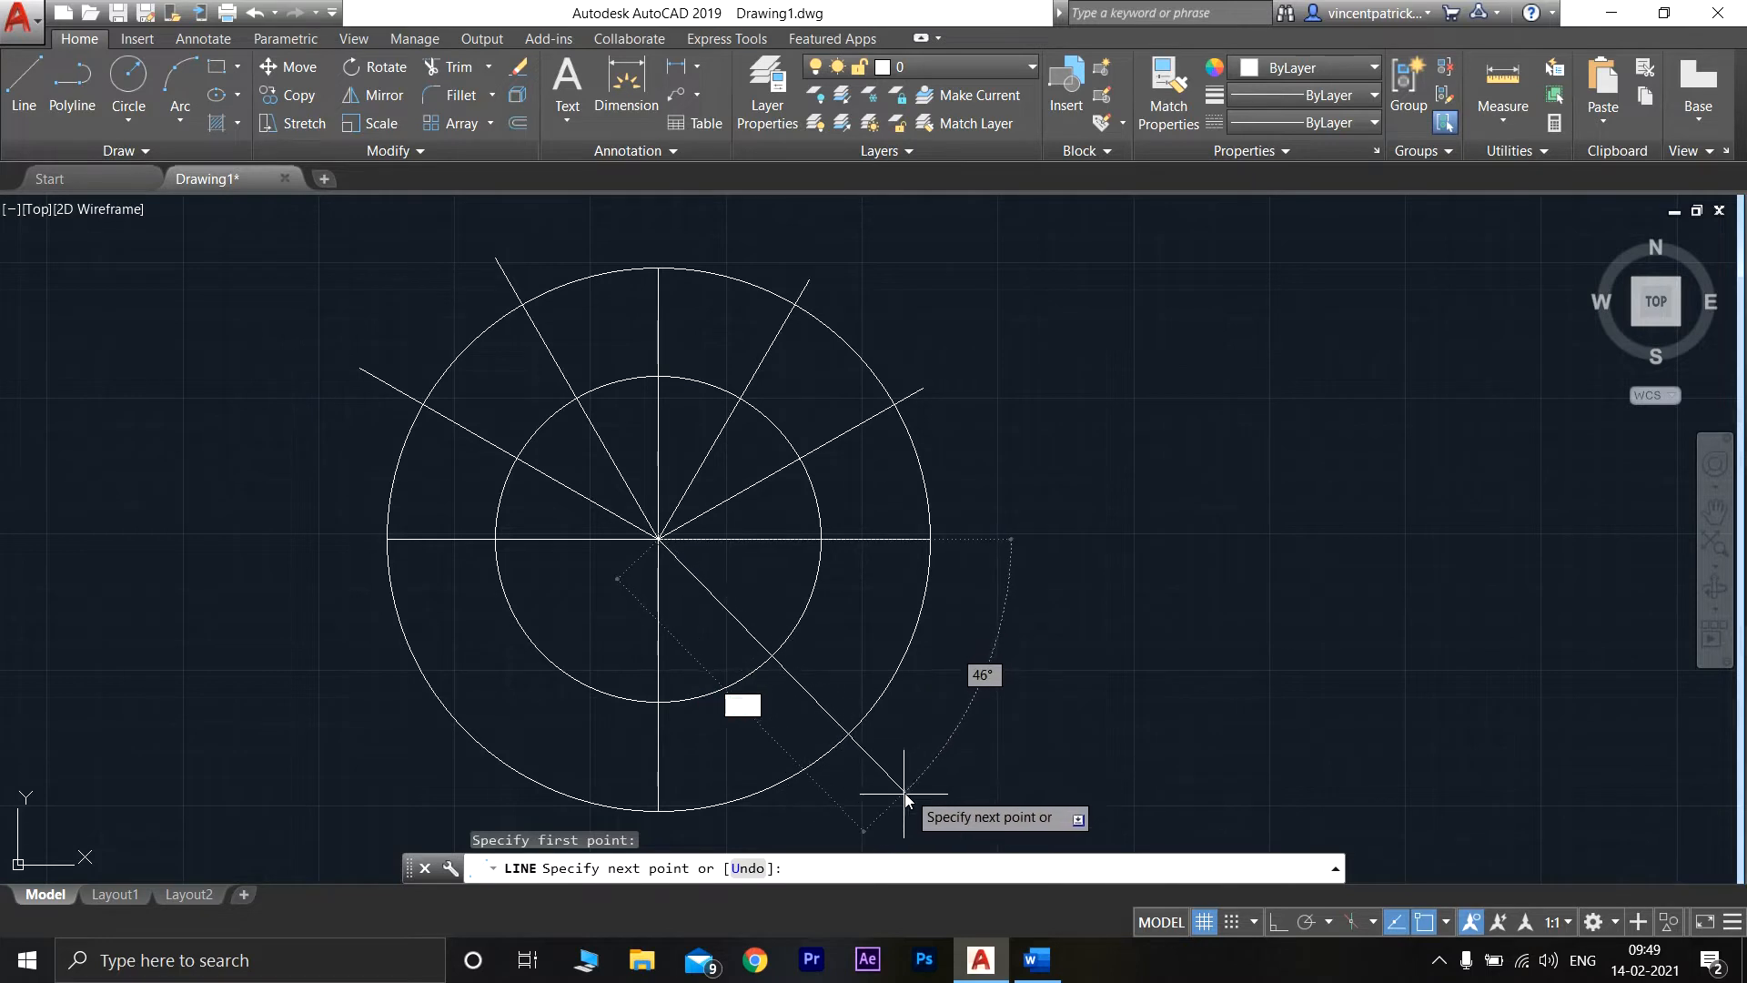
pyautogui.press('Escape')
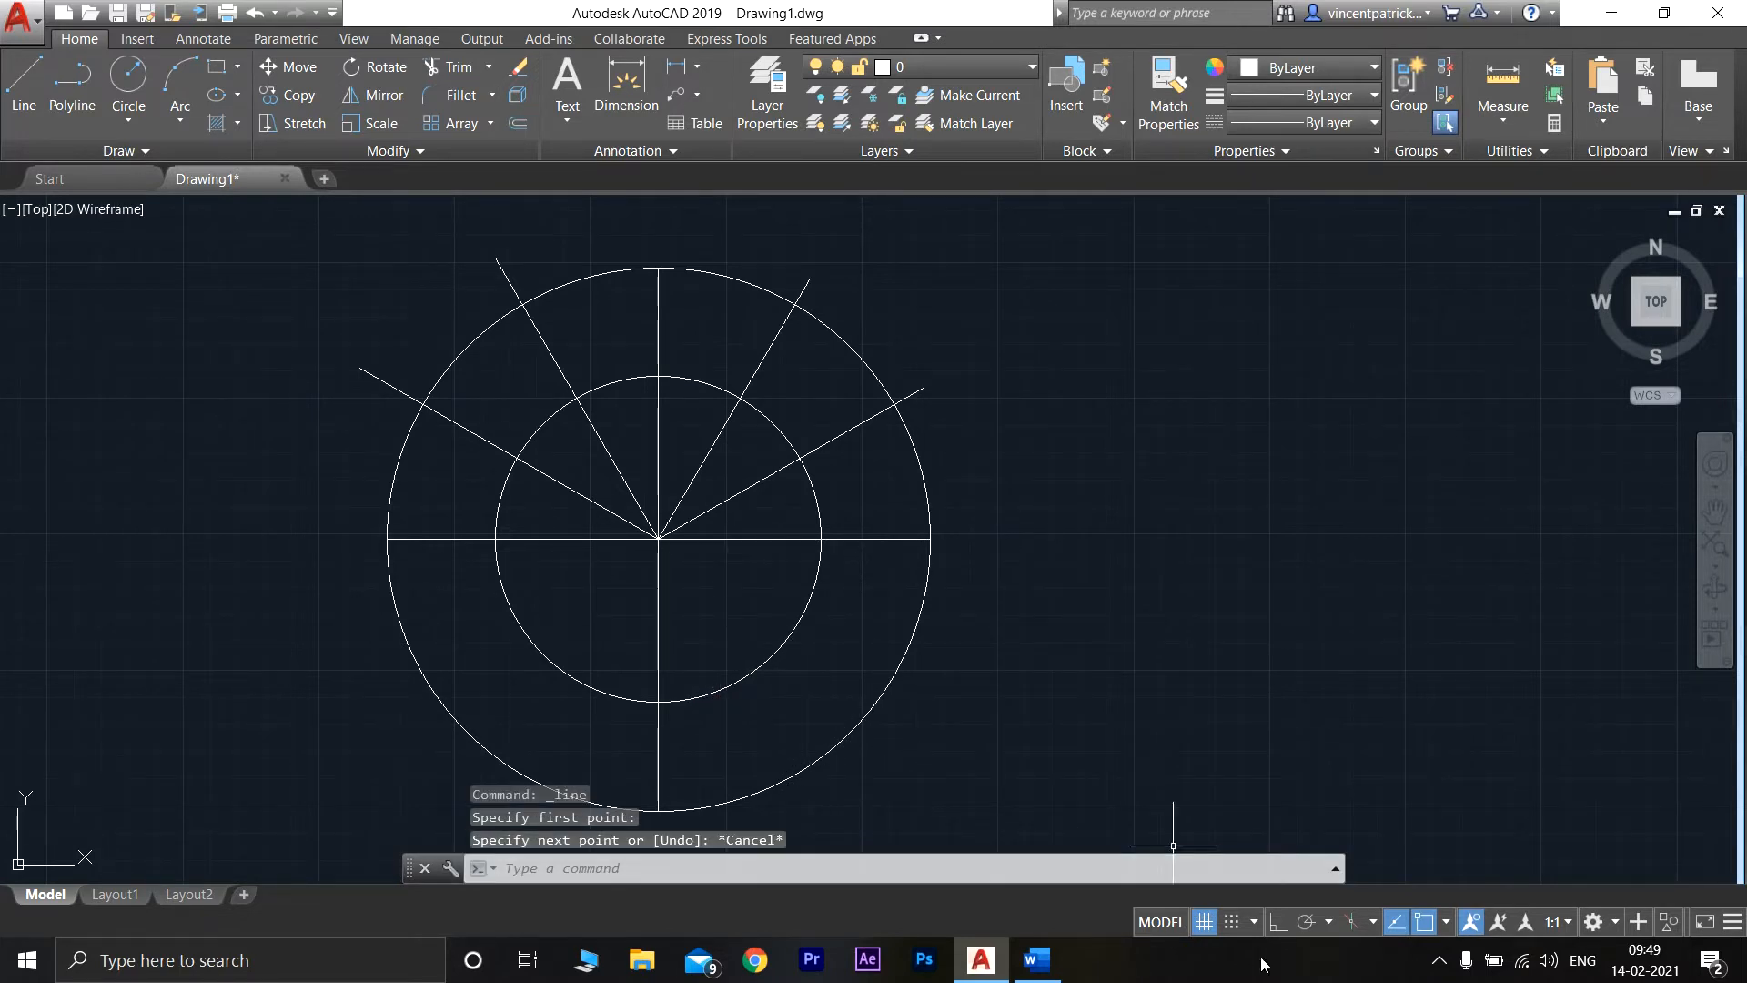
# - With Ortho off, draw a line from the 120° line's outer-circle intersection through the center to just beyond the outer circle at about 300°
pyautogui.click(1279, 923)
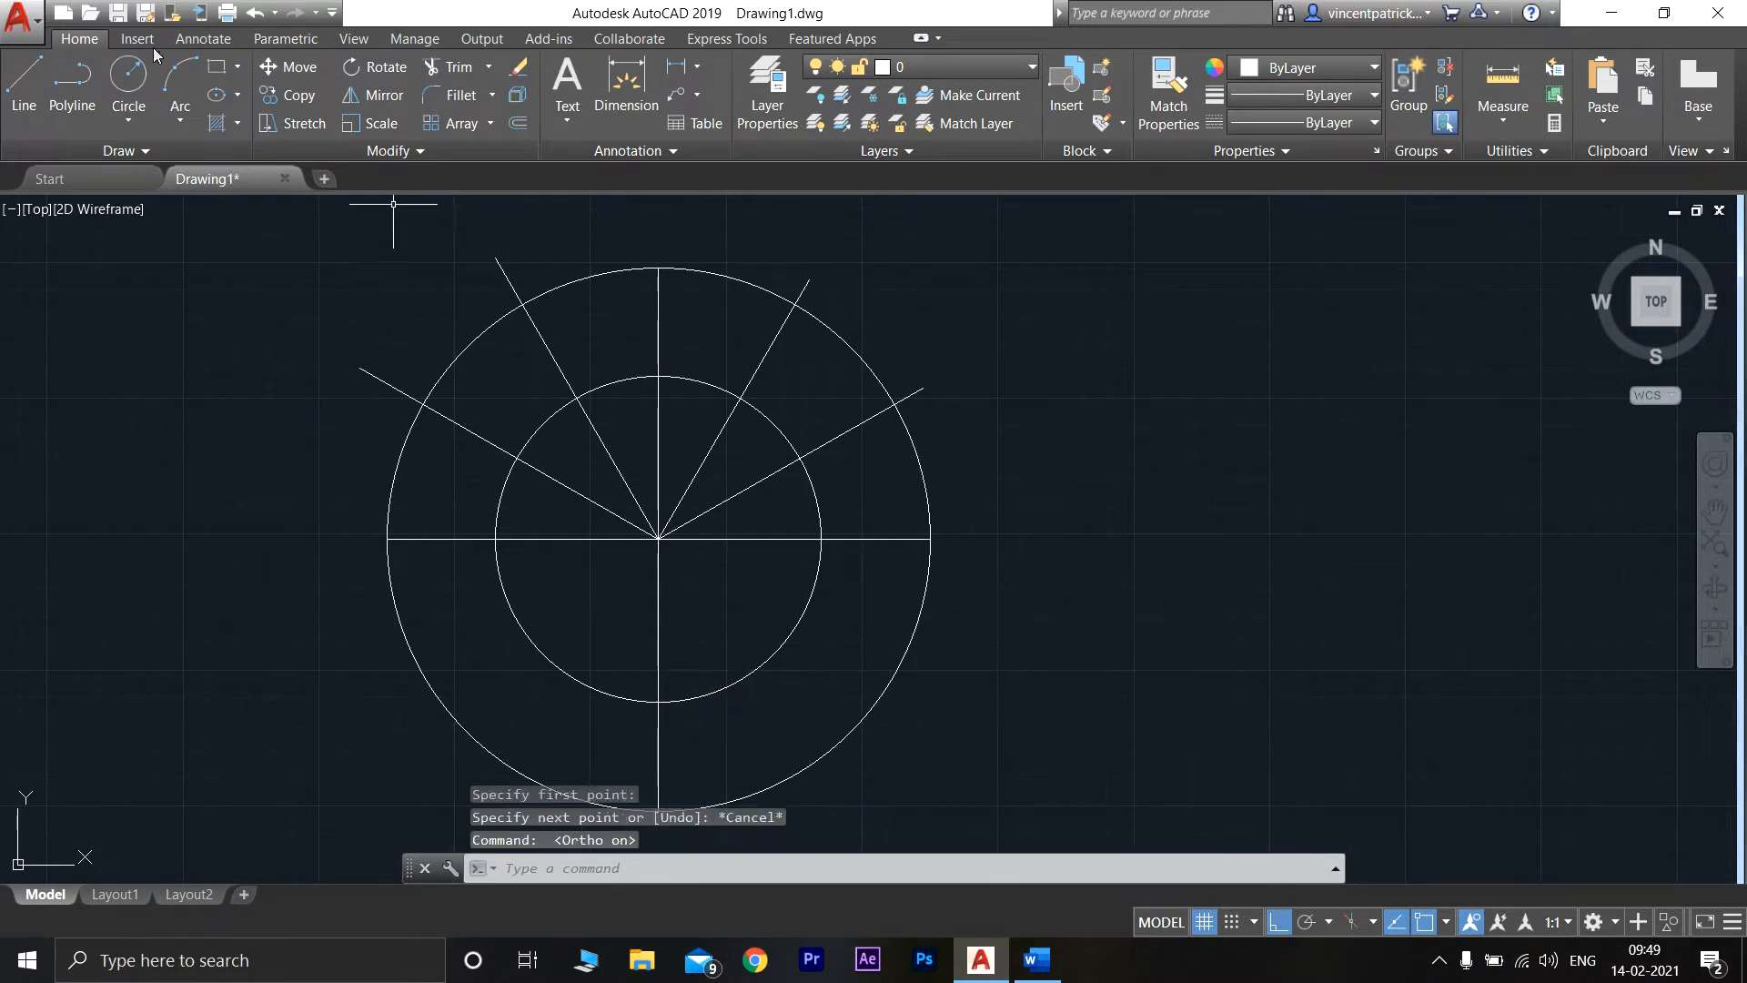
pyautogui.click(24, 87)
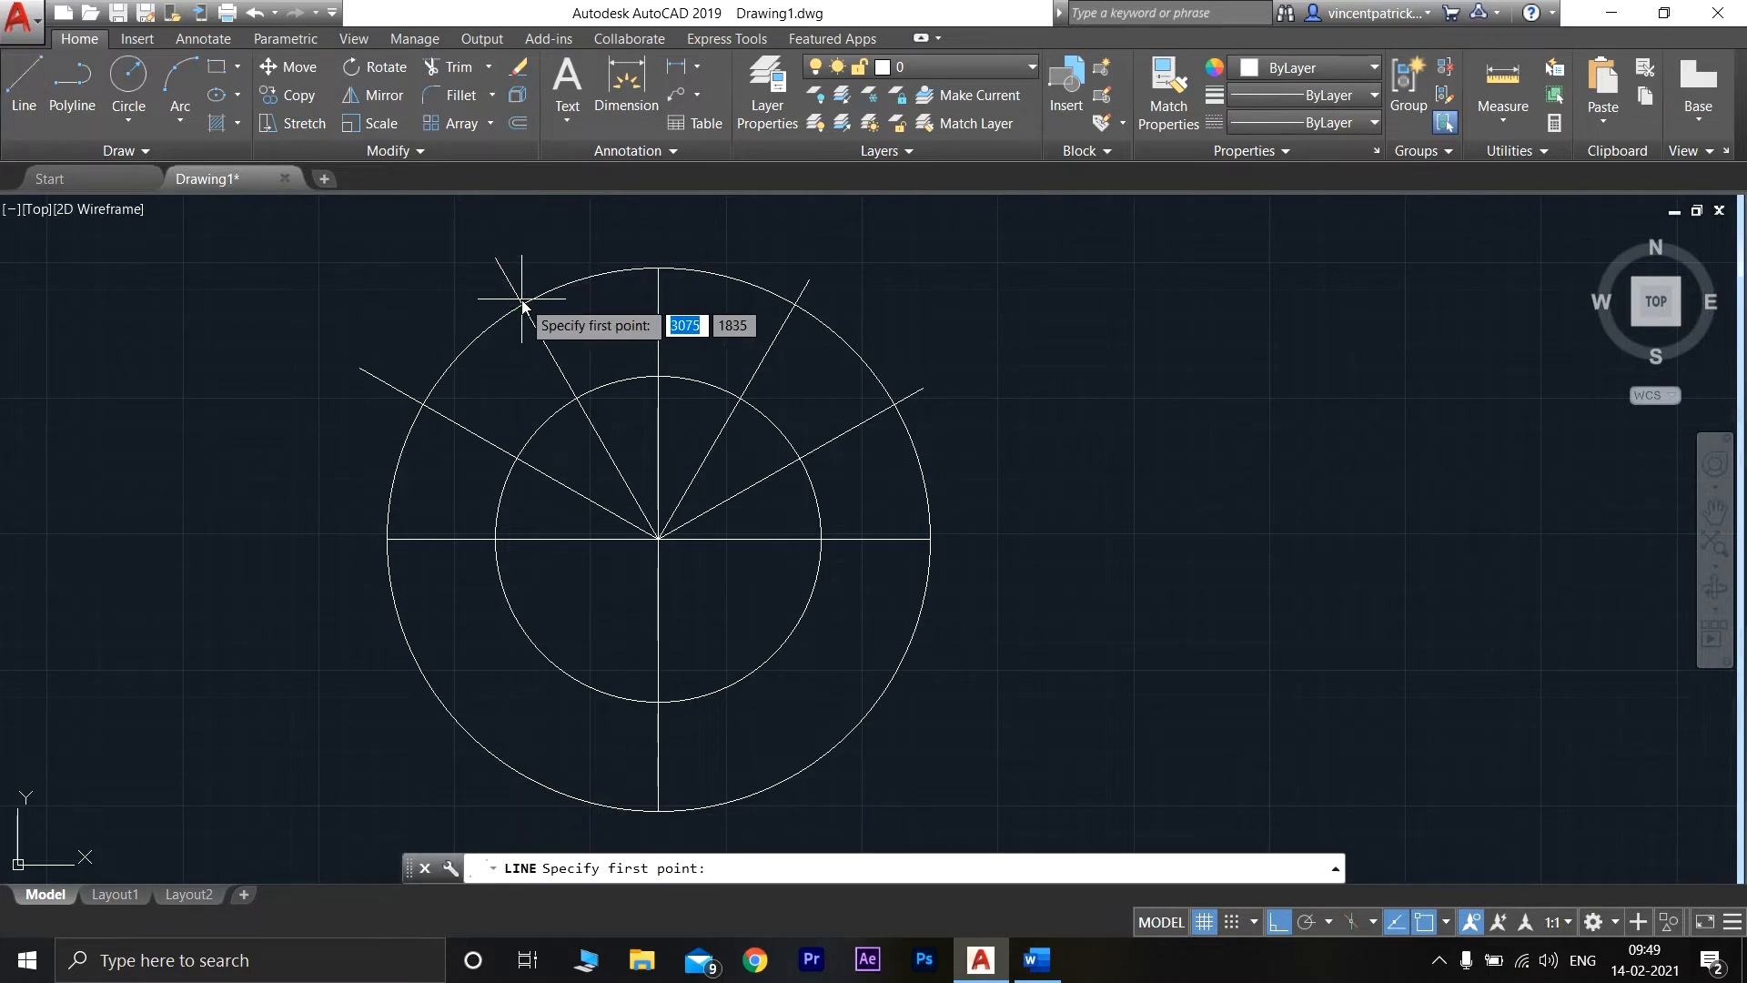
pyautogui.click(522, 302)
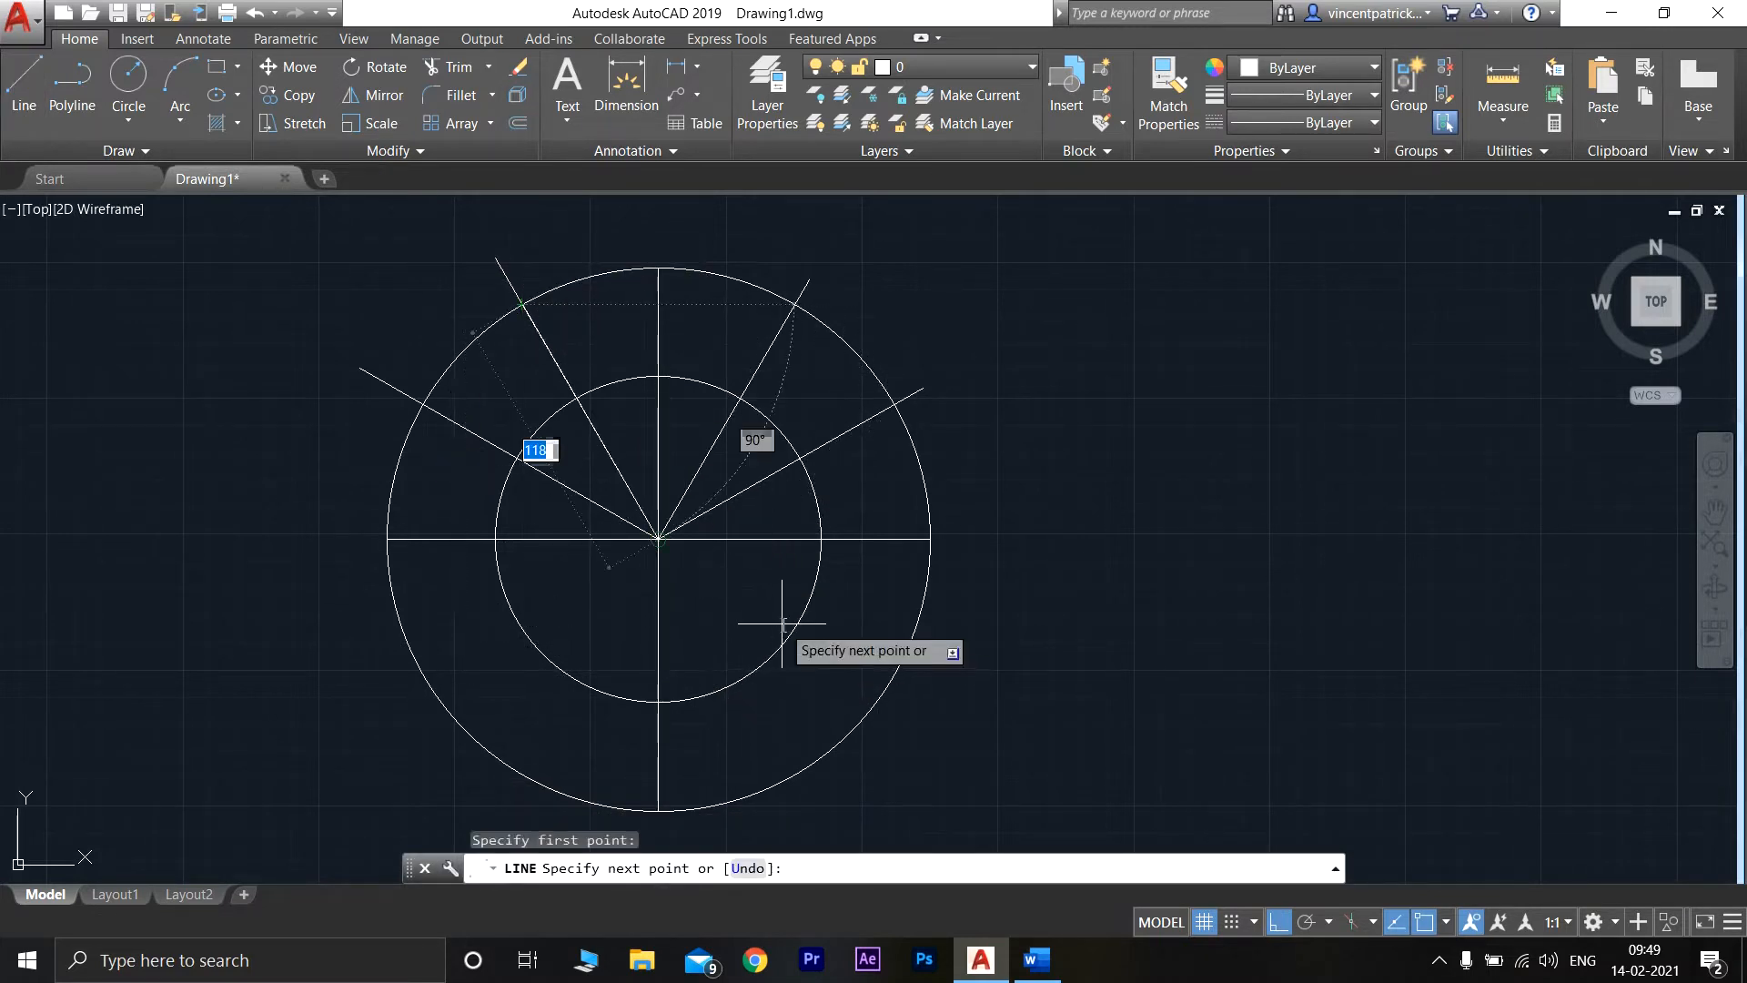
pyautogui.click(1265, 923)
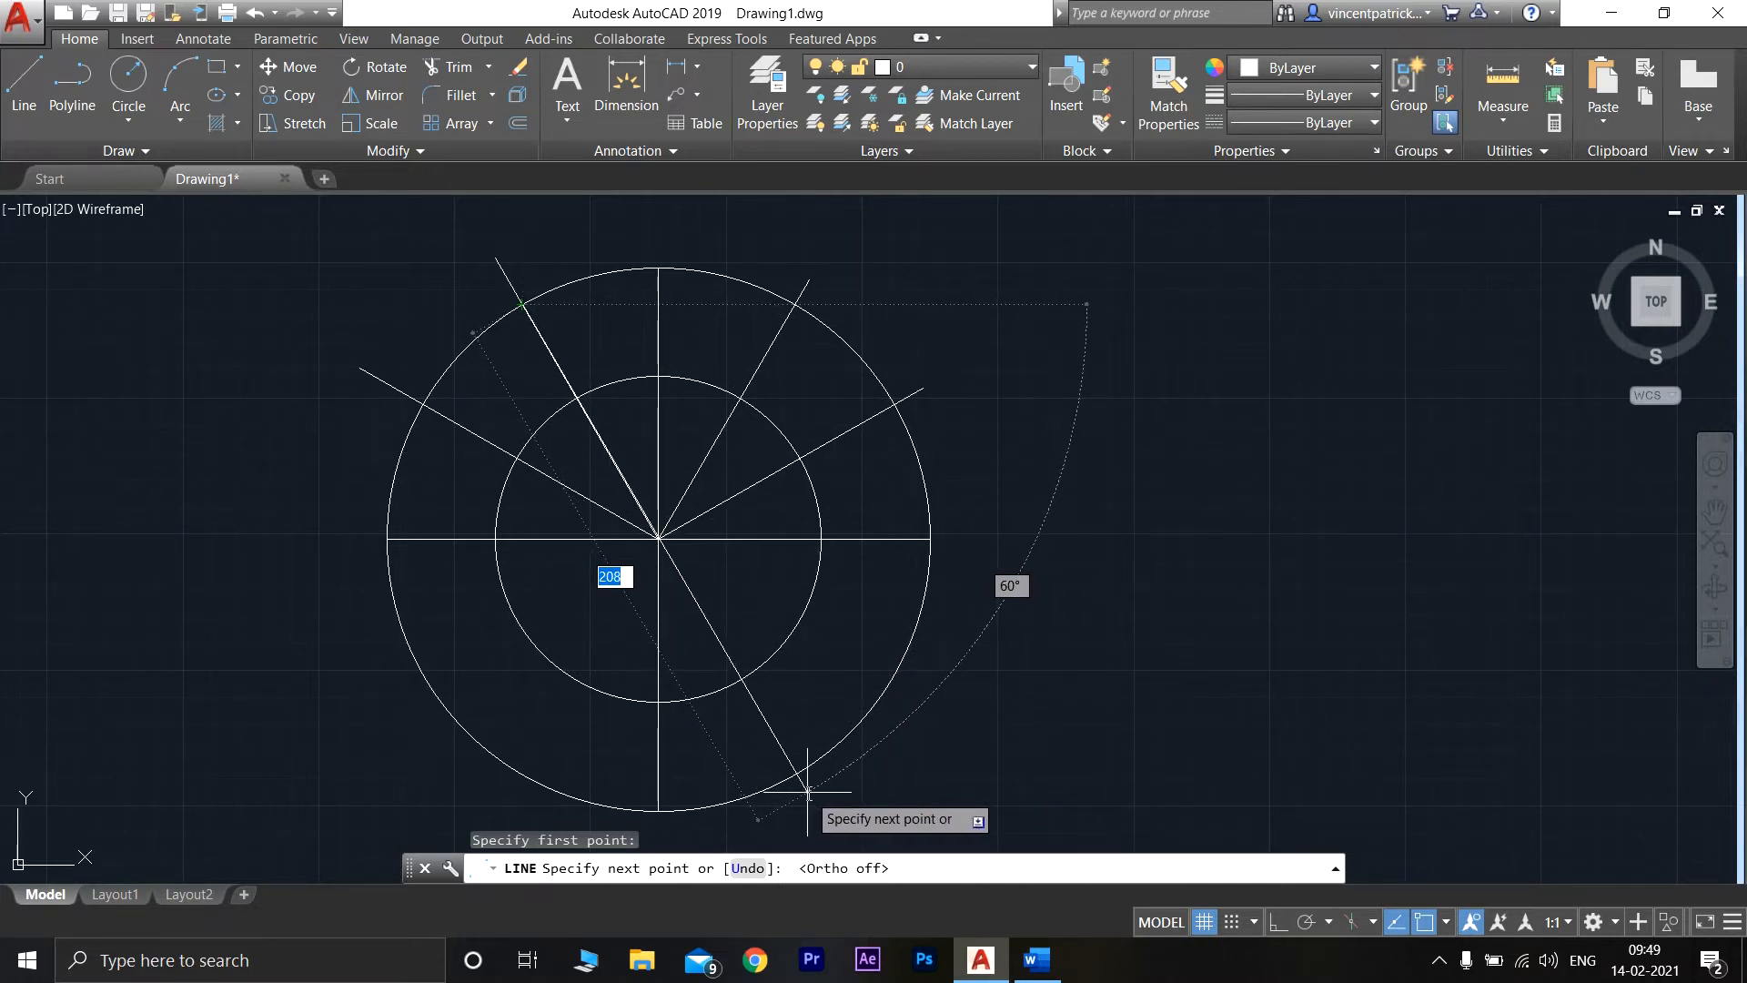
pyautogui.click(808, 794)
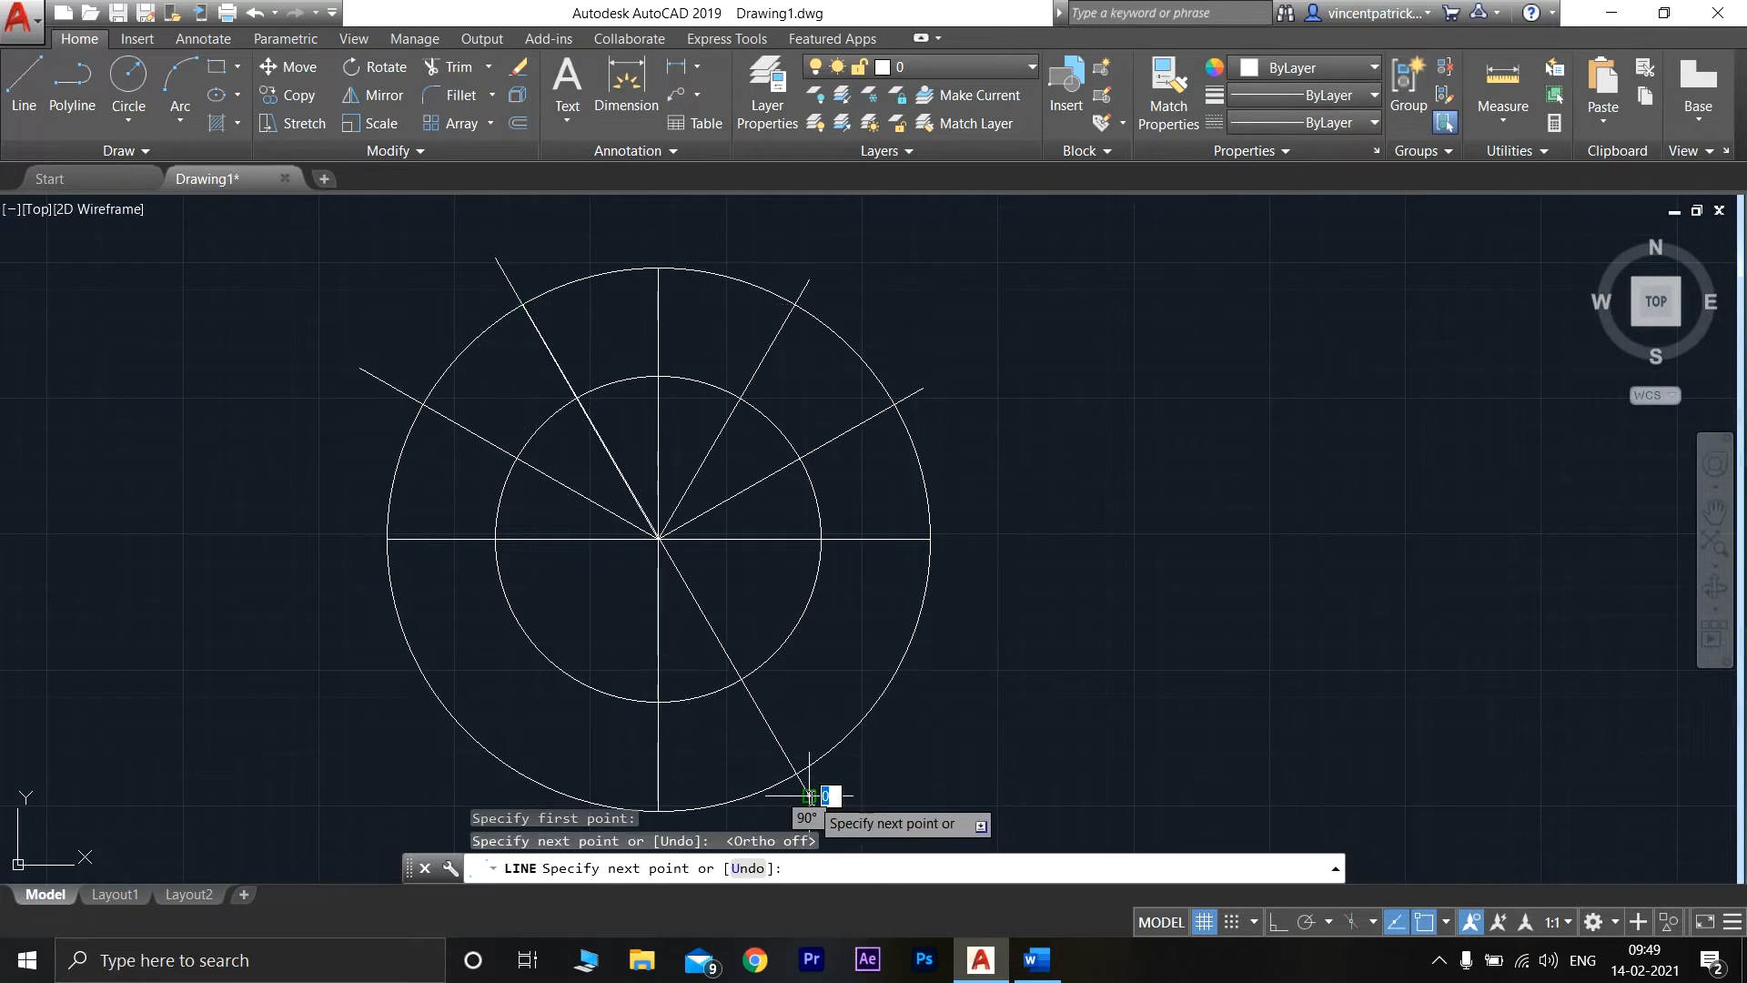
pyautogui.press('Return')
# - Draw a line from the common center at about 240° to a point beyond the outer circle in the lower-left quadrant
pyautogui.click(25, 98)
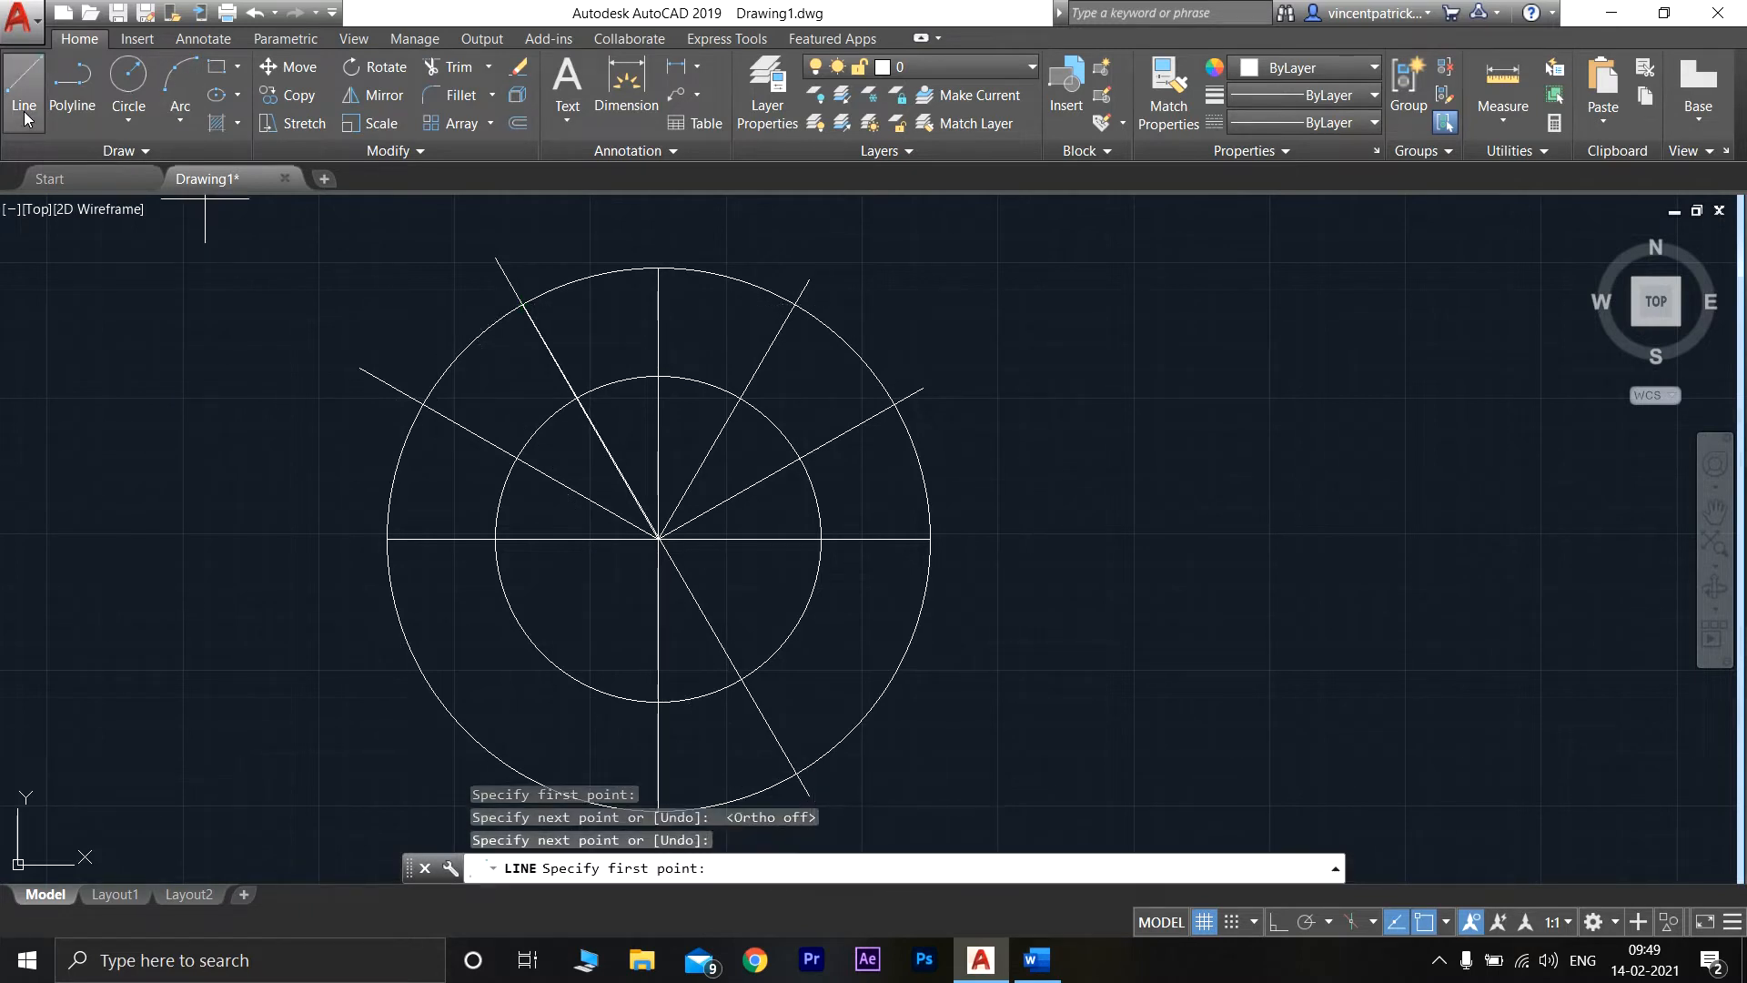
pyautogui.click(658, 539)
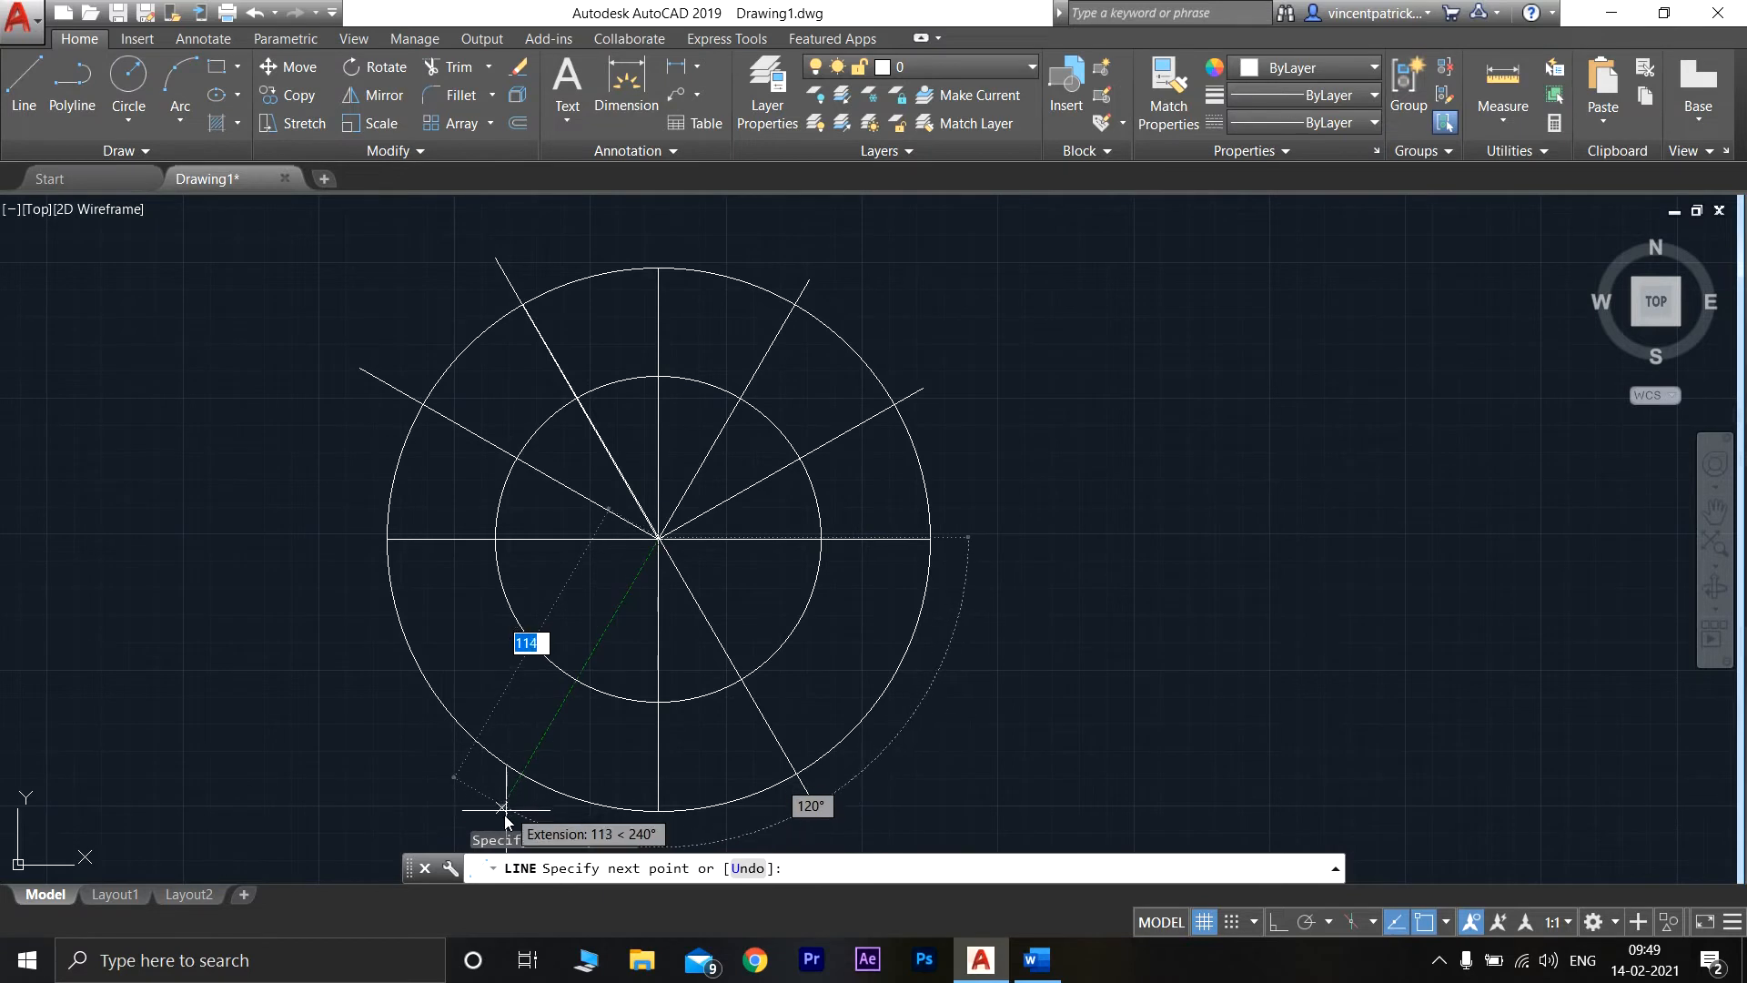
pyautogui.click(496, 822)
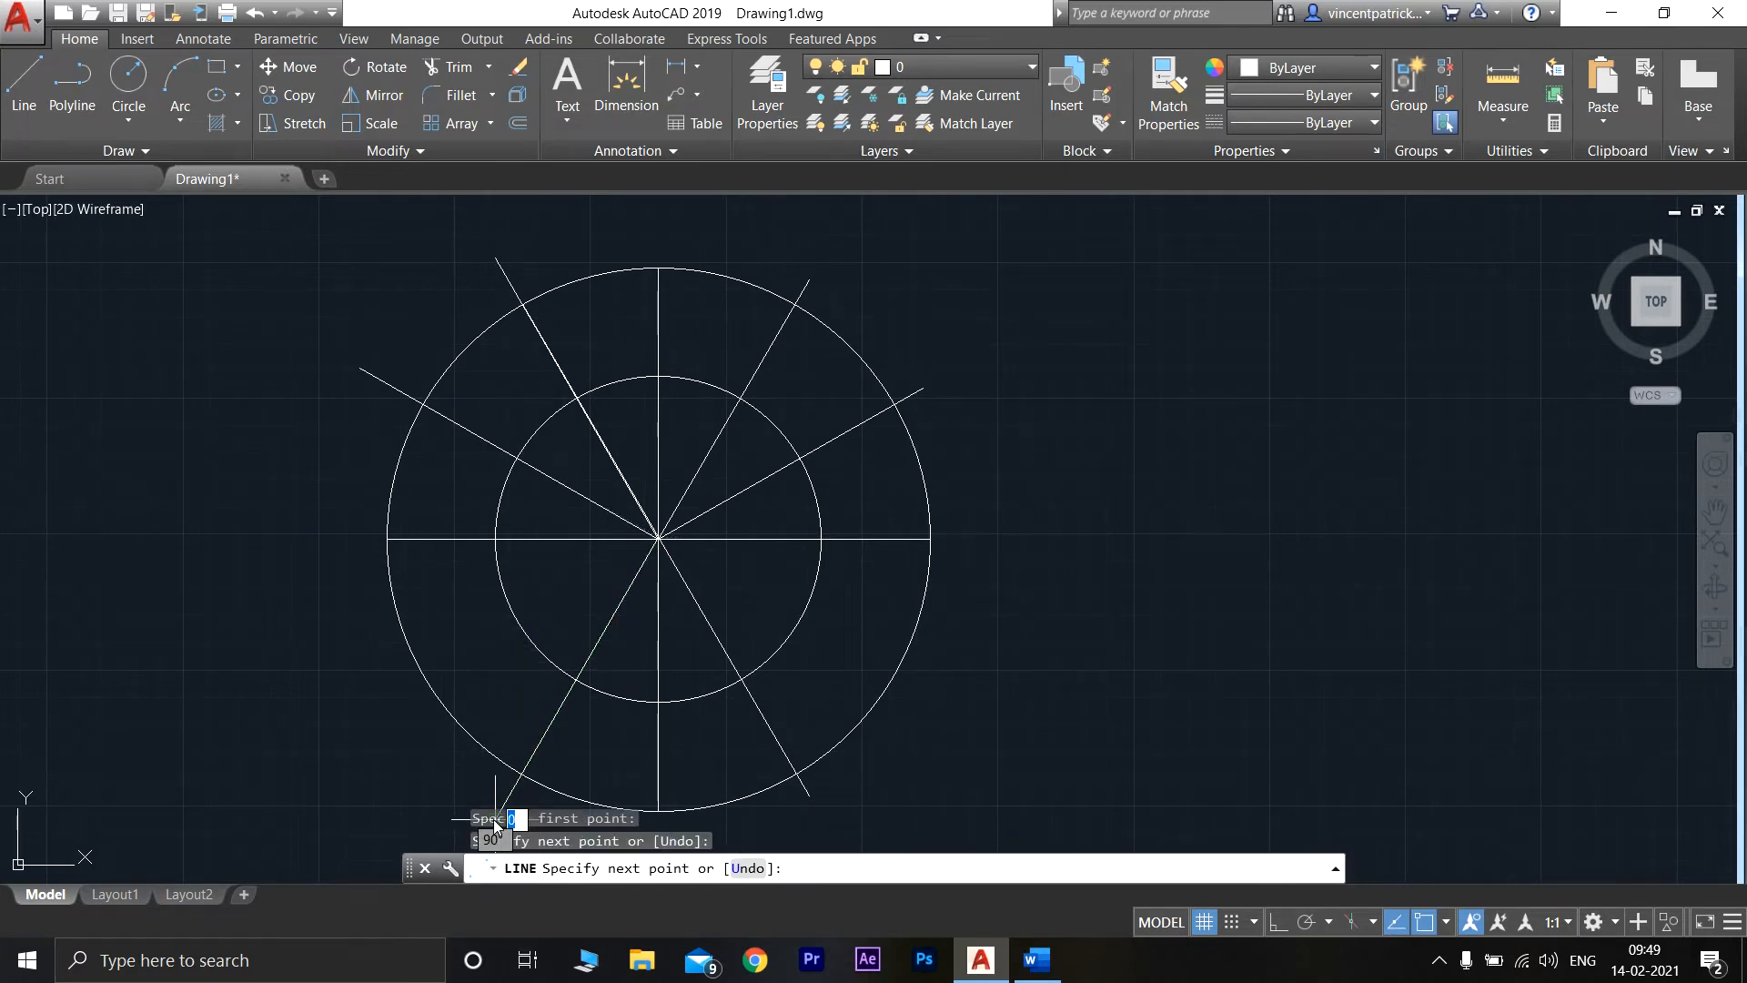
pyautogui.press('Return')
# - Draw a line from the common center at about 210° to a point beyond the outer circle in the lower-left quadrant
pyautogui.click(22, 86)
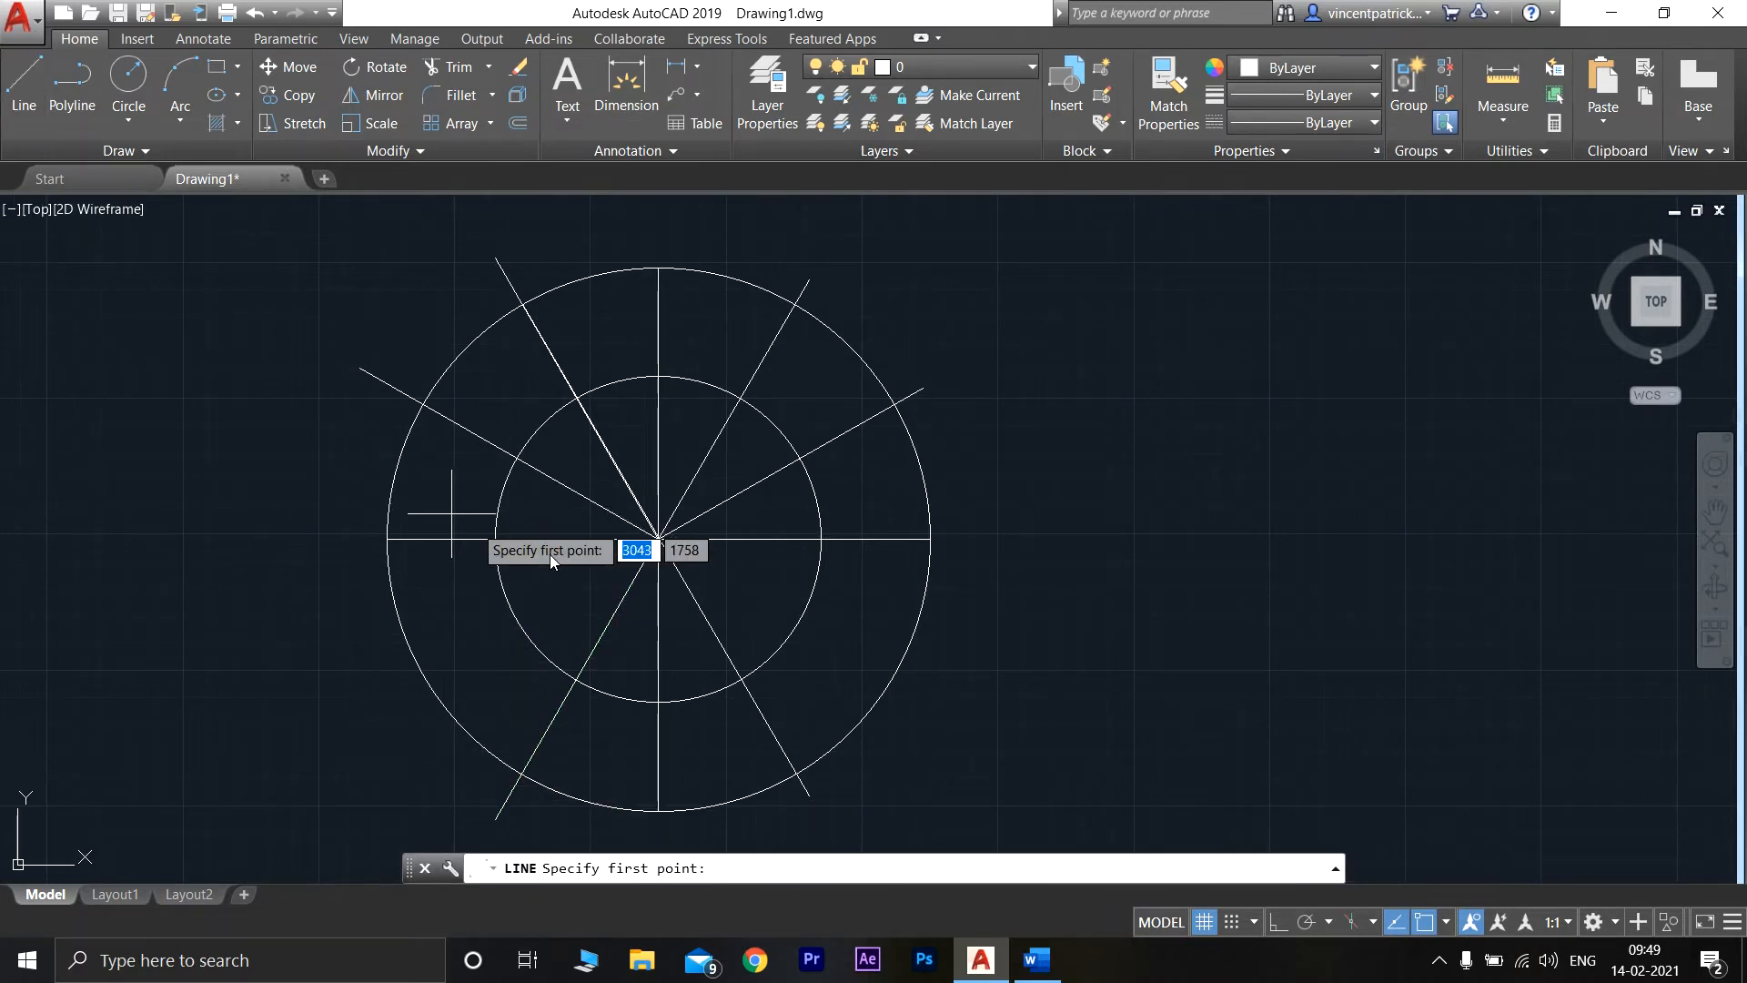
pyautogui.click(658, 538)
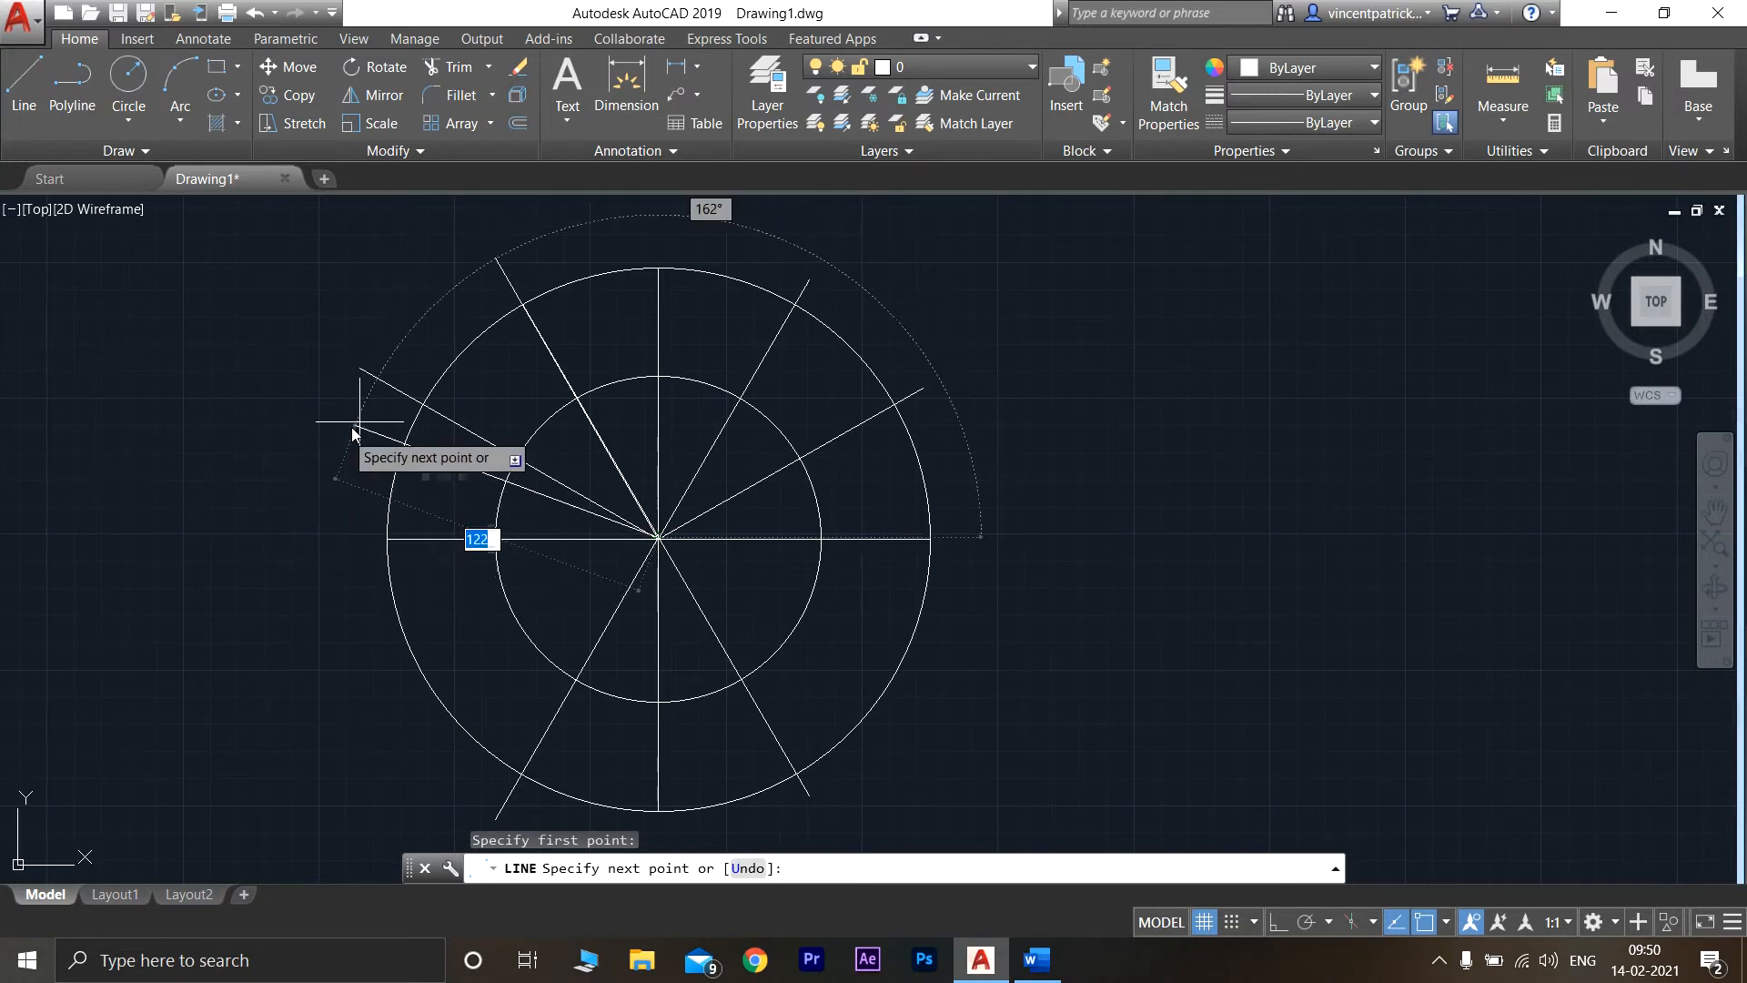
pyautogui.click(349, 719)
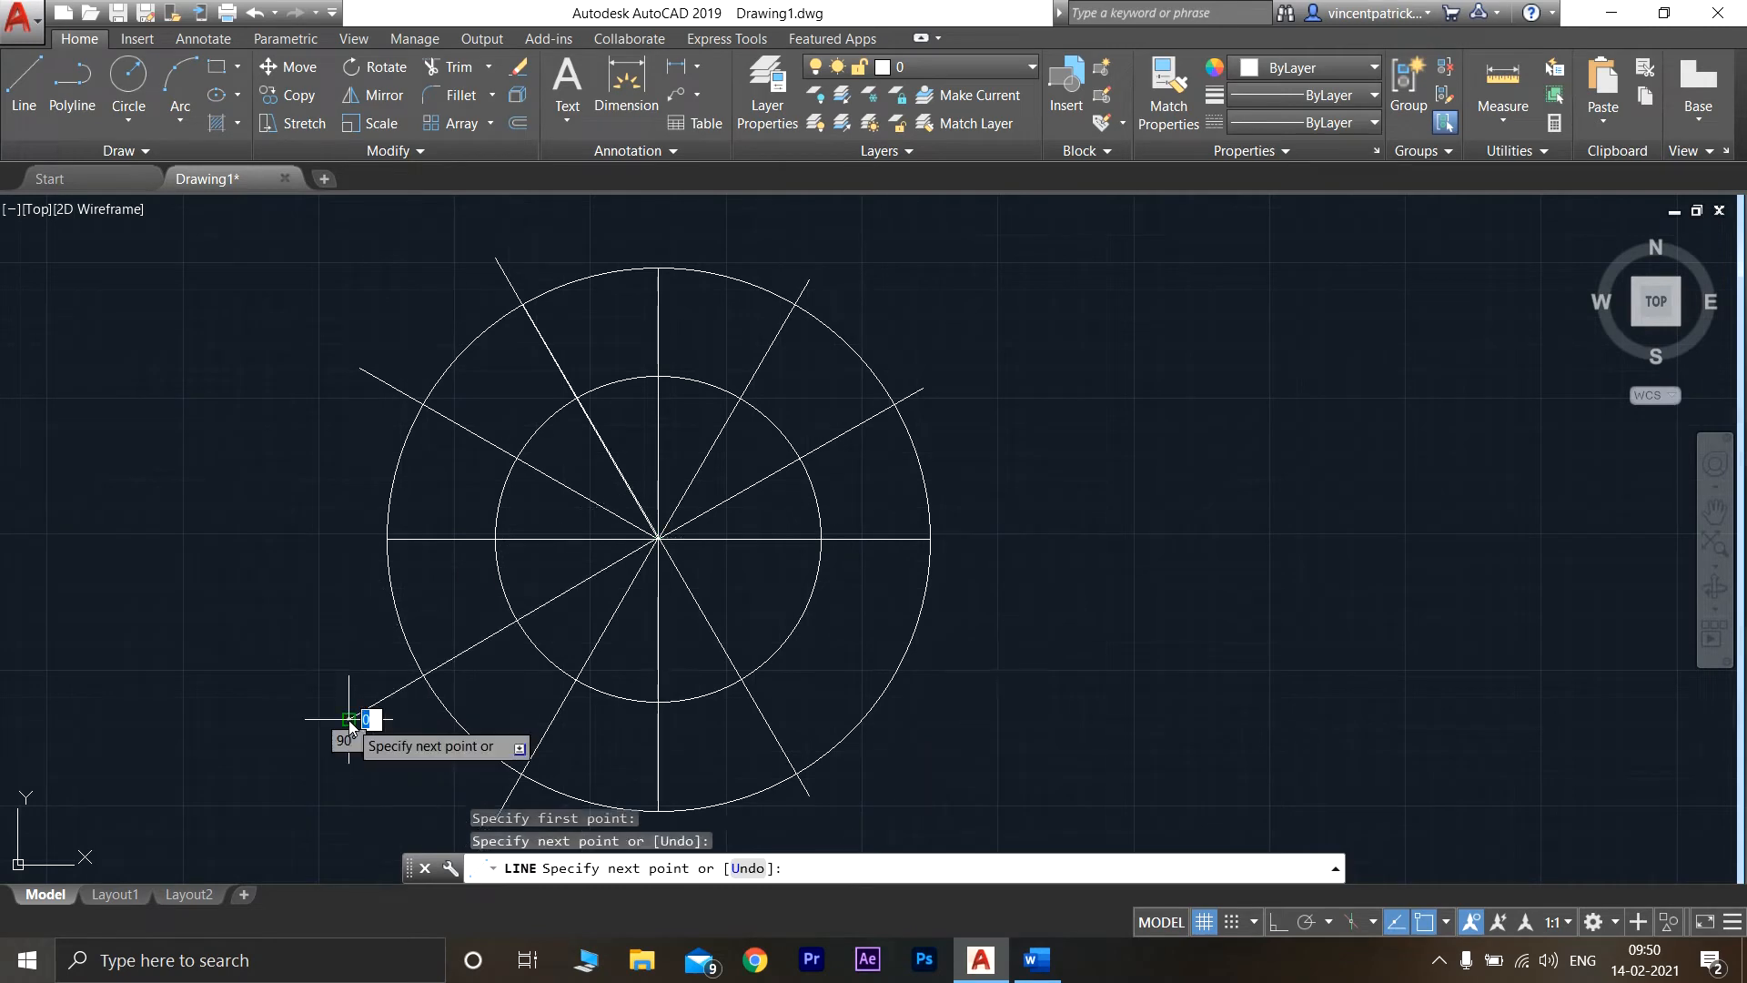
pyautogui.press('Return')
# - Draw a line from the common center at about 330° to a point beyond the outer circle in the lower-right quadrant
pyautogui.scroll(-4, 435, 641)
pyautogui.scroll(4, 460, 585)
pyautogui.moveTo(537, 625); pyautogui.dragTo(506, 454, button='middle')
pyautogui.click(24, 87)
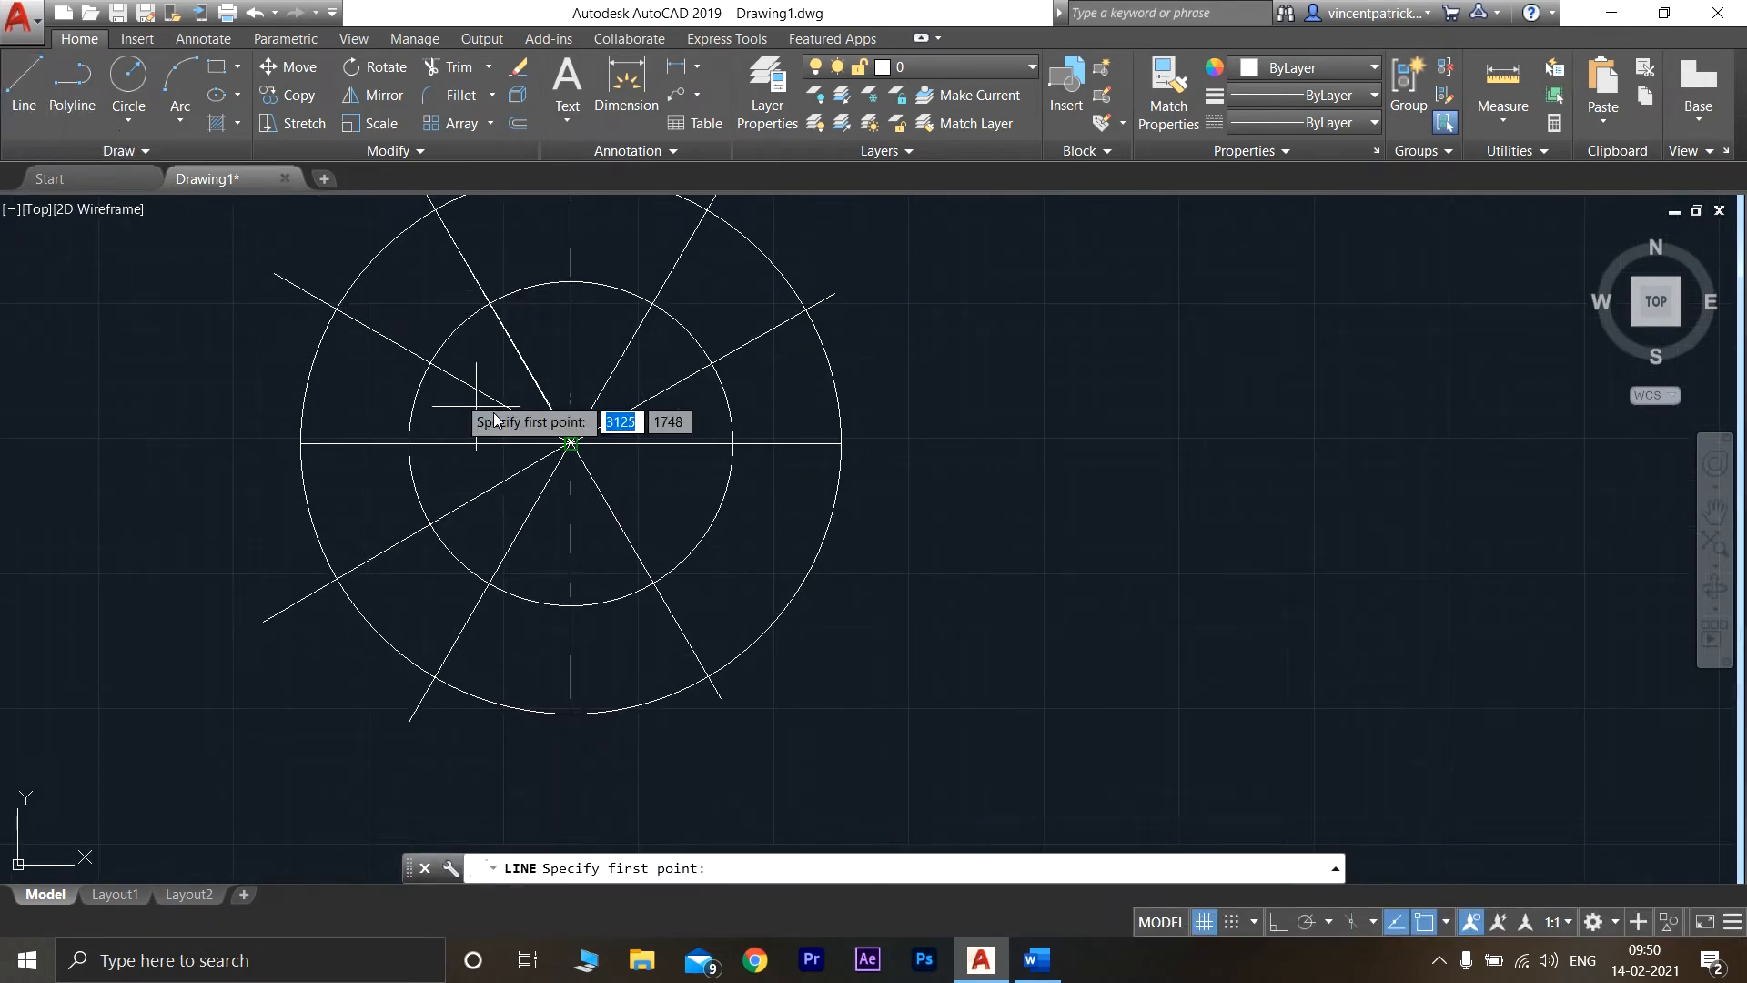
pyautogui.click(570, 444)
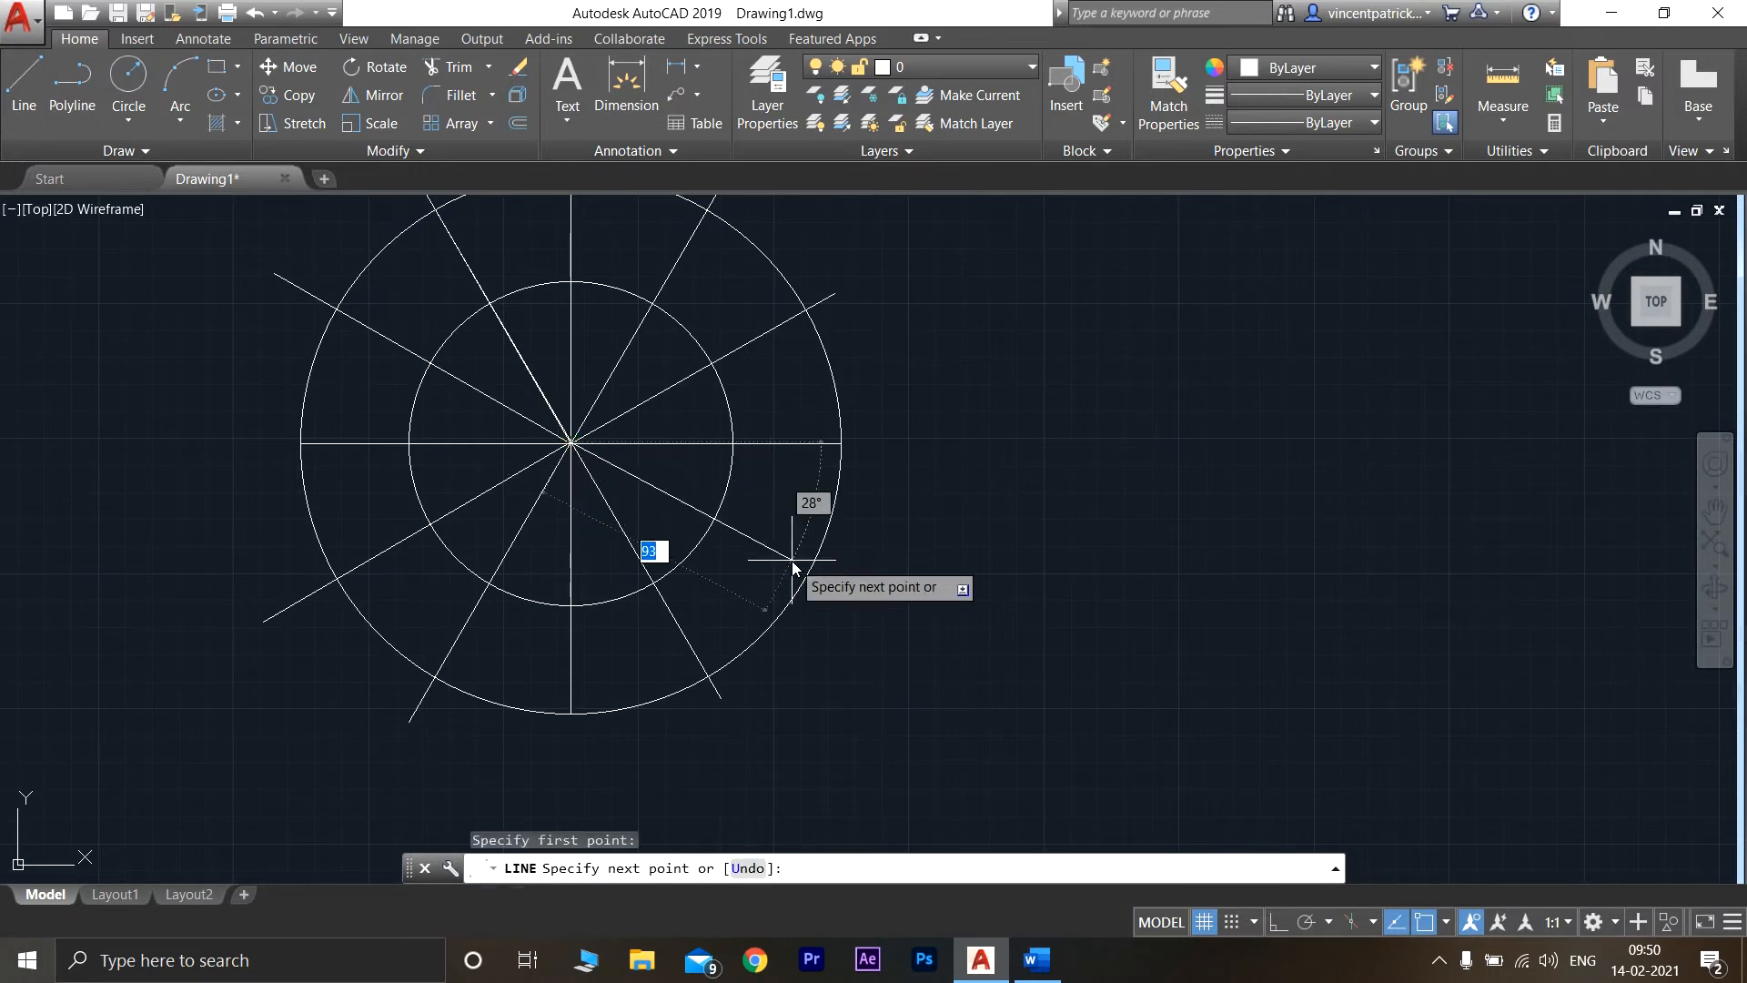
pyautogui.click(857, 610)
pyautogui.press('Return')
# - Using the outer circle as the cutting edge, trim the overhanging ends of the radial lines at 60°, 30° and 330°
pyautogui.scroll(2, 843, 497)
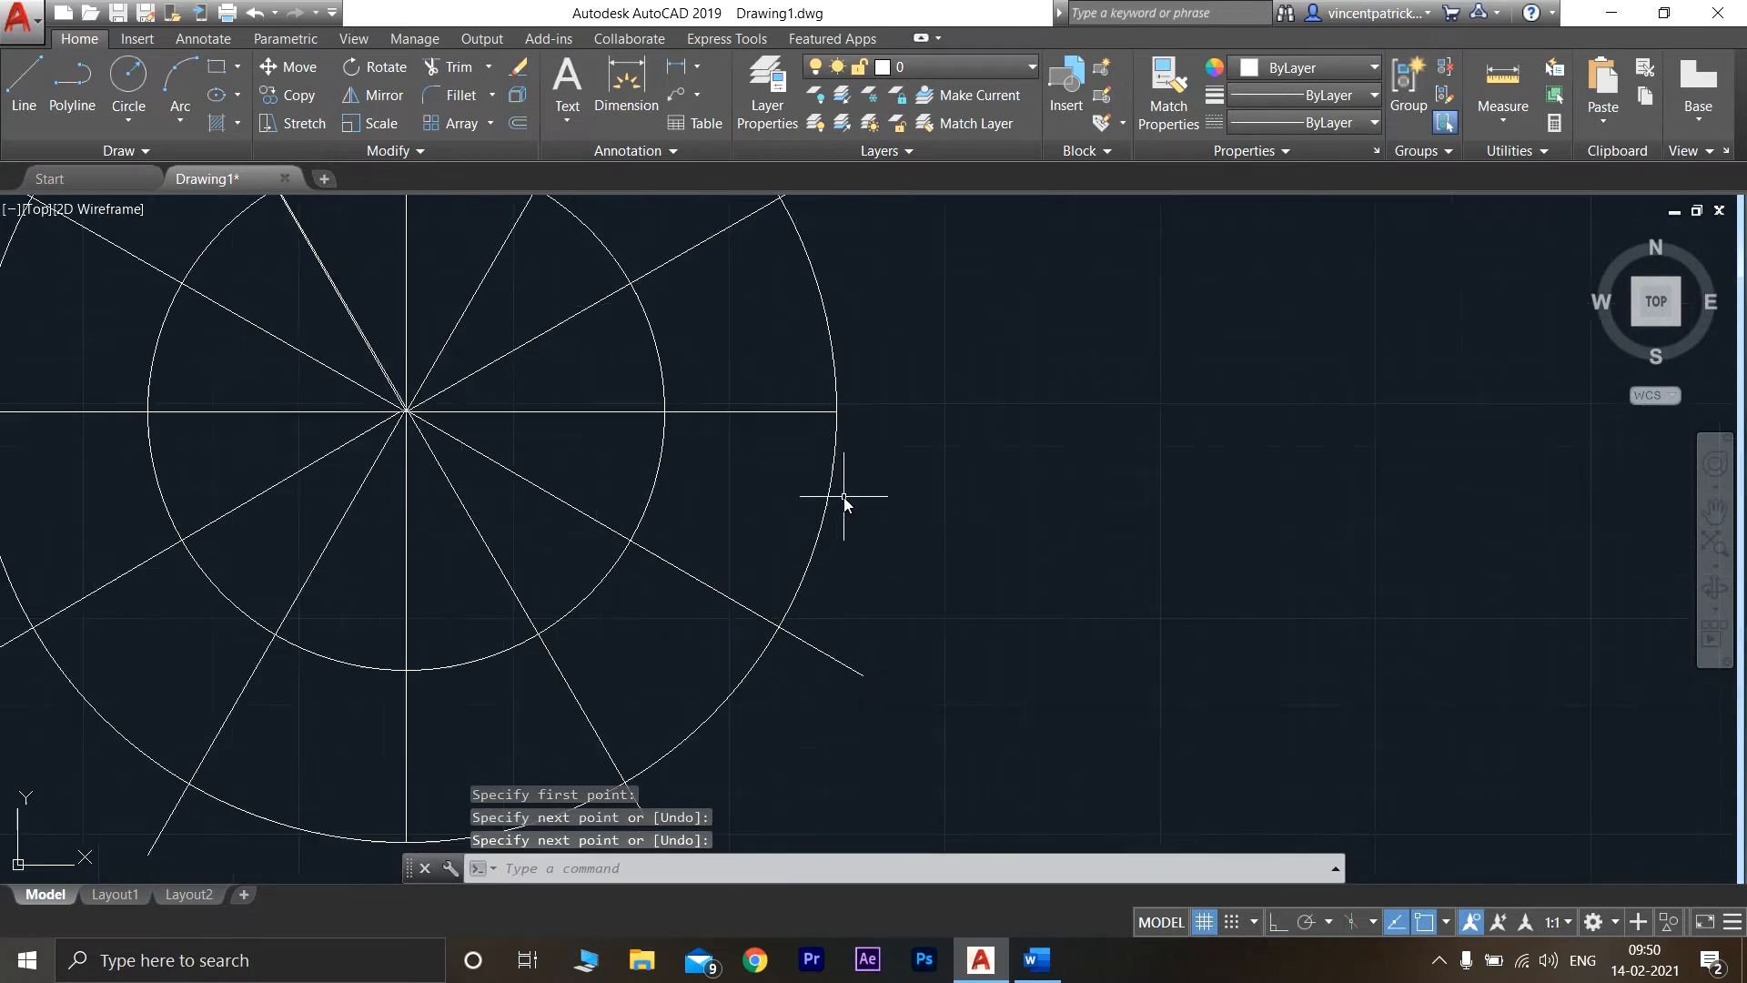
pyautogui.scroll(-2, 842, 499)
pyautogui.scroll(-2, 919, 521)
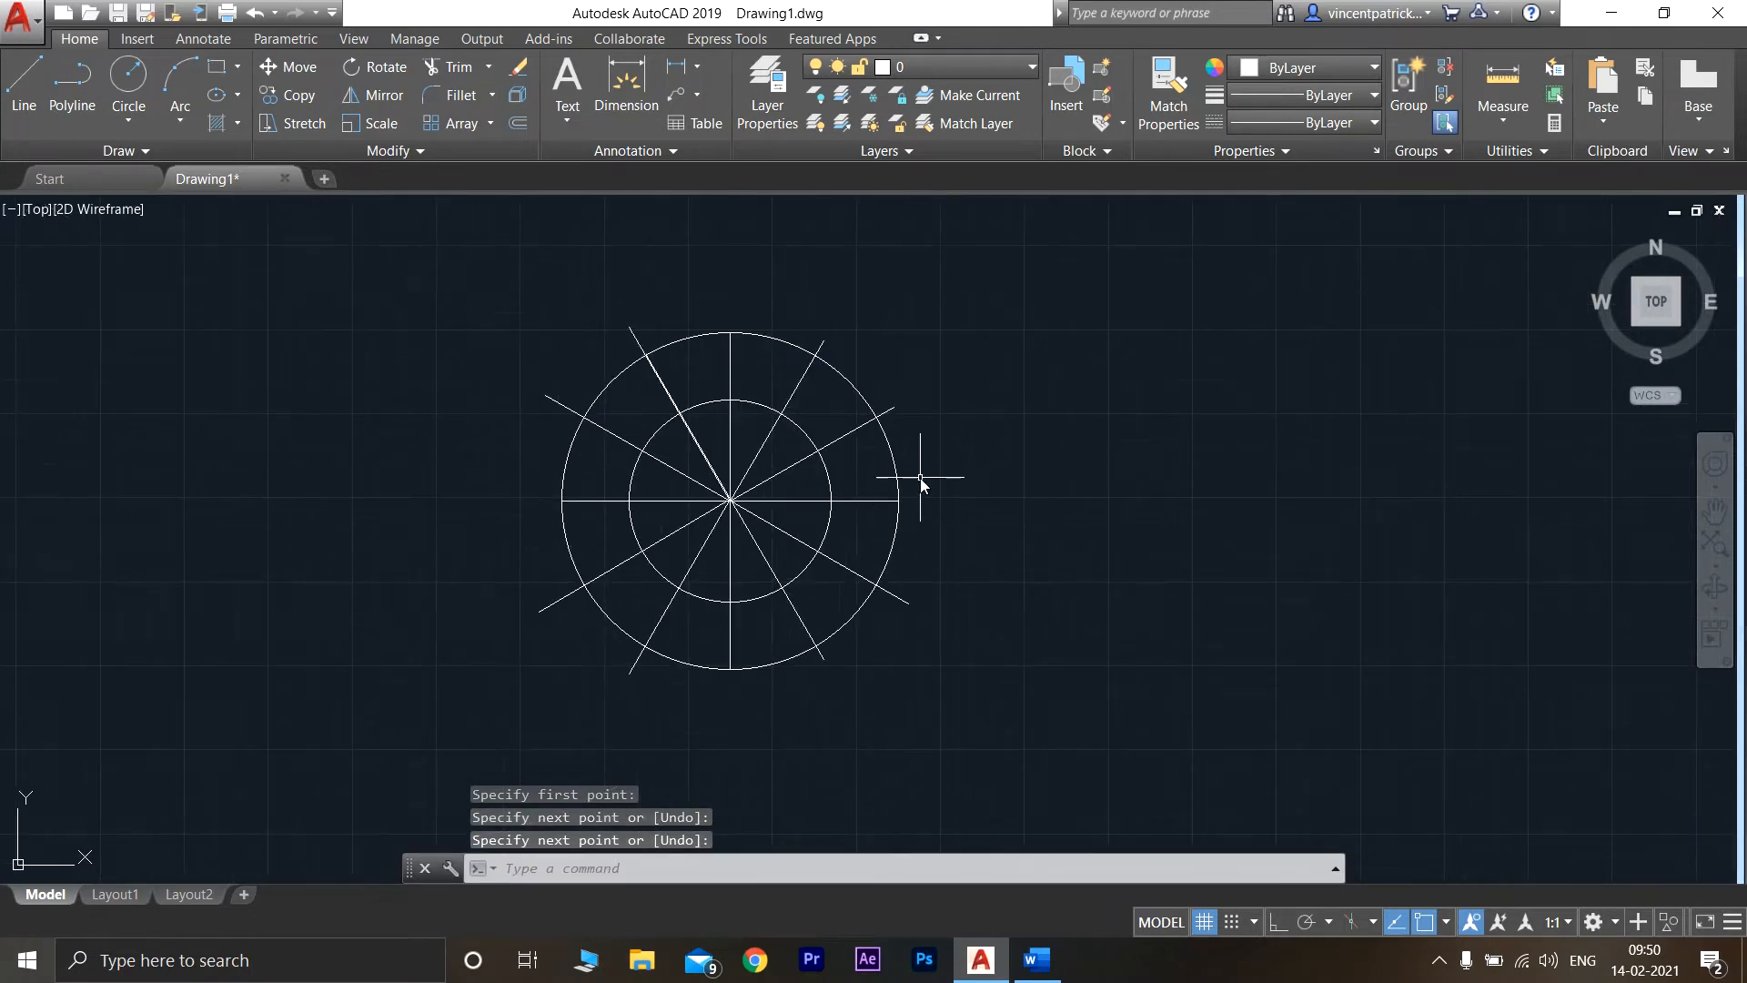
pyautogui.scroll(2, 920, 480)
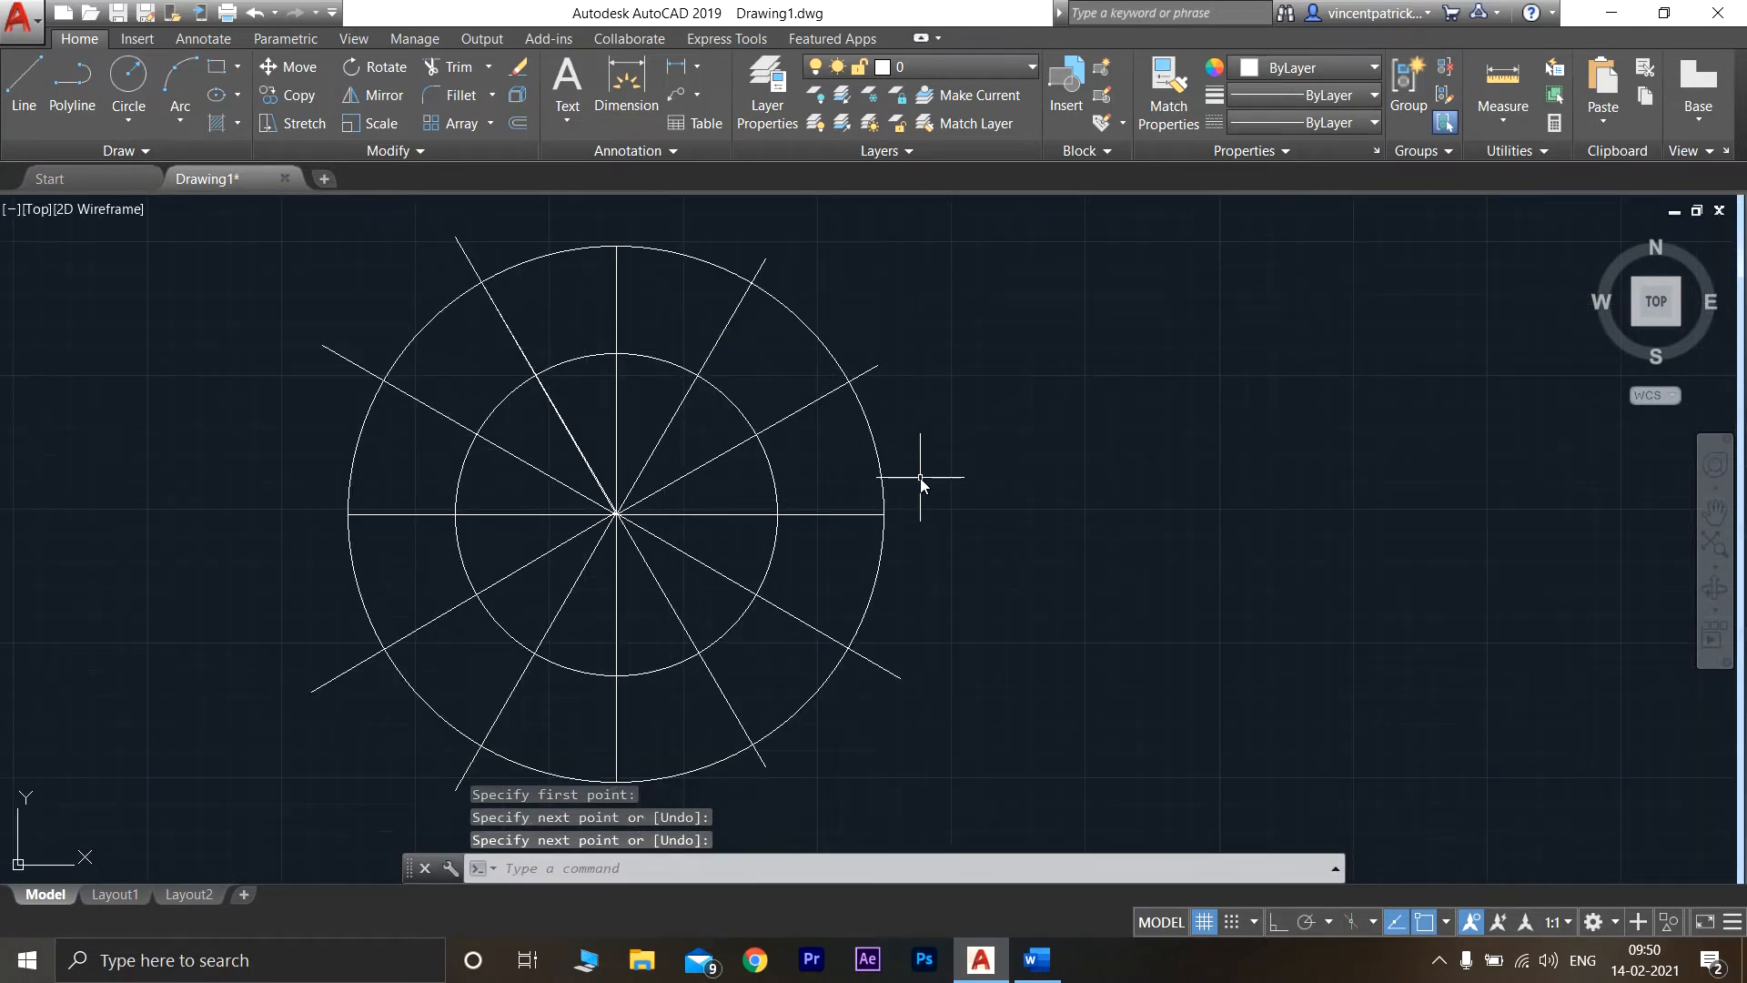
pyautogui.click(458, 80)
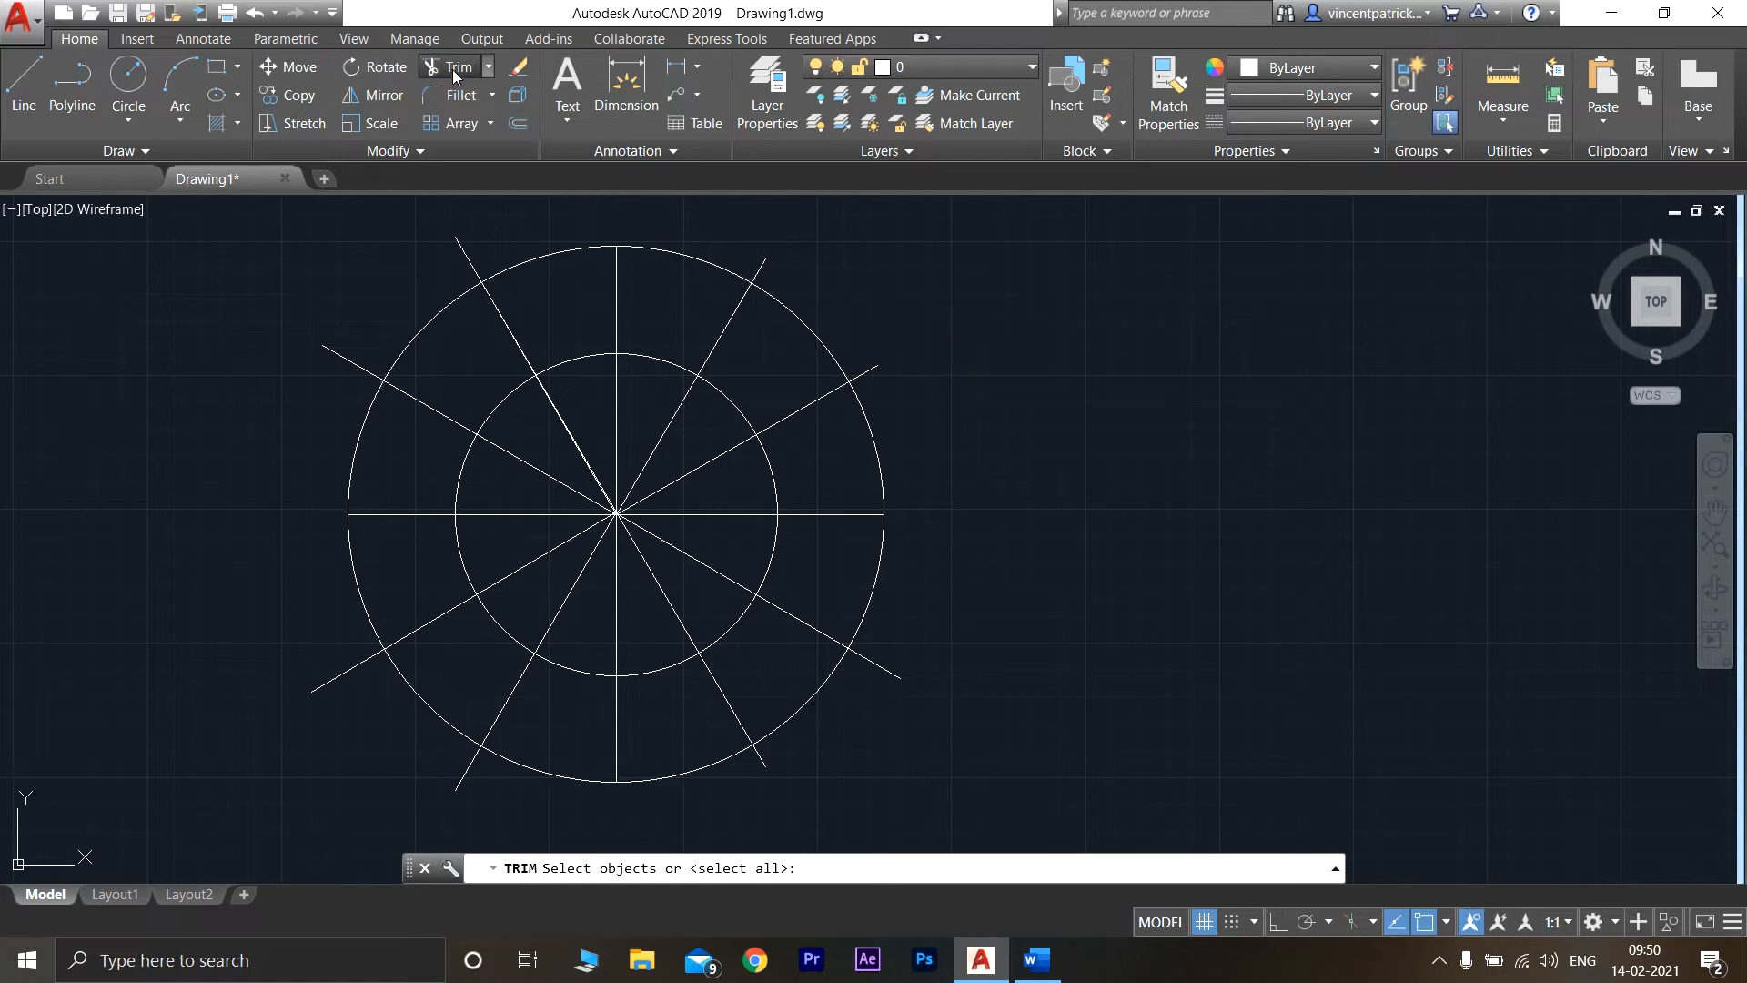
pyautogui.click(797, 324)
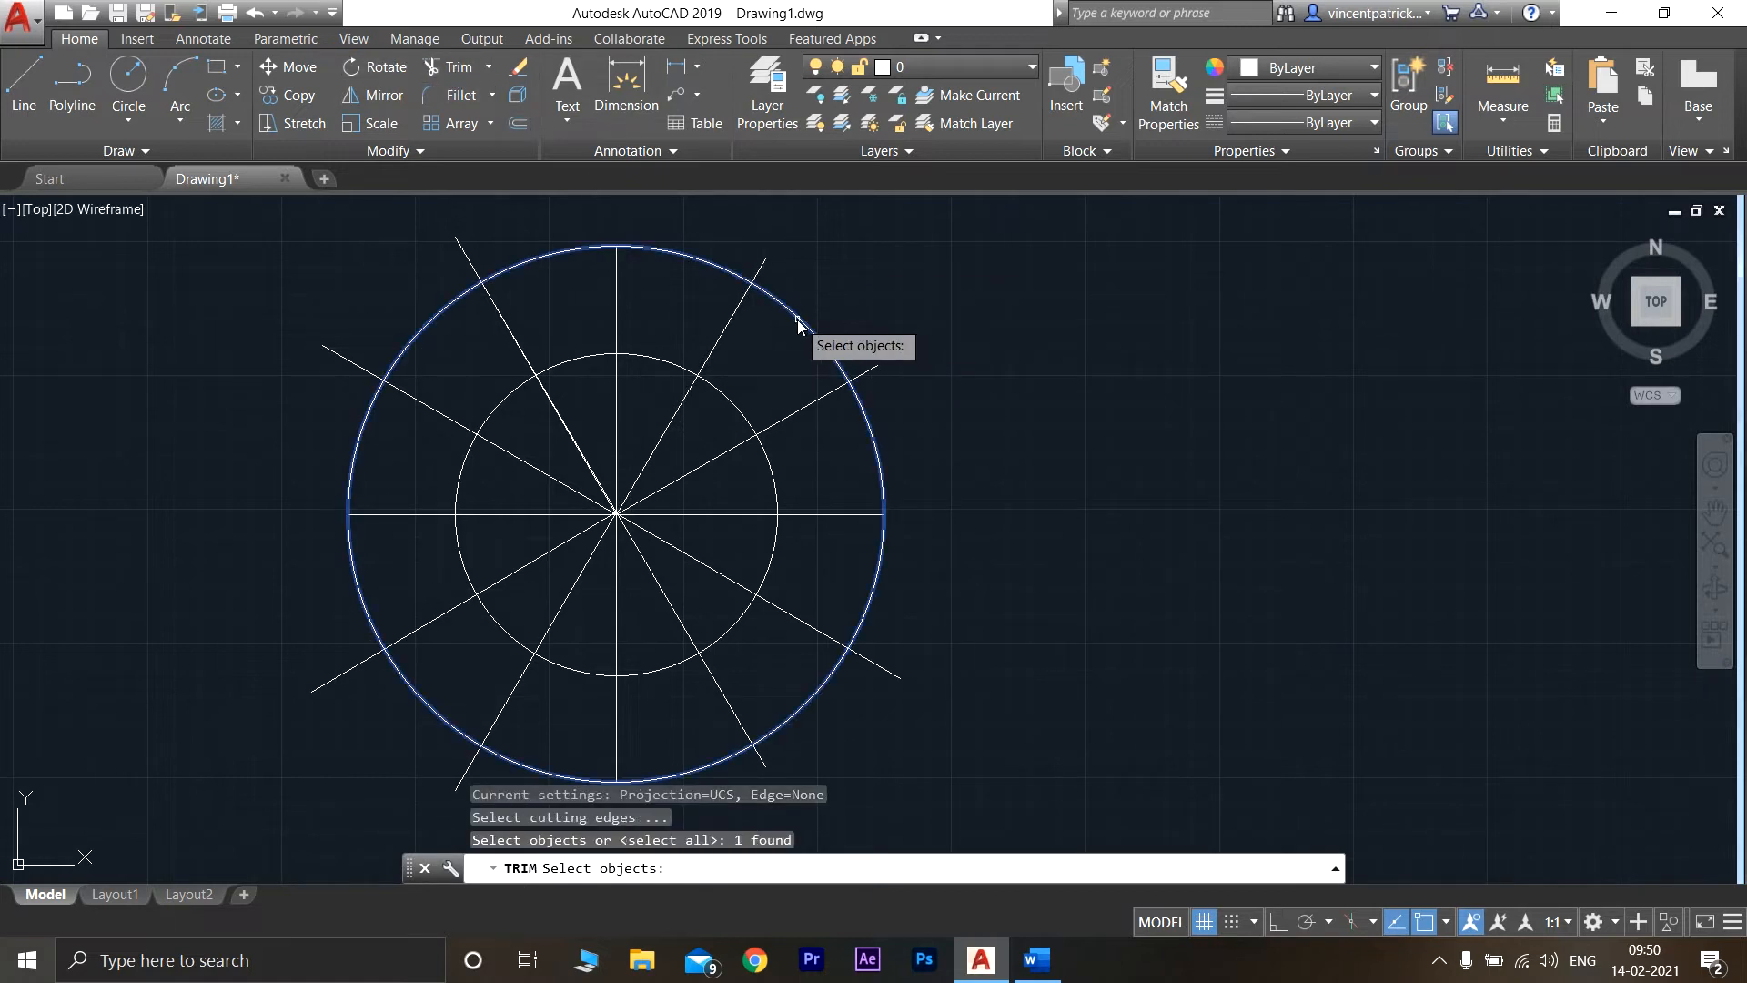
pyautogui.press('Return')
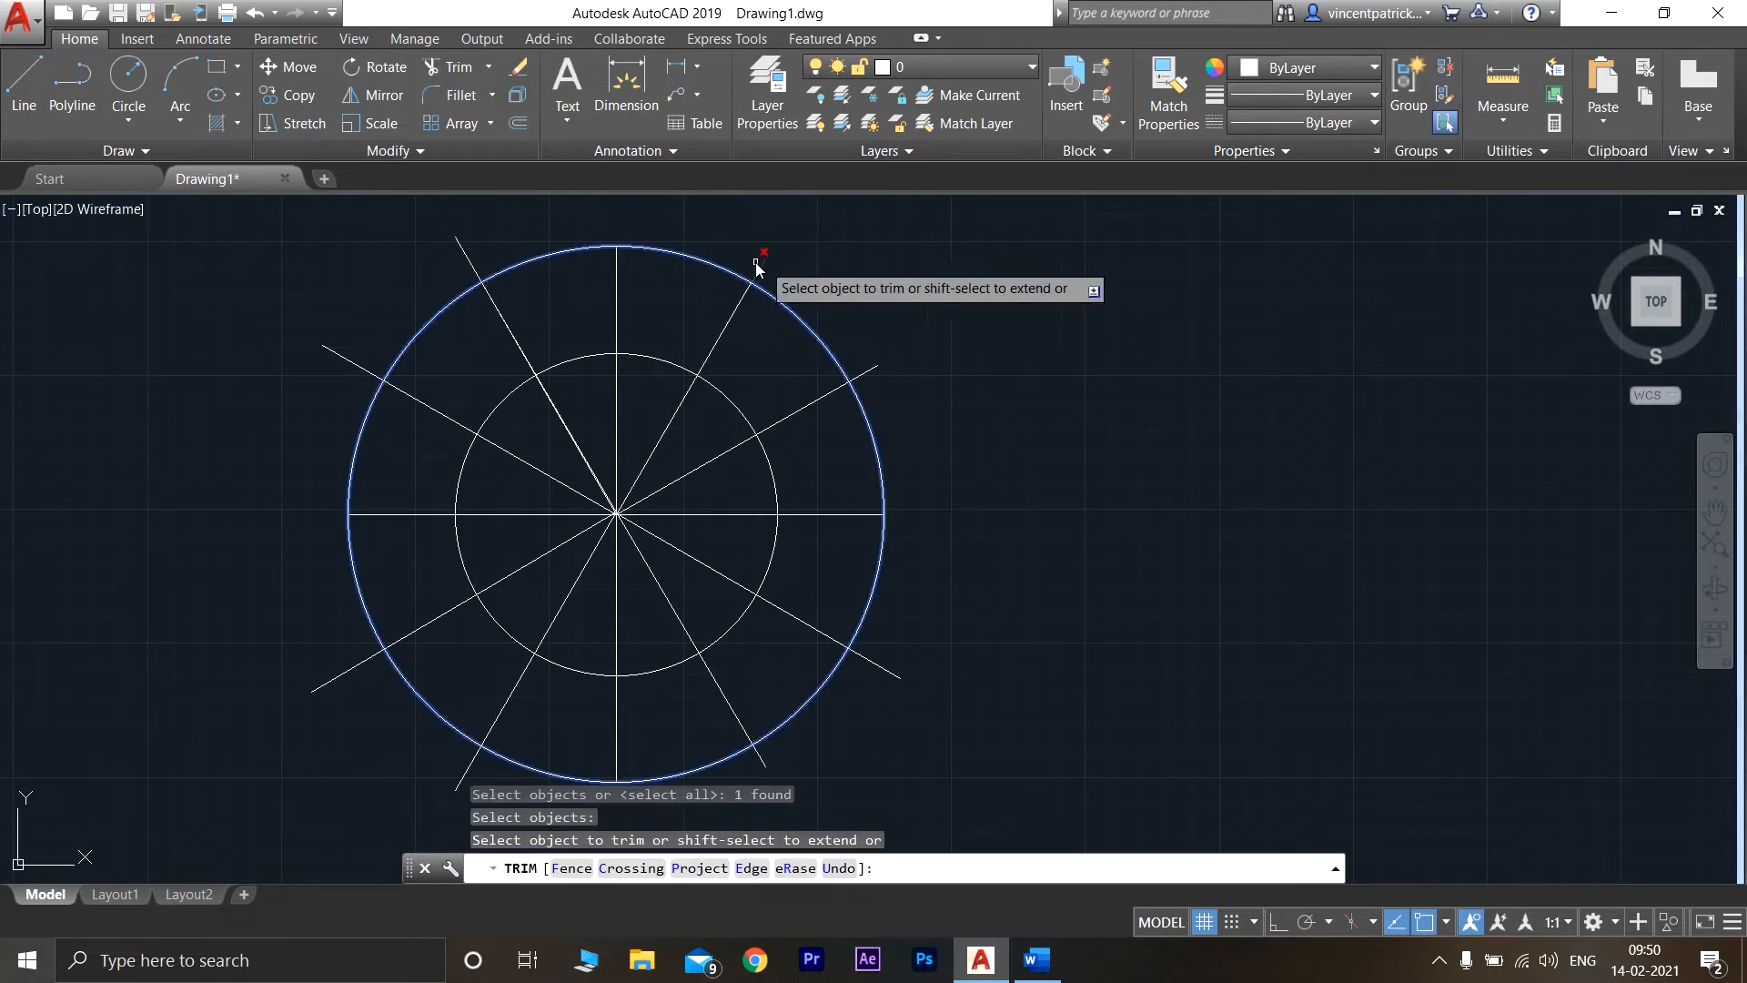
pyautogui.click(862, 379)
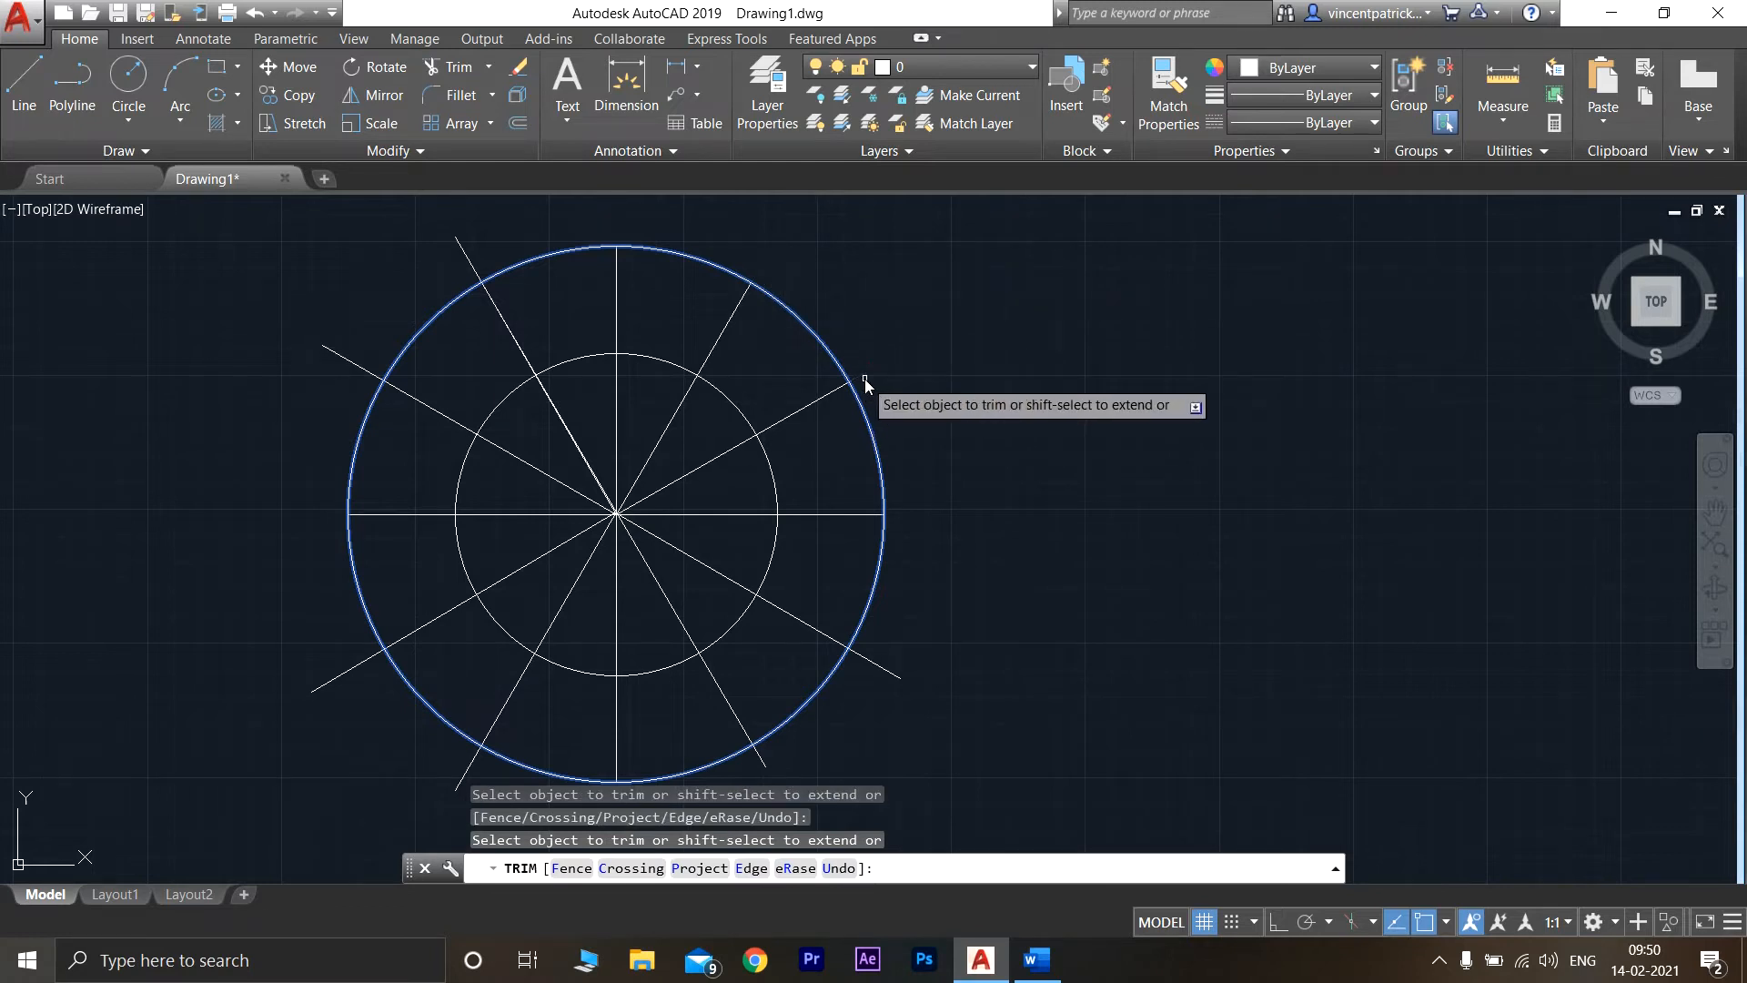
pyautogui.click(888, 668)
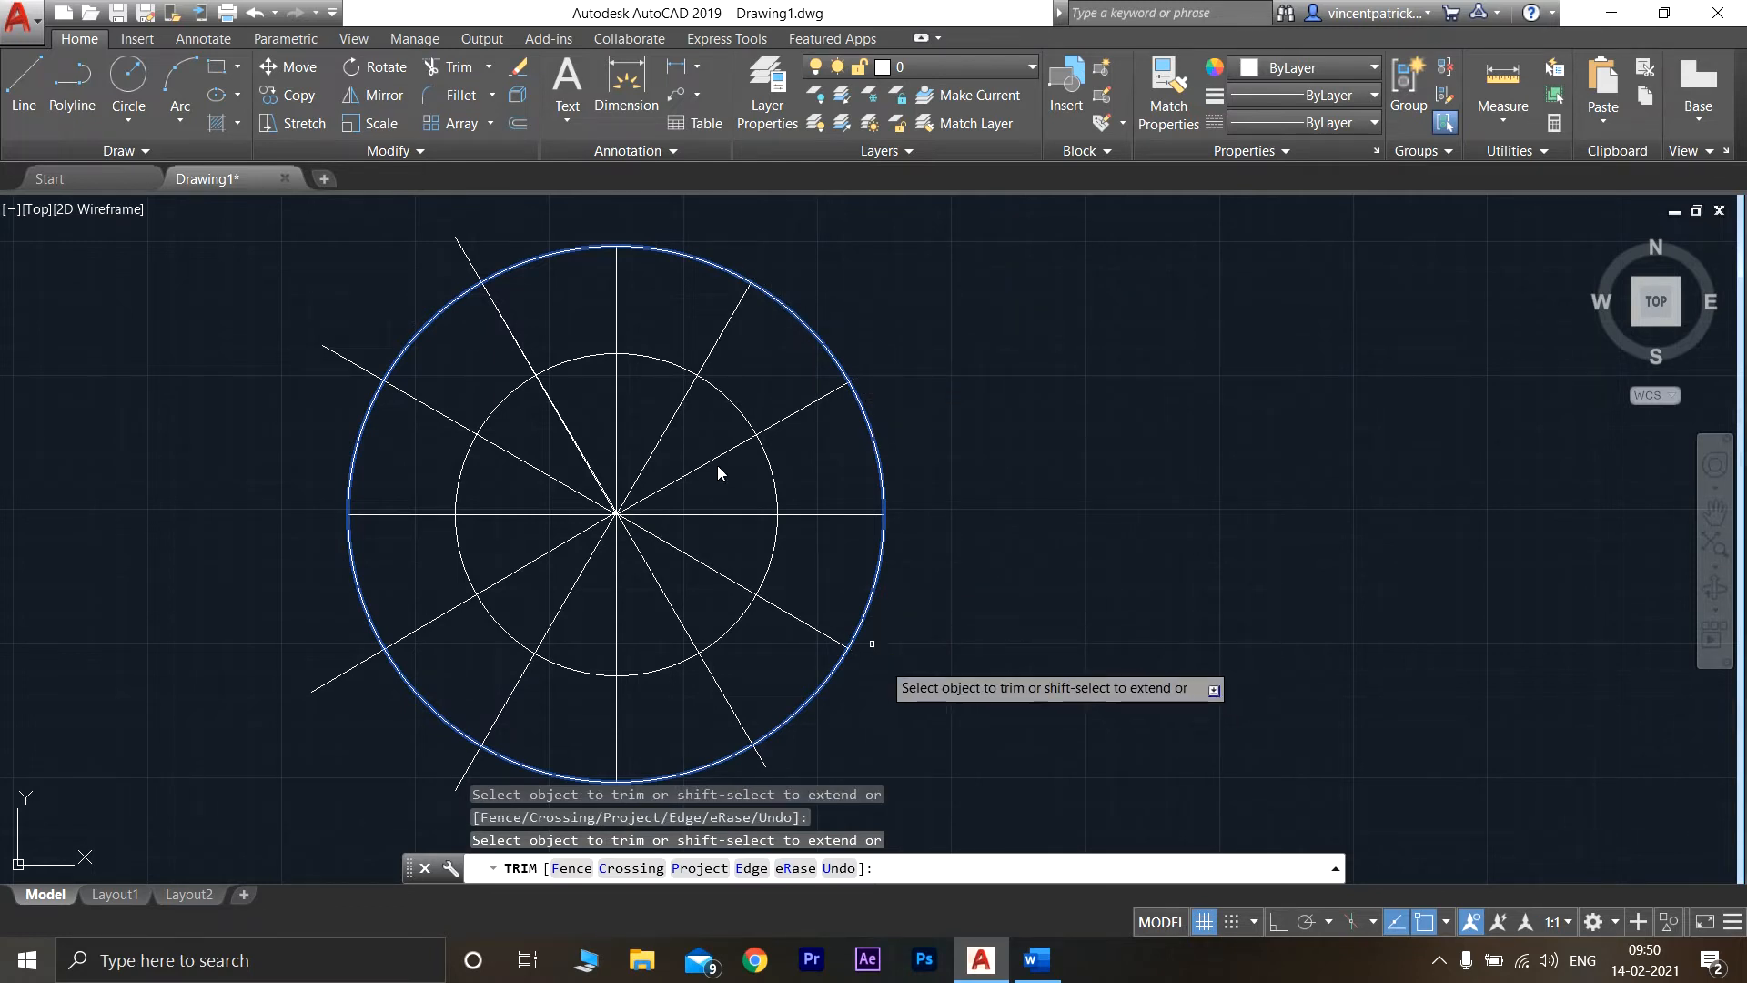
# - Trim the overhanging ends of the radial lines at 120°, 150°, 210°, 240° and 300° back to the outer circle
pyautogui.click(468, 259)
pyautogui.click(356, 364)
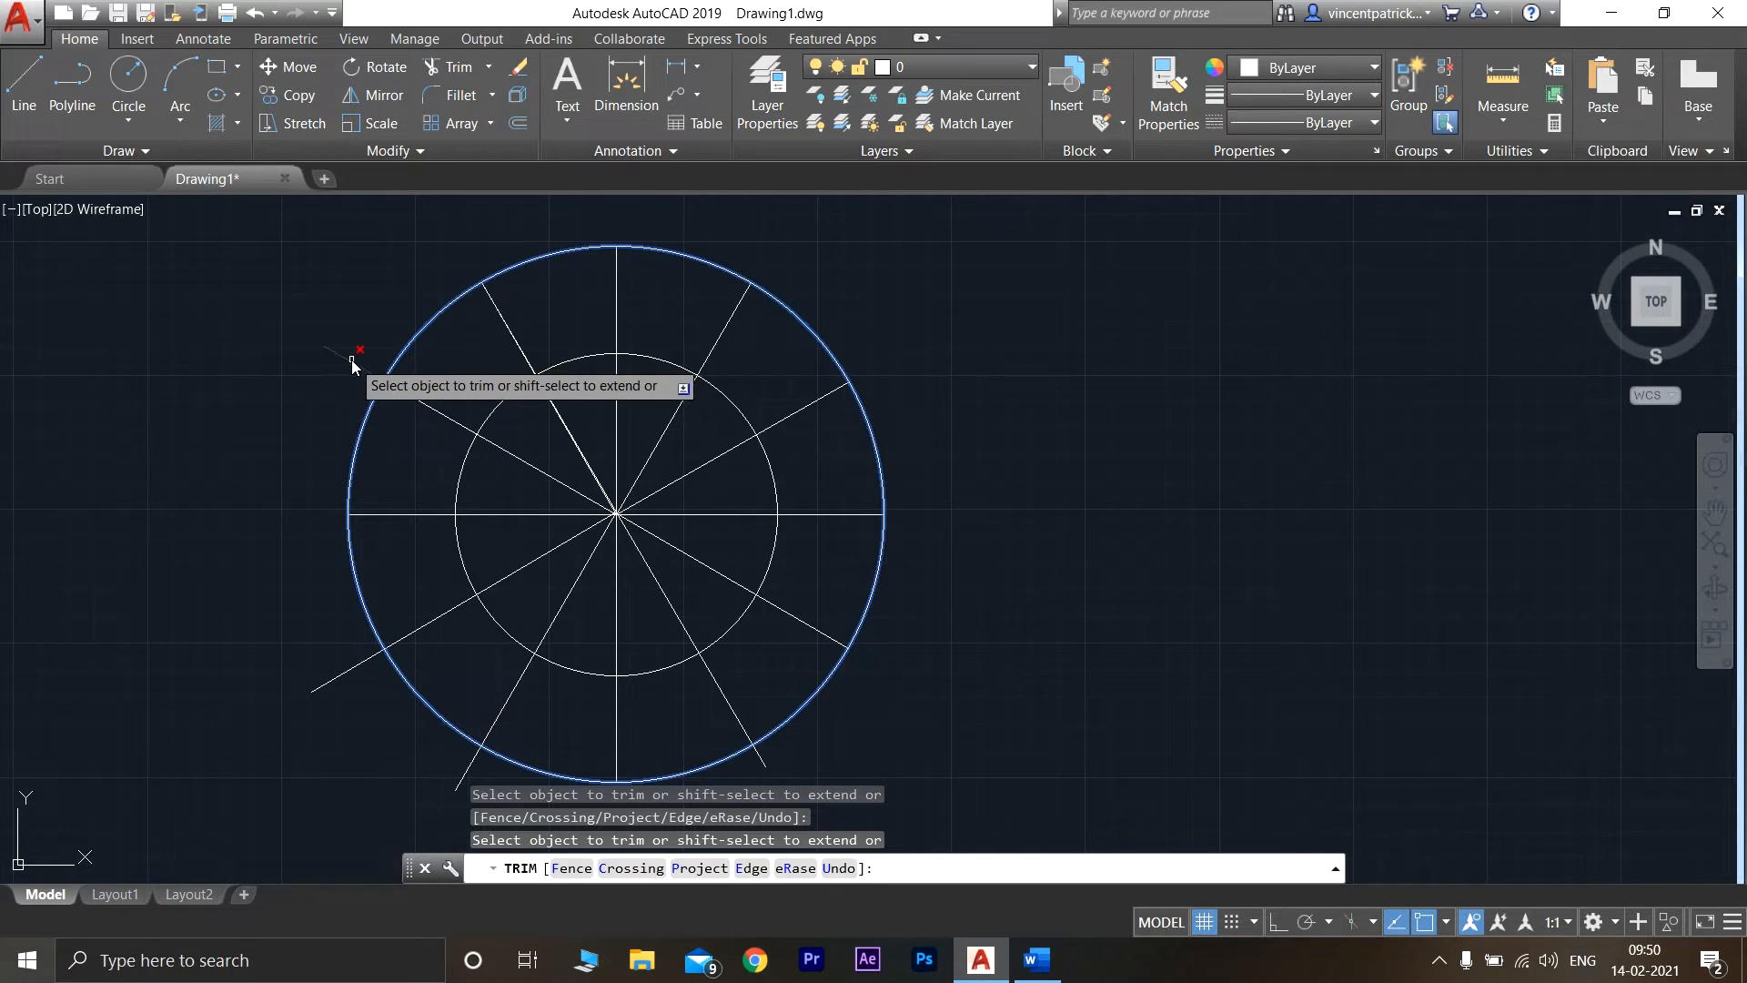
pyautogui.click(350, 672)
pyautogui.scroll(-2, 487, 672)
pyautogui.moveTo(484, 664); pyautogui.dragTo(485, 544, button='middle')
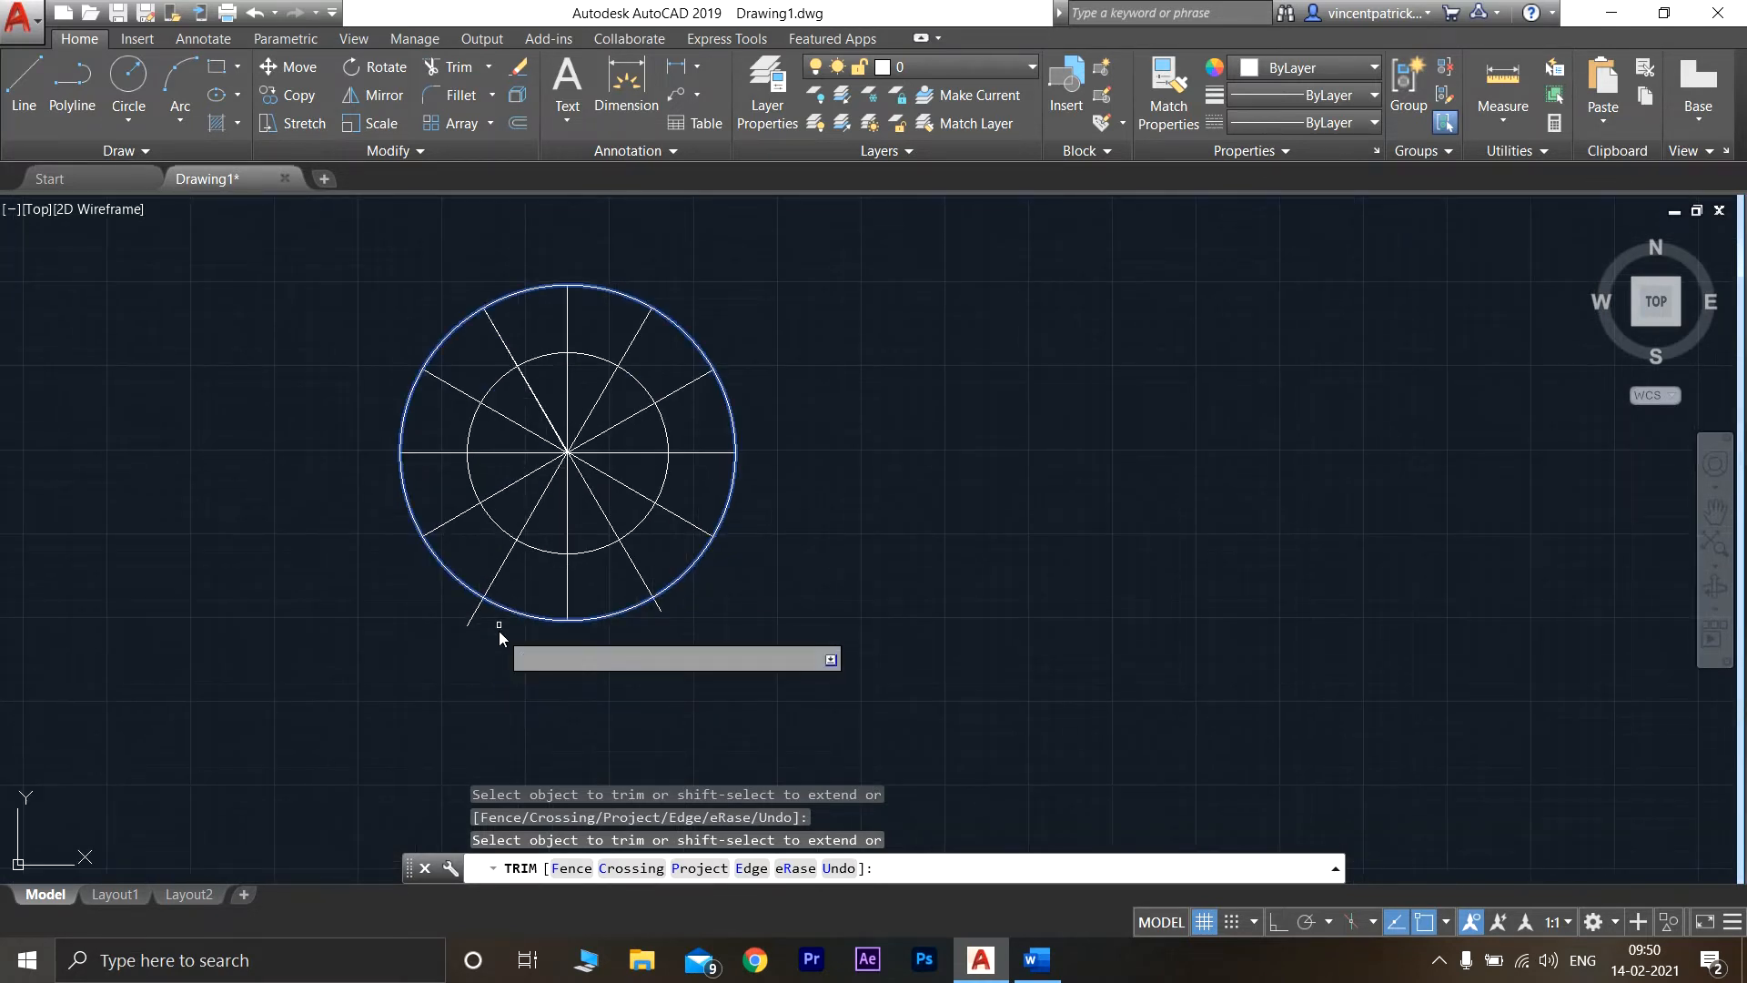
pyautogui.click(473, 617)
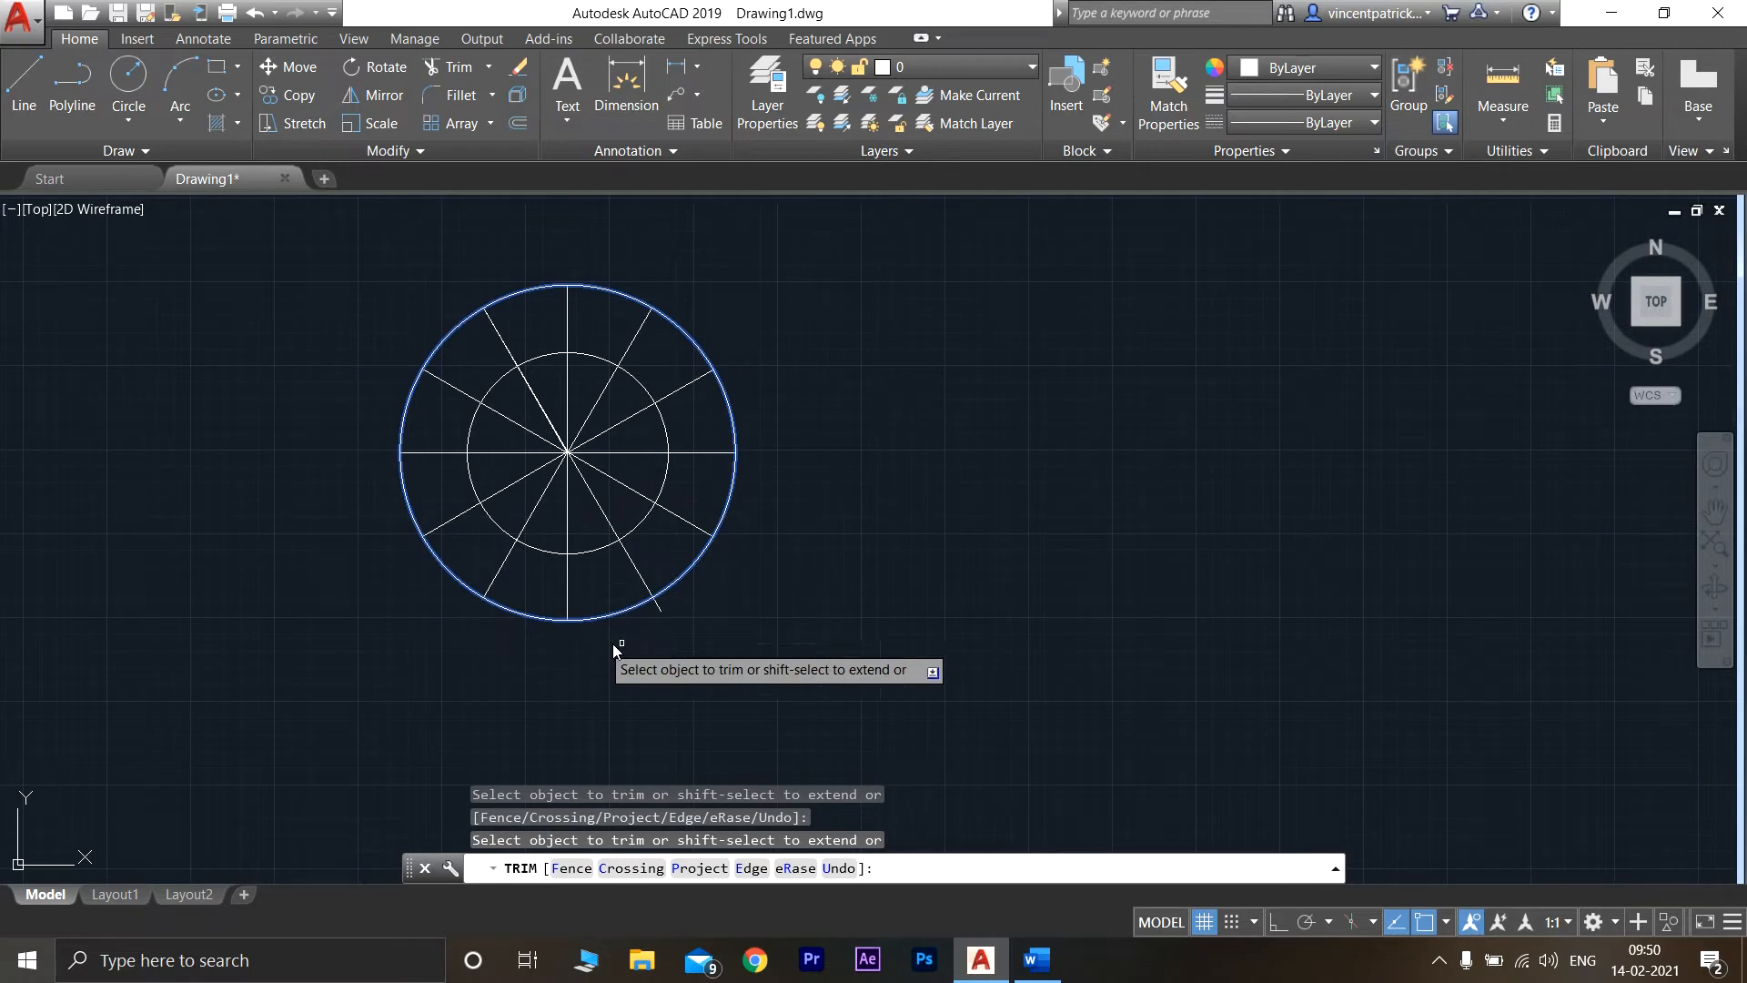
pyautogui.click(661, 609)
pyautogui.scroll(2, 831, 481)
pyautogui.press('Return')
pyautogui.scroll(-2, 783, 455)
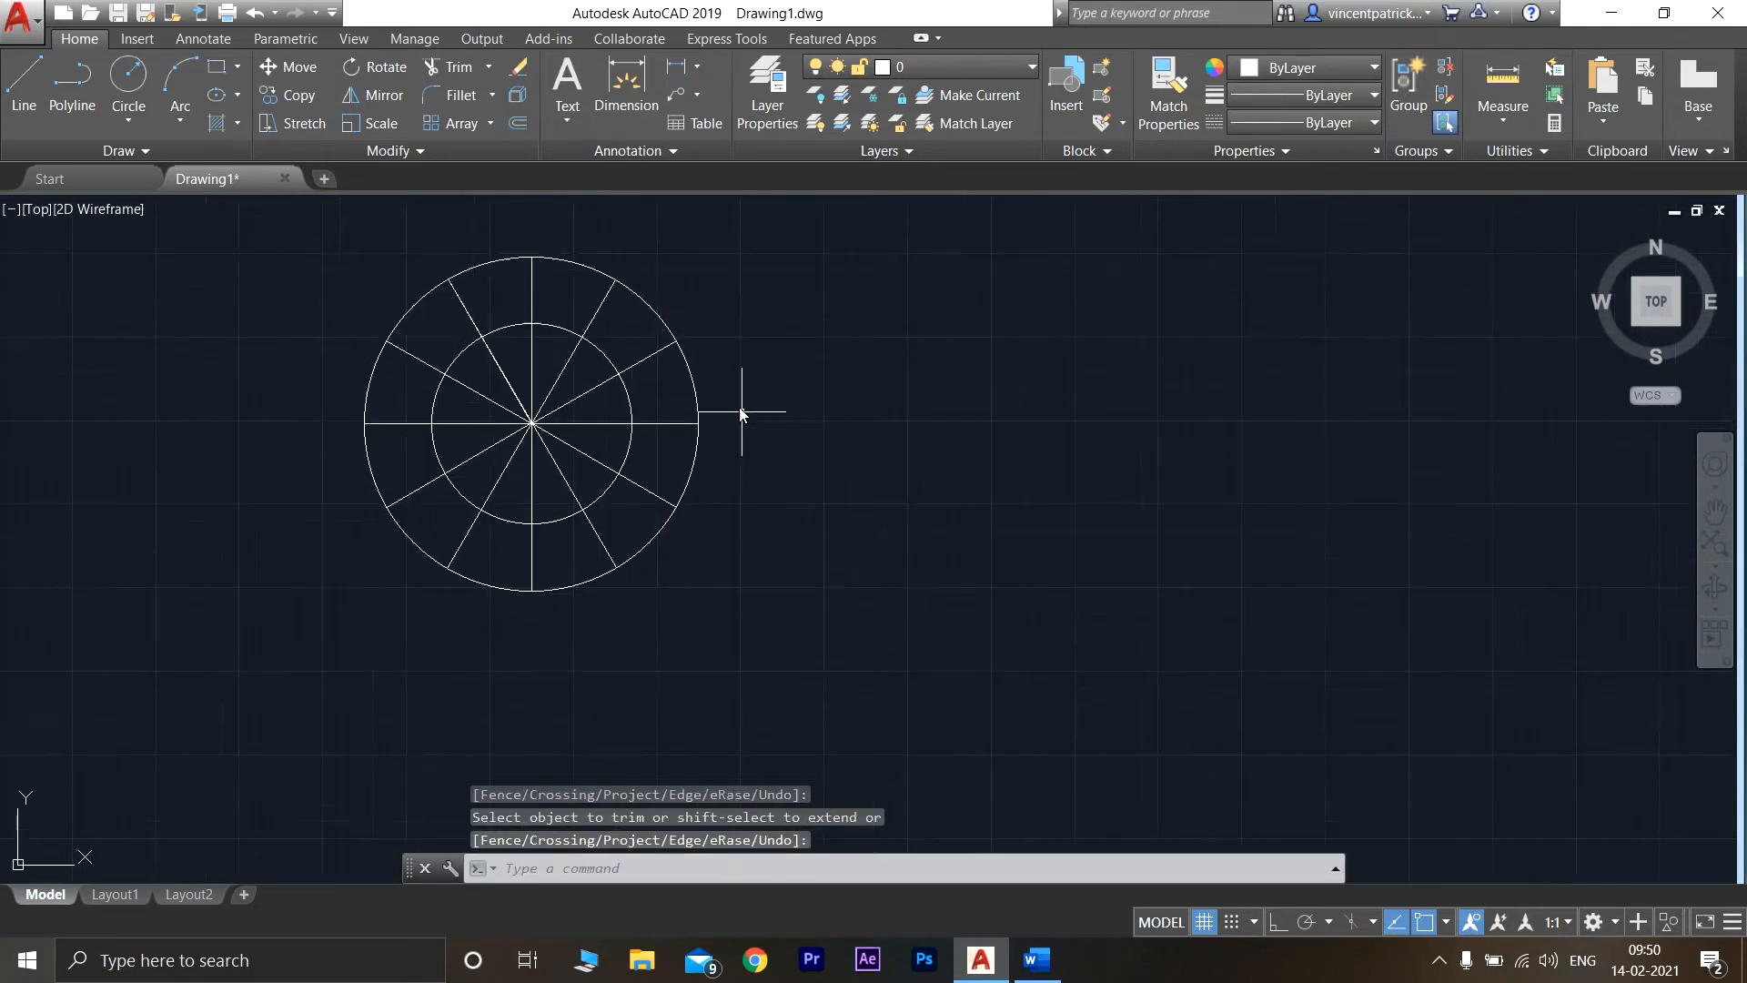
pyautogui.moveTo(765, 425); pyautogui.dragTo(1049, 516, button='middle')
pyautogui.scroll(2, 1047, 516)
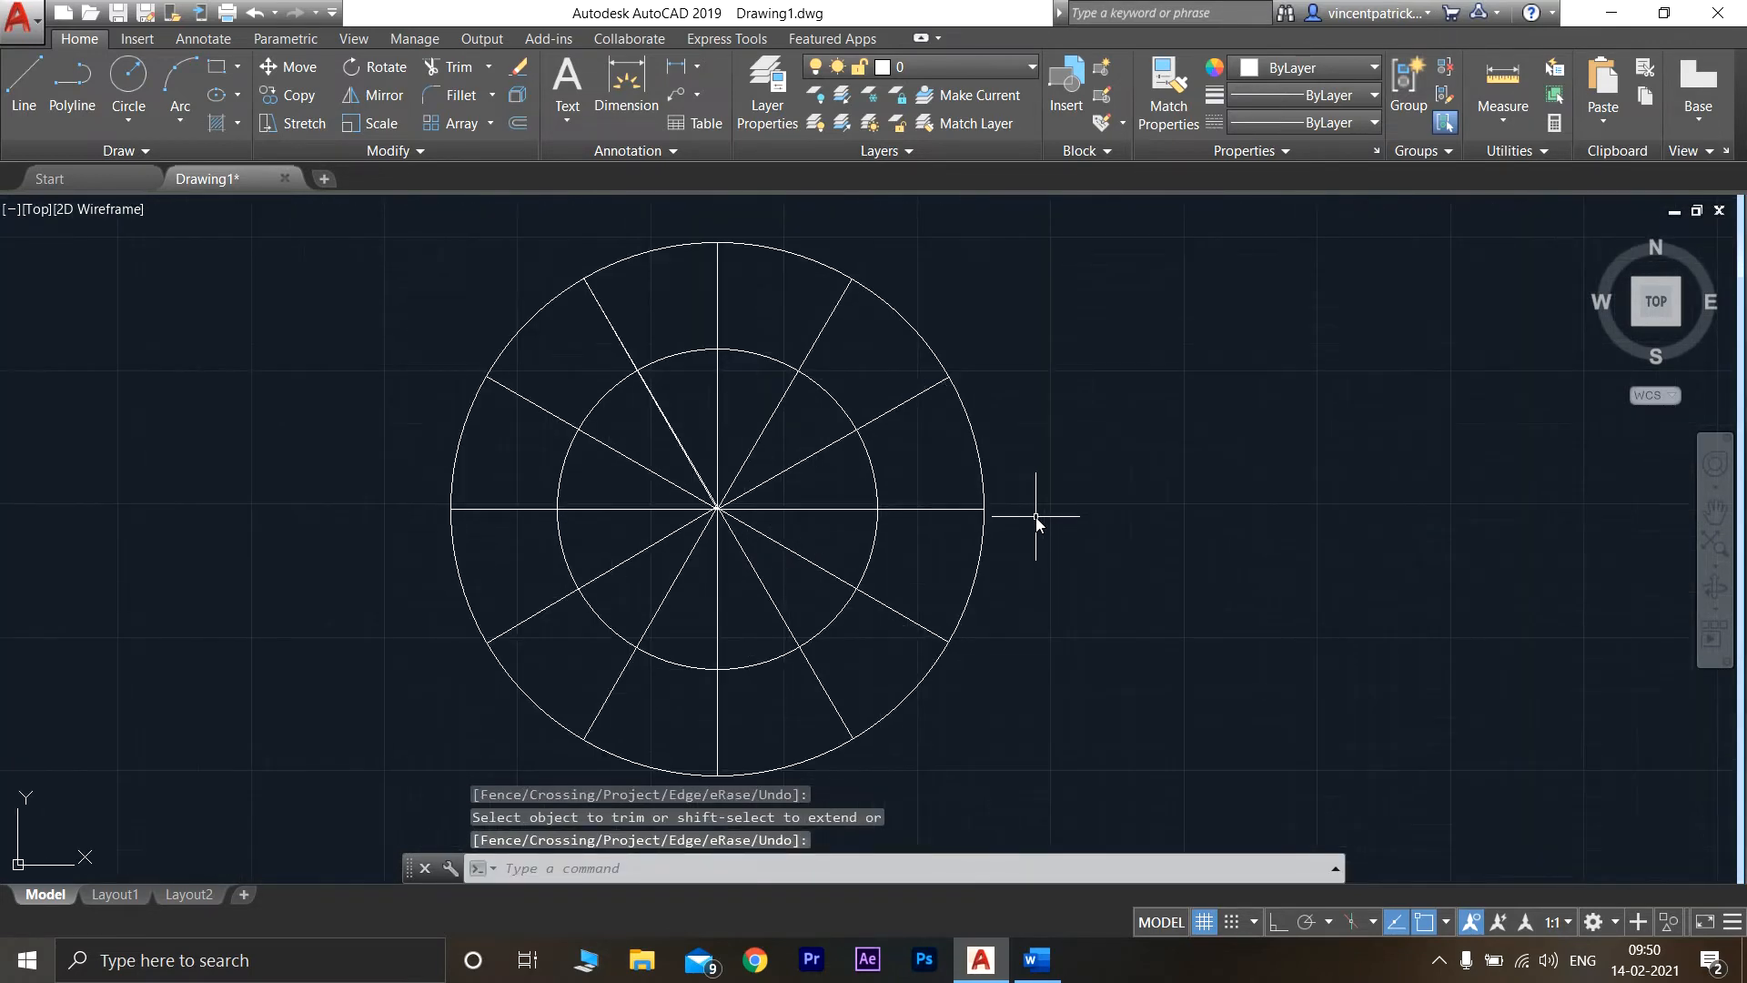
pyautogui.click(27, 88)
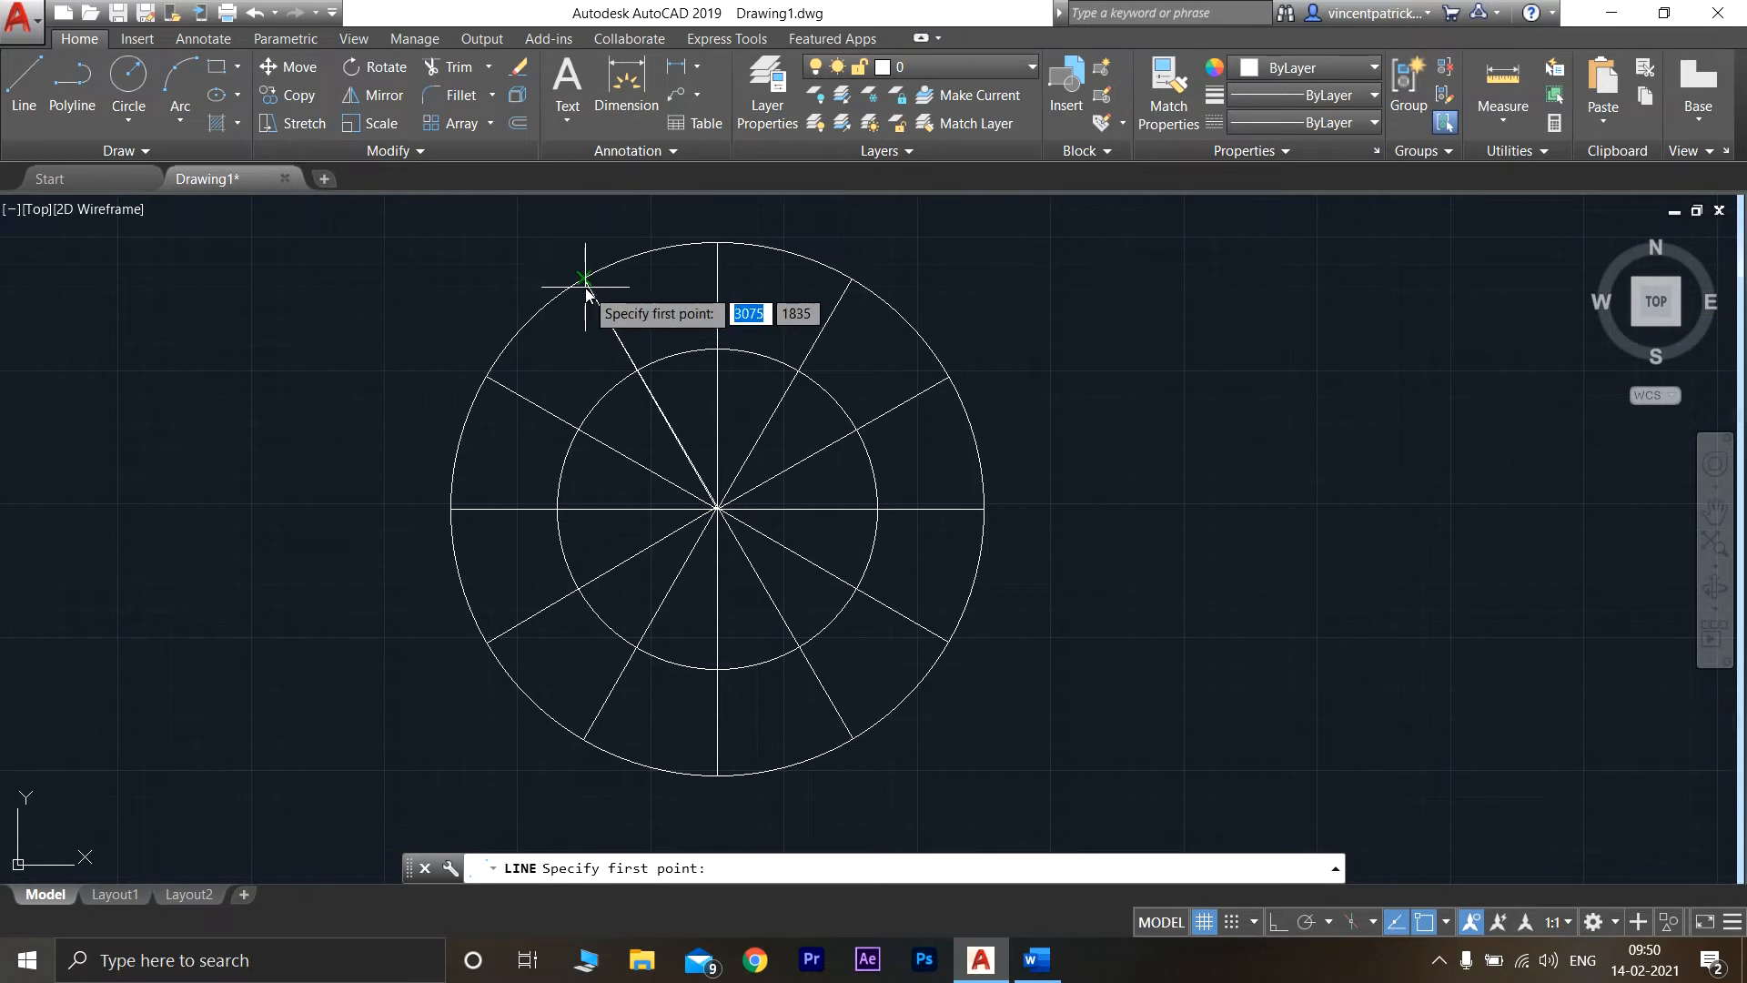
pyautogui.click(585, 288)
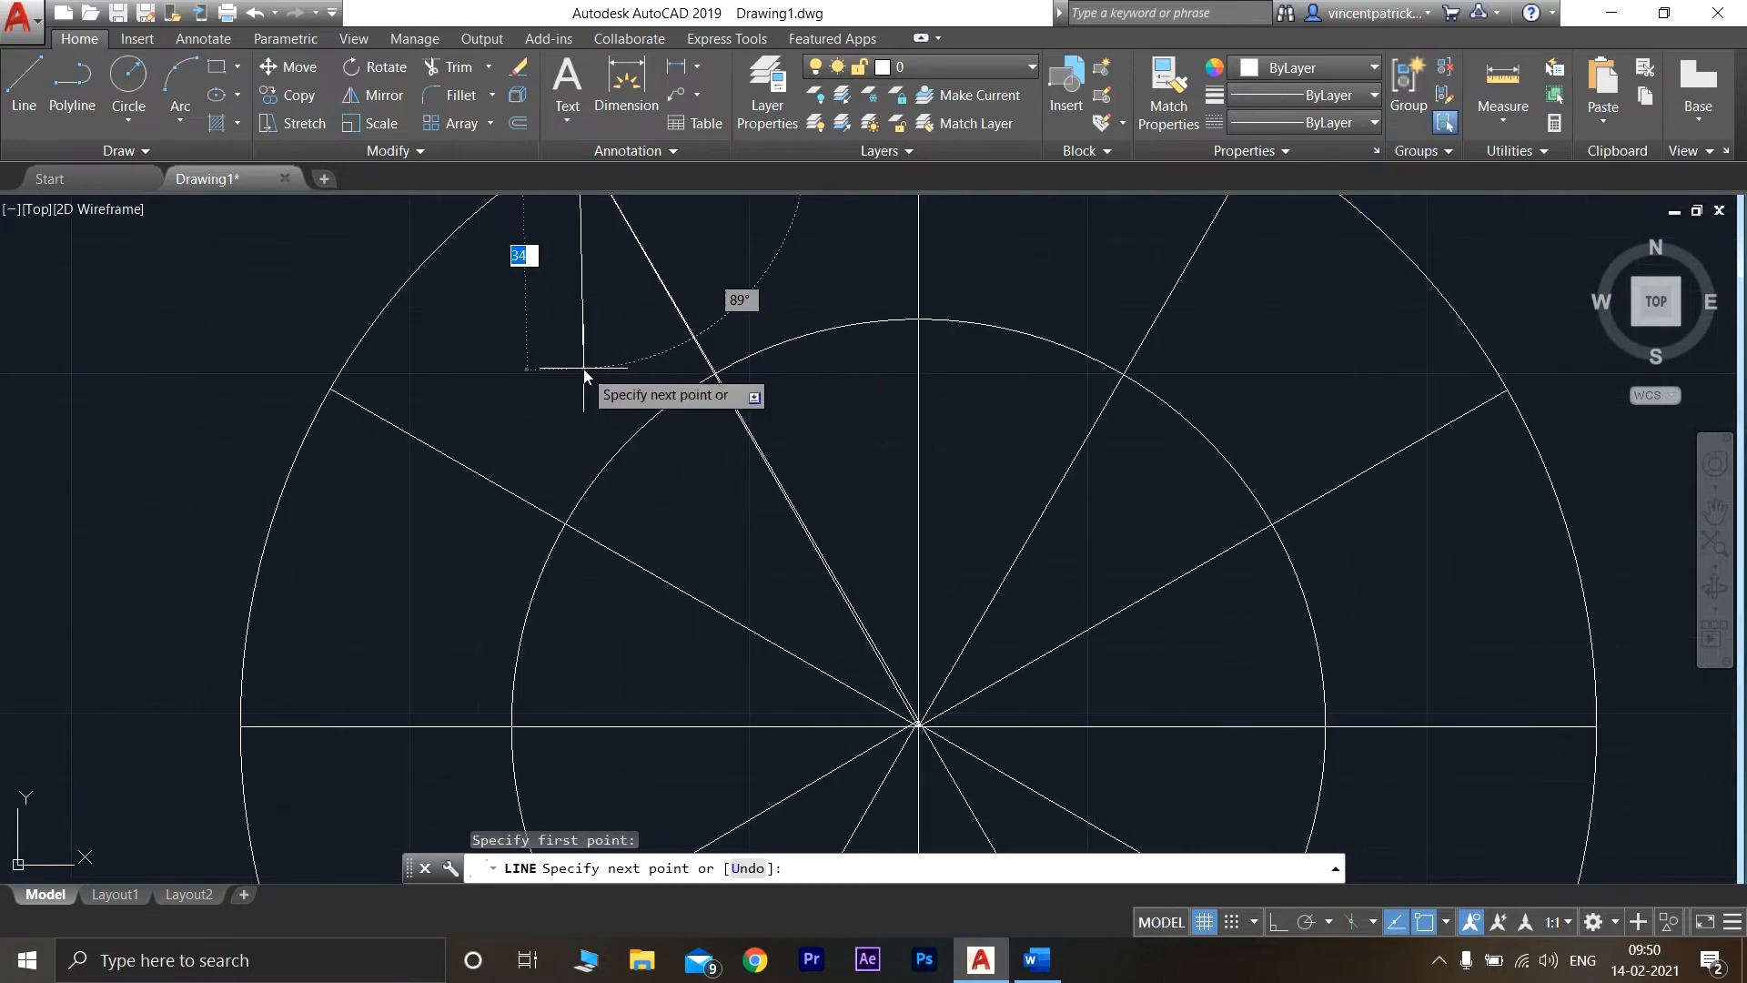
pyautogui.scroll(5, 583, 371)
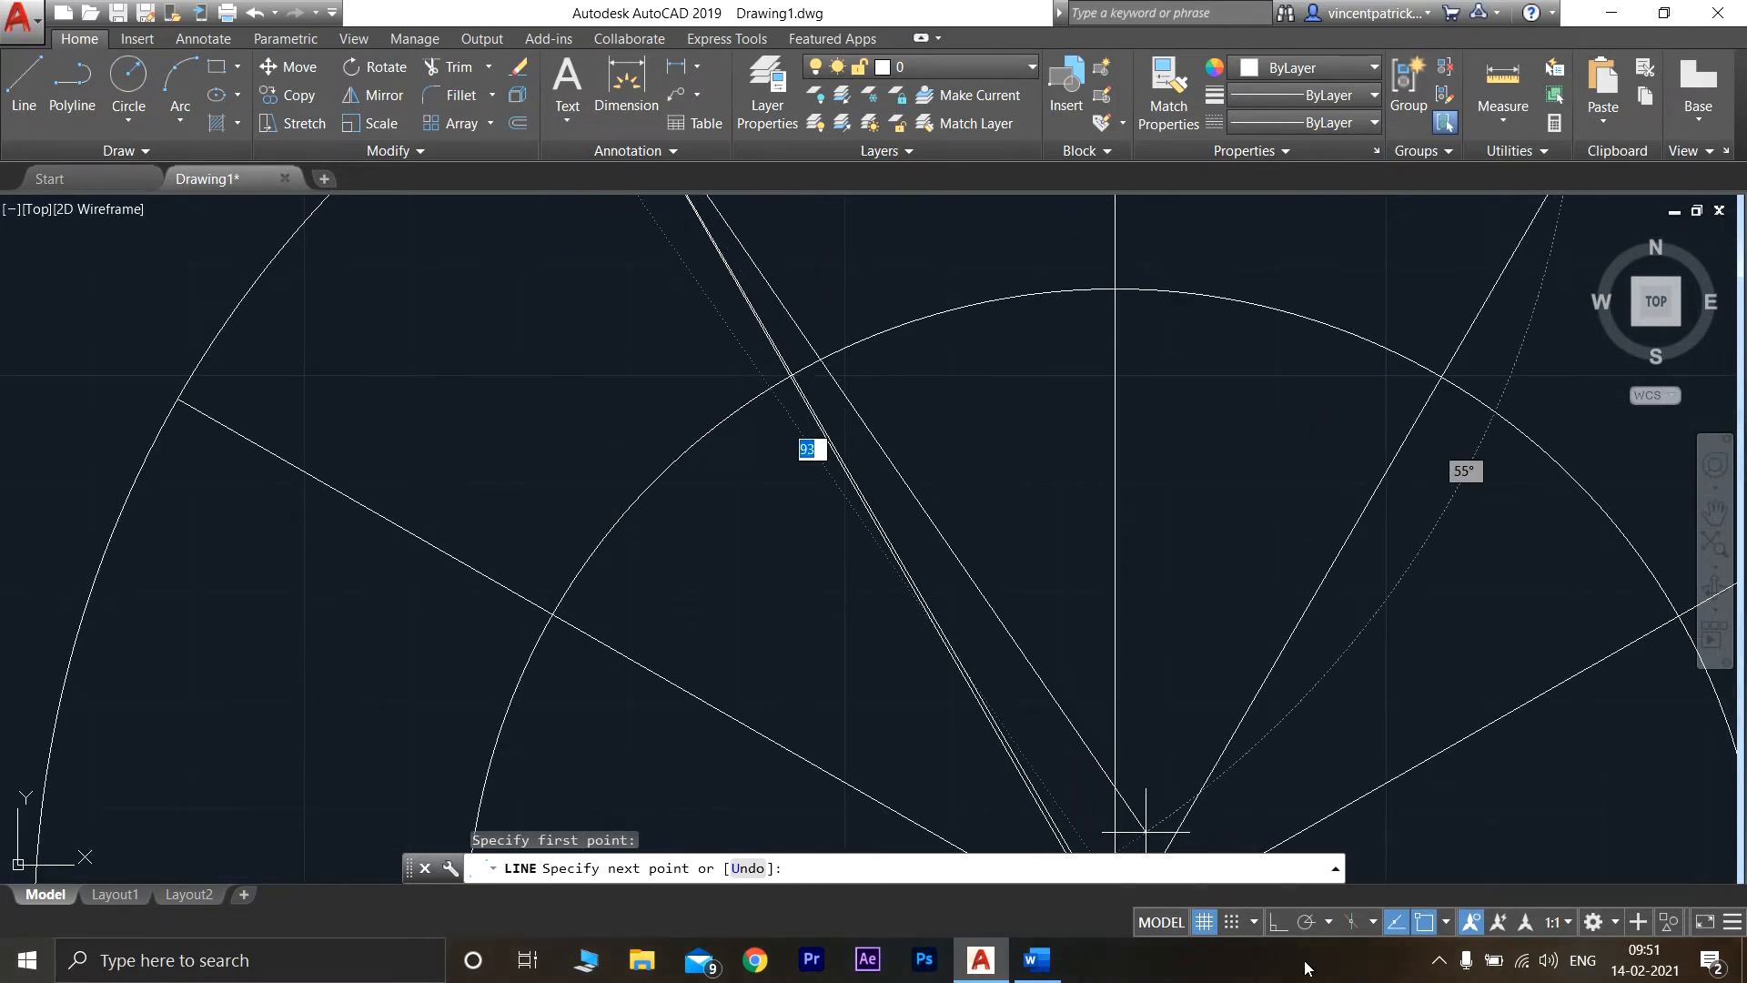
pyautogui.click(1279, 922)
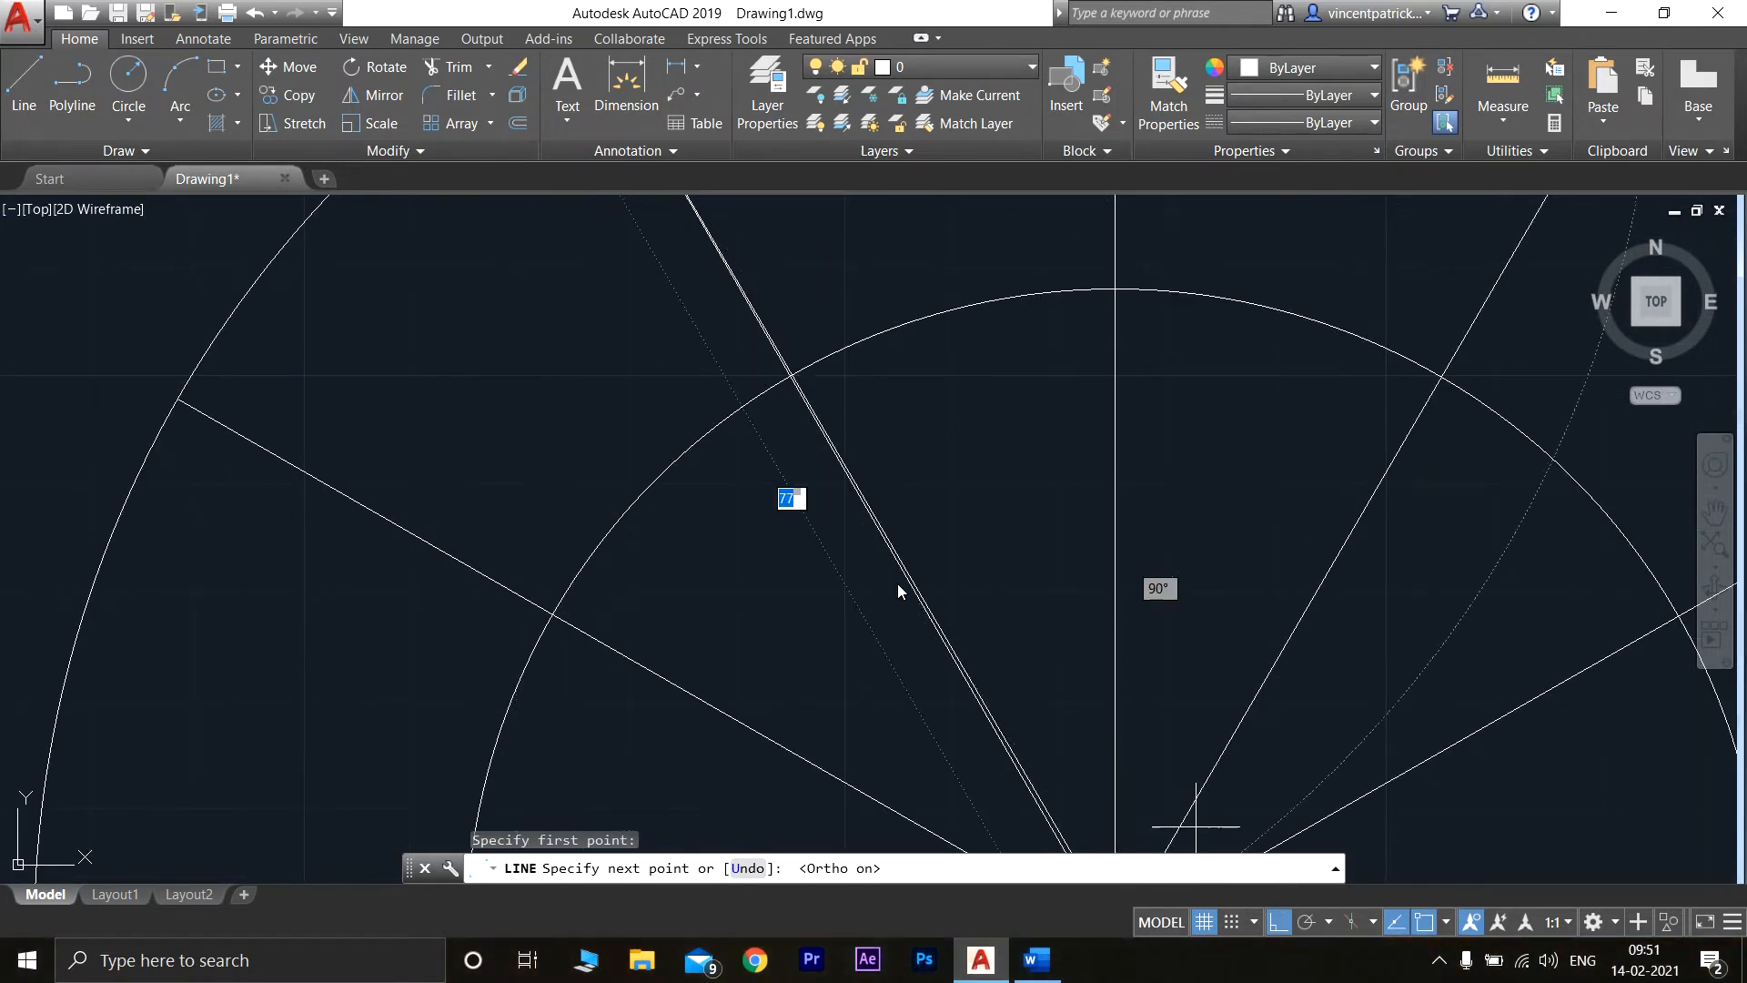
pyautogui.click(790, 375)
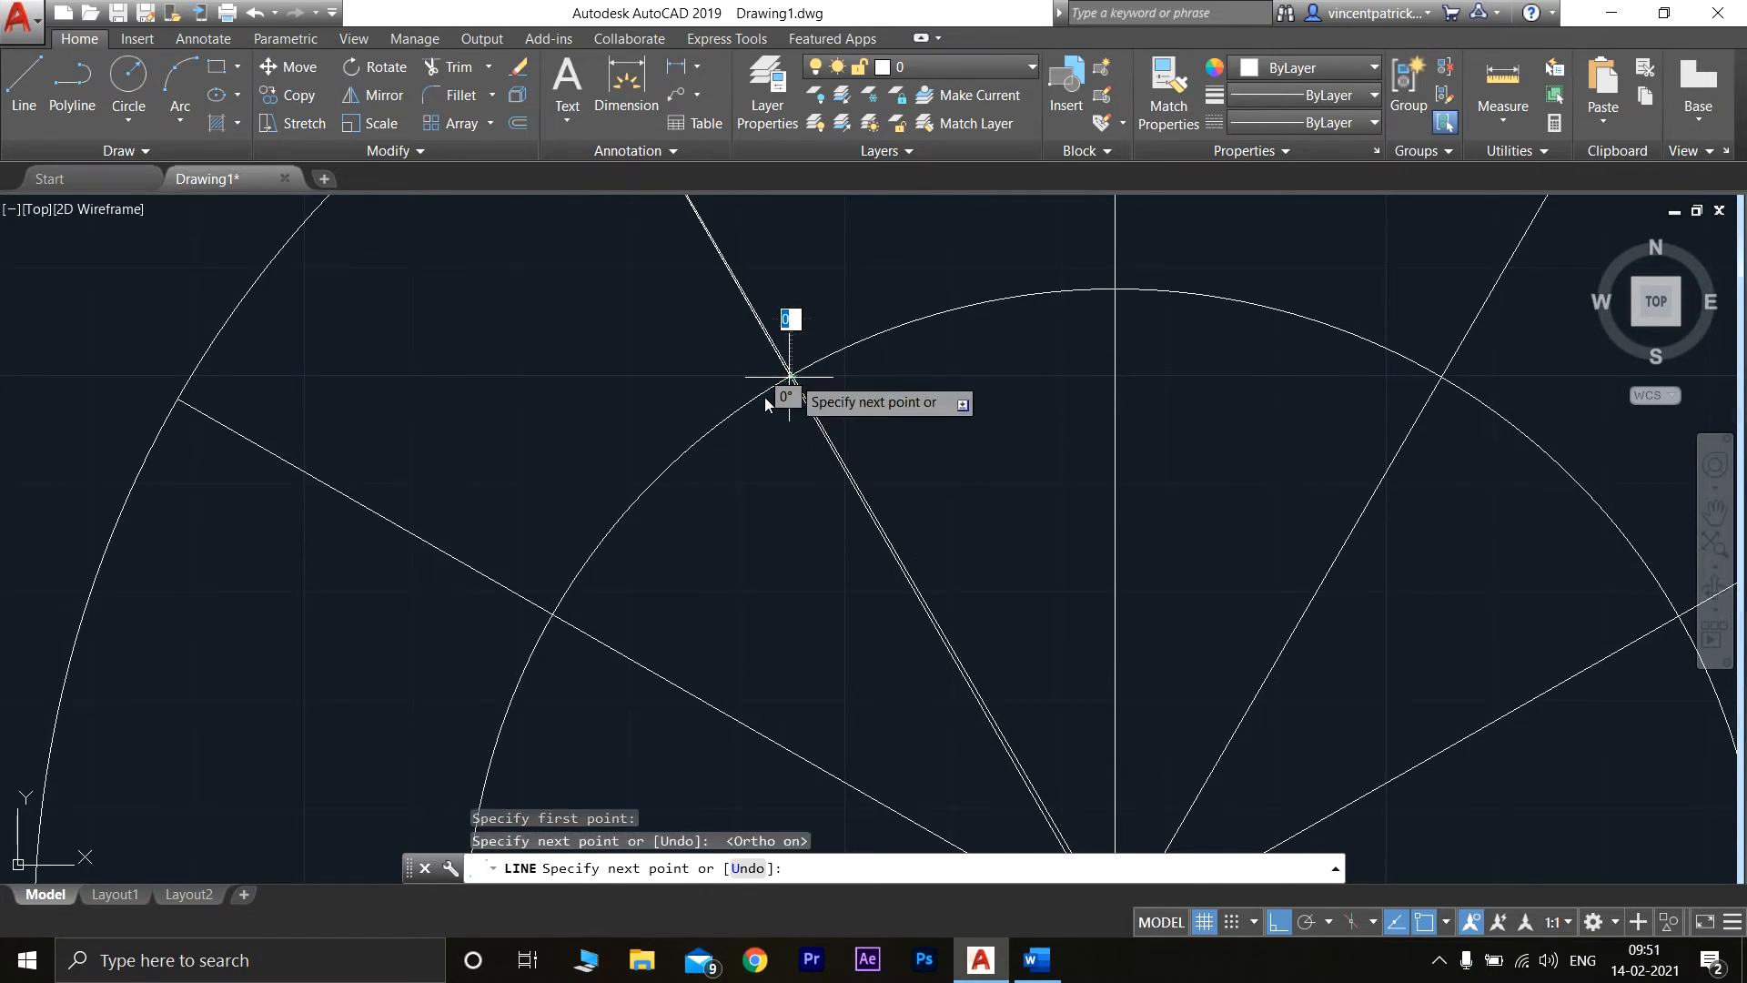
pyautogui.press('Escape')
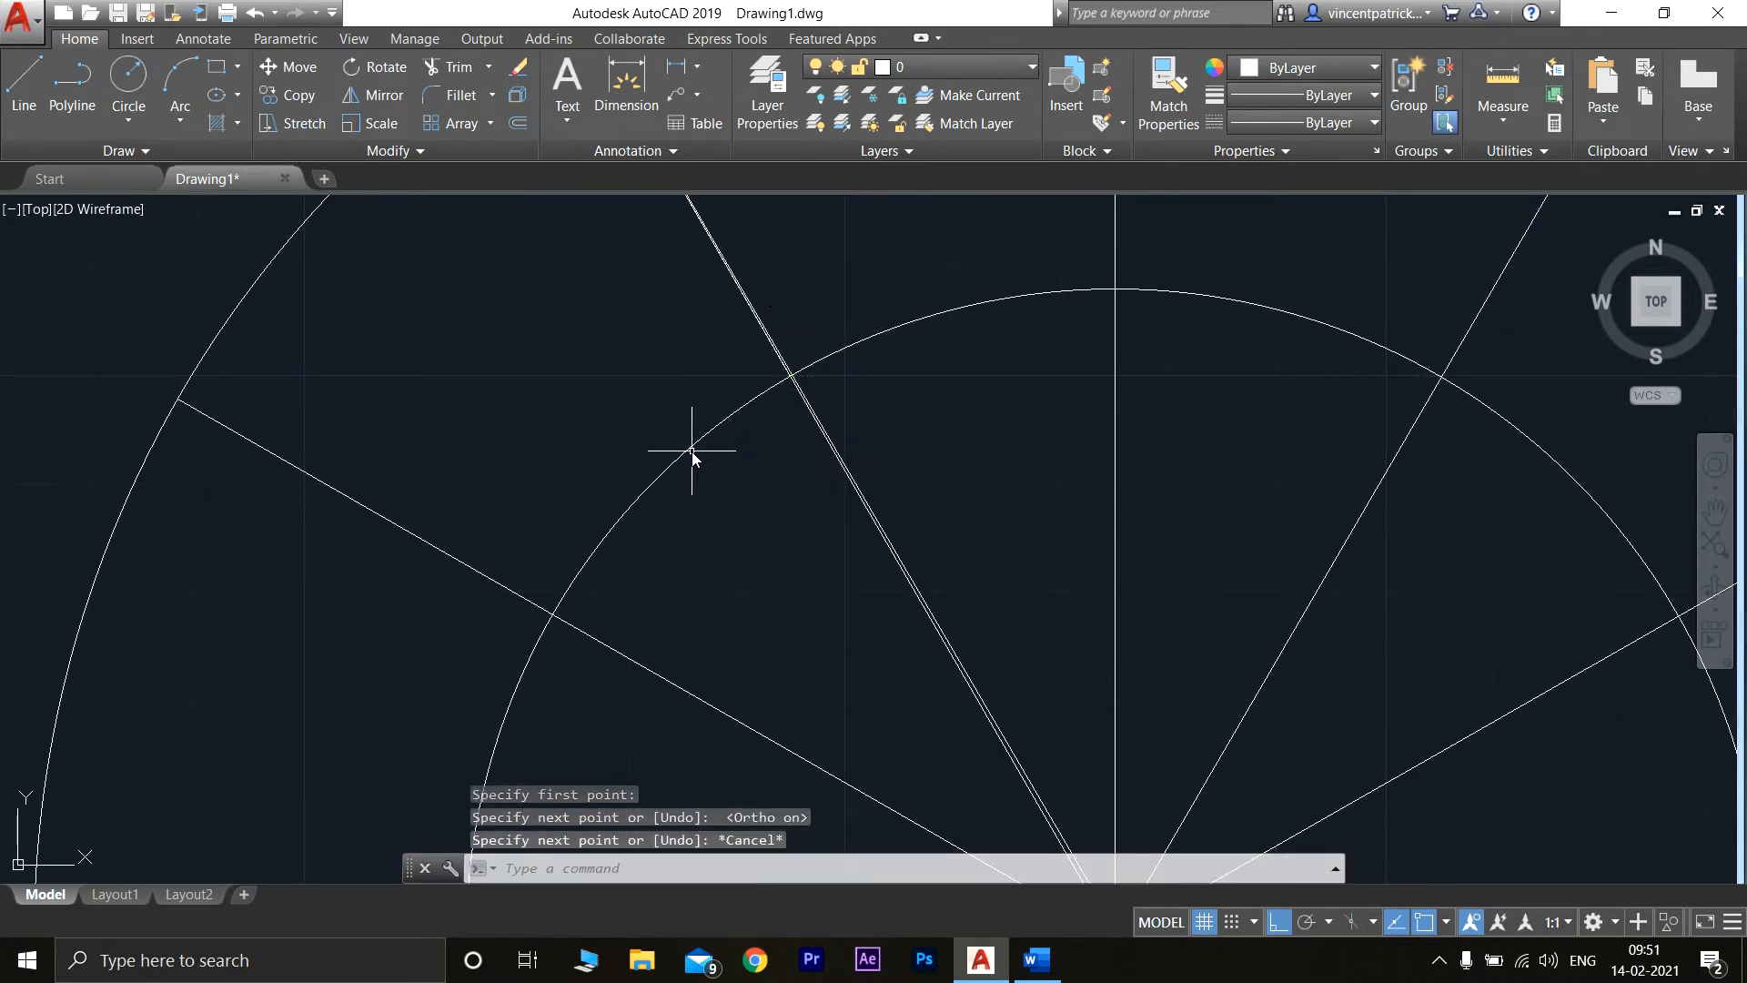
pyautogui.hotkey('ctrl', 'z')
# - Draw a vertical line down from the 120° radial's outer end, continuing horizontally to where that radial crosses the inner circle
pyautogui.click(3, 68)
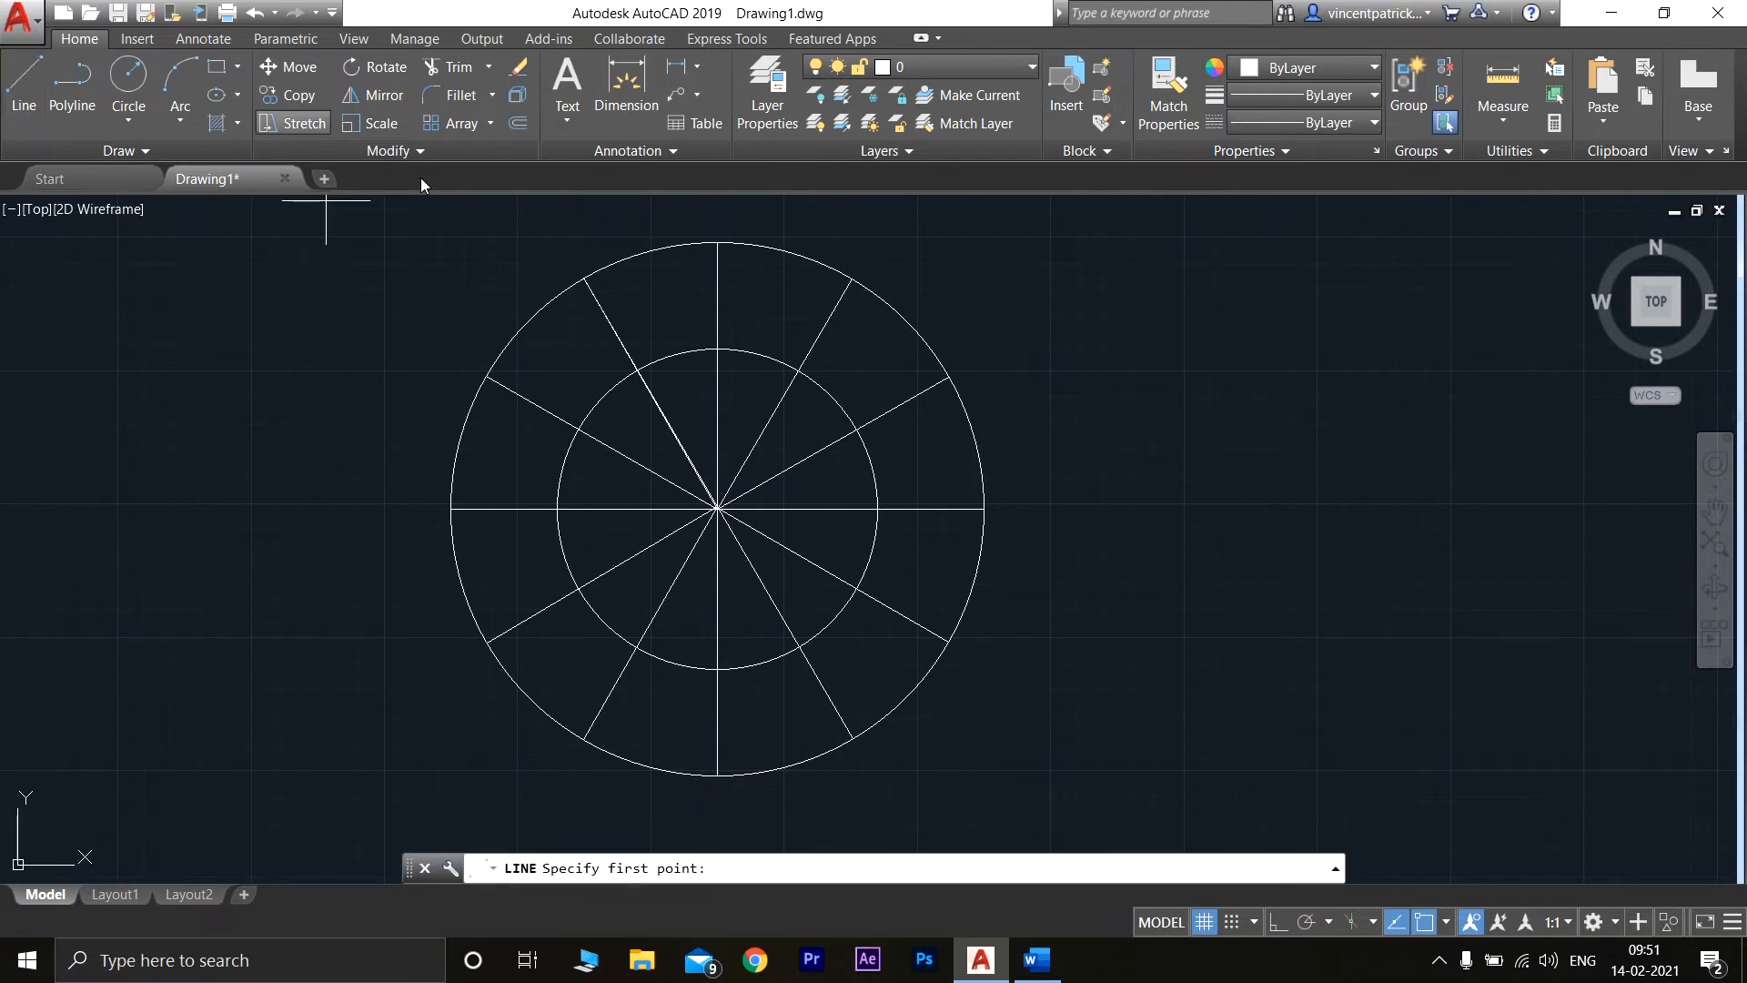
pyautogui.click(585, 278)
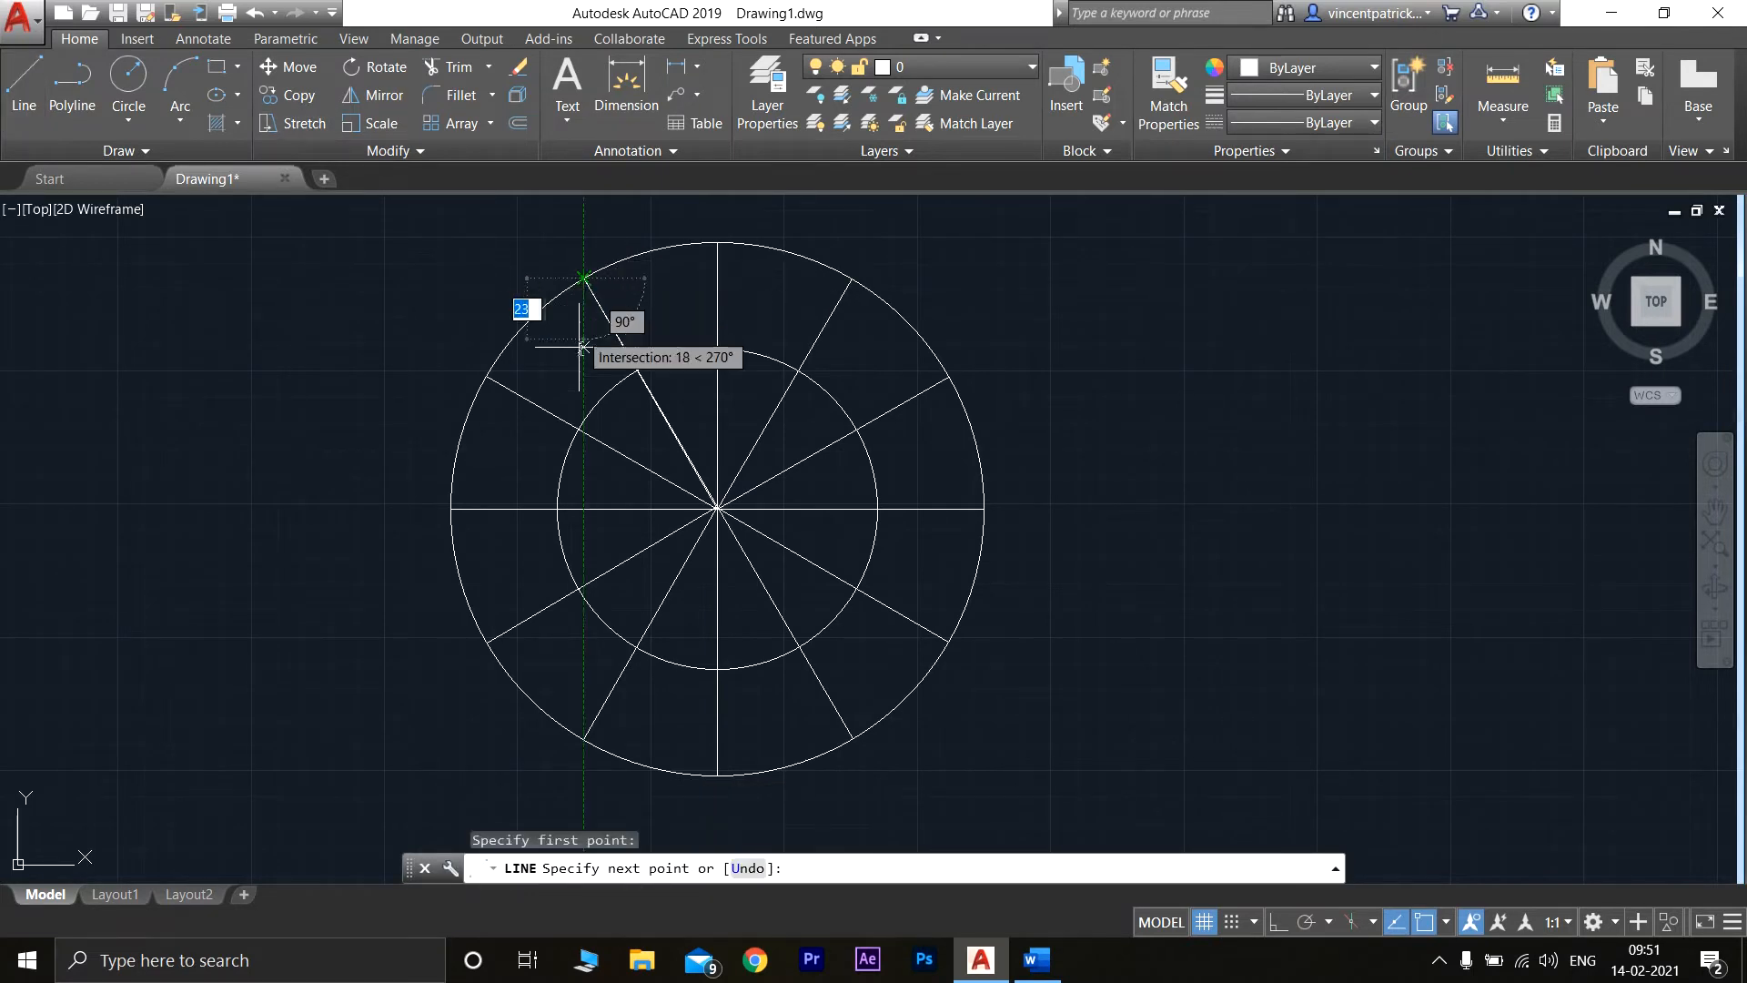
pyautogui.click(583, 371)
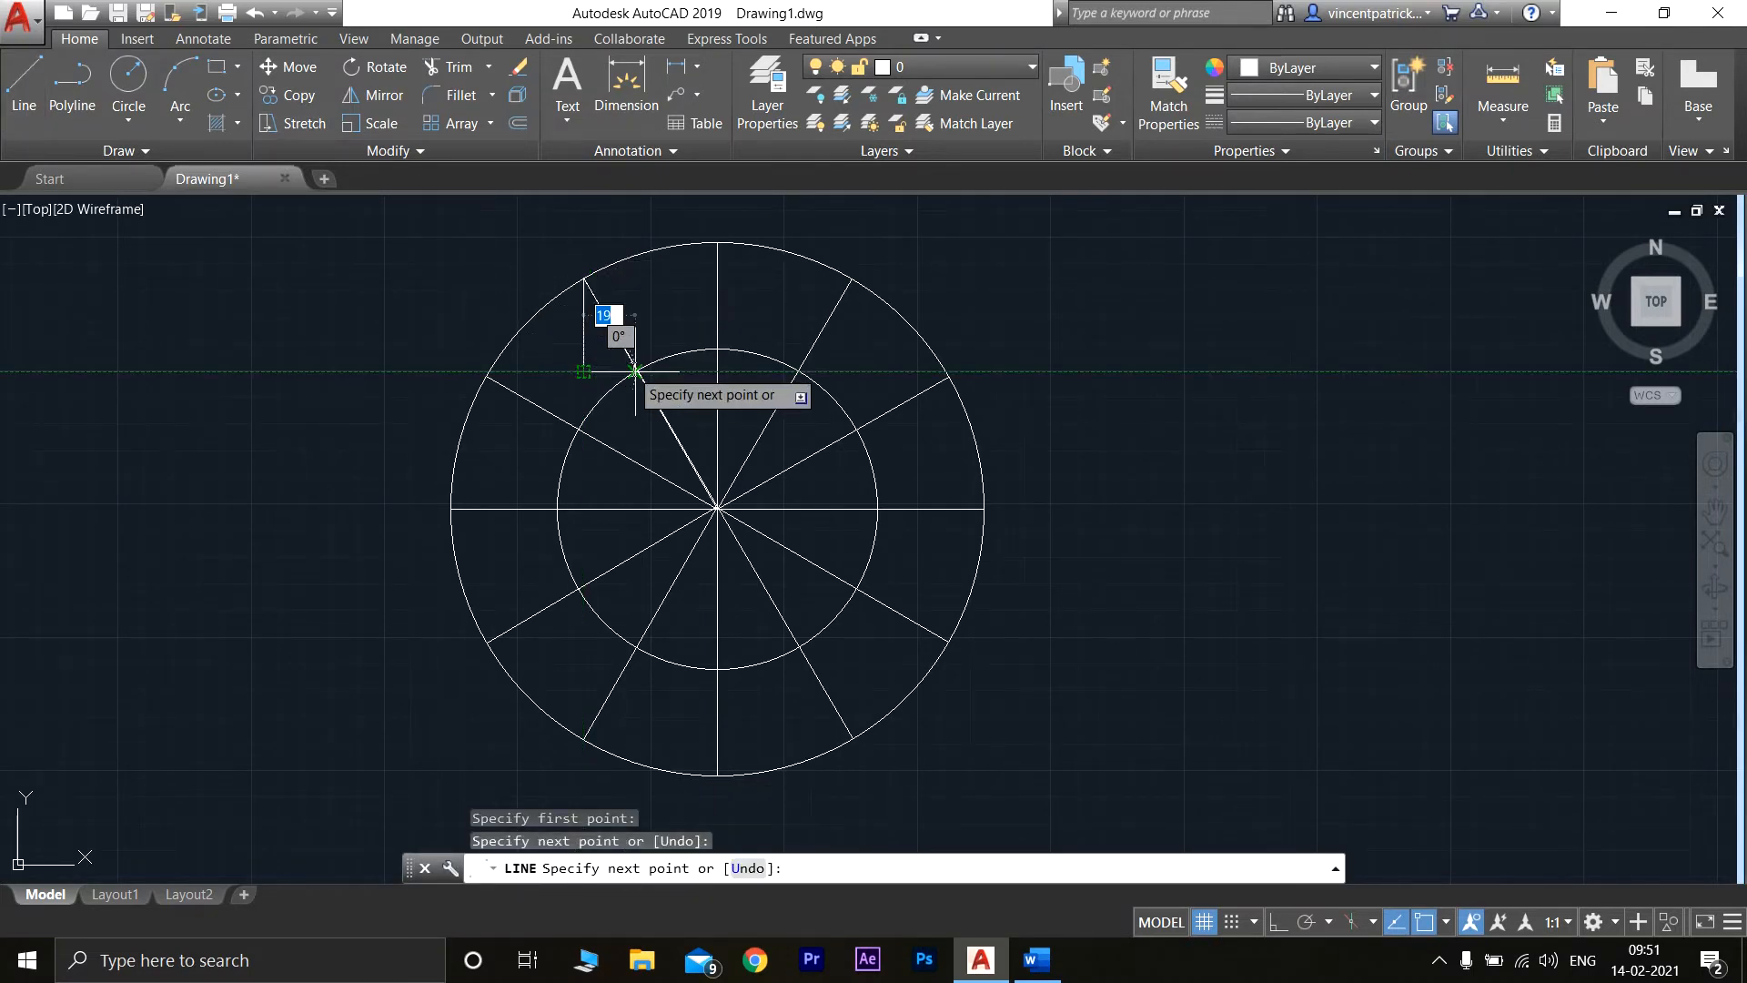
pyautogui.click(634, 369)
pyautogui.press('Return')
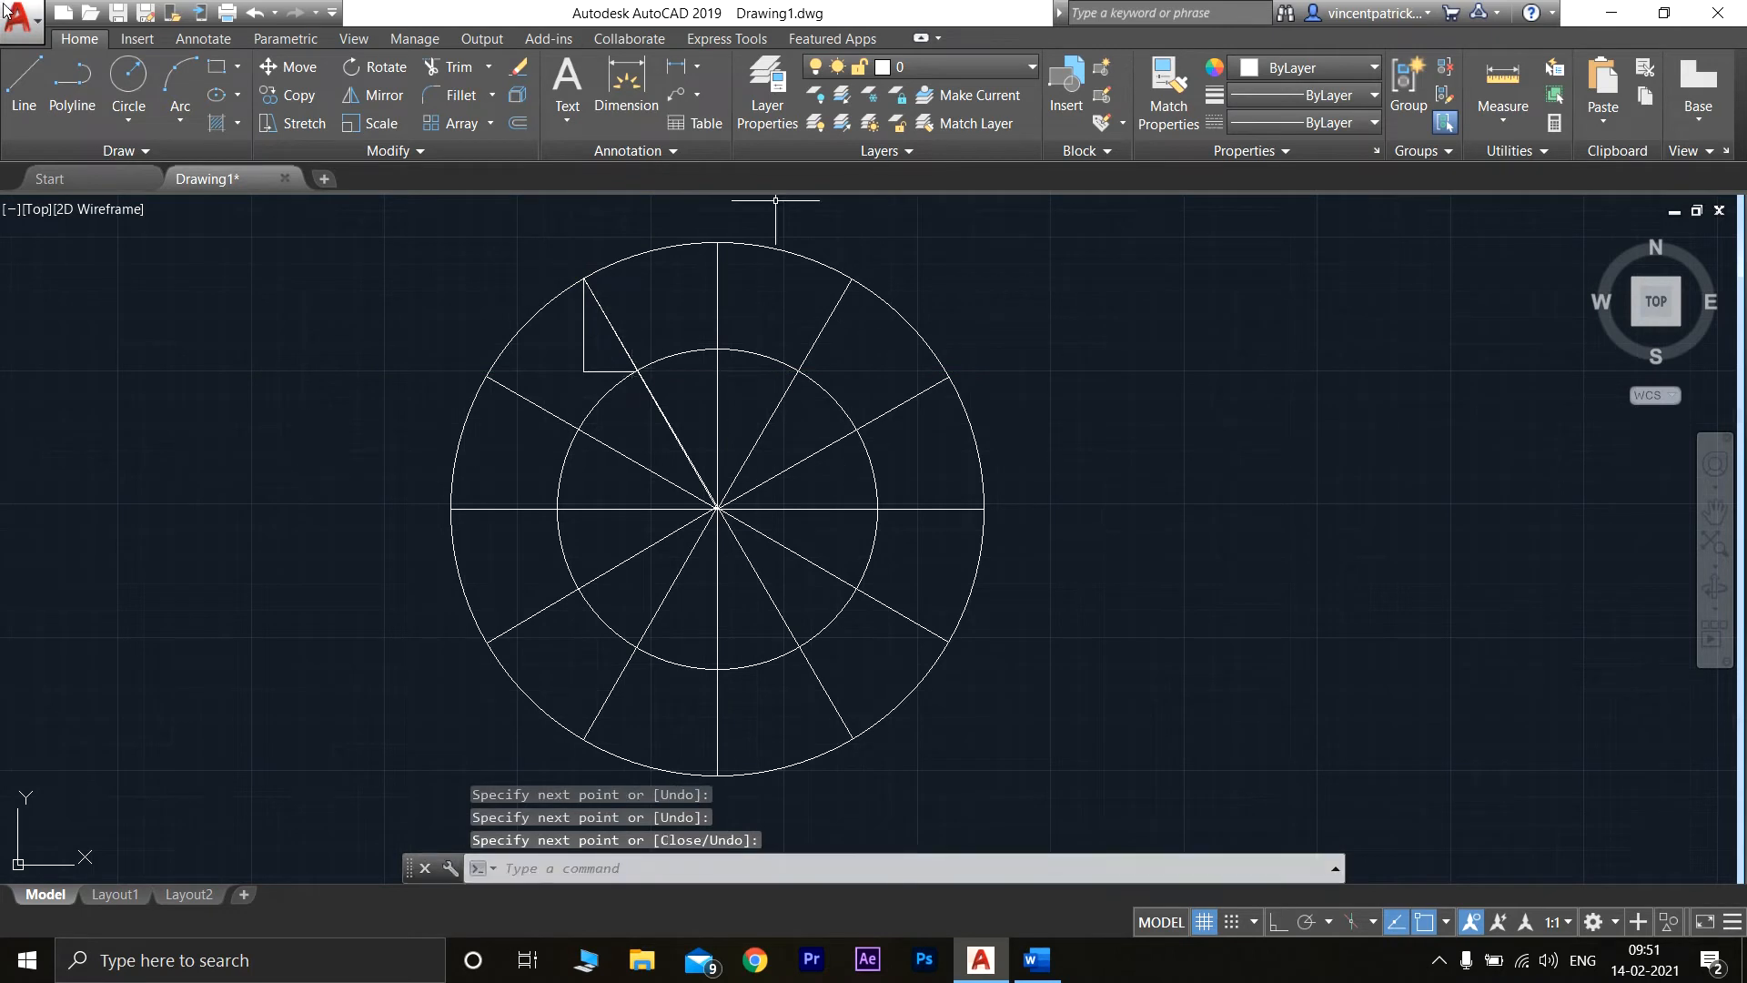
# - Draw a vertical line down from the 150° radial's outer end, continuing horizontally to the inner circle near that radial
pyautogui.click(28, 100)
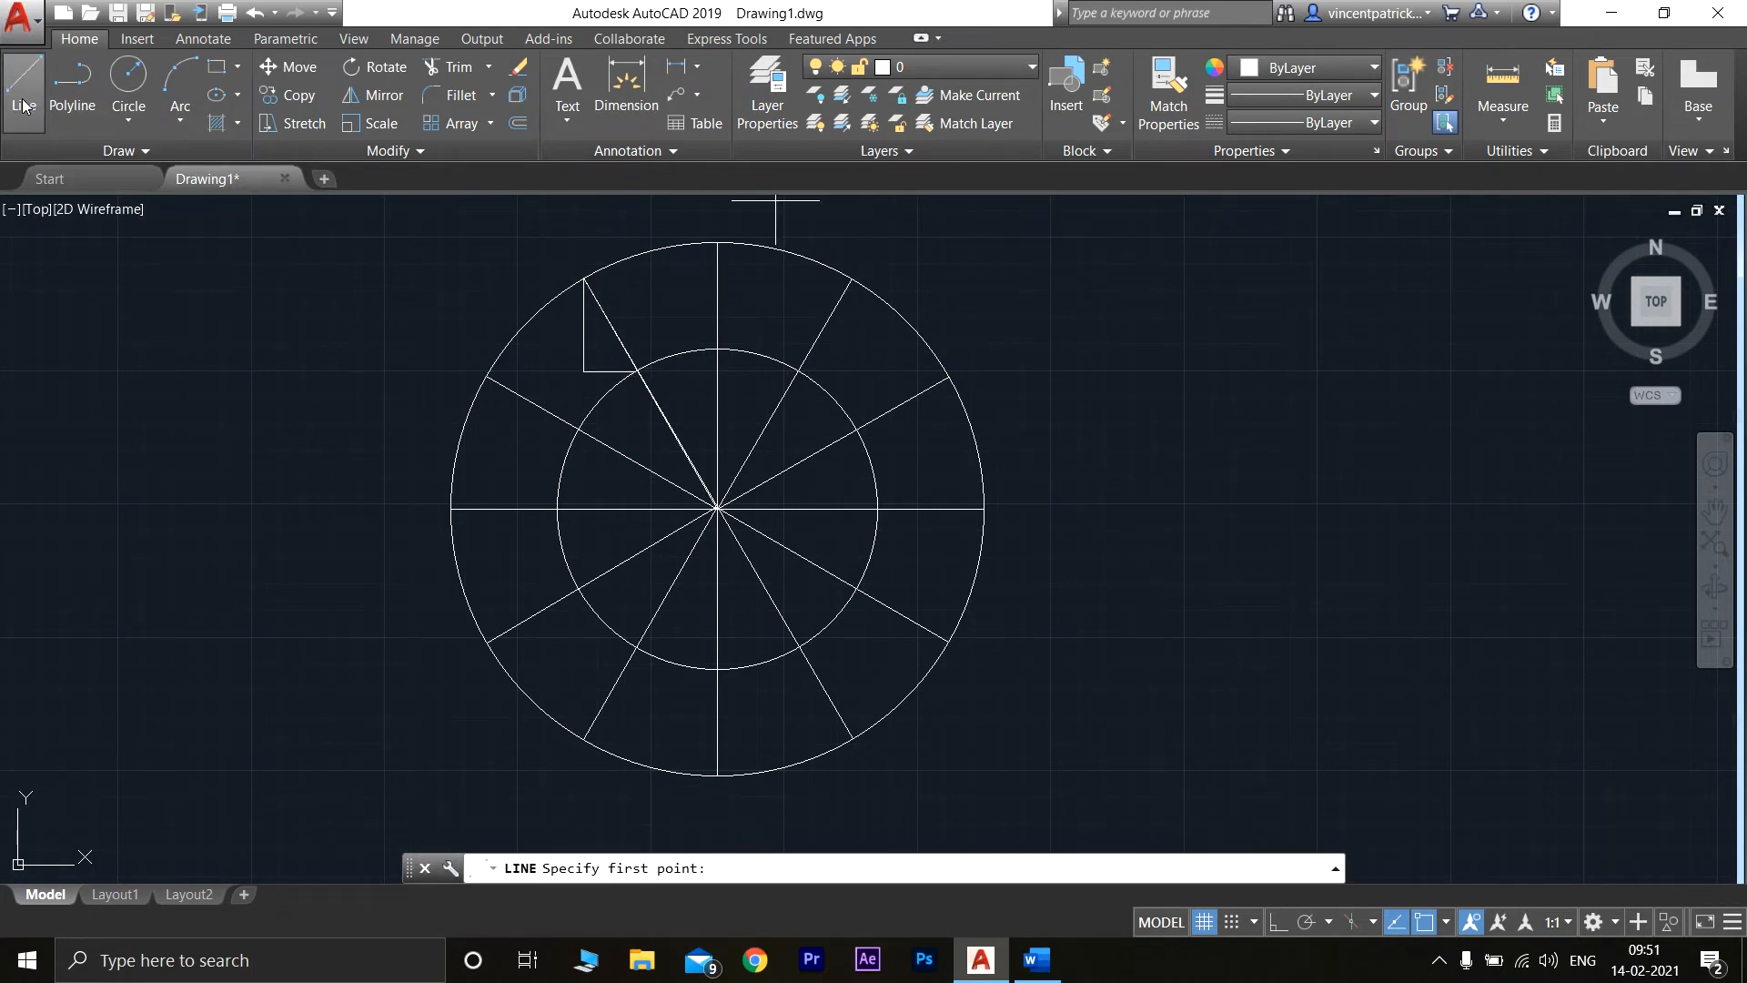
pyautogui.click(487, 375)
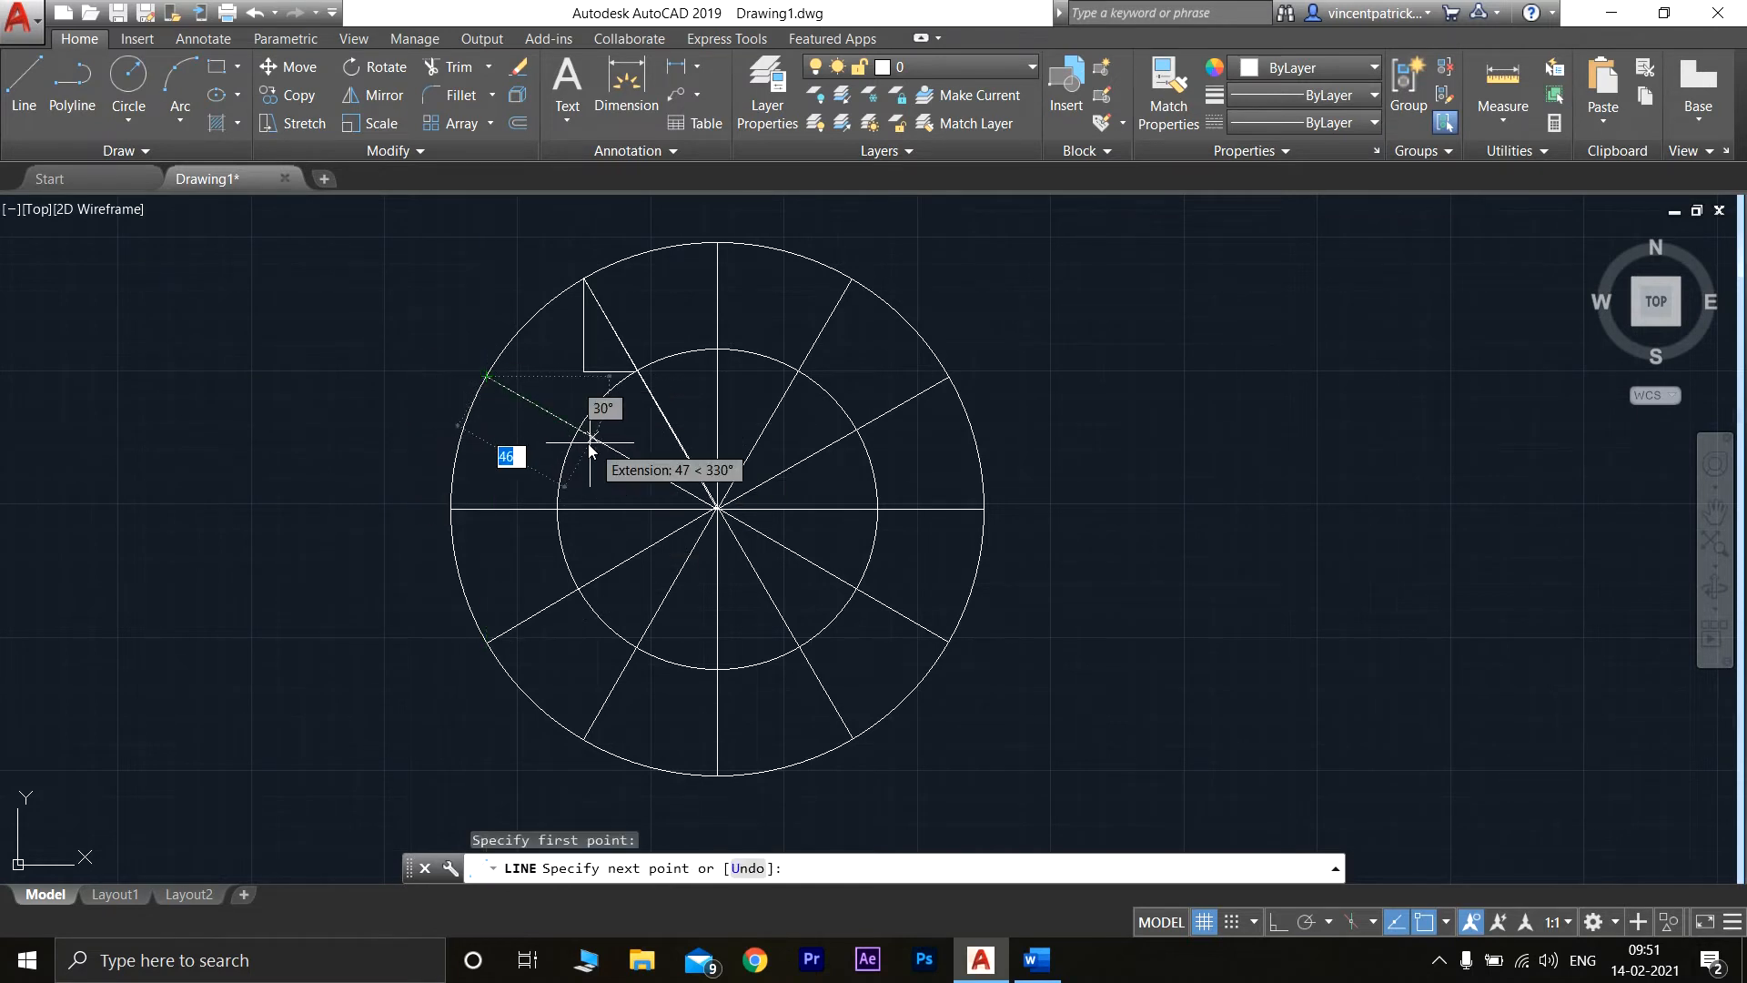
pyautogui.click(488, 436)
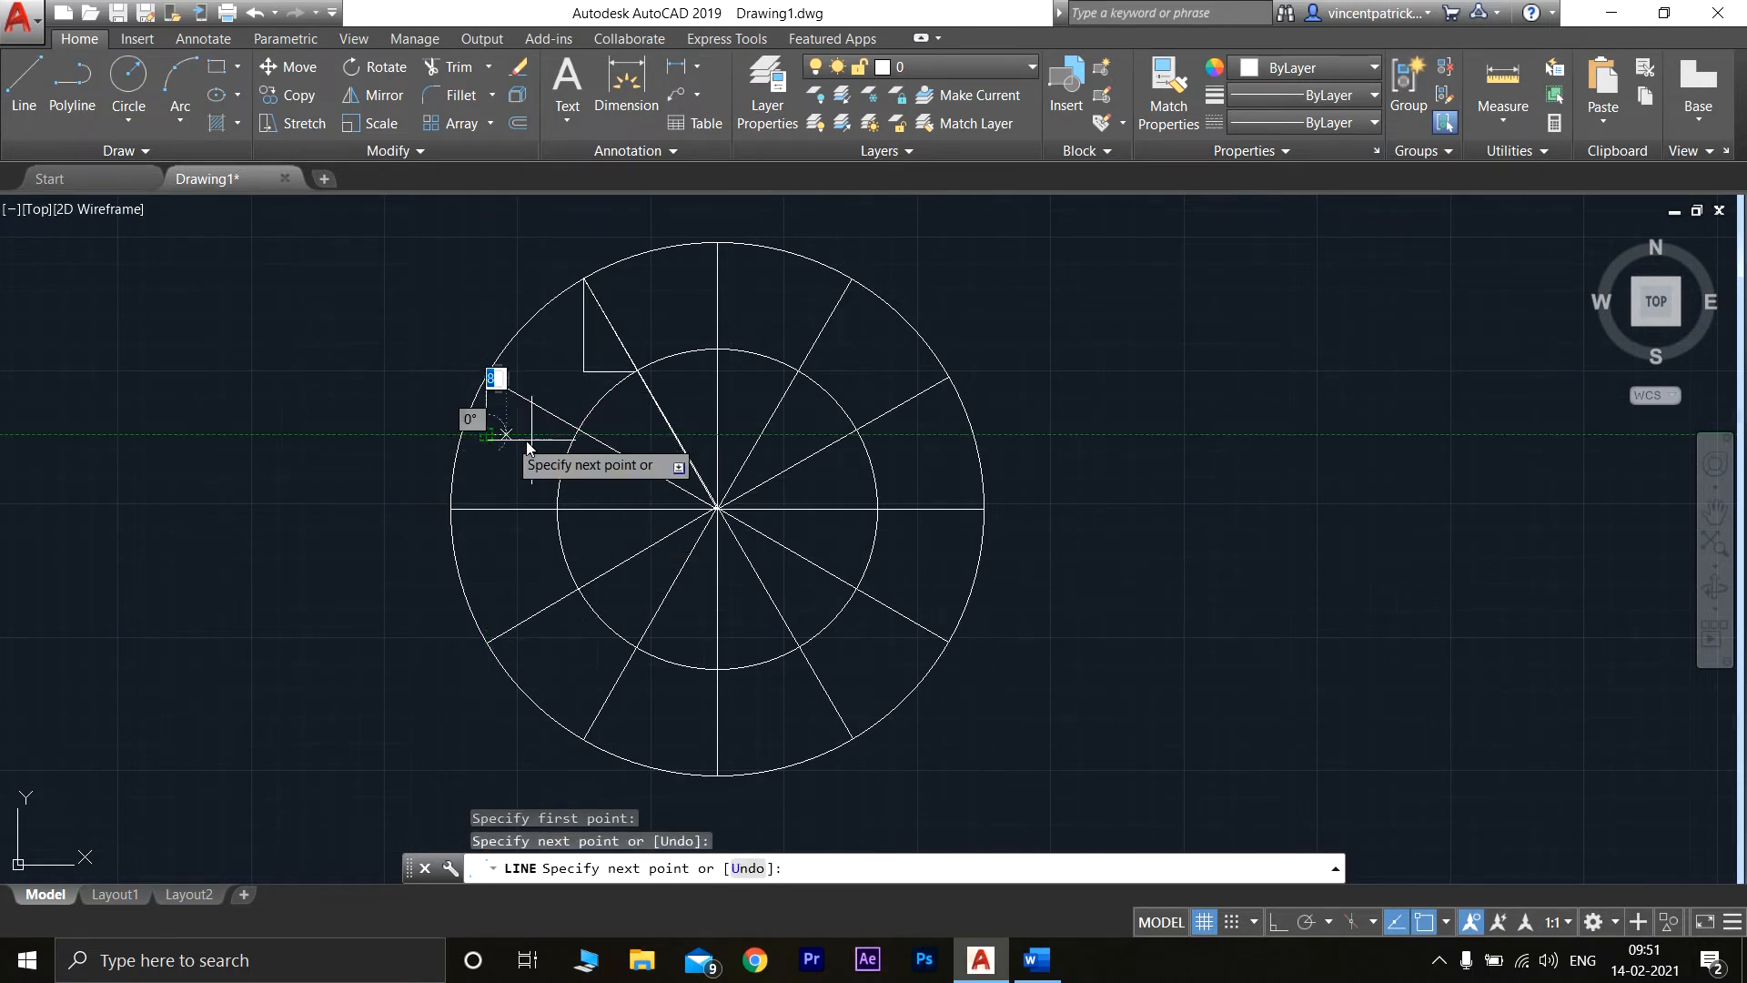
pyautogui.click(576, 434)
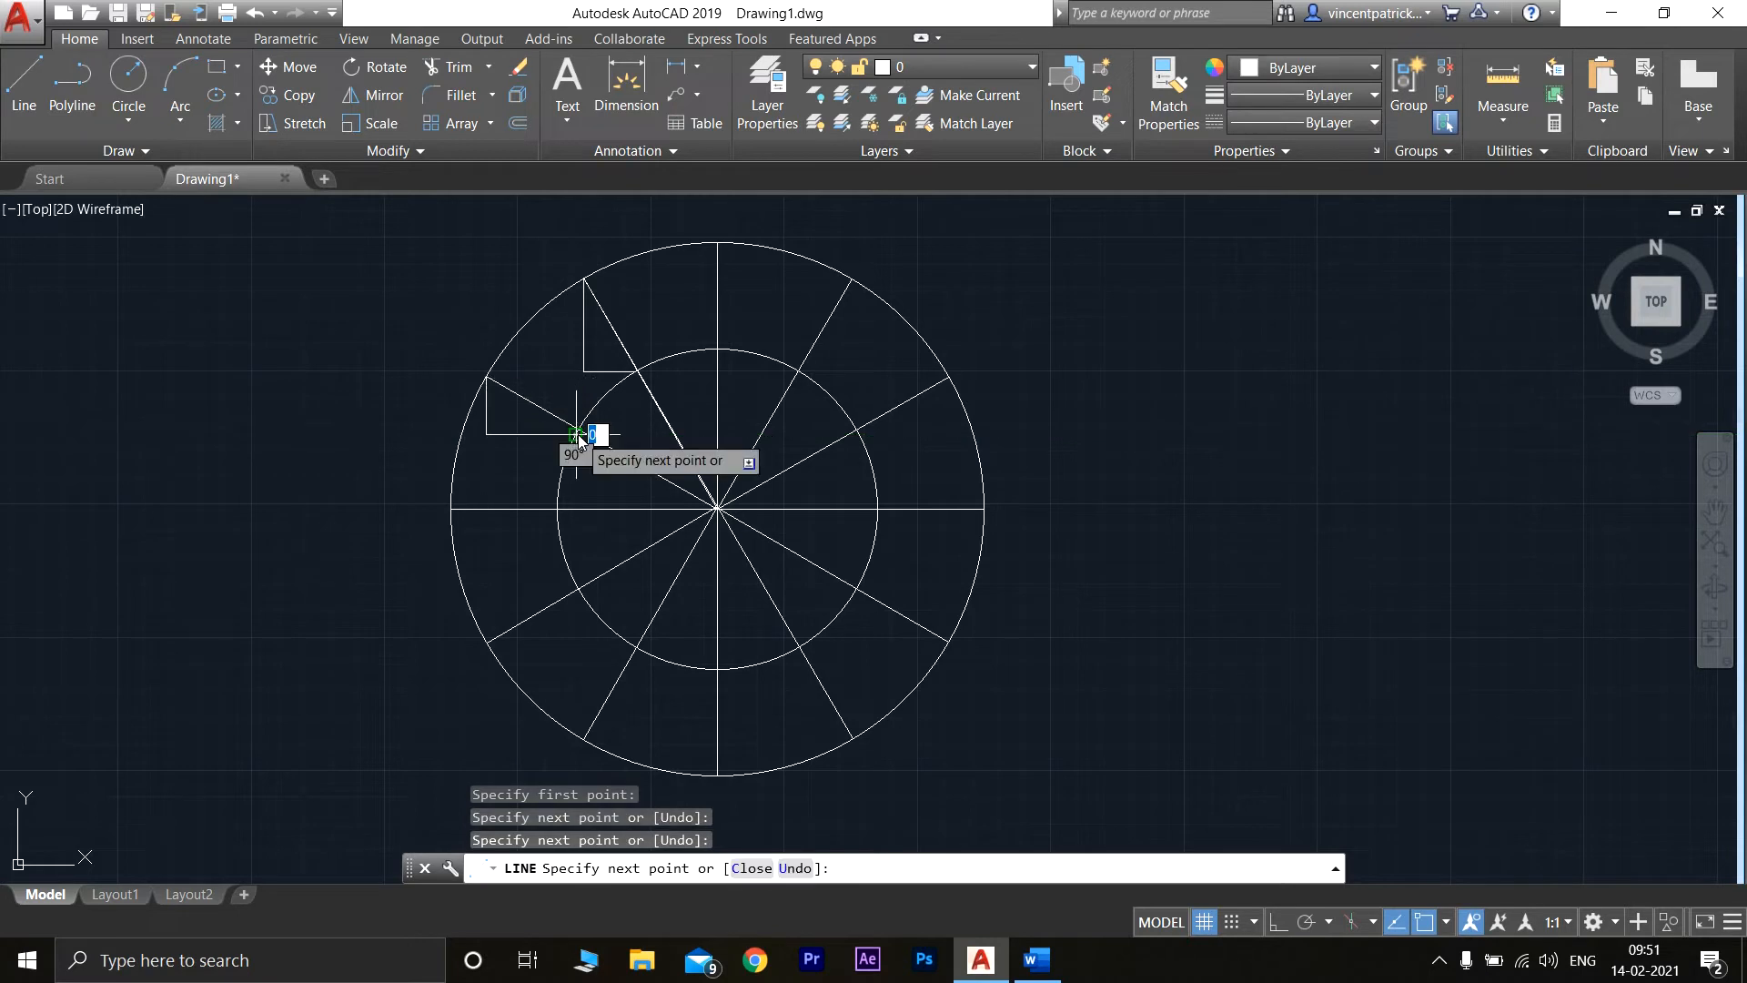
pyautogui.press('Return')
# - Draw a vertical line up from the 210° radial's outer end, continuing horizontally to where that radial crosses the inner circle
pyautogui.moveTo(581, 582); pyautogui.dragTo(600, 483, button='middle')
pyautogui.click(23, 100)
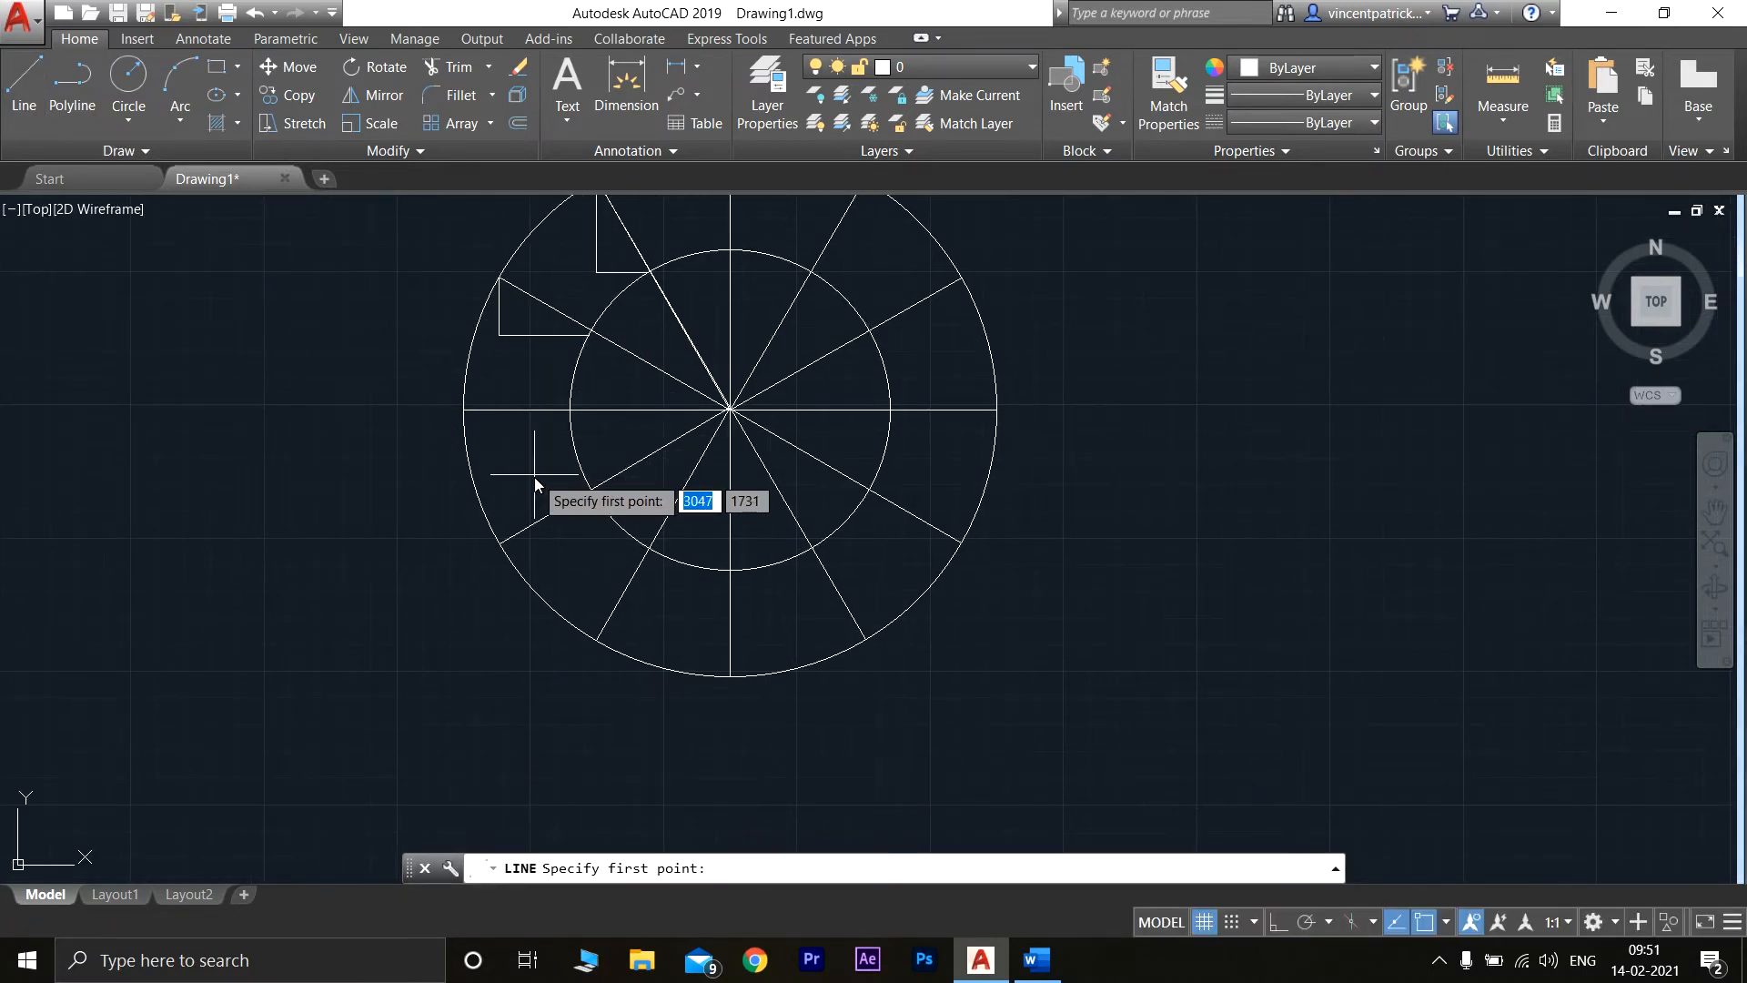
pyautogui.click(502, 546)
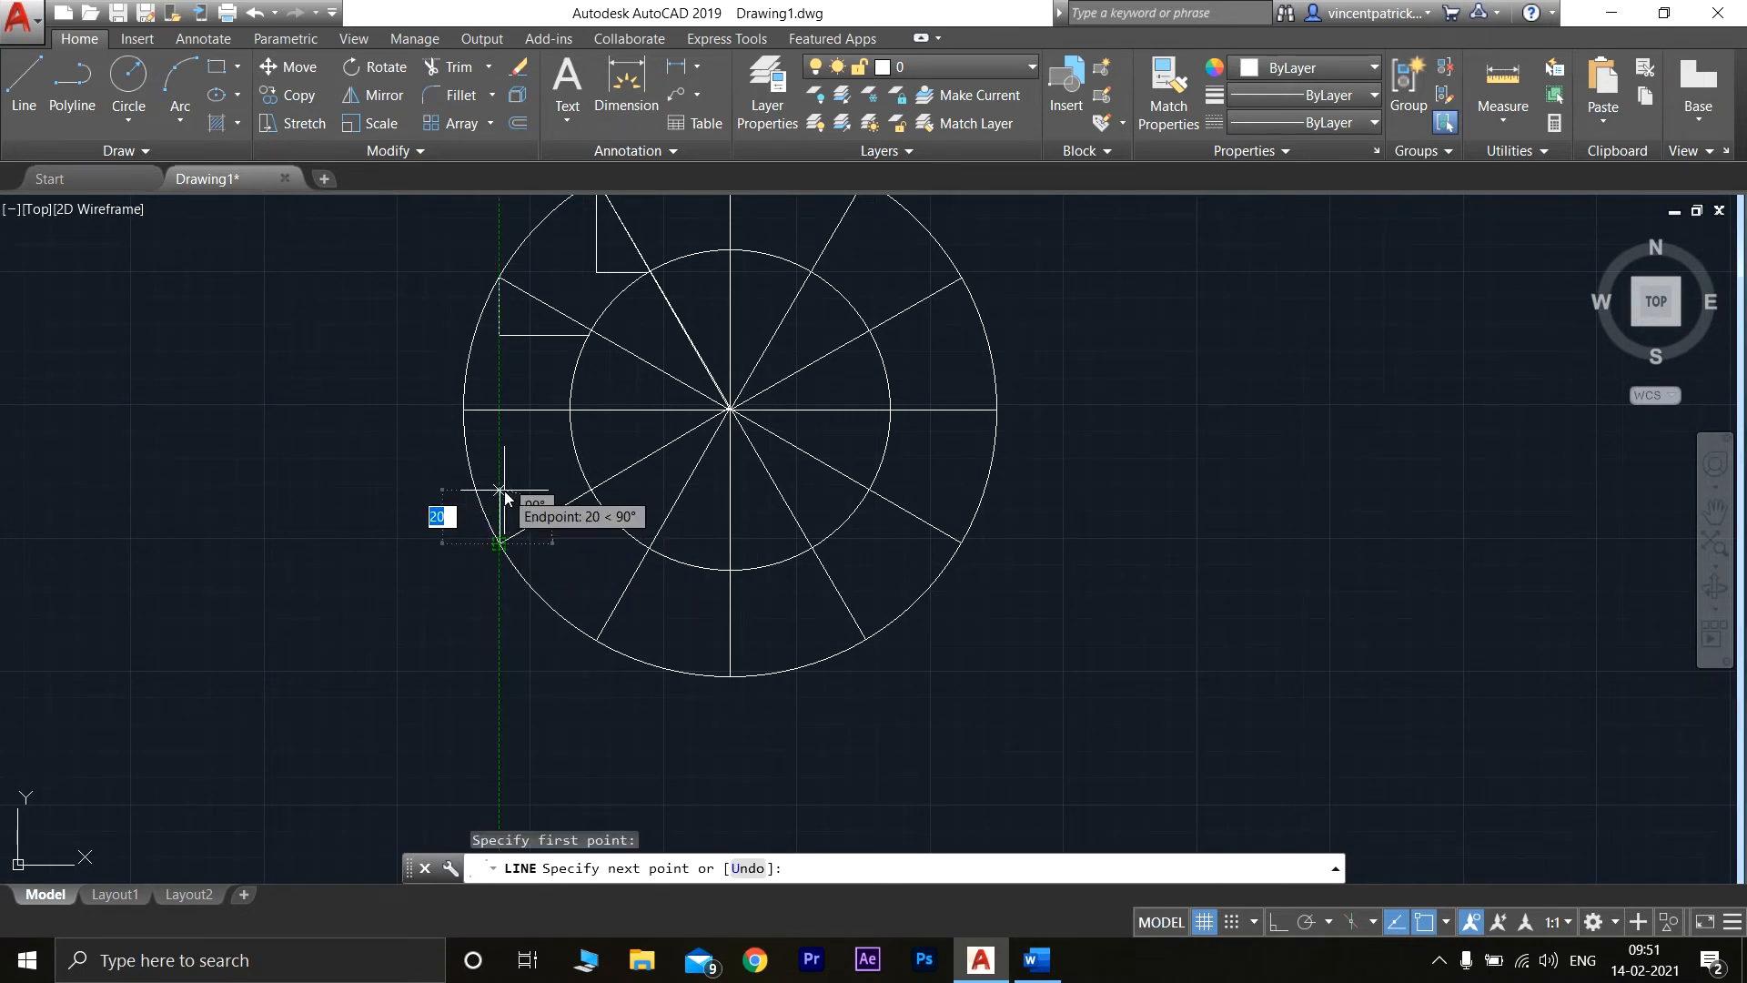
pyautogui.click(505, 496)
pyautogui.click(589, 493)
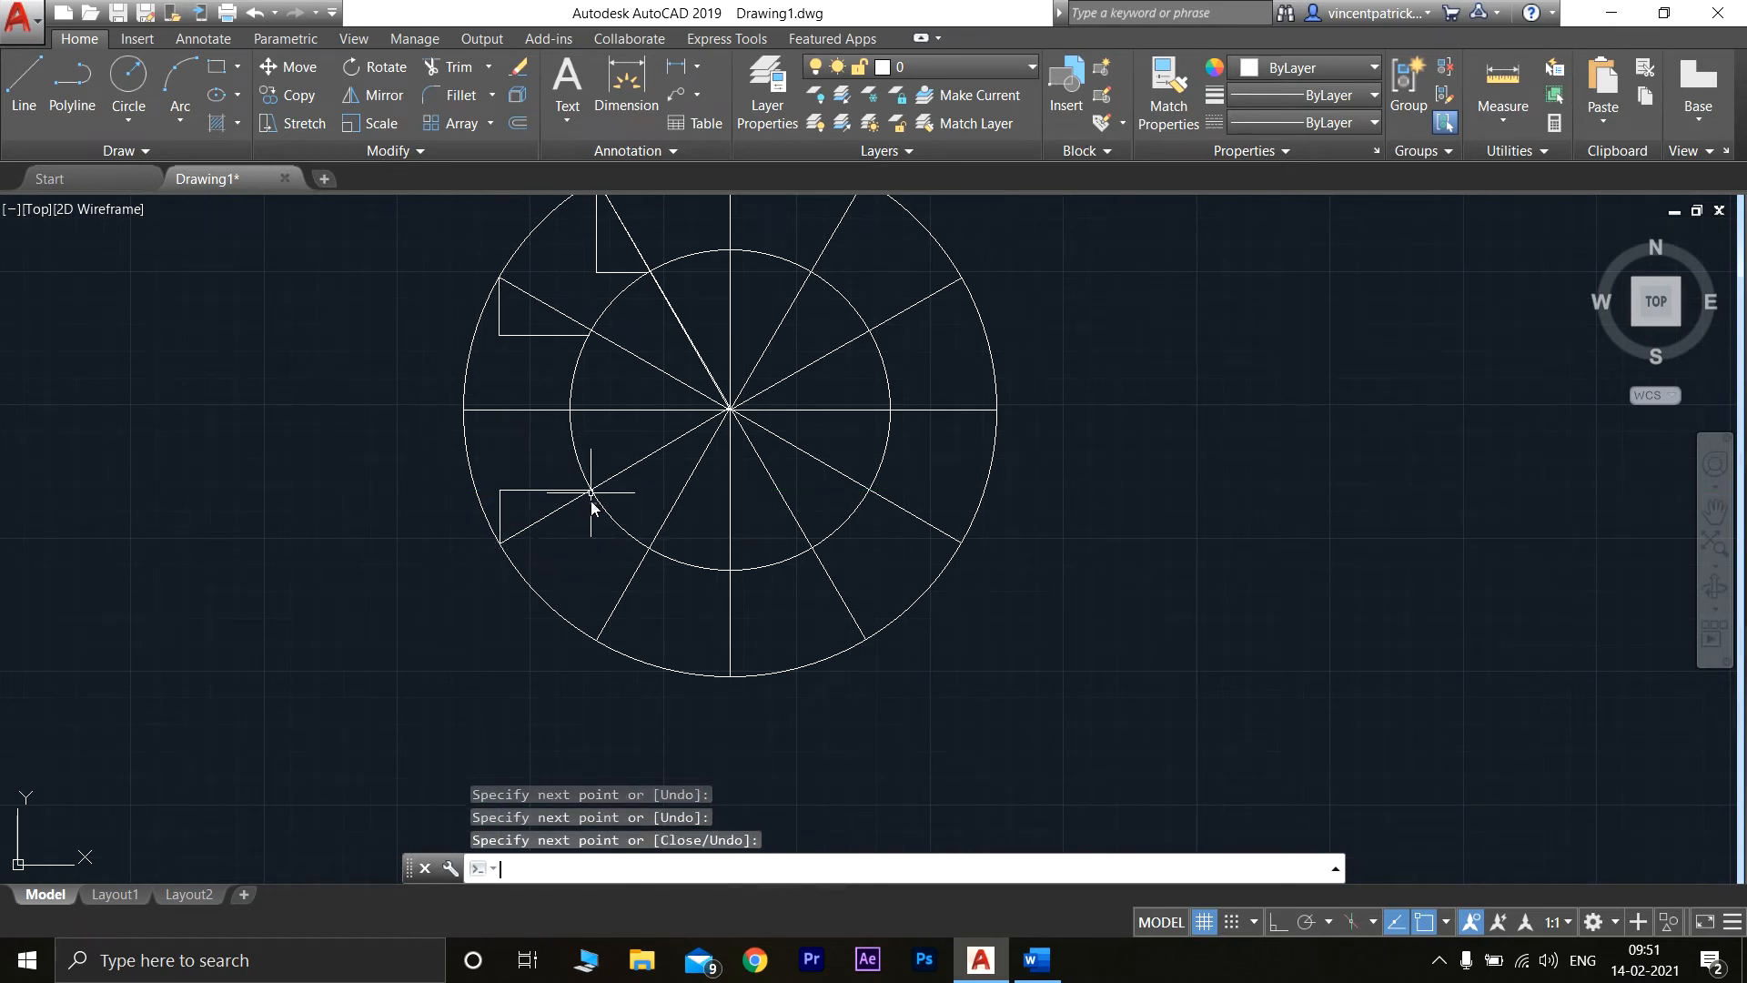
pyautogui.press('Return')
# - Draw a vertical line up from the 240° radial's outer end, continuing horizontally to where that radial crosses the inner circle
pyautogui.click(38, 112)
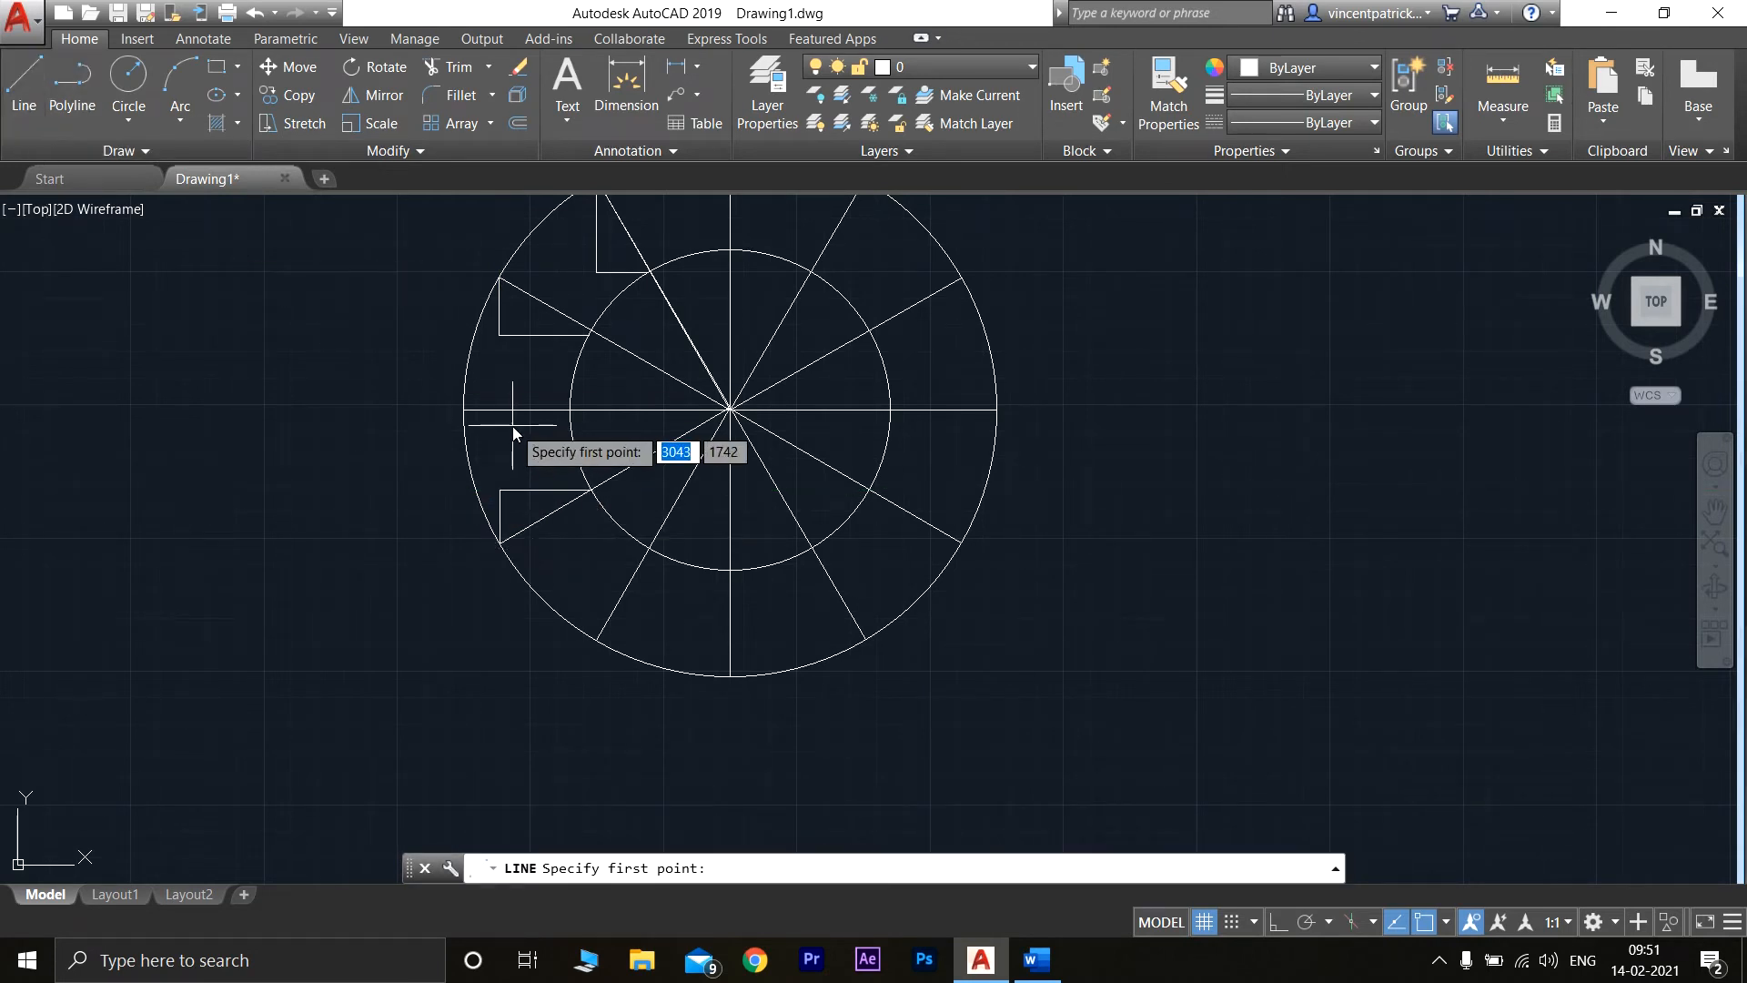
pyautogui.click(603, 647)
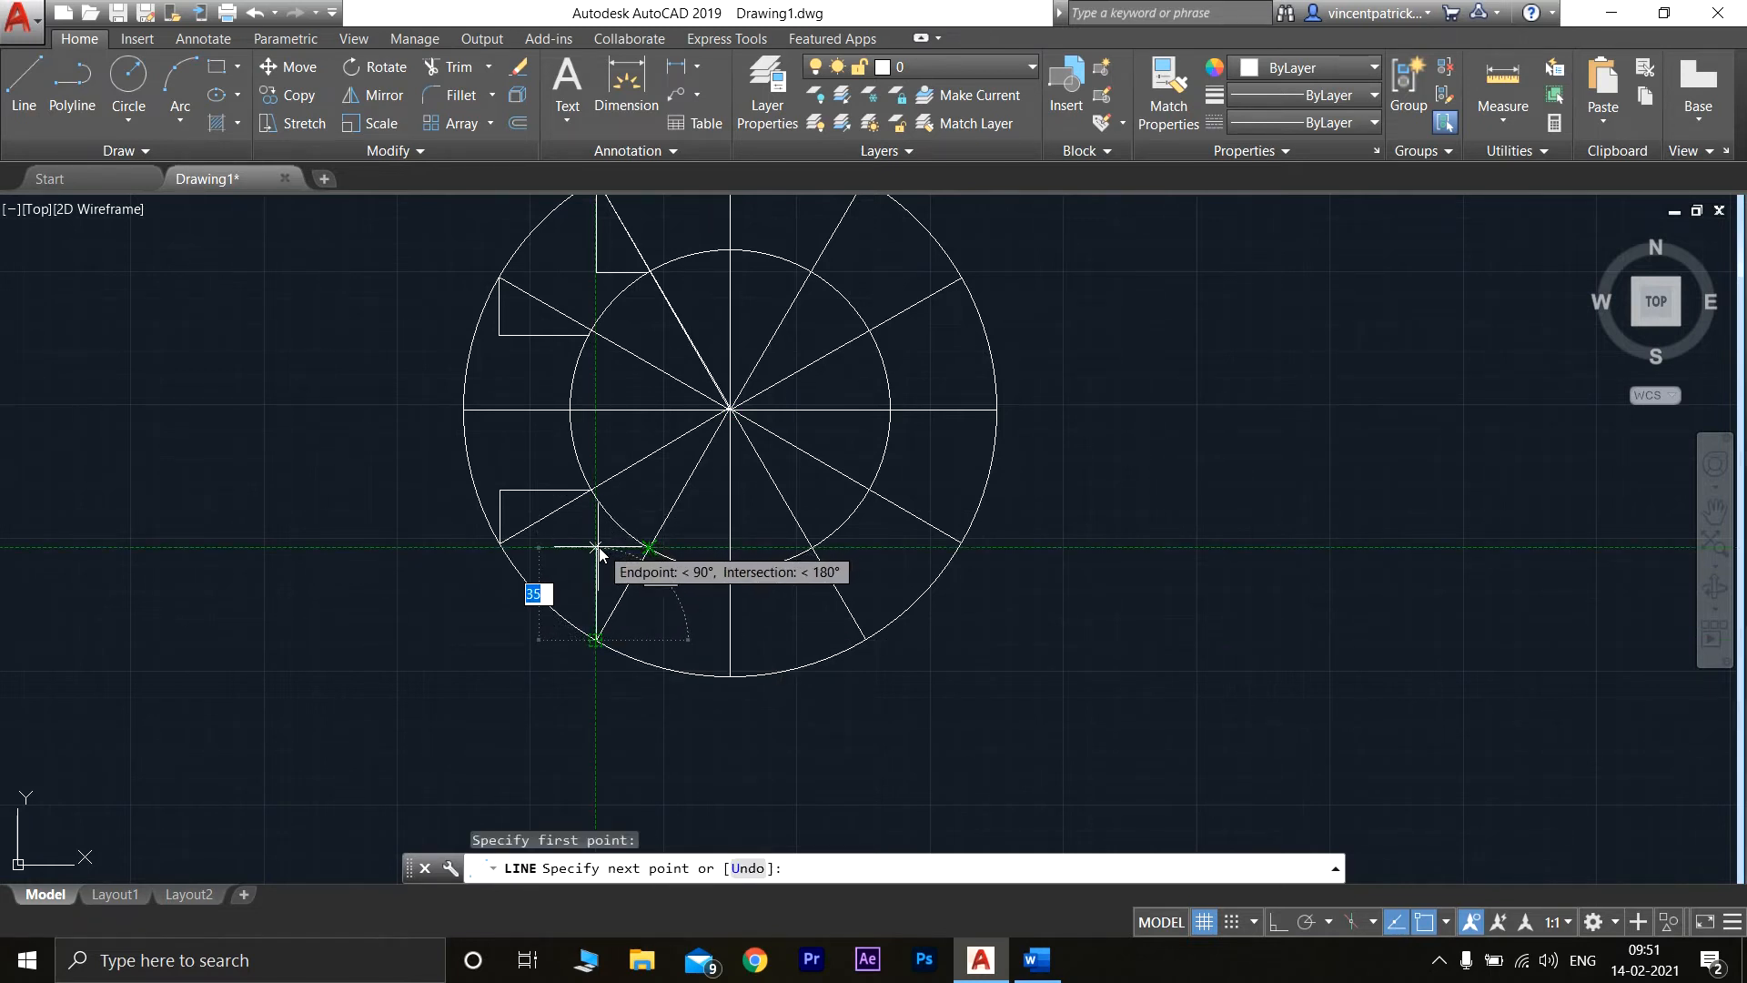
pyautogui.click(595, 548)
pyautogui.click(649, 547)
pyautogui.press('Return')
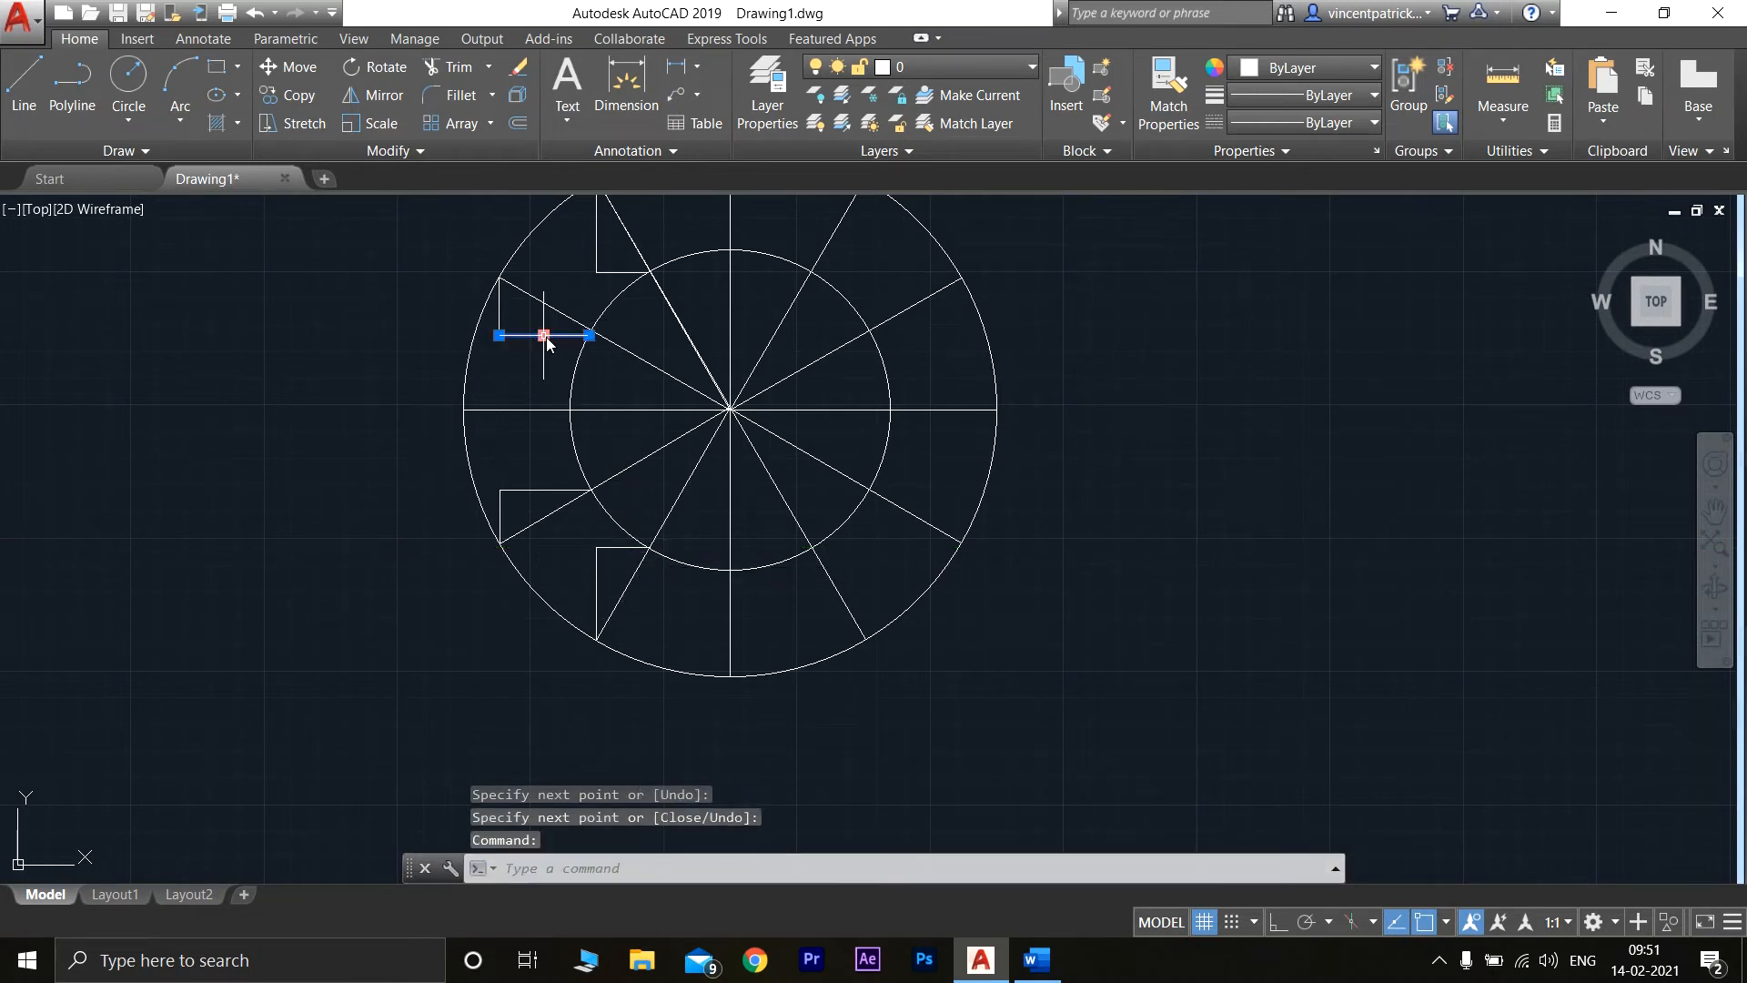
# - Replace the horizontal line at the 150° radial with an Ortho line from its inner-circle intersection to just past the vertical line
pyautogui.press('Delete')
pyautogui.click(25, 87)
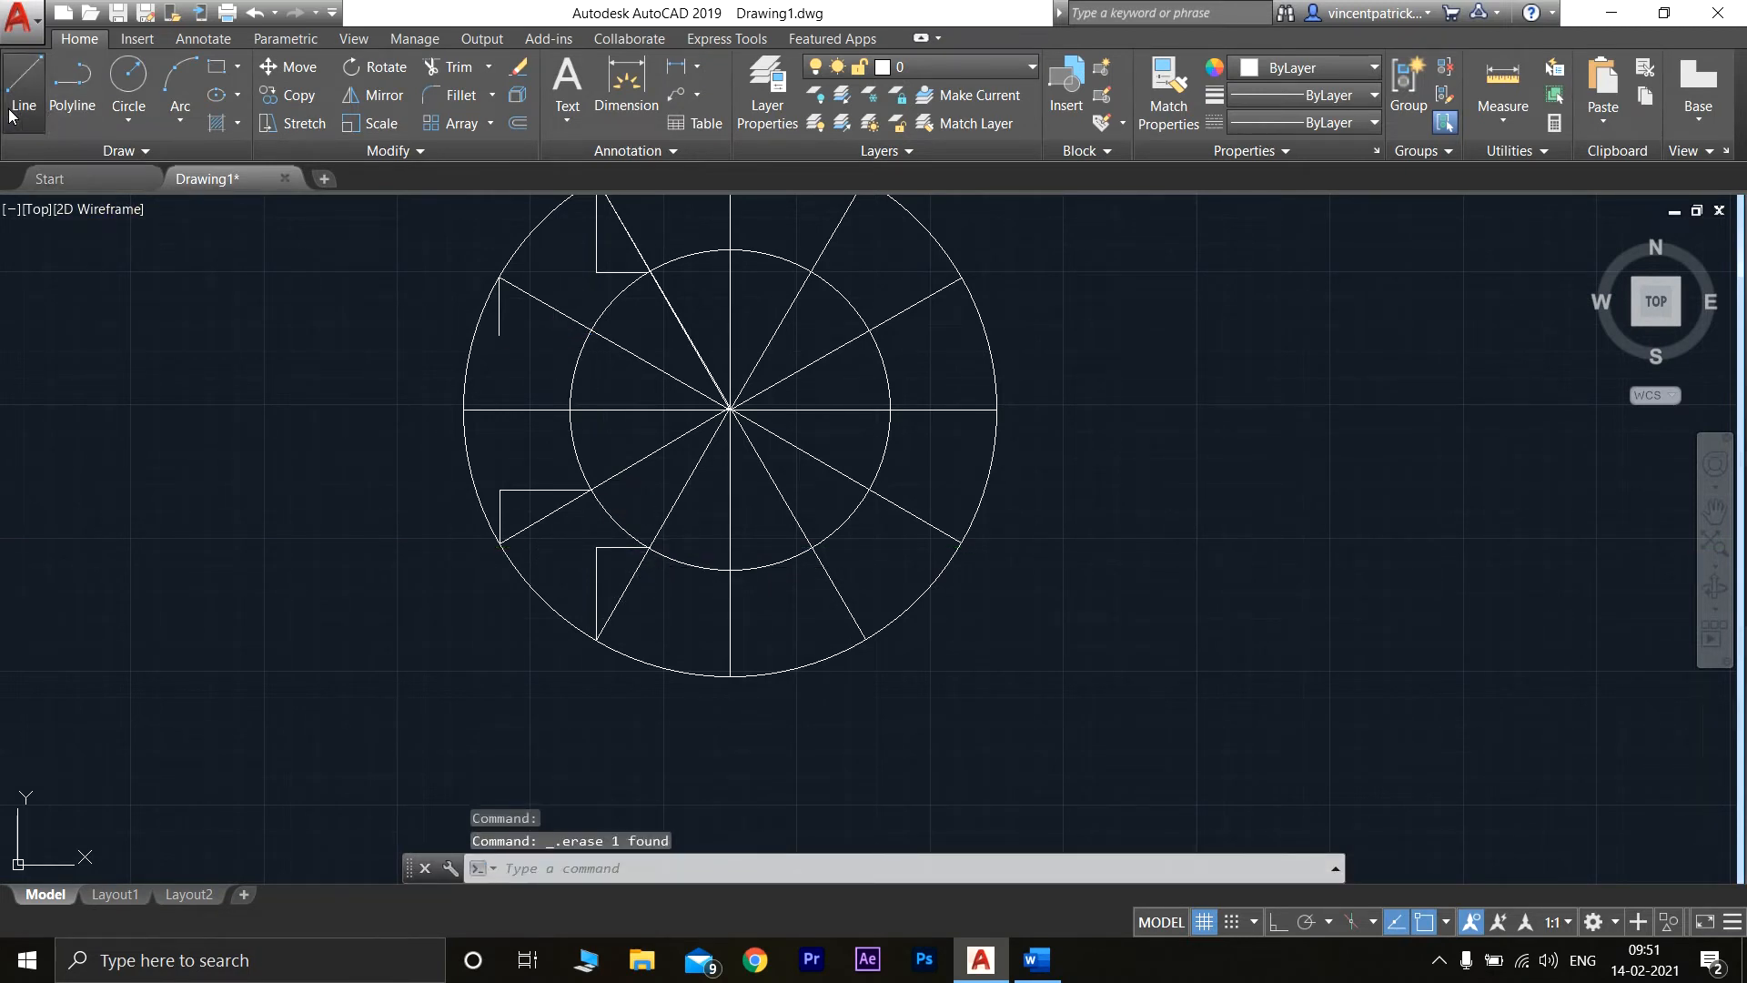
pyautogui.click(592, 330)
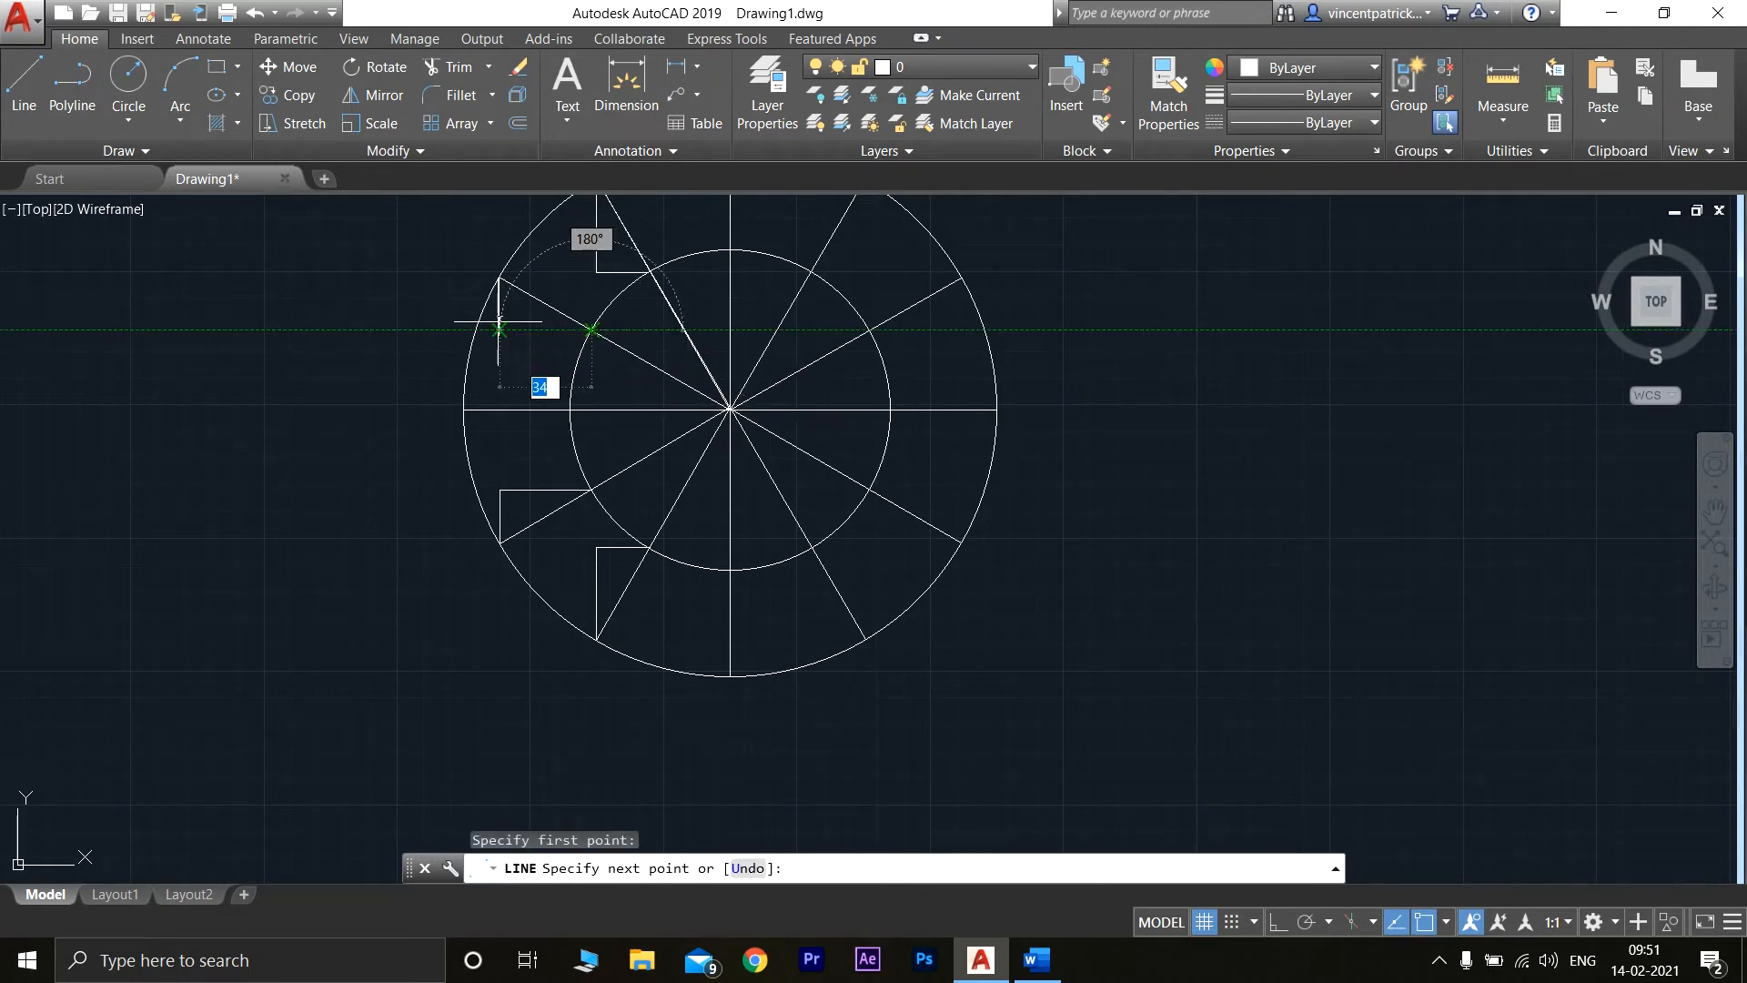
pyautogui.scroll(6, 499, 330)
pyautogui.scroll(4, 497, 326)
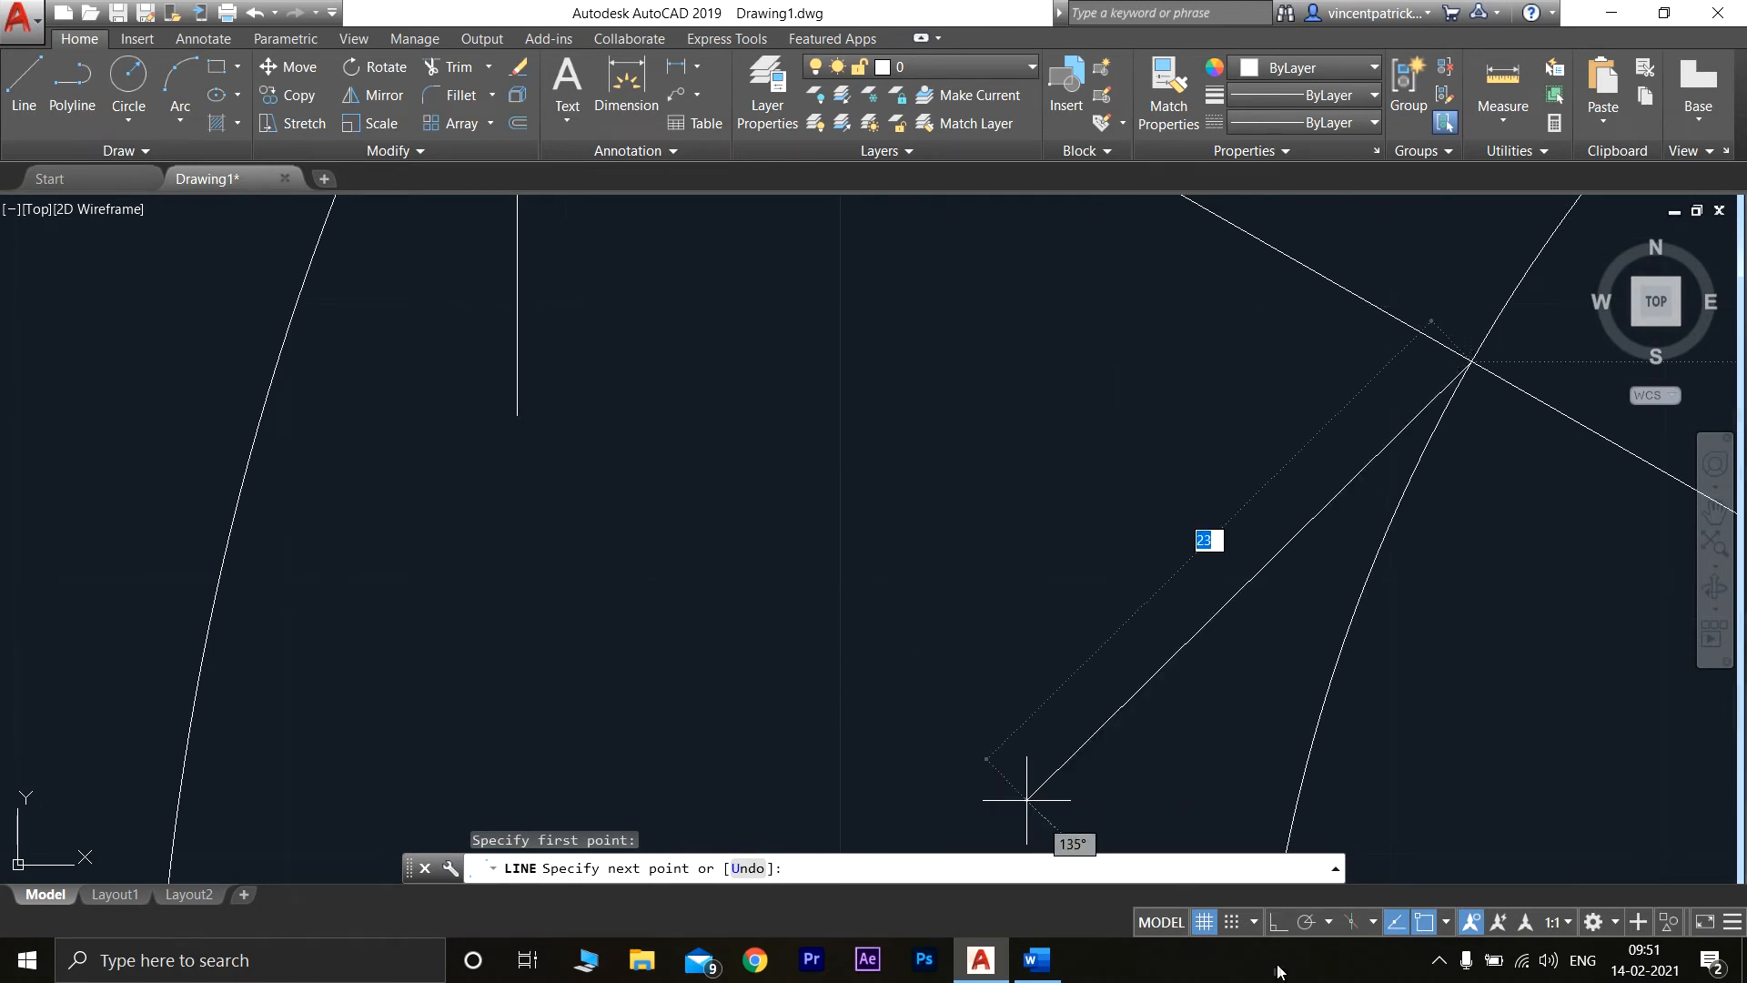
pyautogui.click(466, 361)
pyautogui.press('Return')
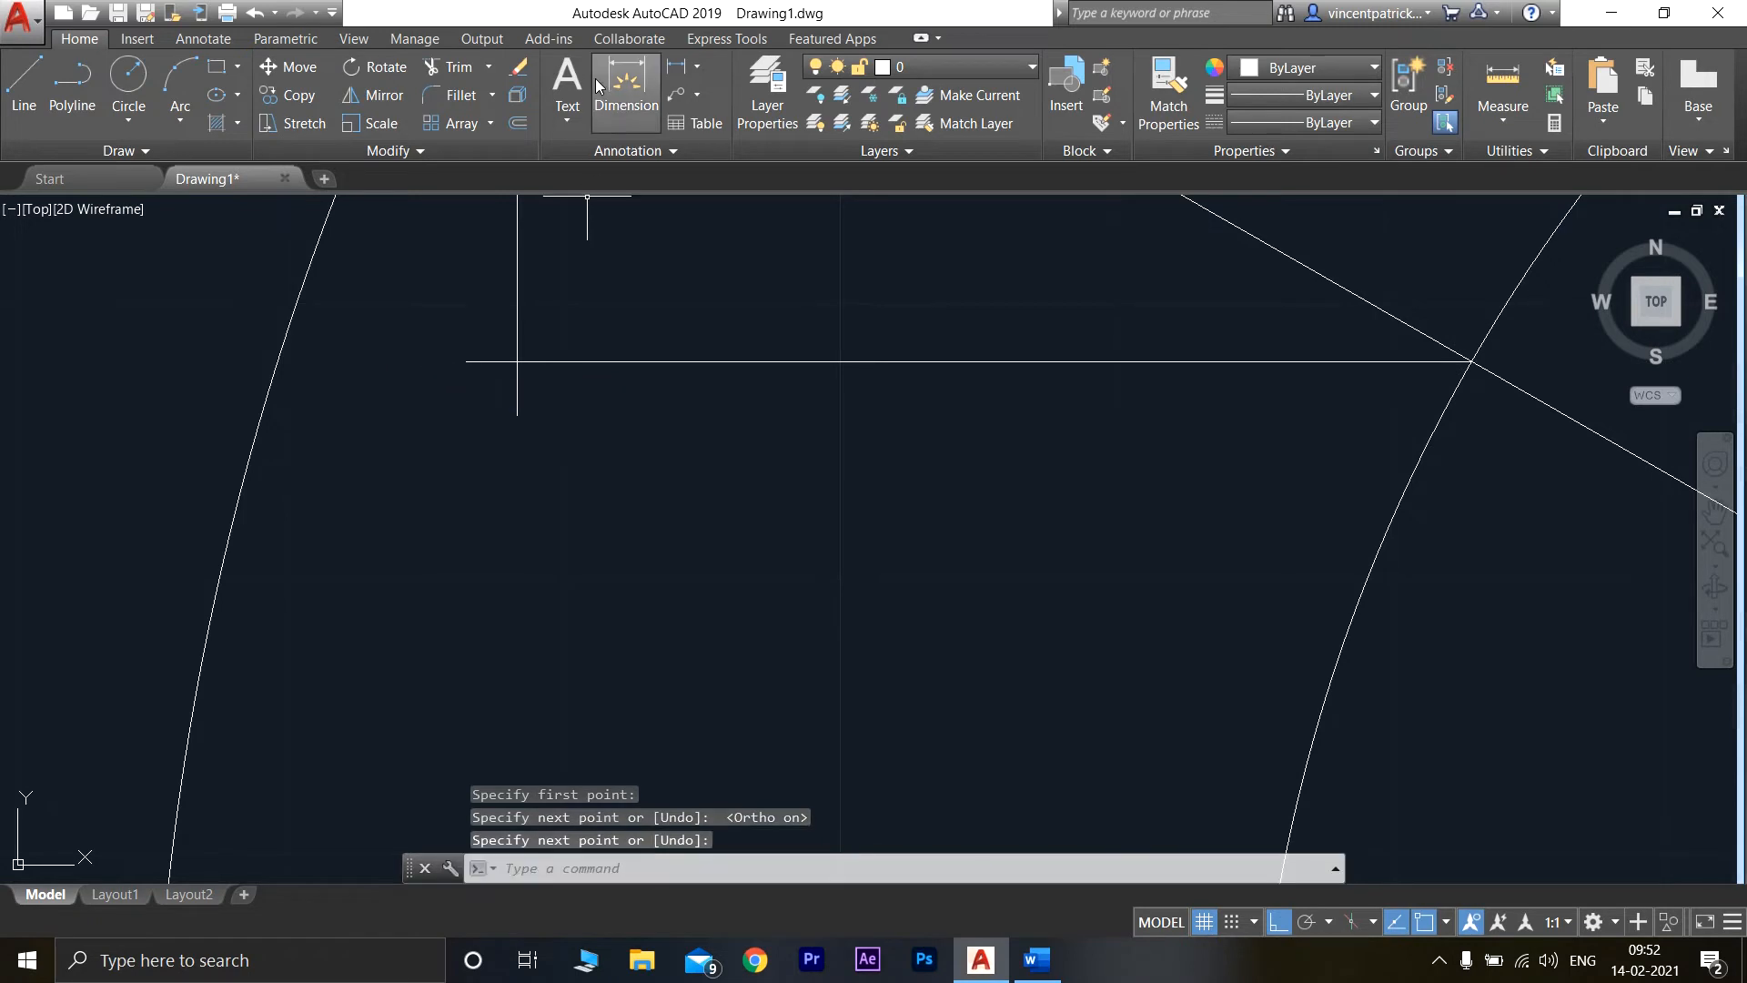
# - Stretch the free ends of the vertical and horizontal lines at the 150° radial to meet exactly at their intersection
pyautogui.click(515, 406)
pyautogui.click(517, 414)
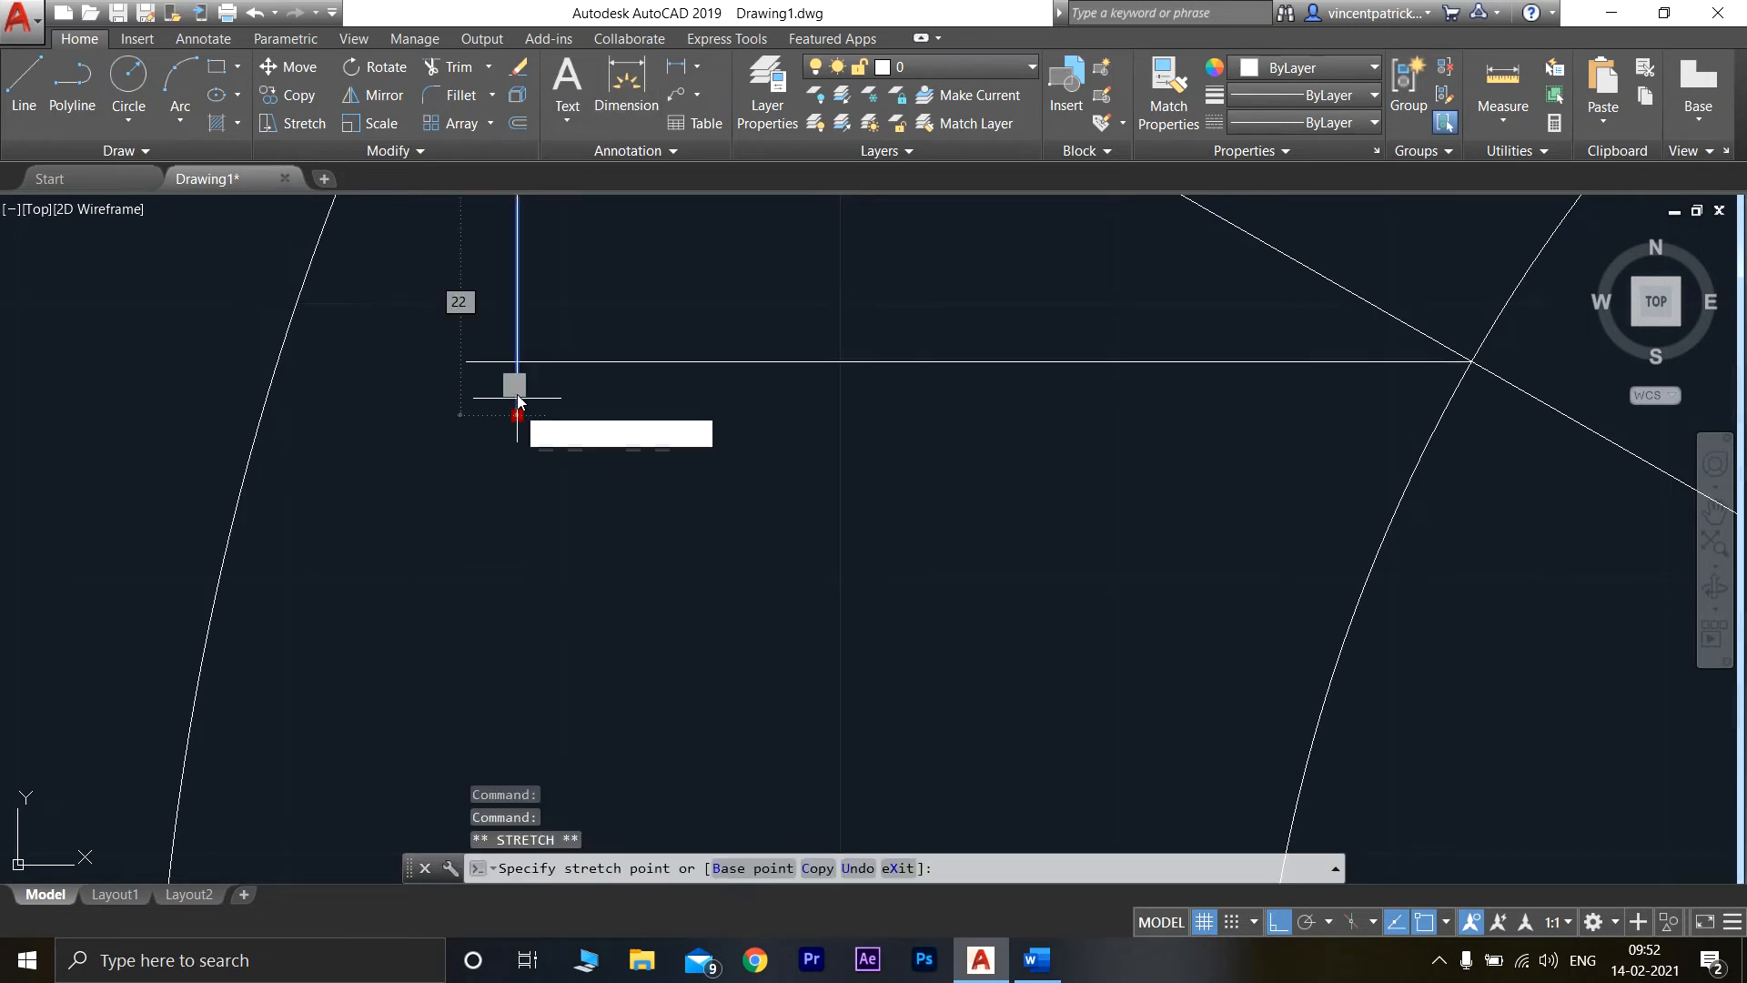
pyautogui.click(517, 361)
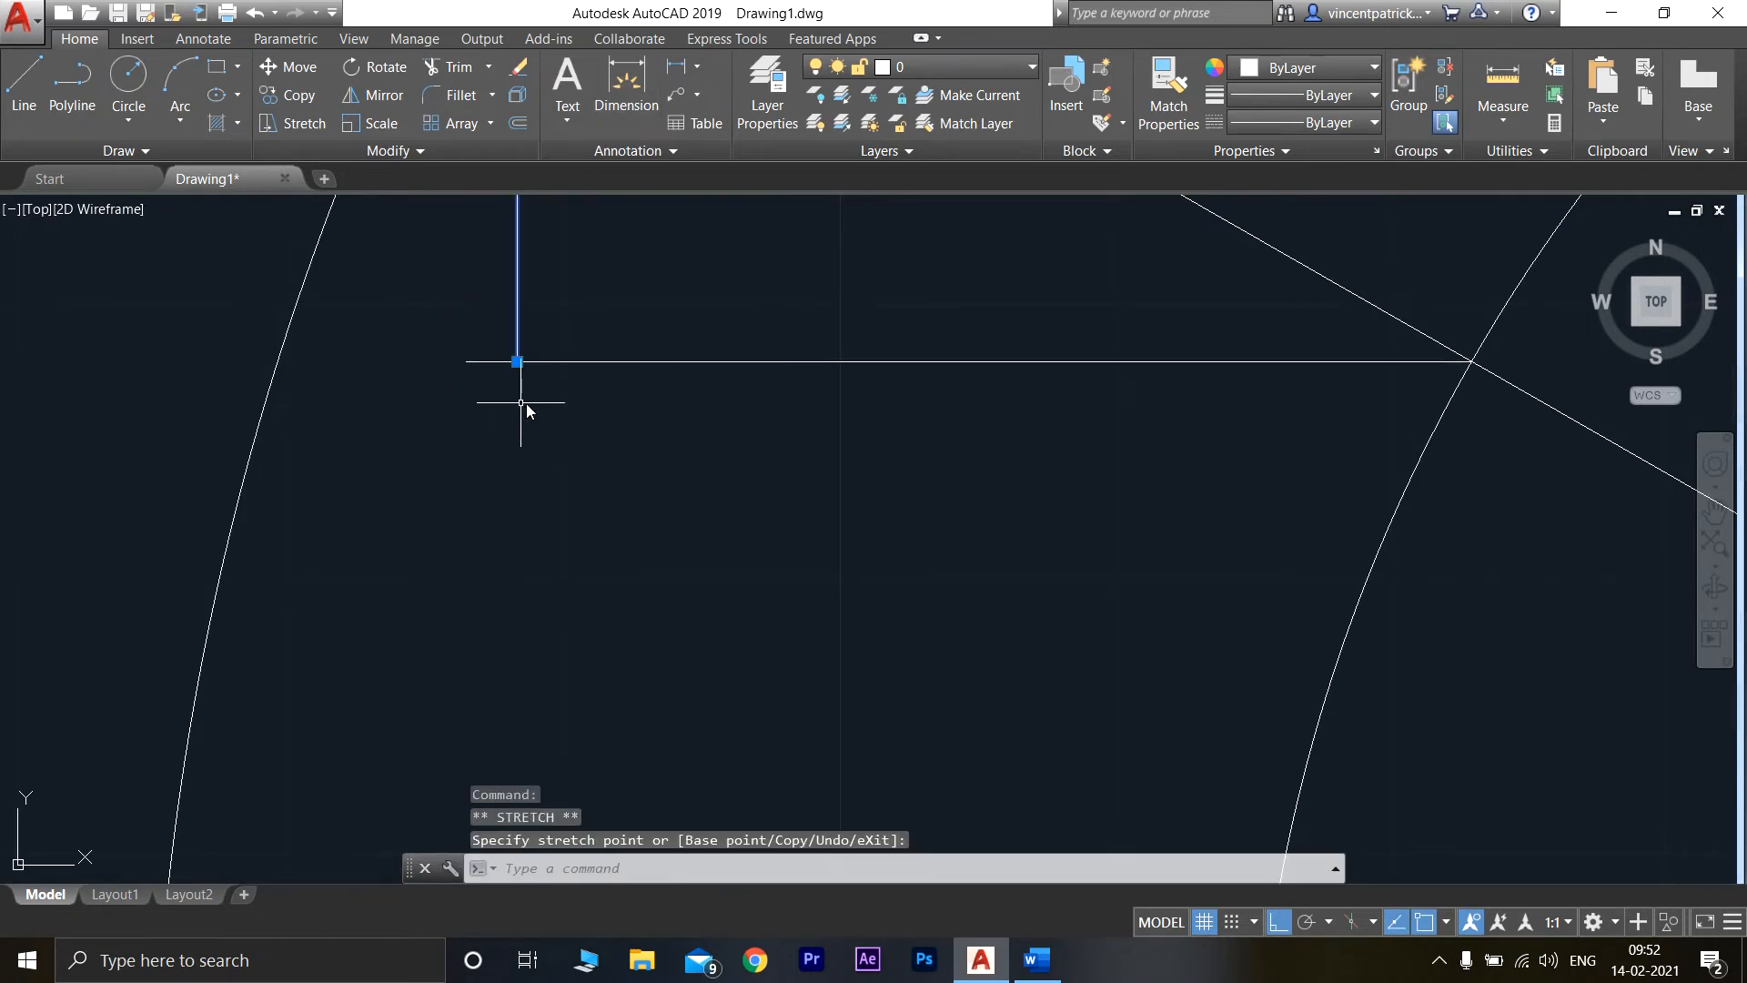
pyautogui.click(472, 361)
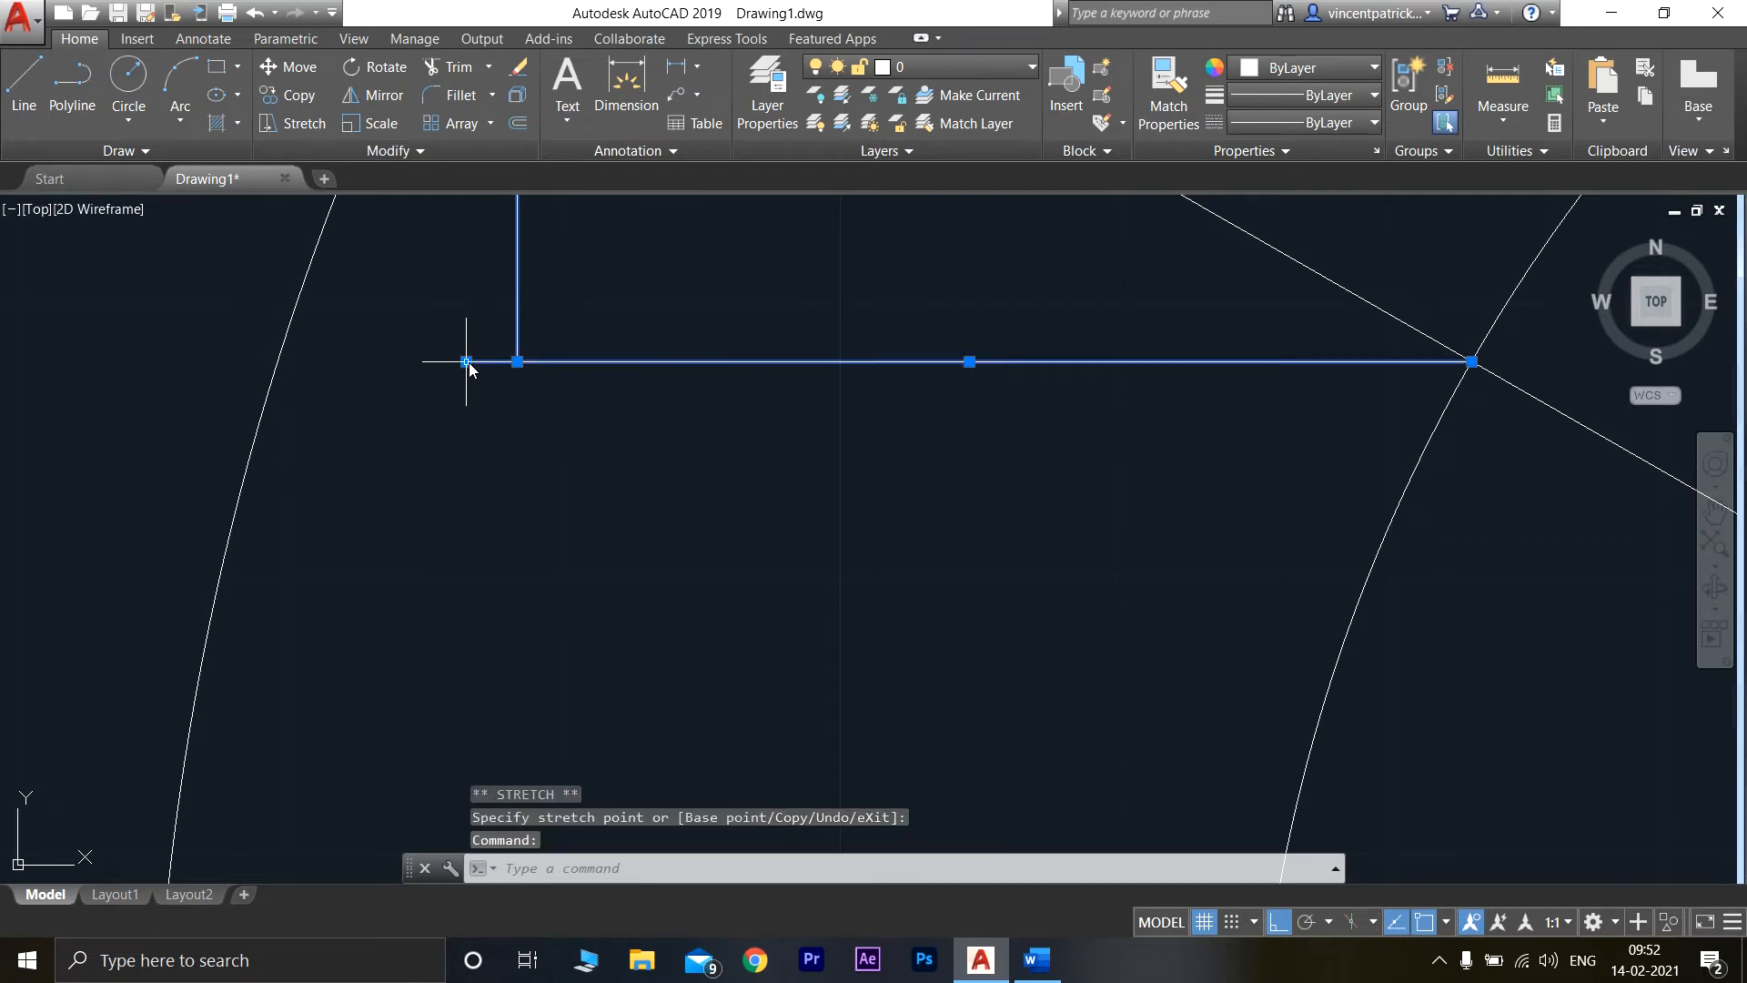
pyautogui.click(466, 361)
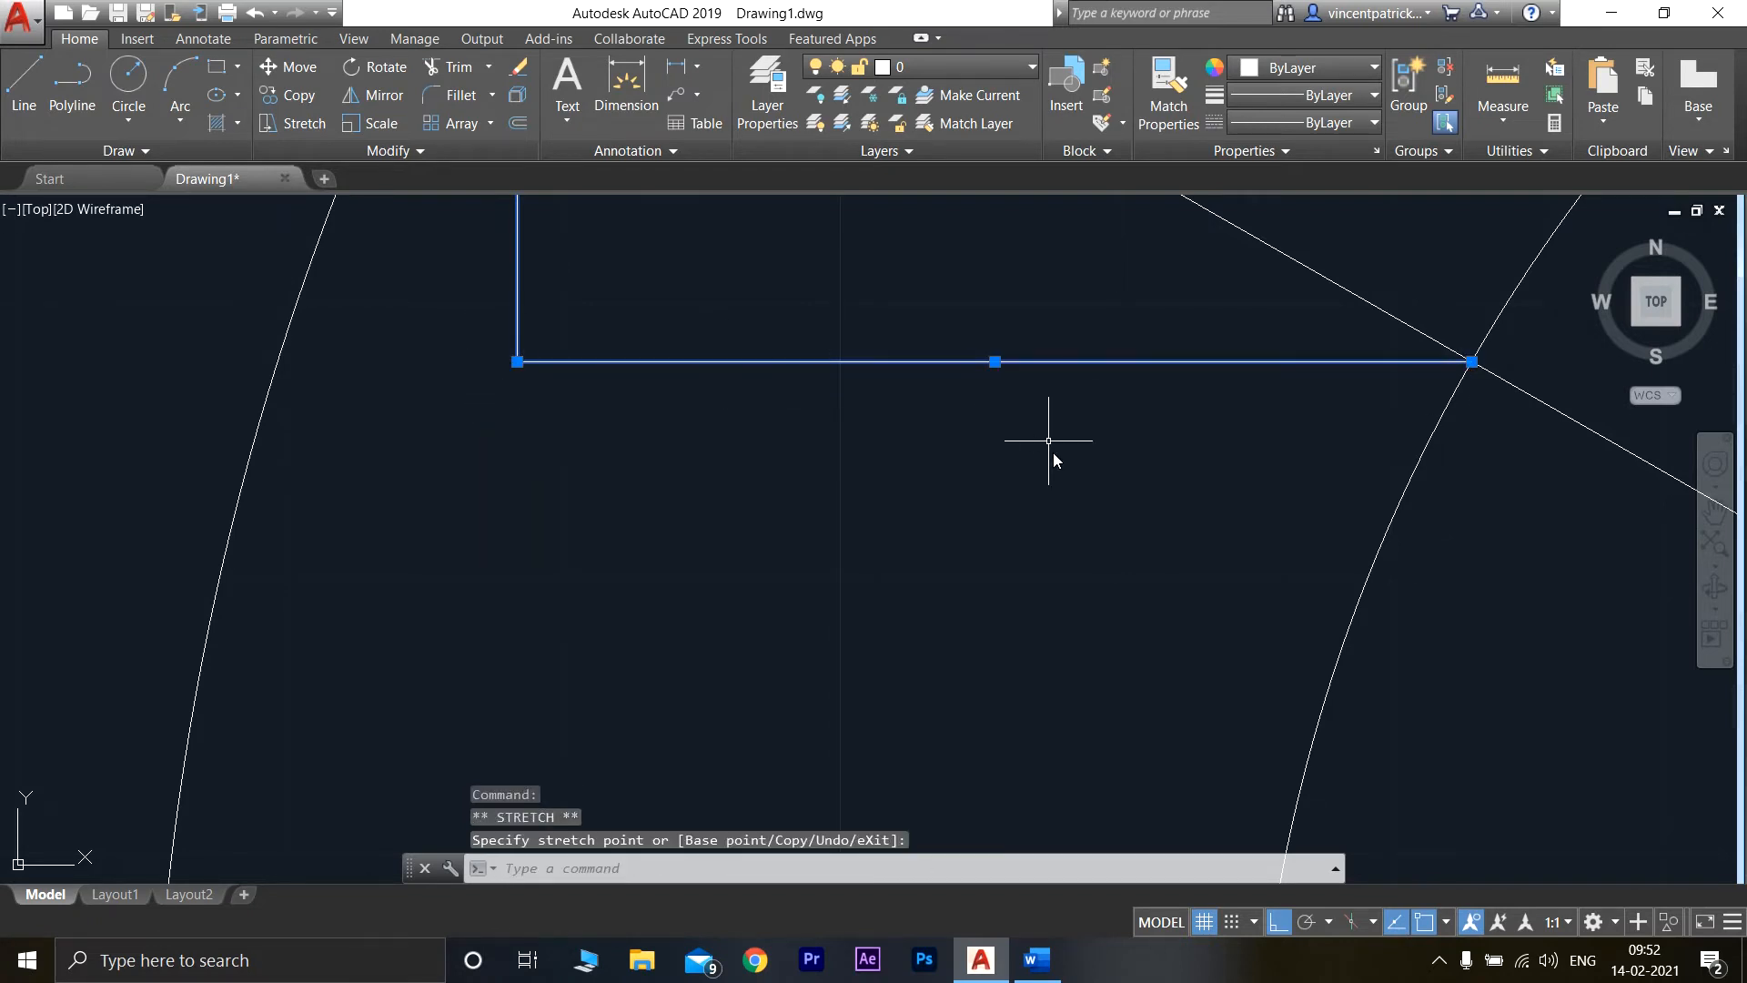
pyautogui.scroll(-8, 1048, 441)
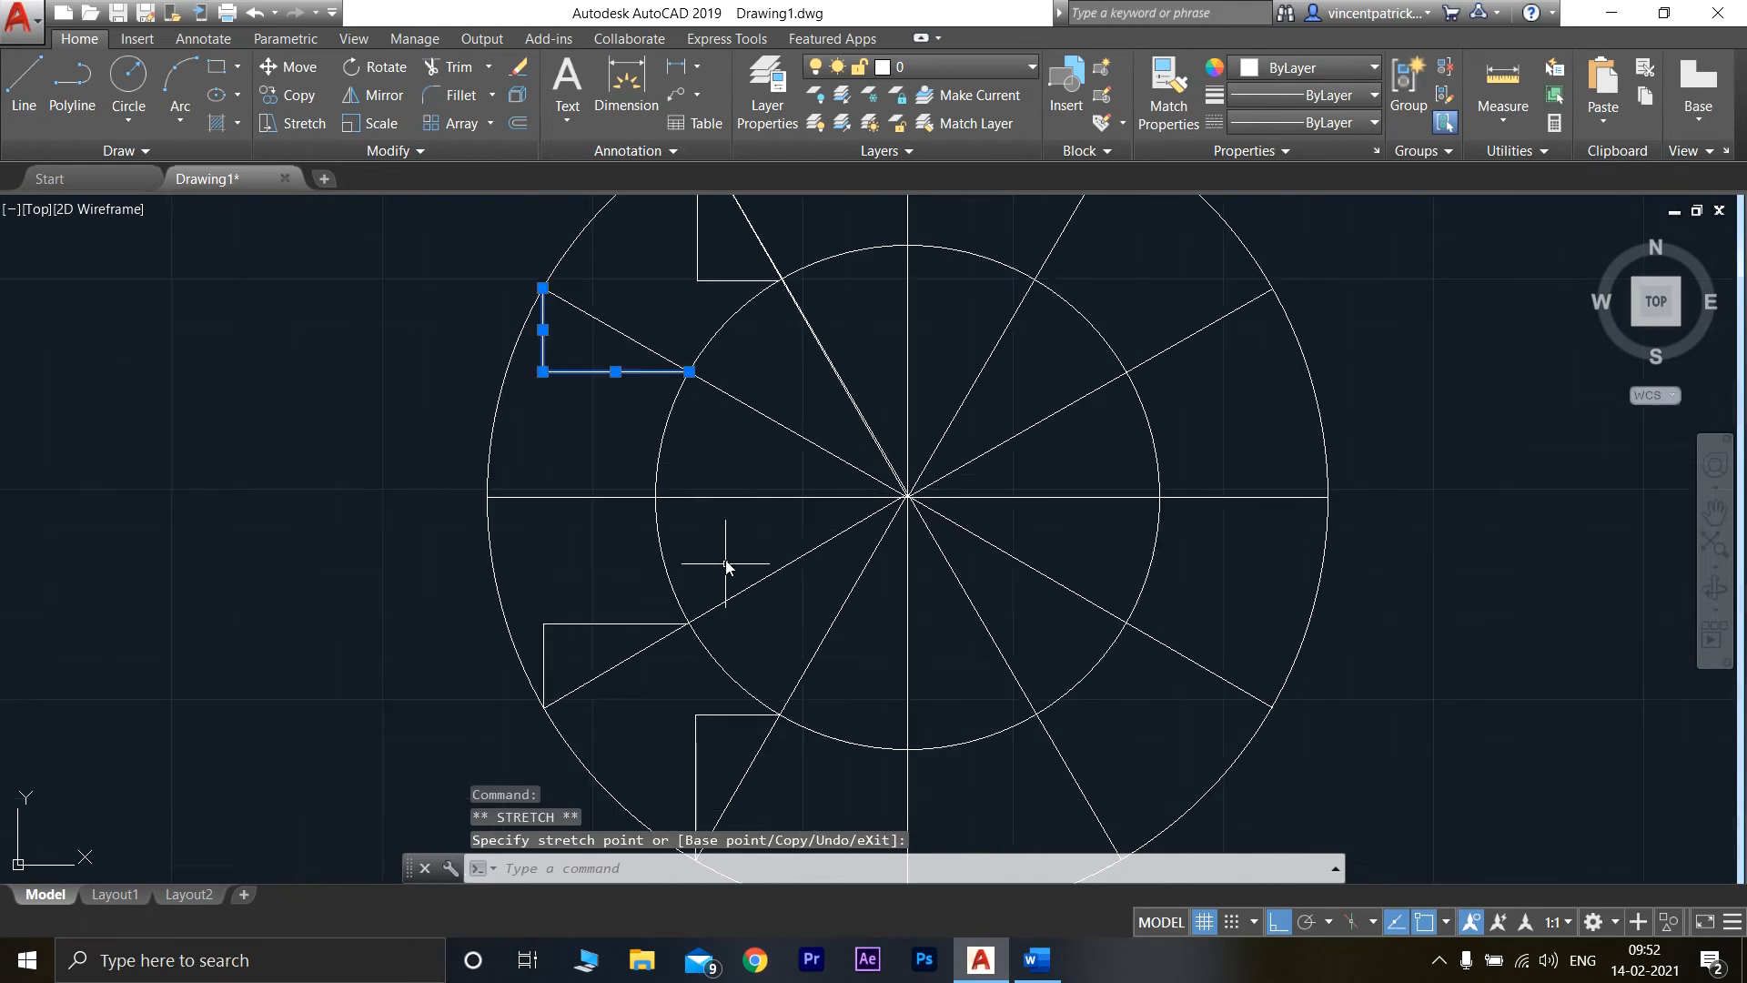
pyautogui.scroll(-1, 871, 628)
pyautogui.moveTo(870, 628); pyautogui.dragTo(608, 395, button='middle')
pyautogui.scroll(1, 626, 464)
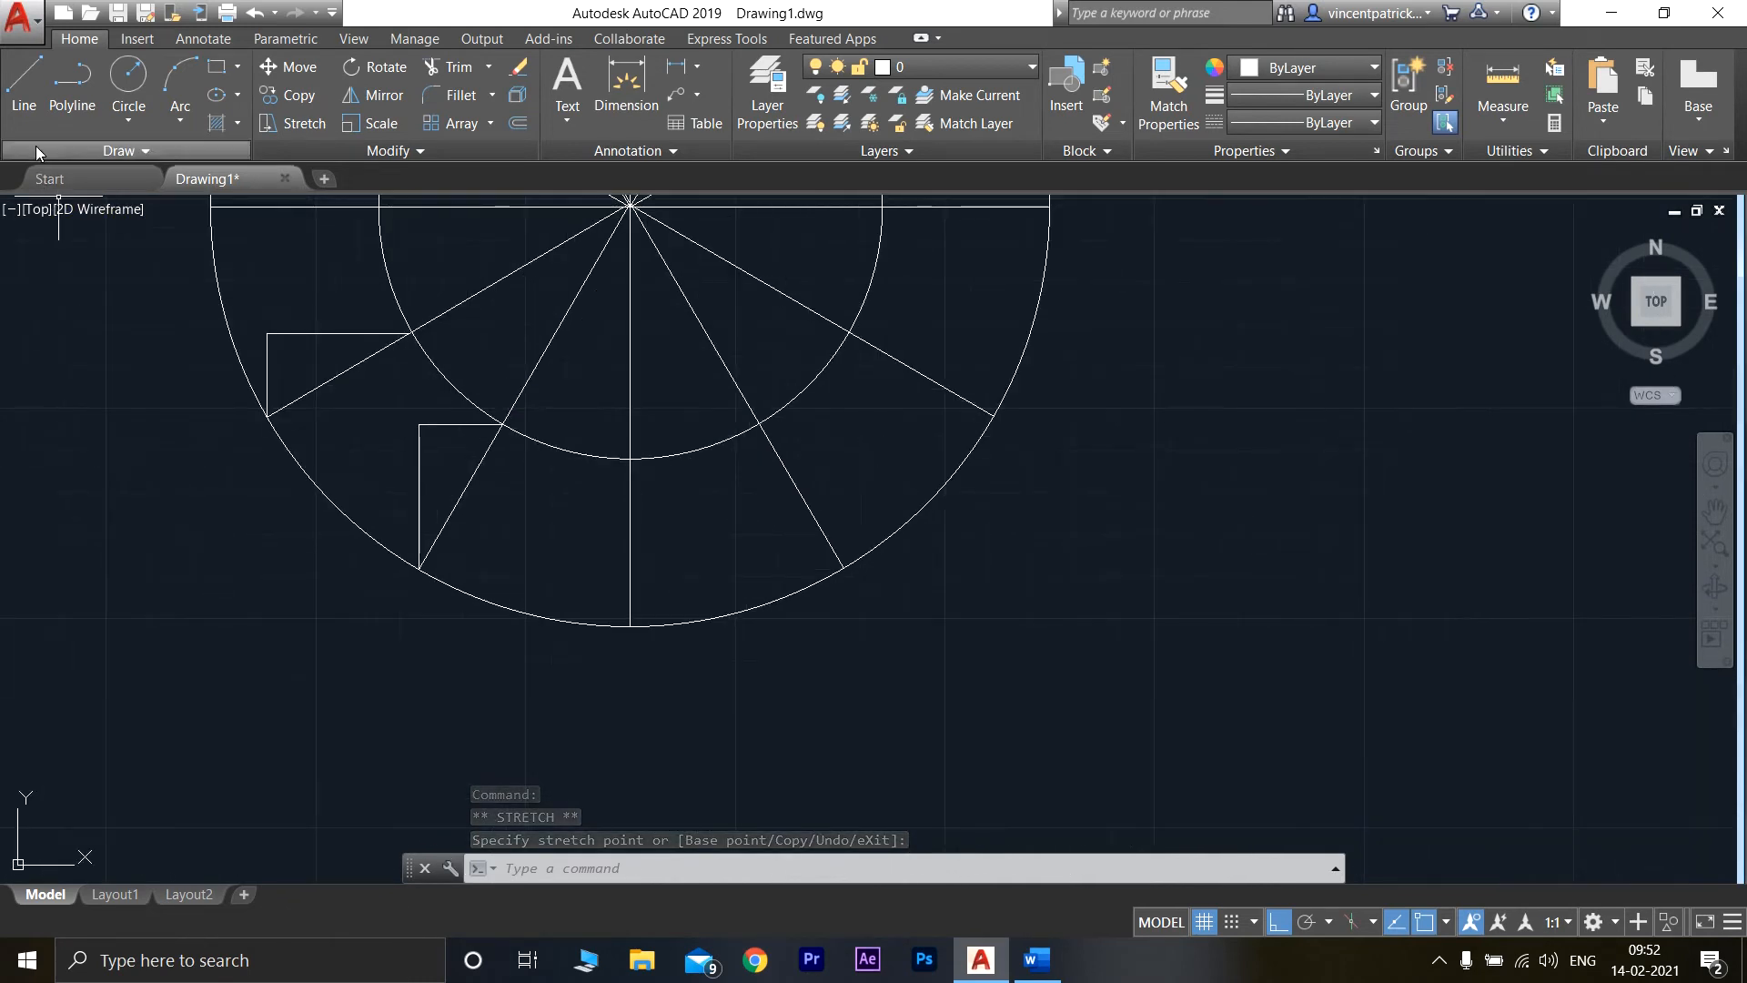
# - With Ortho off, draw a horizontal line from the 300° radial's inner-circle intersection, continuing vertically down to that radial's outer end
pyautogui.click(27, 107)
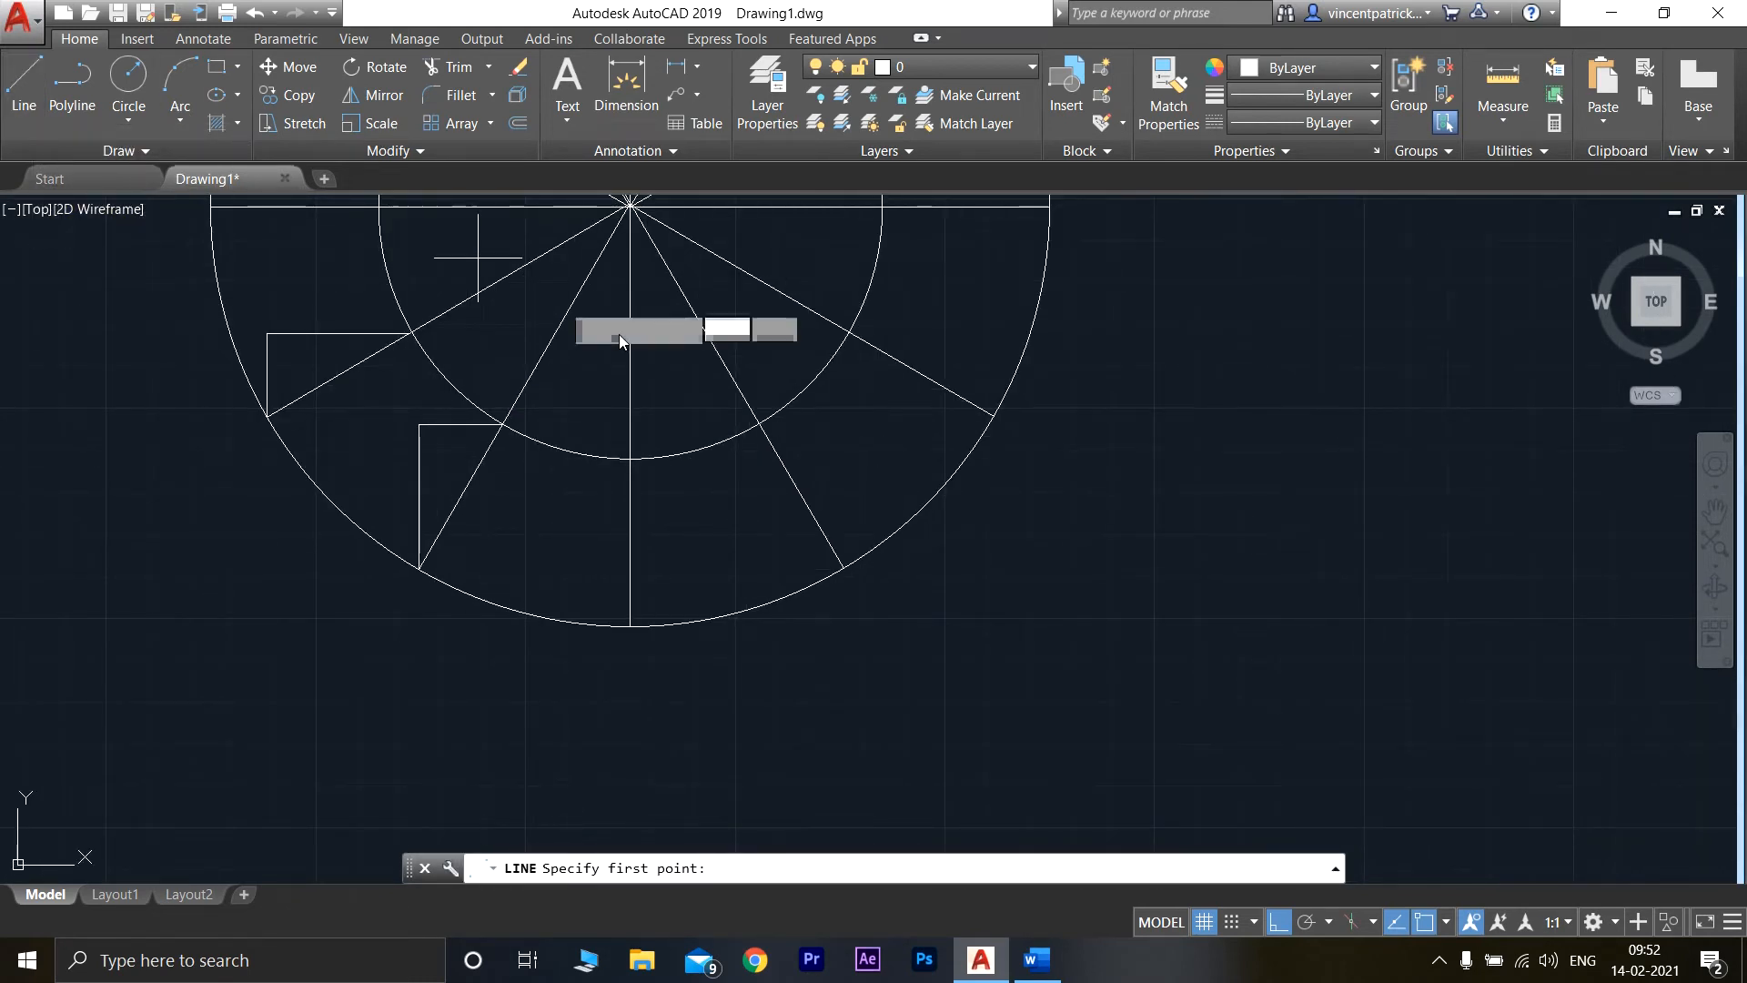
pyautogui.click(759, 423)
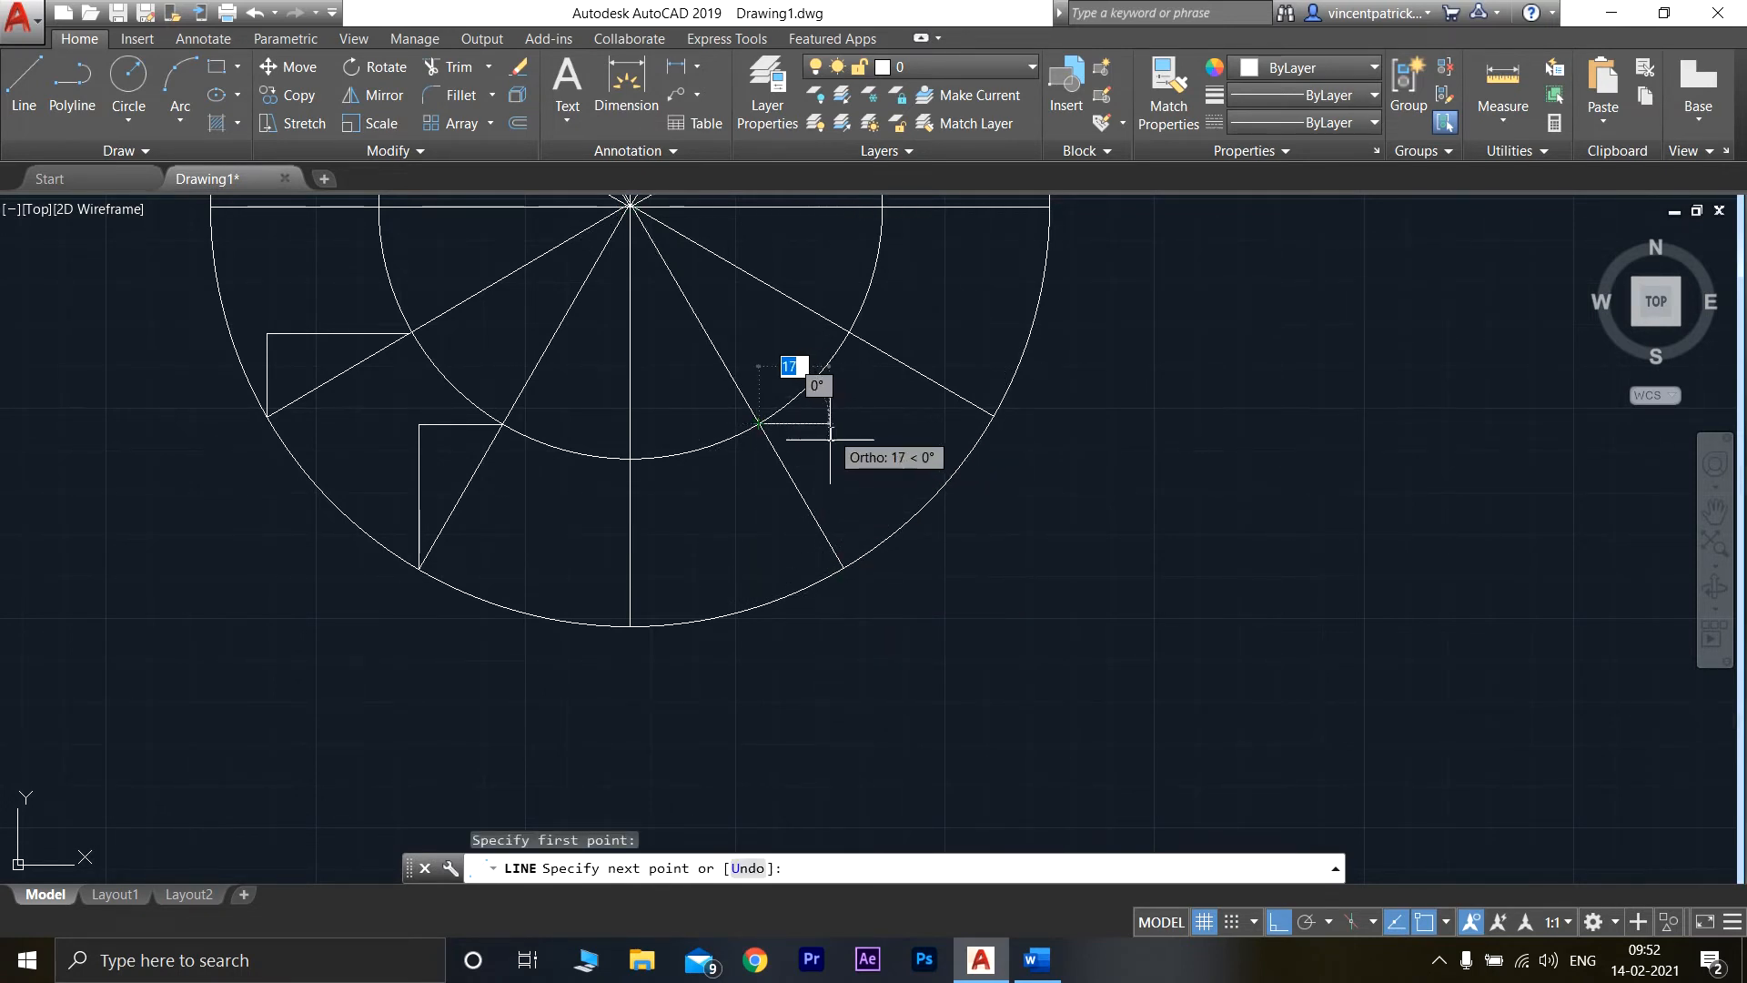
pyautogui.click(1270, 917)
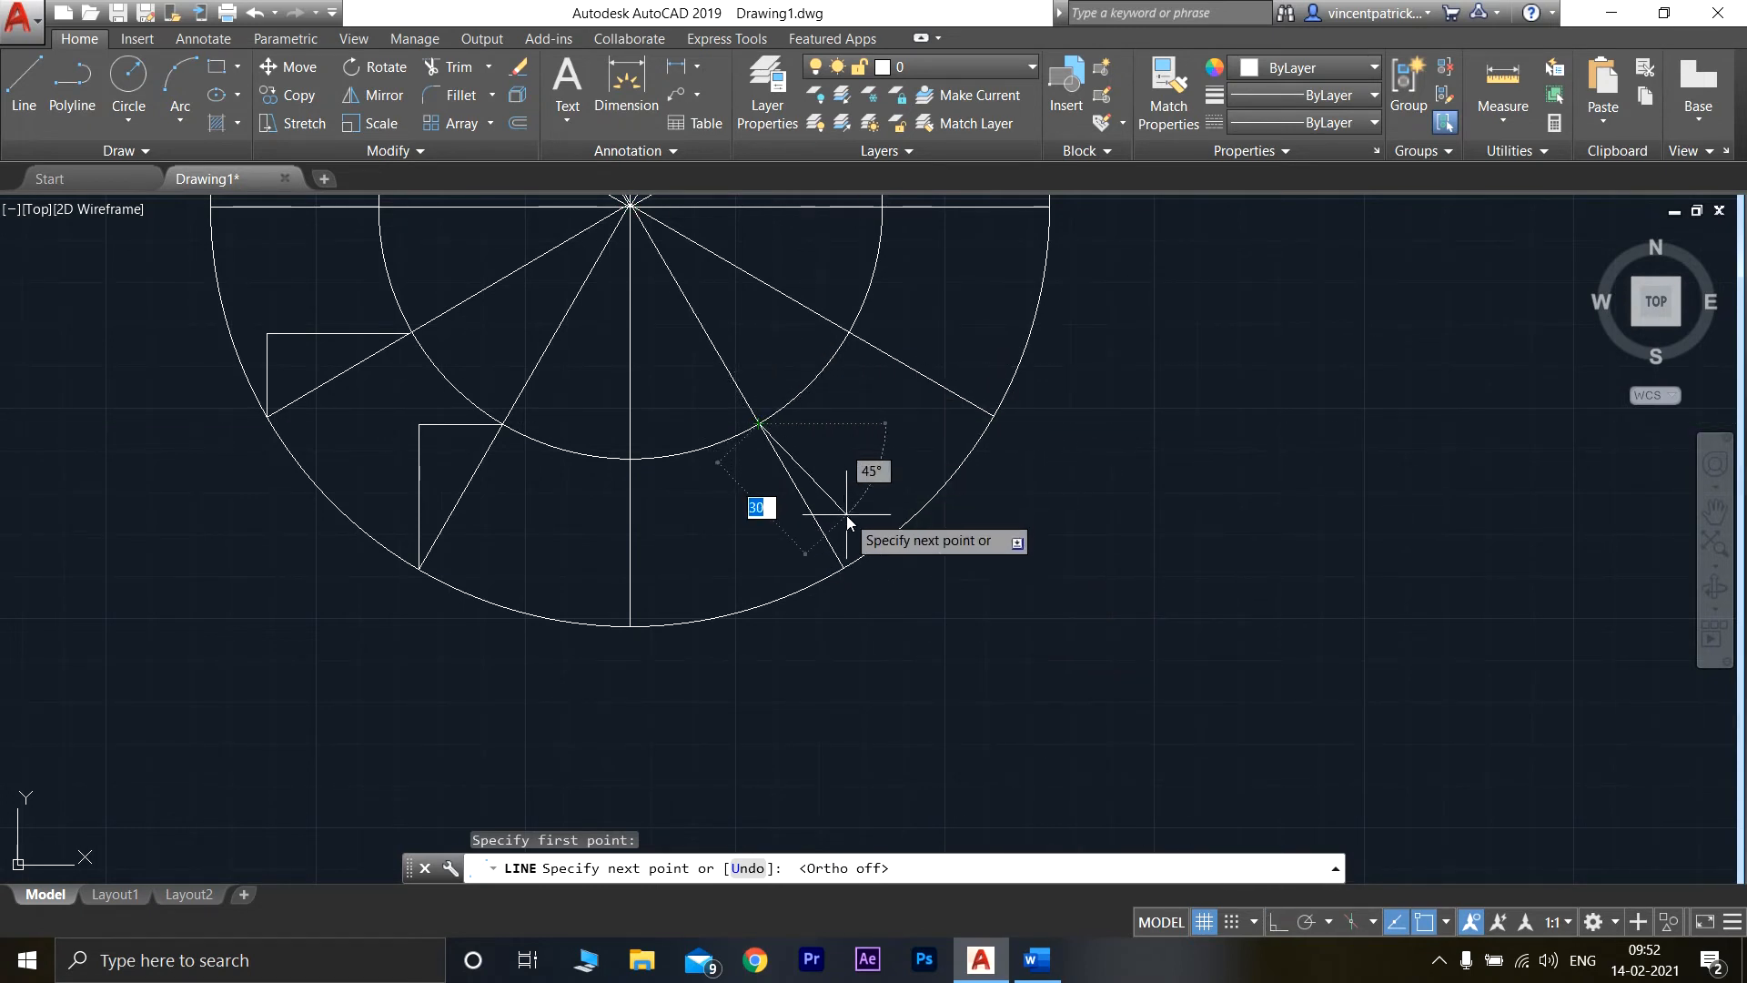
pyautogui.click(843, 424)
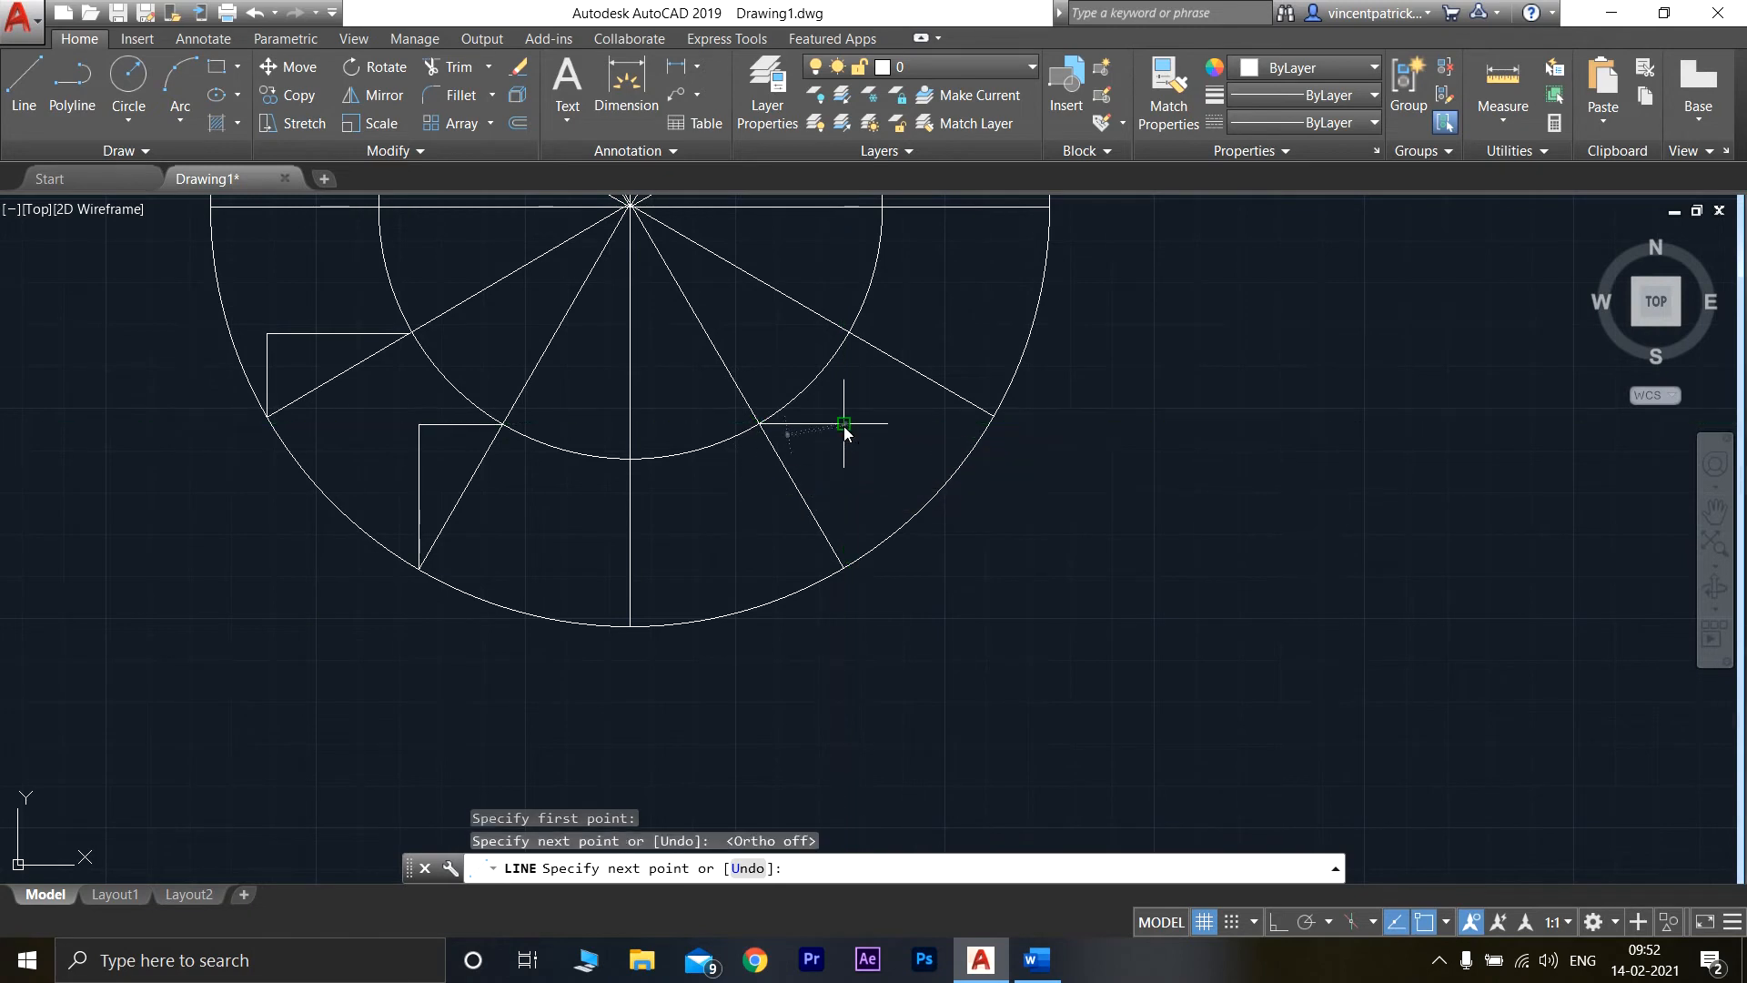
pyautogui.click(844, 568)
pyautogui.press('Escape')
# - Draw a vertical line up from the 330° radial's outer end, continuing horizontally to where that radial crosses the inner circle
pyautogui.moveTo(1174, 449)
pyautogui.mouseDown(button='middle')
pyautogui.moveTo(1089, 643)
pyautogui.moveTo(1058, 639)
pyautogui.mouseUp(button='middle')
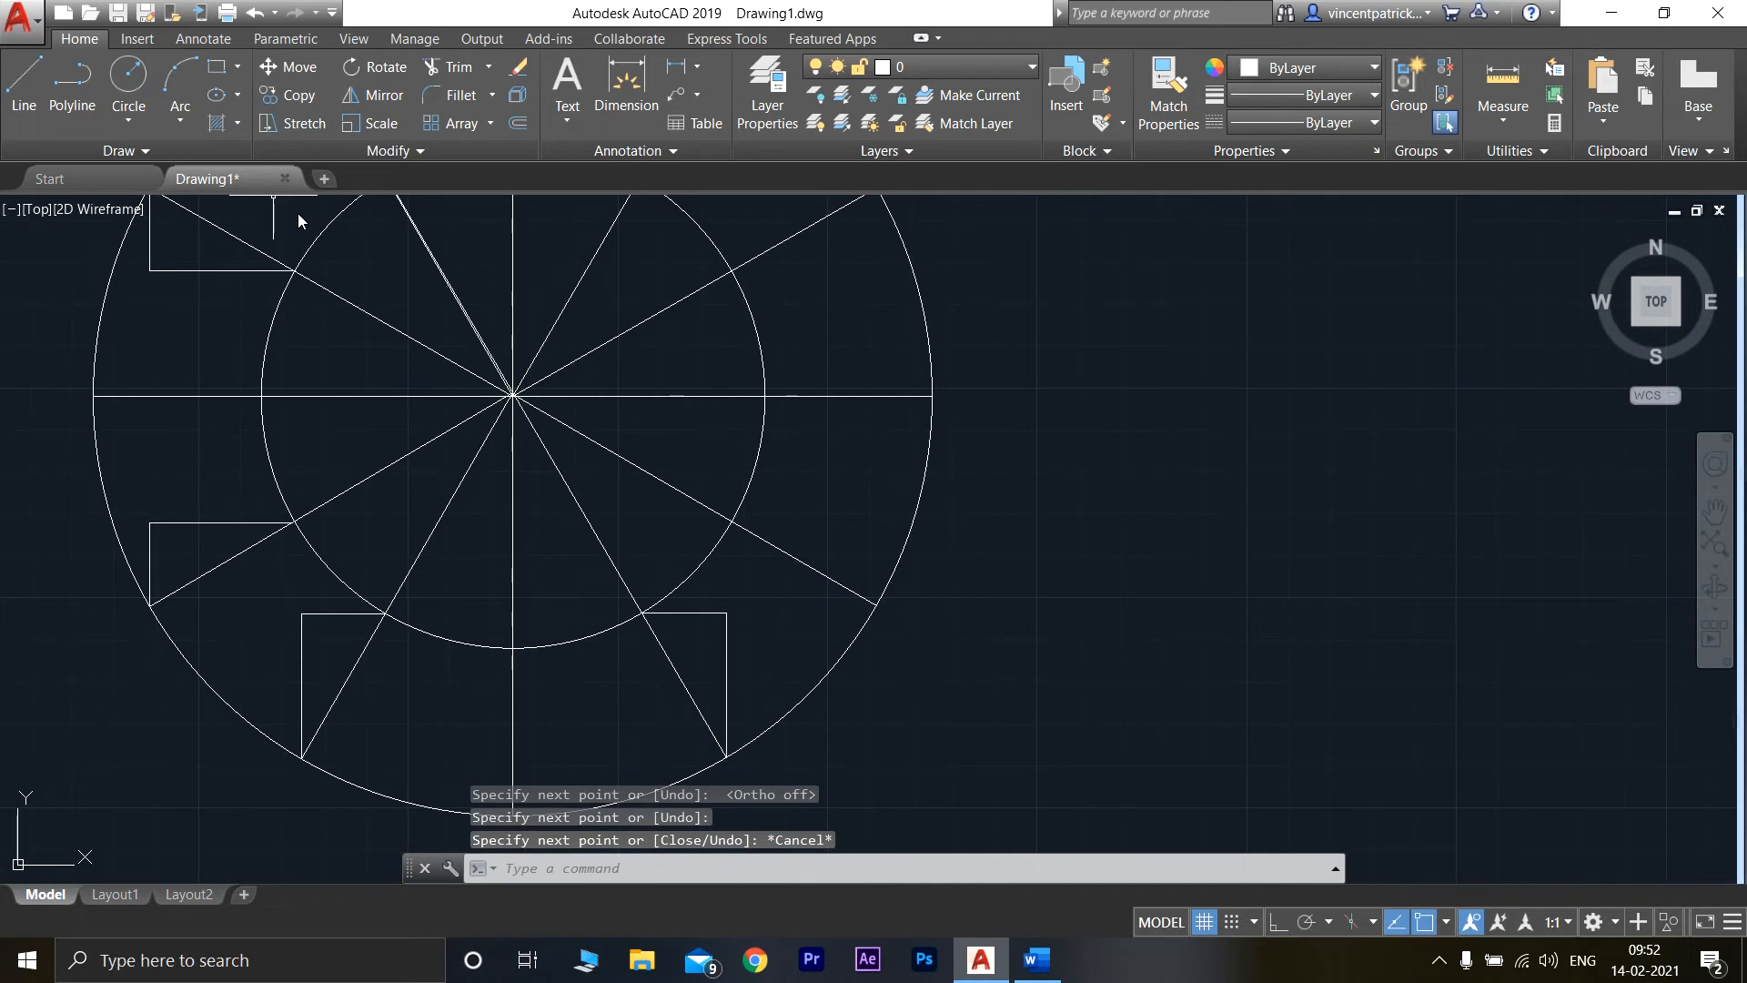
pyautogui.click(28, 91)
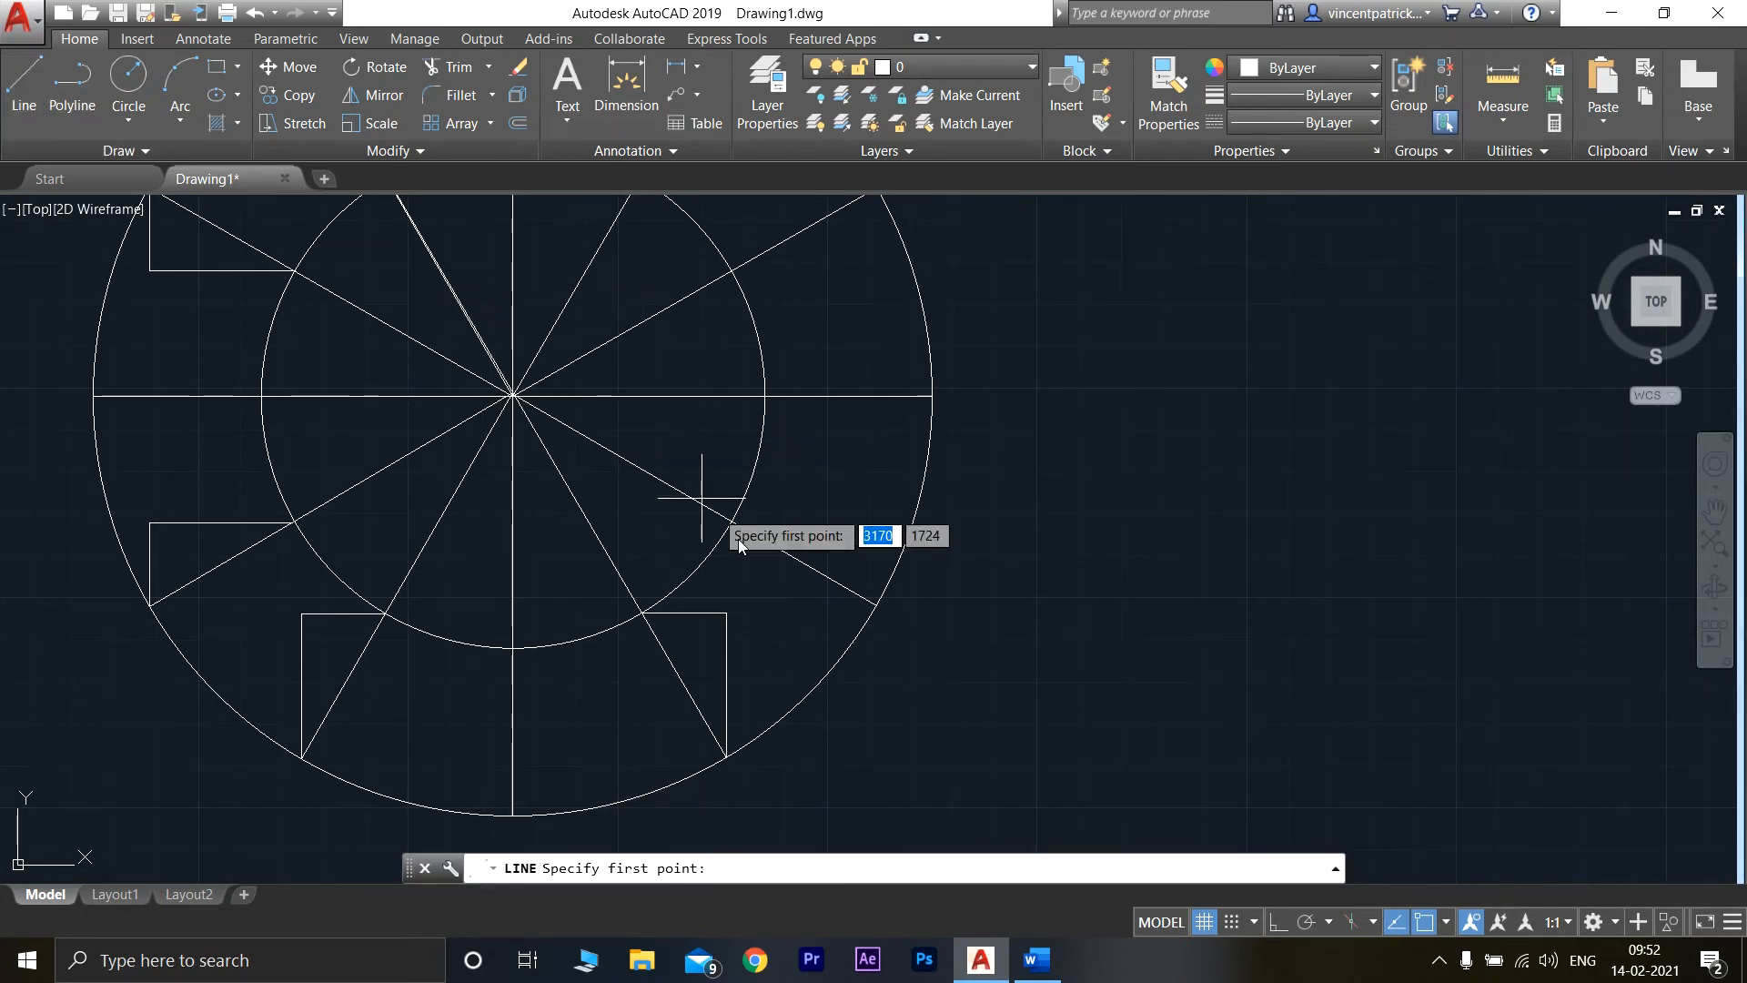
pyautogui.click(875, 603)
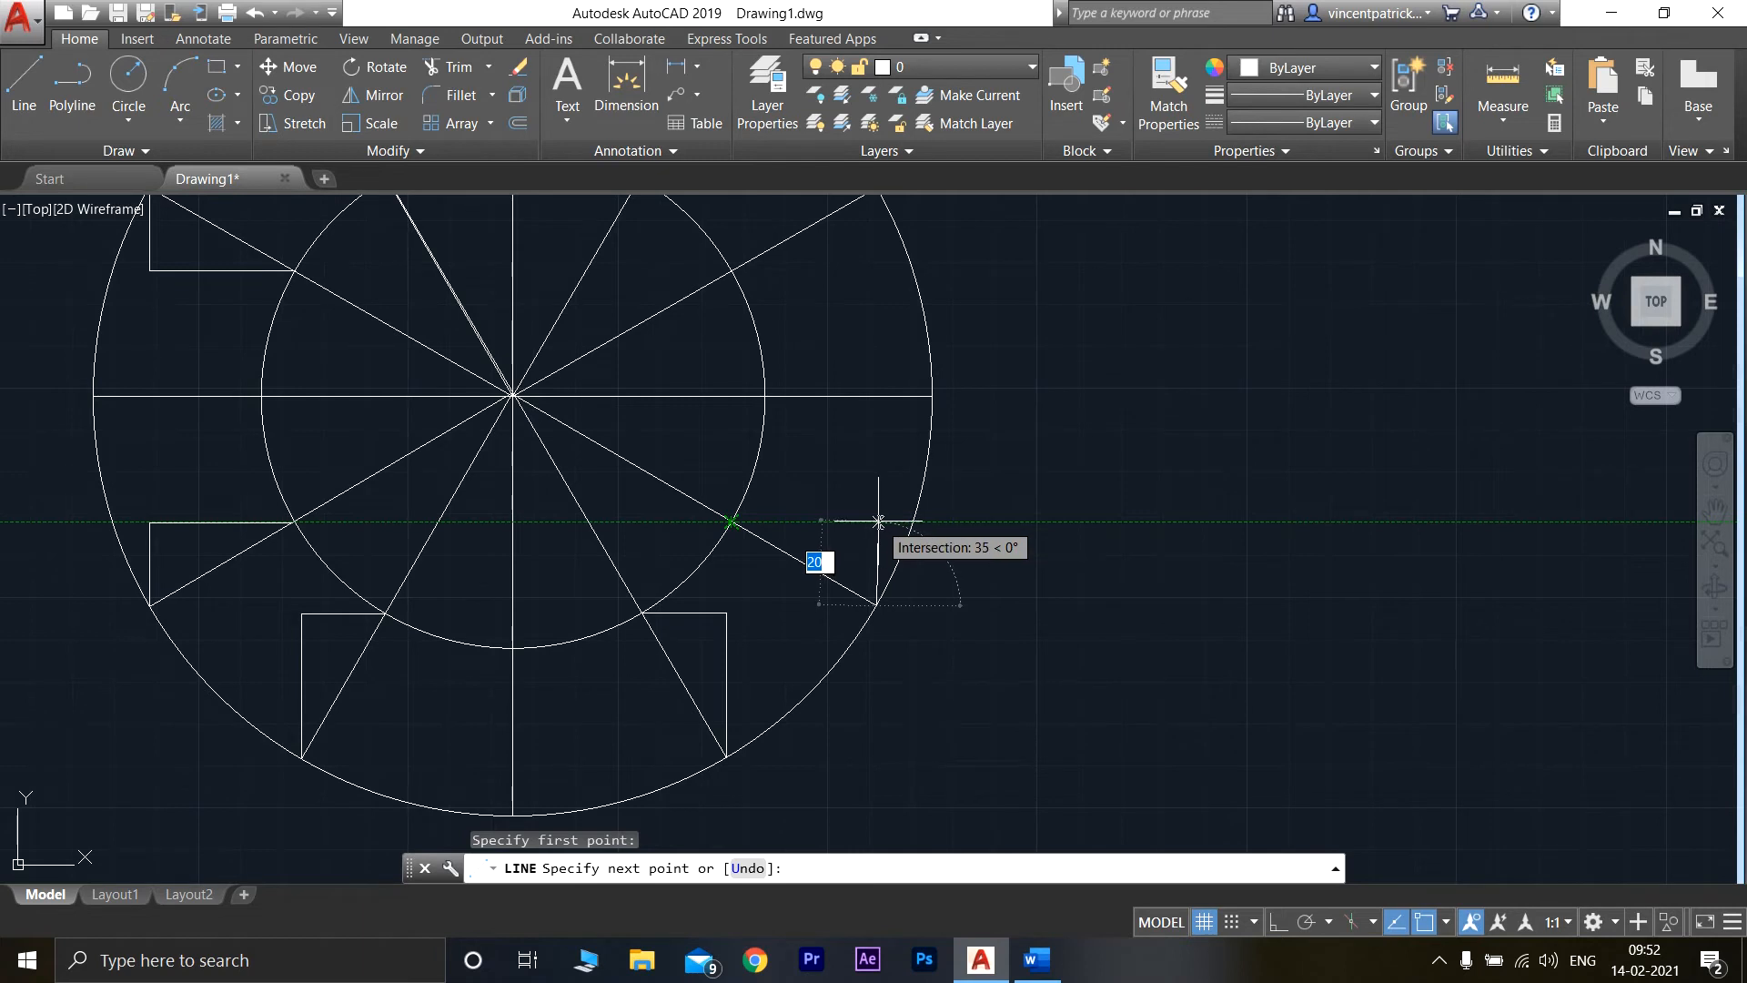
pyautogui.click(879, 522)
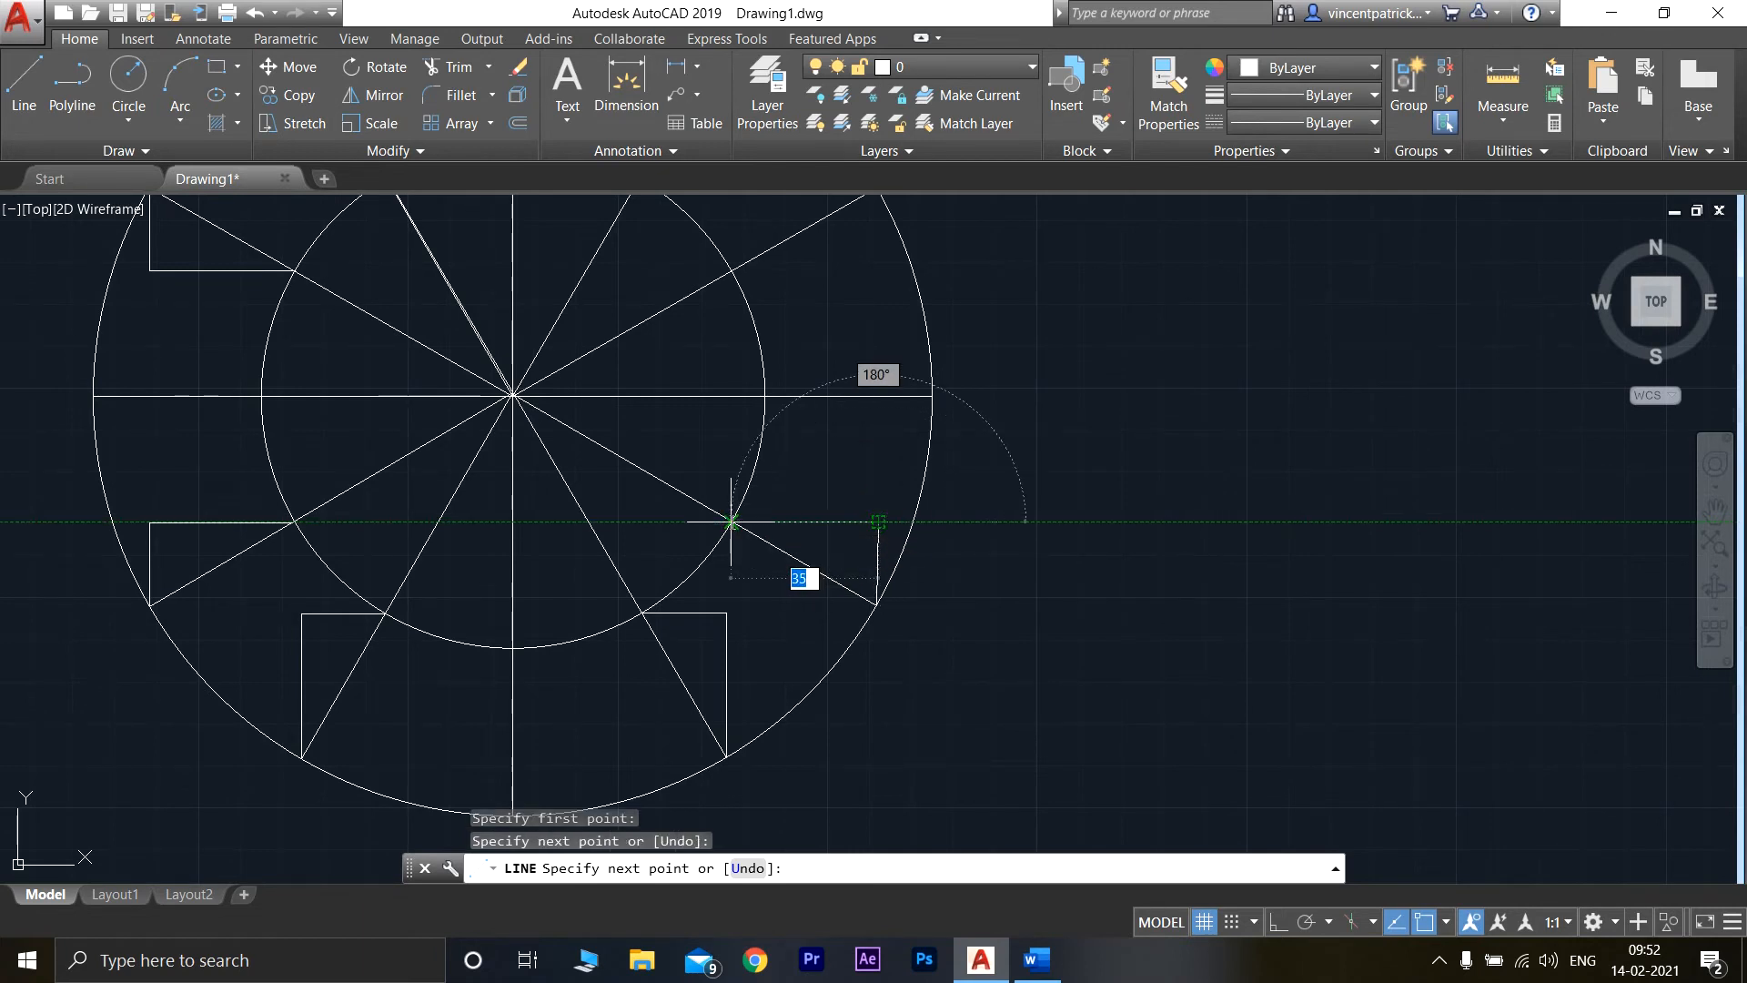
pyautogui.click(731, 521)
pyautogui.press('Return')
# - Draw a horizontal line from the 60° radial's inner-circle intersection, continuing vertically up to that radial's outer end
pyautogui.scroll(-5, 892, 455)
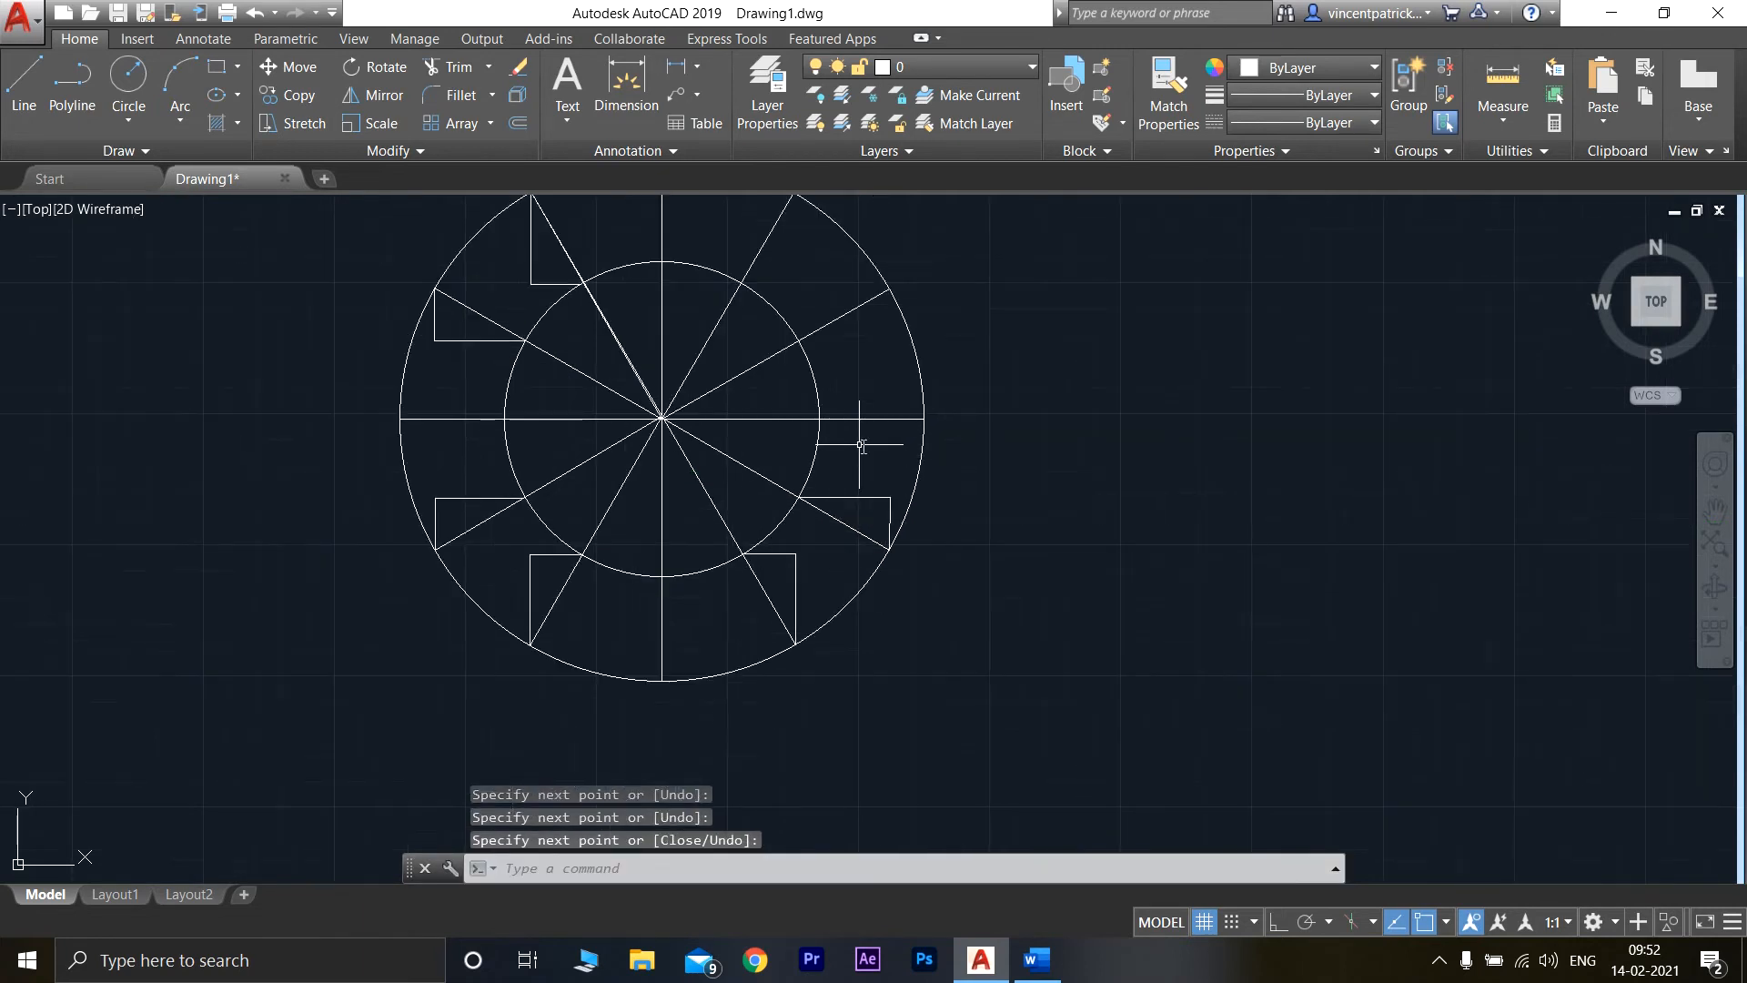
pyautogui.scroll(3, 732, 545)
pyautogui.scroll(3, 719, 541)
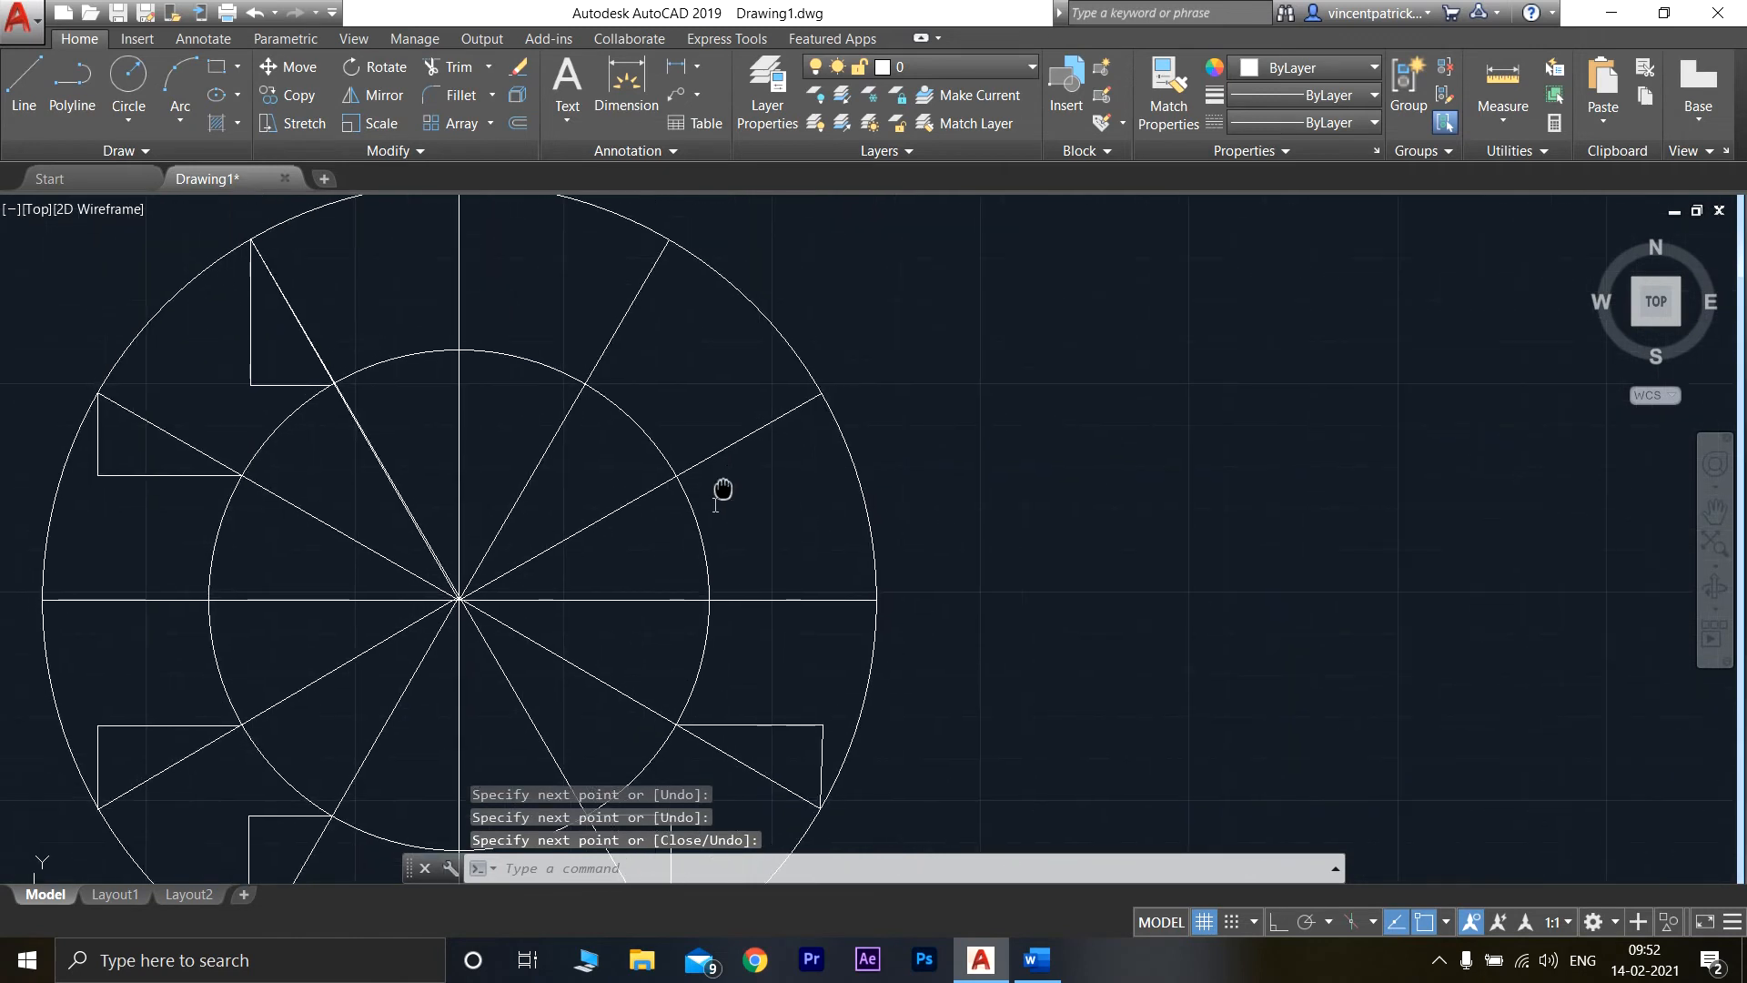
pyautogui.click(23, 87)
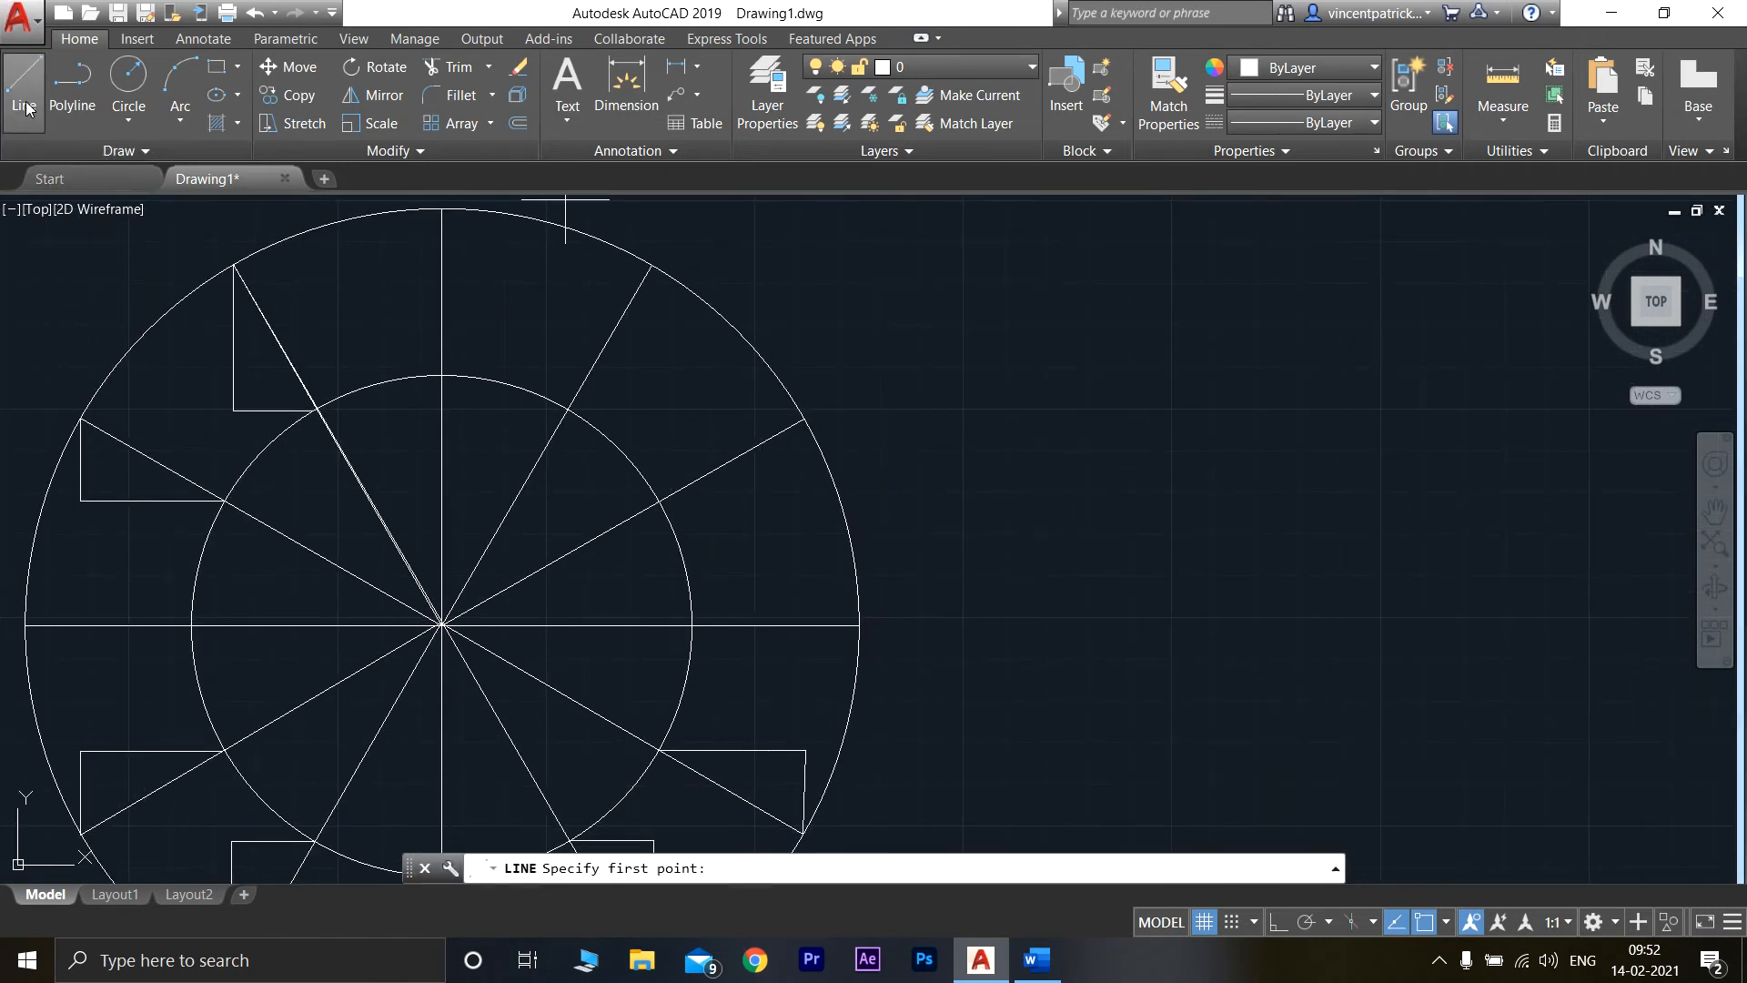
pyautogui.click(567, 410)
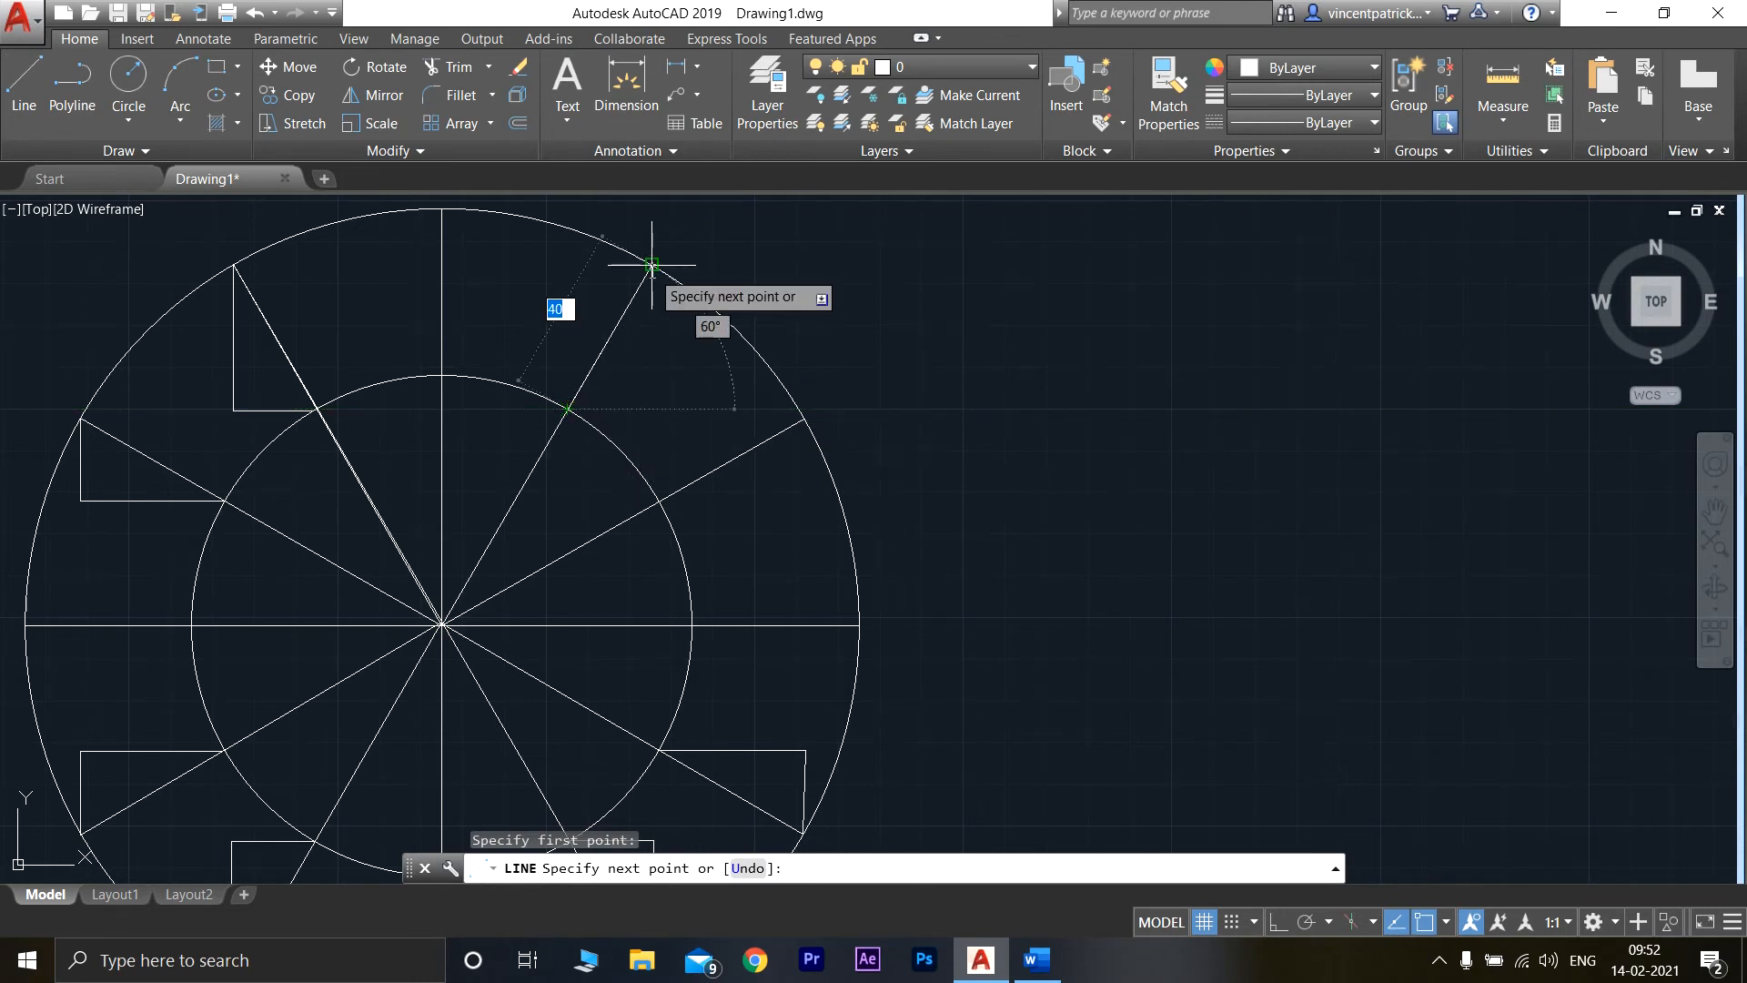
pyautogui.click(653, 410)
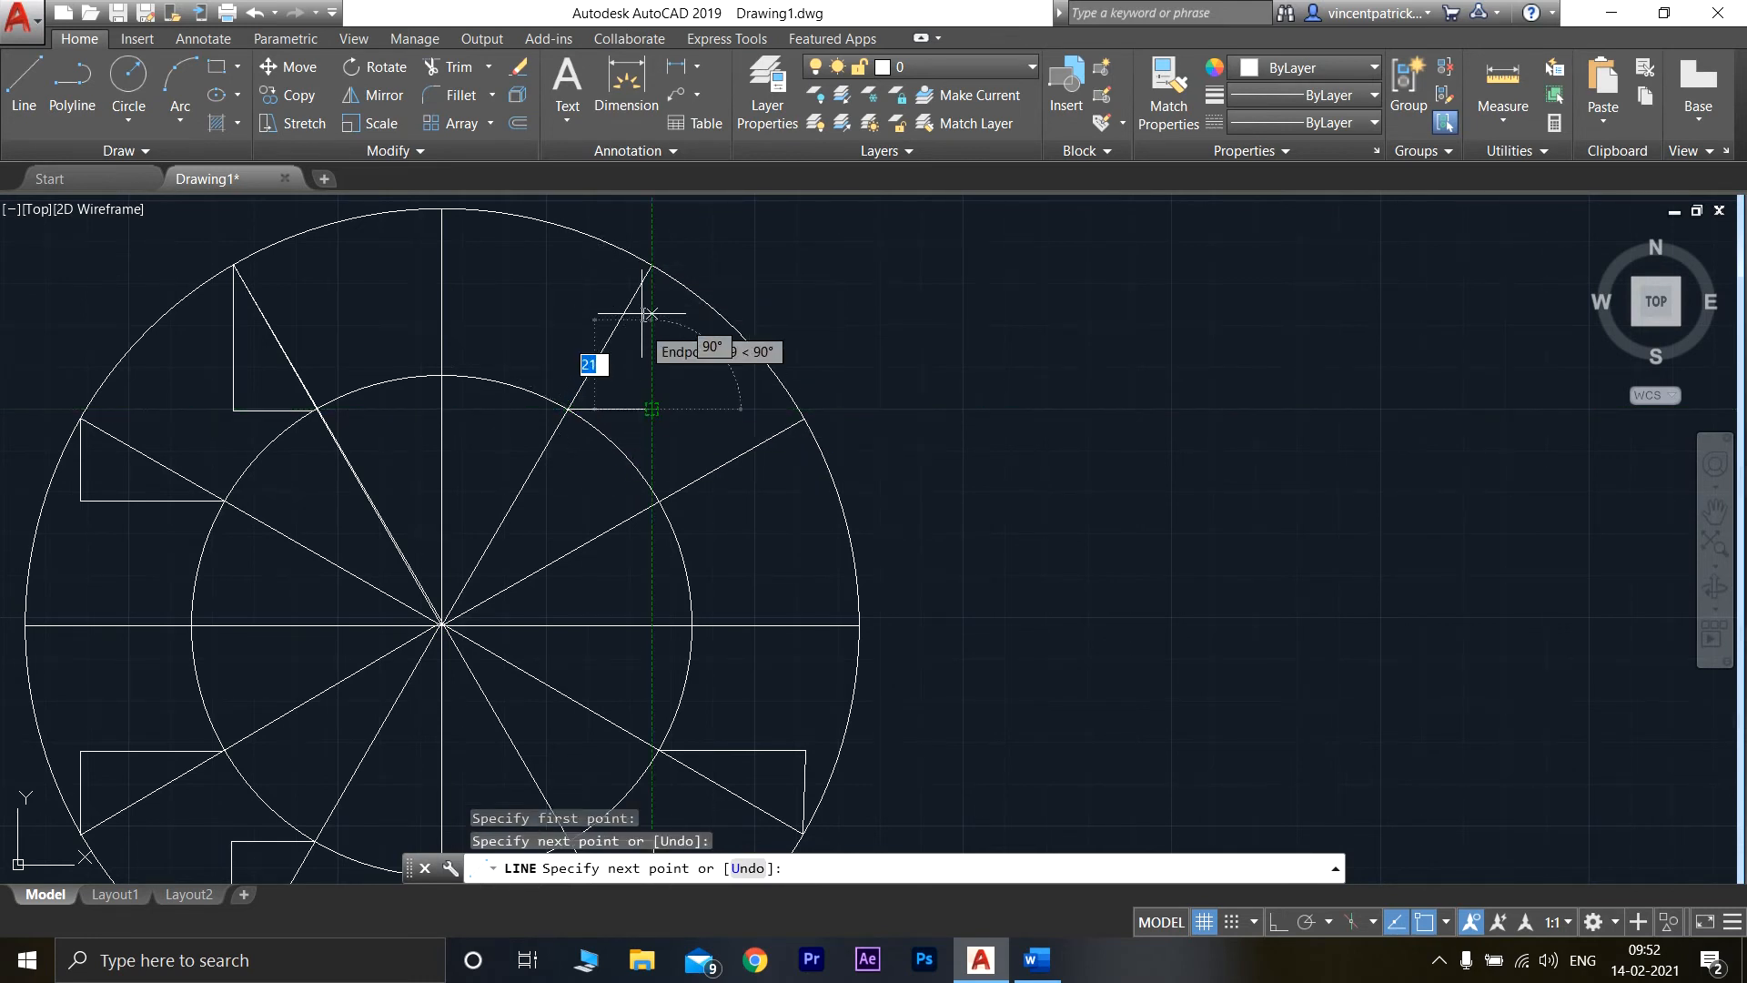
pyautogui.click(652, 268)
pyautogui.press('Return')
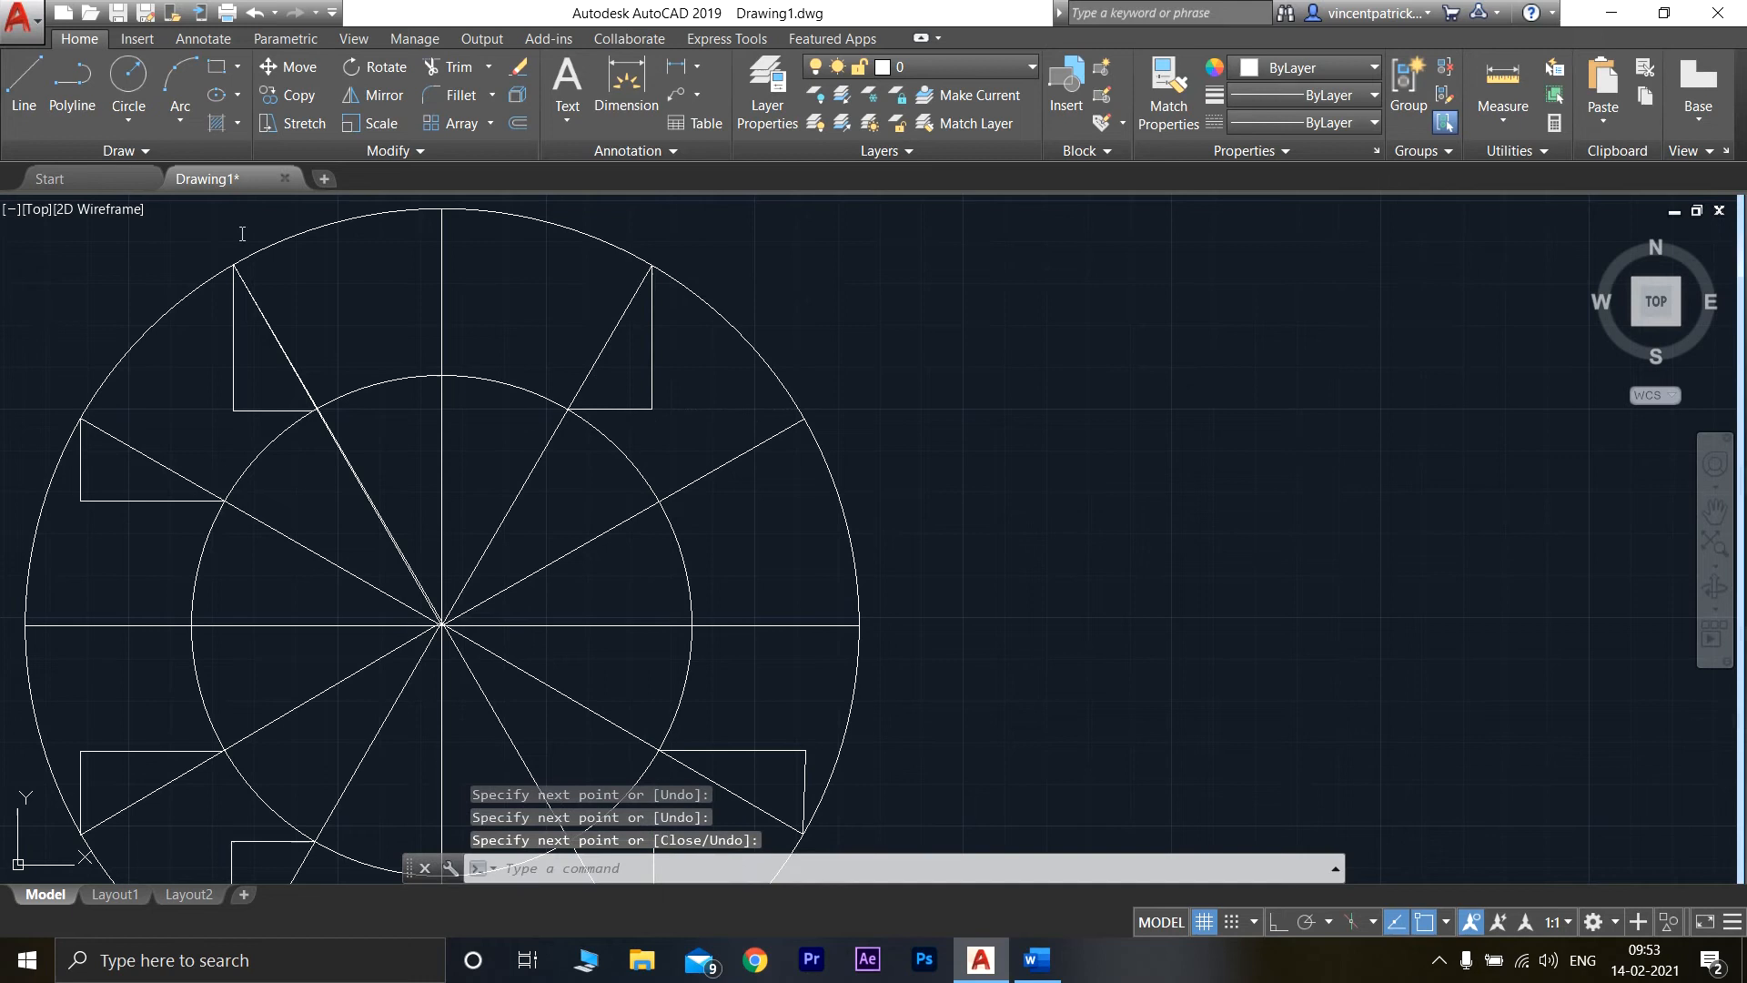
# - Draw a horizontal line from the 30° radial's inner-circle intersection, continuing vertically up to that radial's outer end
pyautogui.click(5, 79)
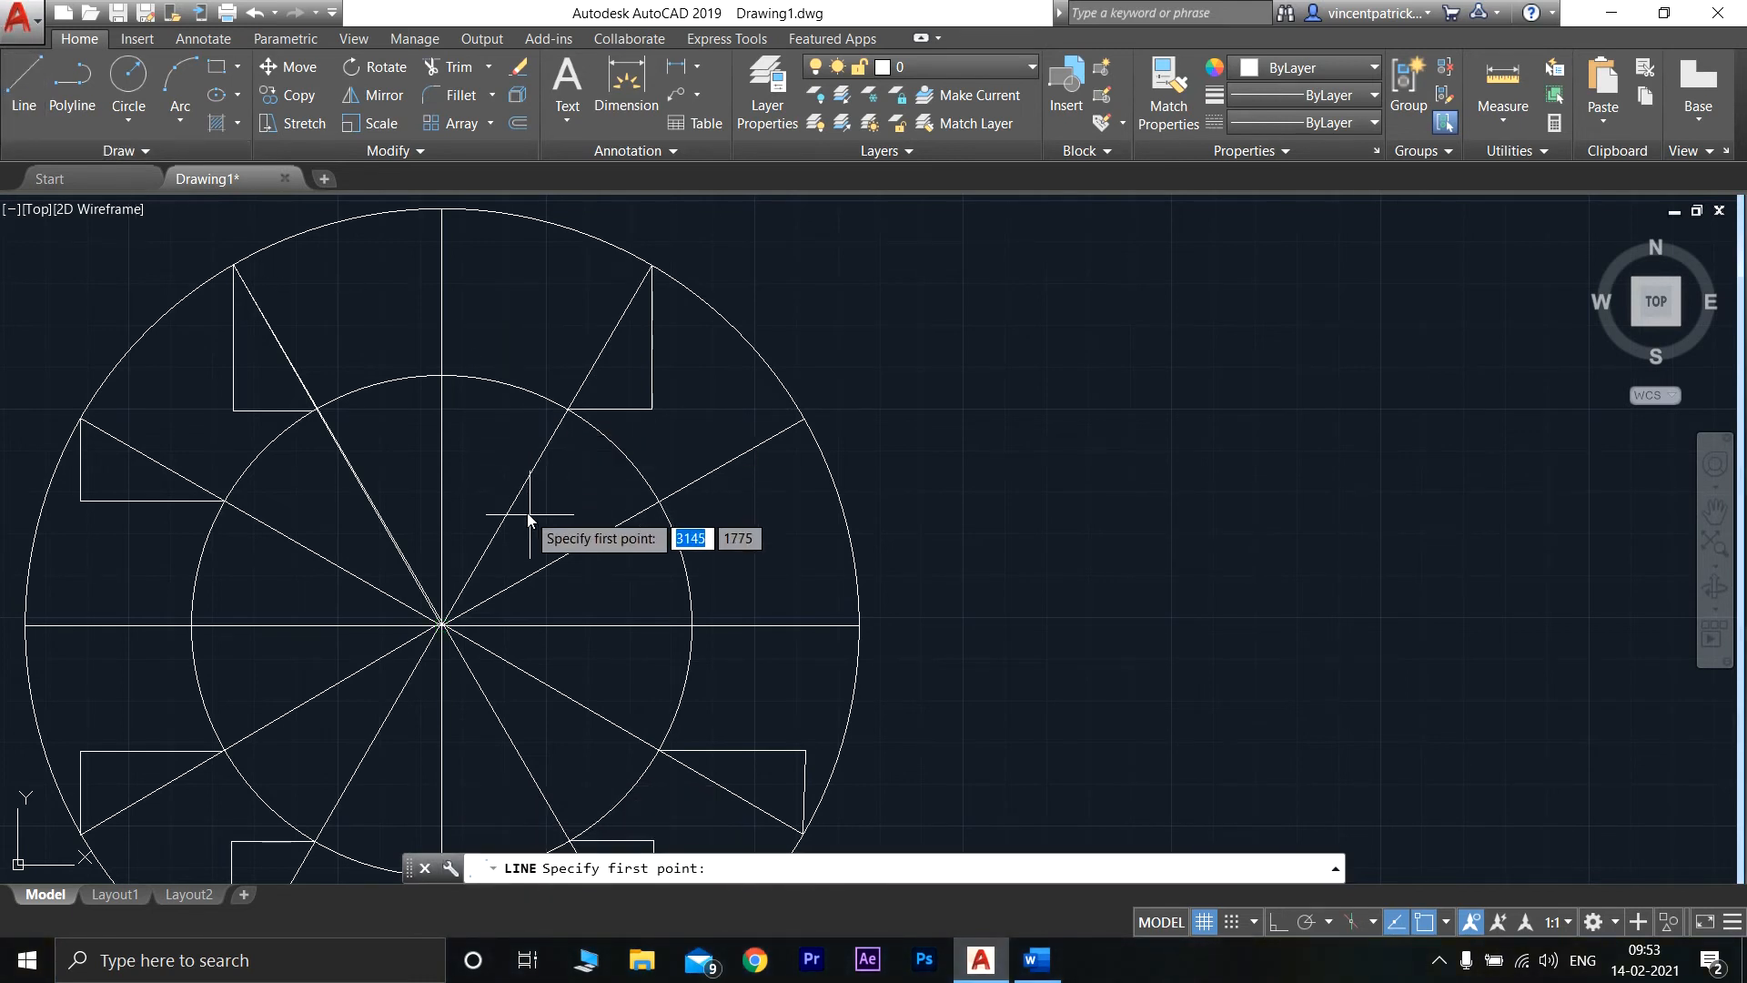
pyautogui.click(658, 500)
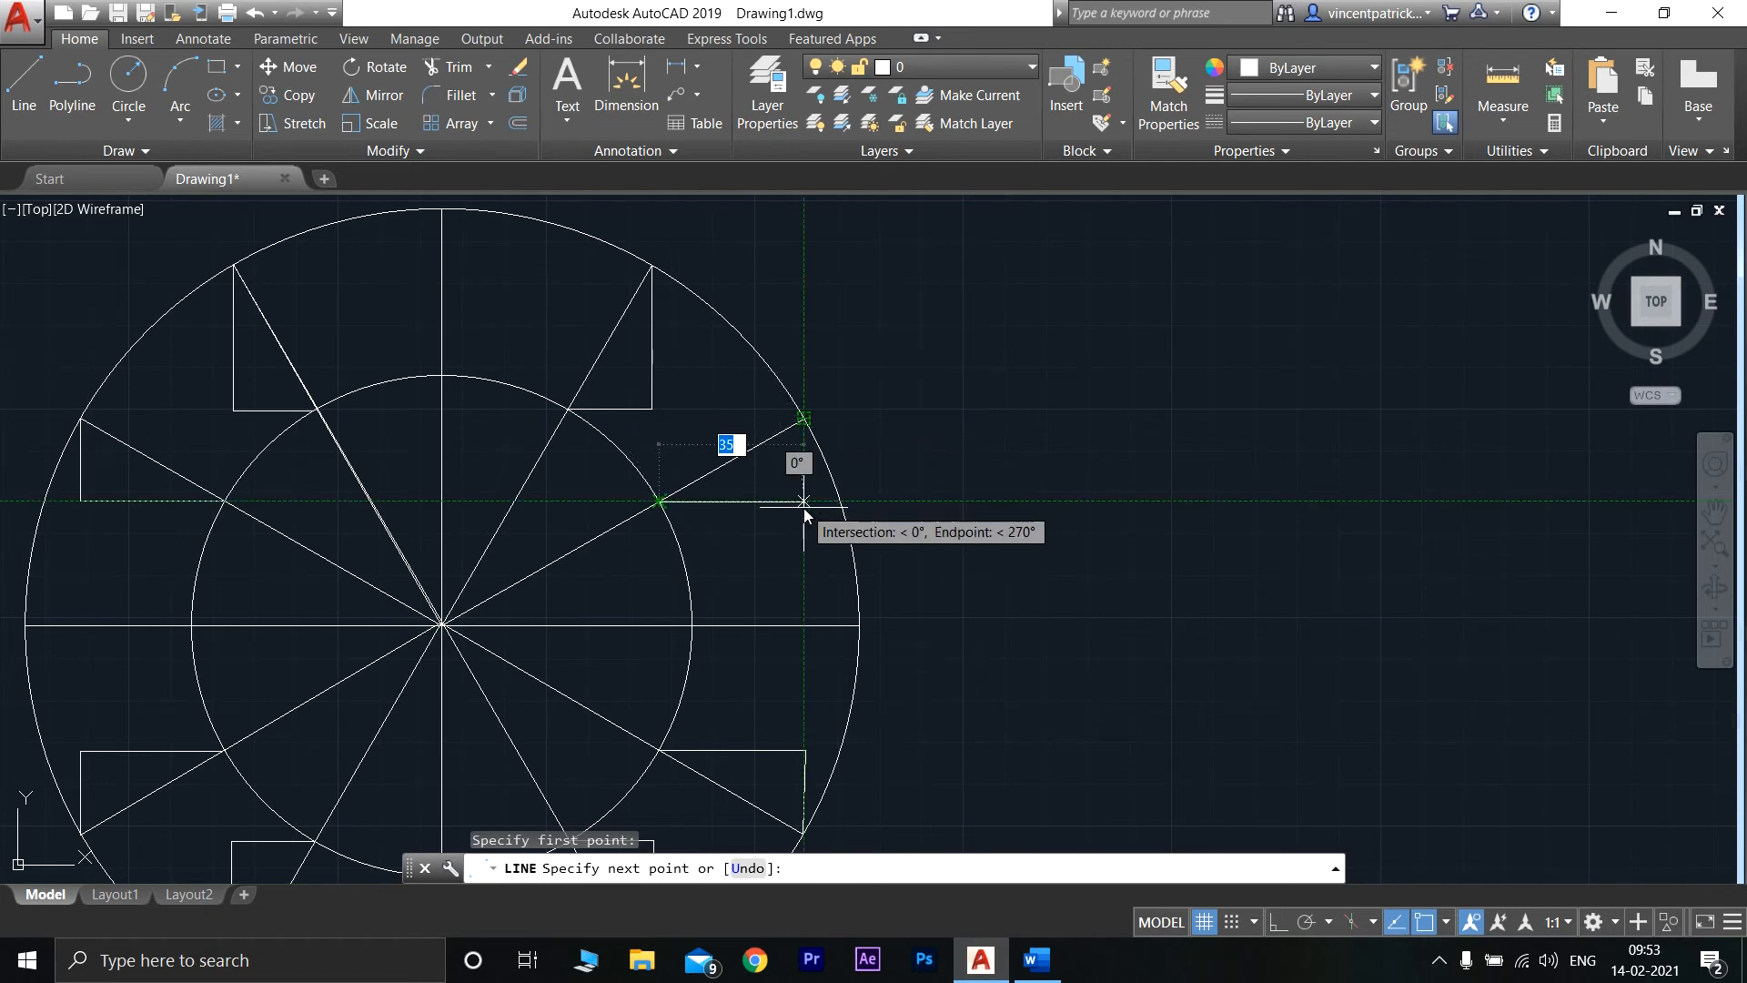
pyautogui.click(803, 499)
pyautogui.click(803, 418)
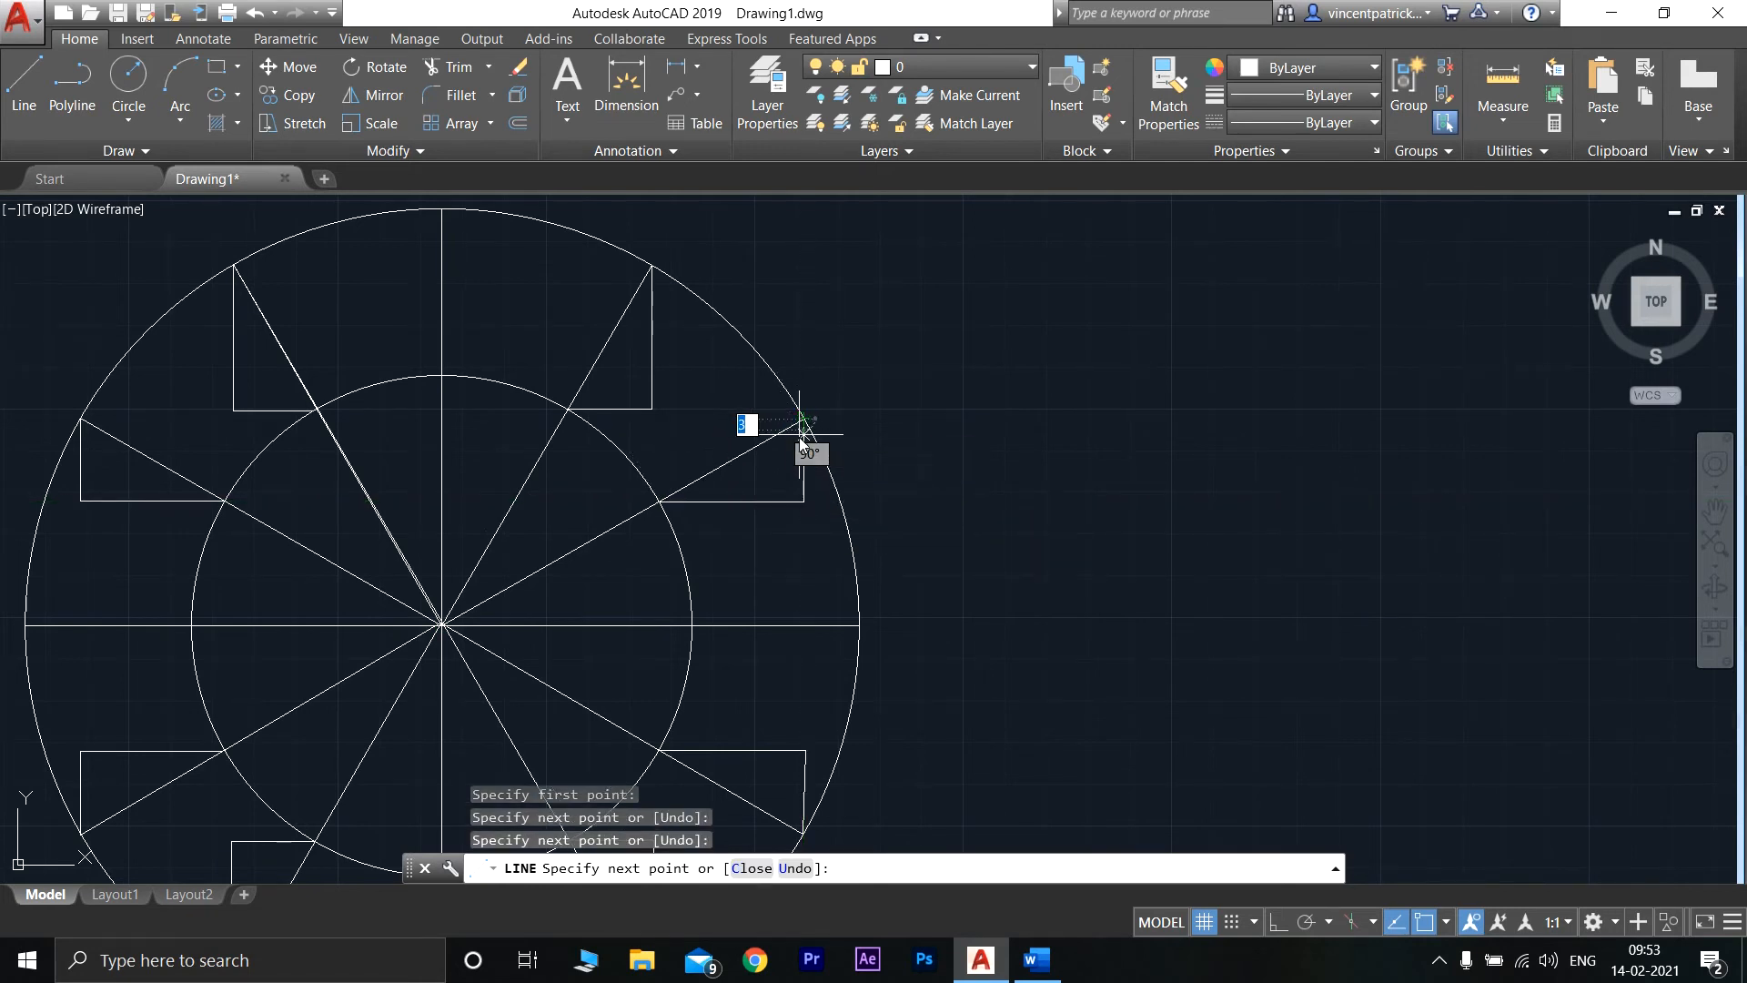
pyautogui.press('Return')
# - Start a fit-point spline at the horizontal diameter's 180° end, passing through the upper corner points and inner circle's top to the 0° end
pyautogui.scroll(-4, 819, 473)
pyautogui.scroll(2, 1026, 522)
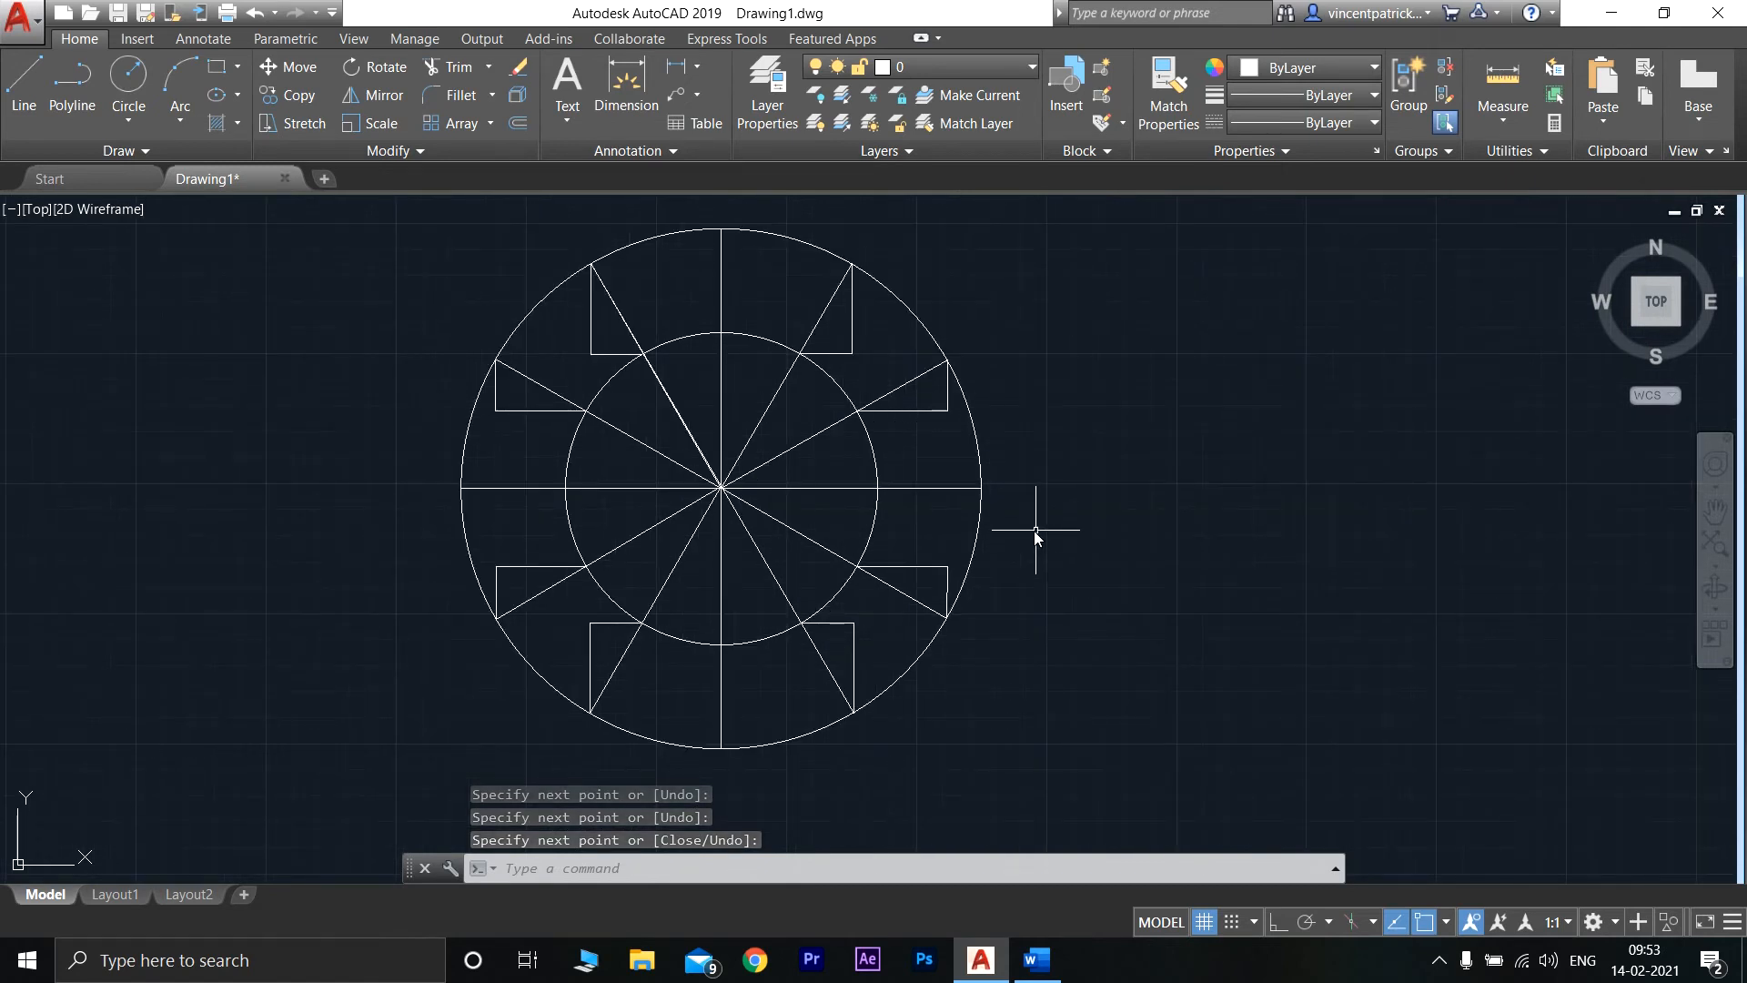
pyautogui.click(133, 152)
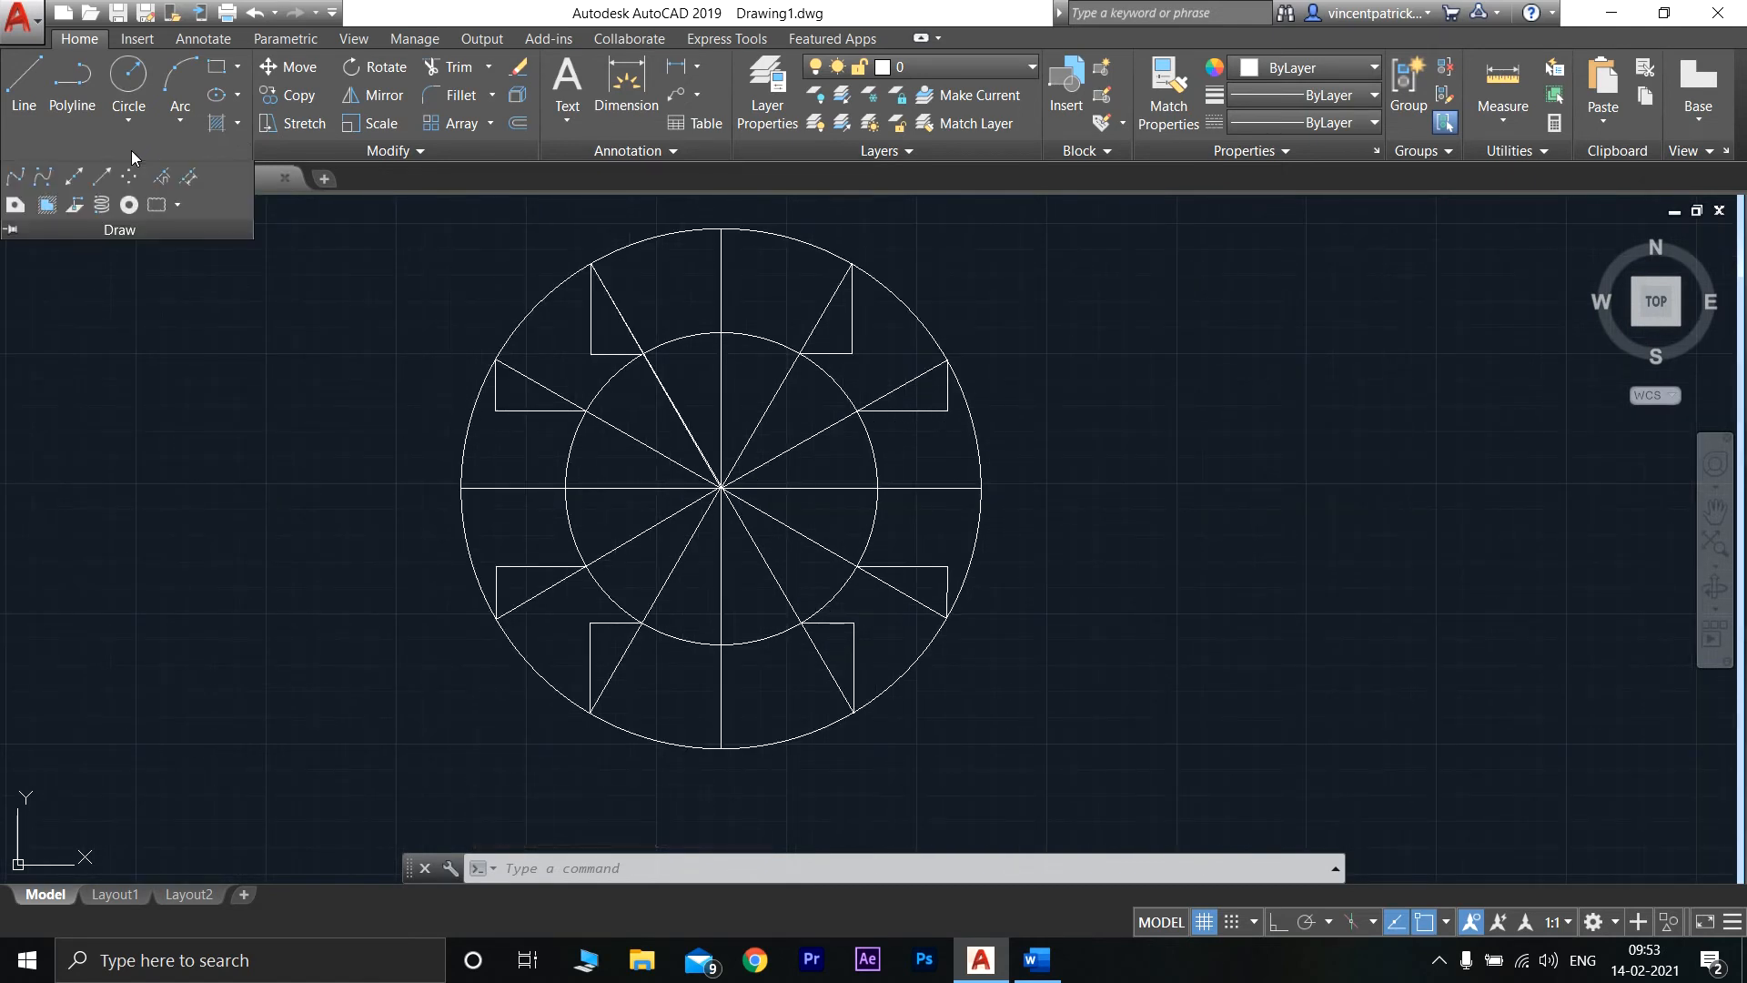
pyautogui.click(16, 176)
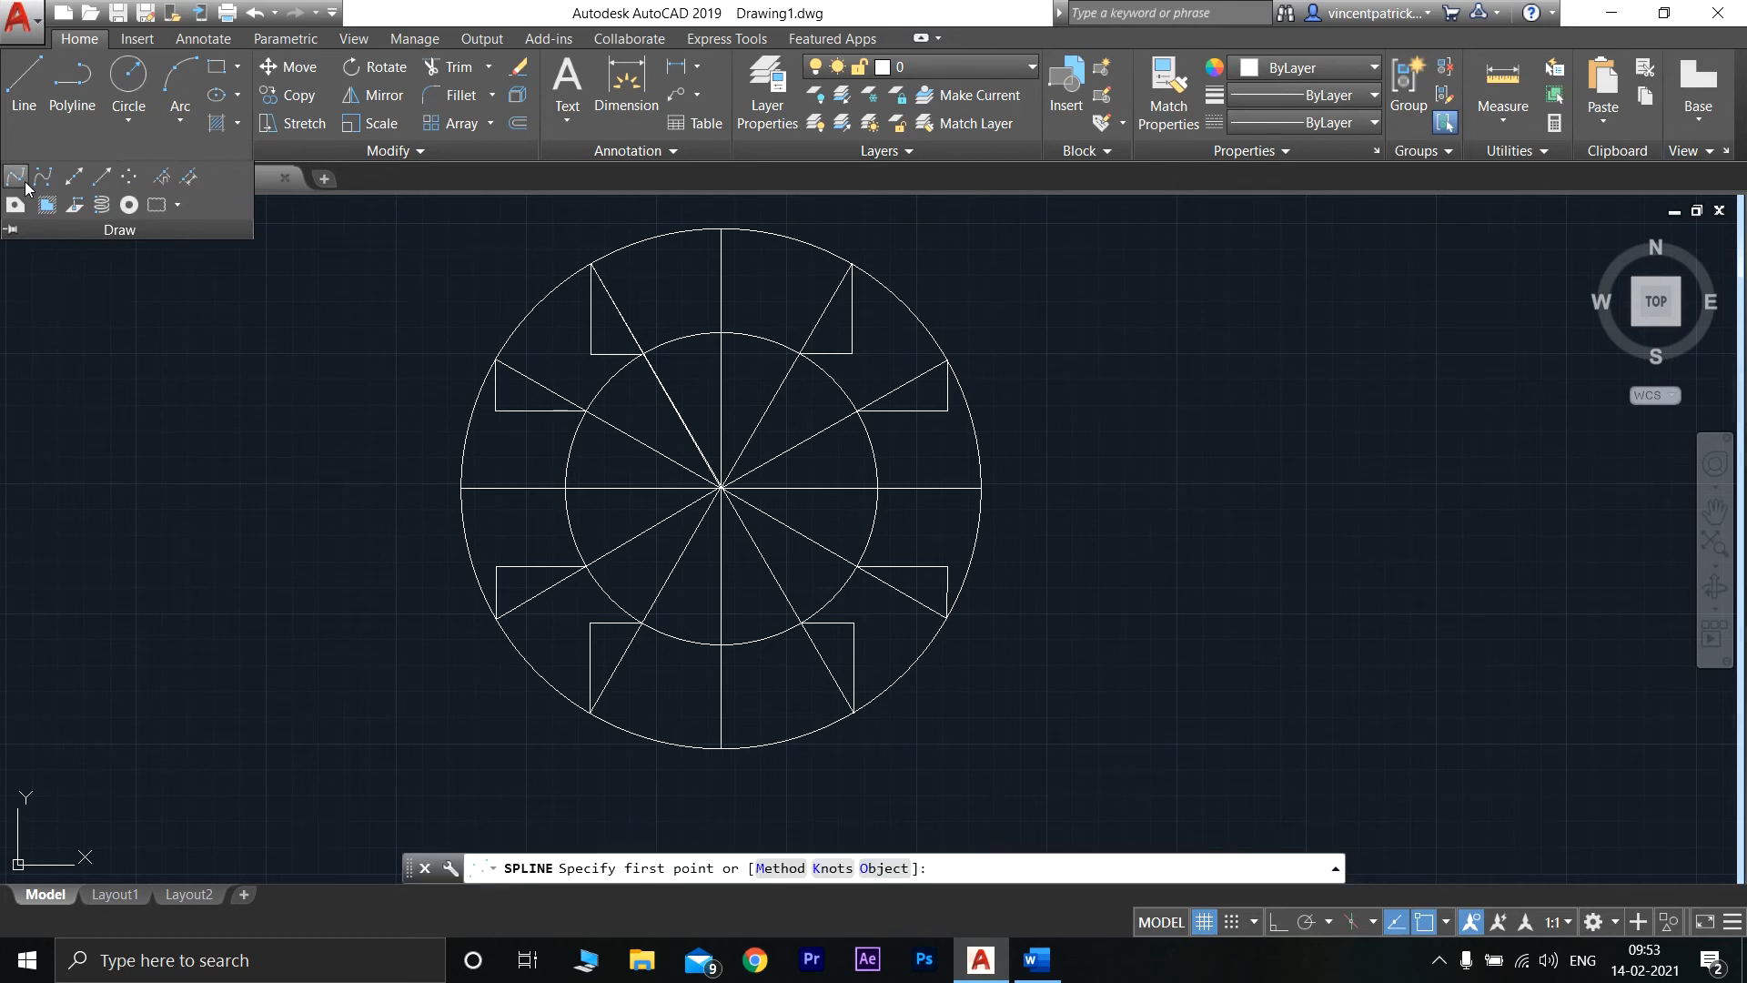
pyautogui.click(462, 489)
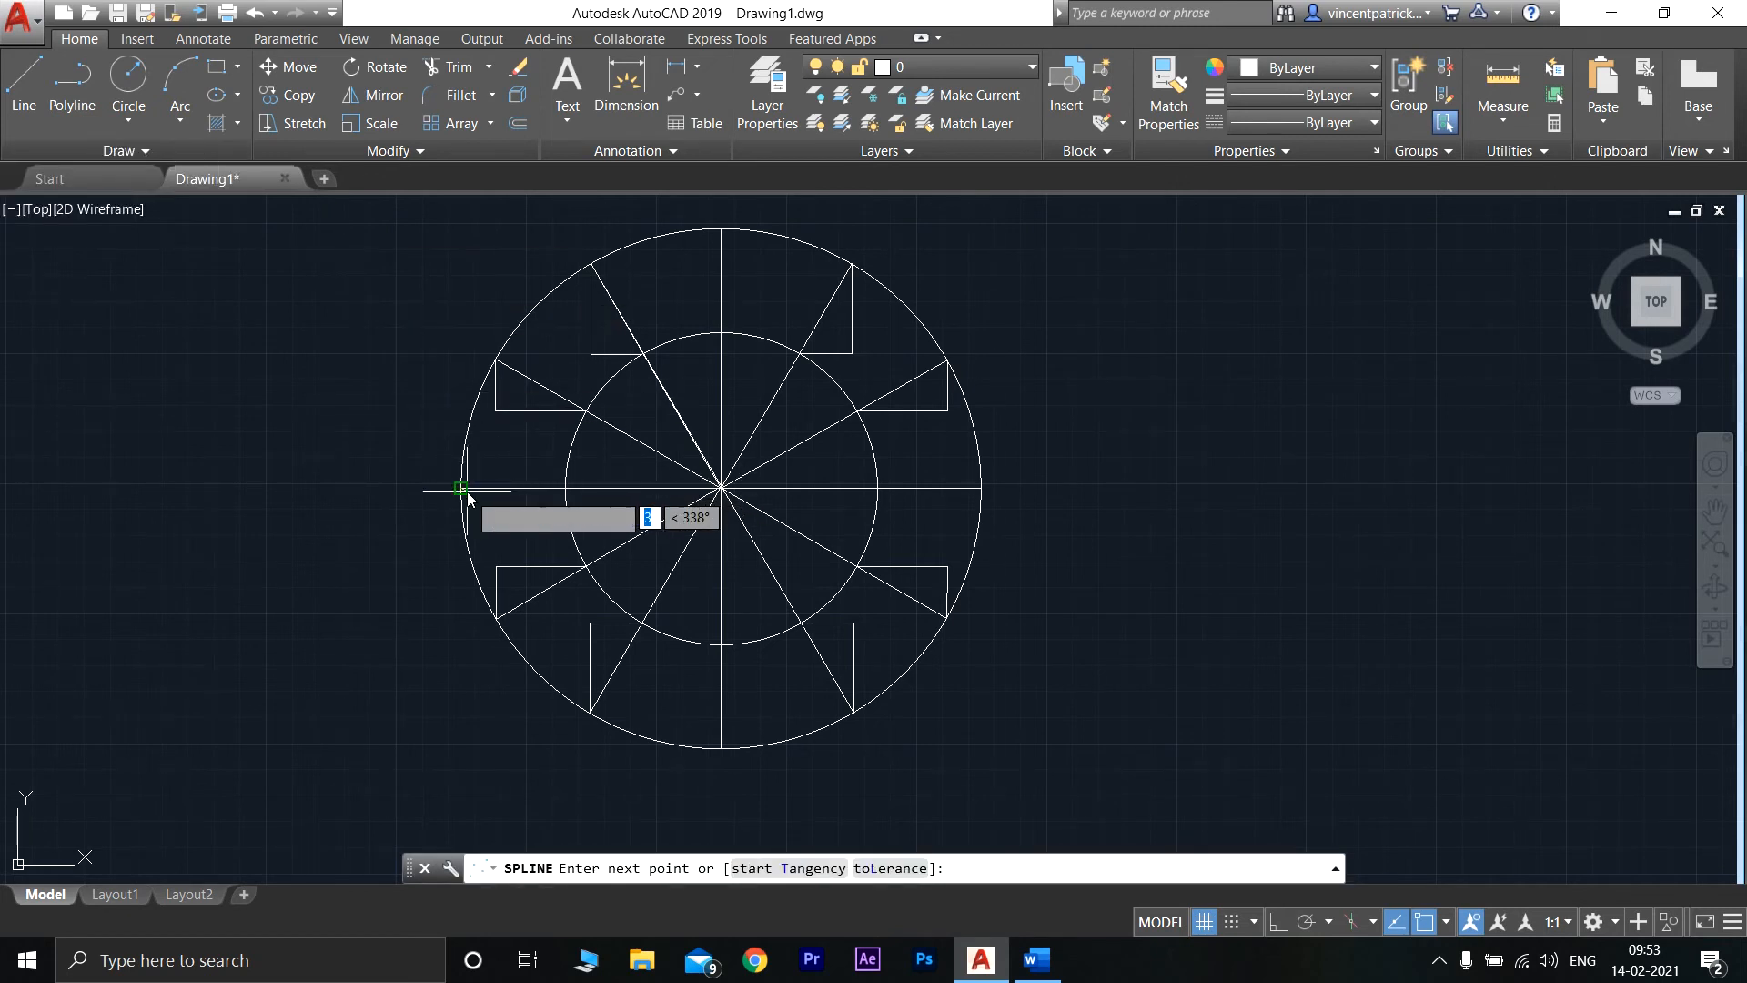
pyautogui.click(499, 418)
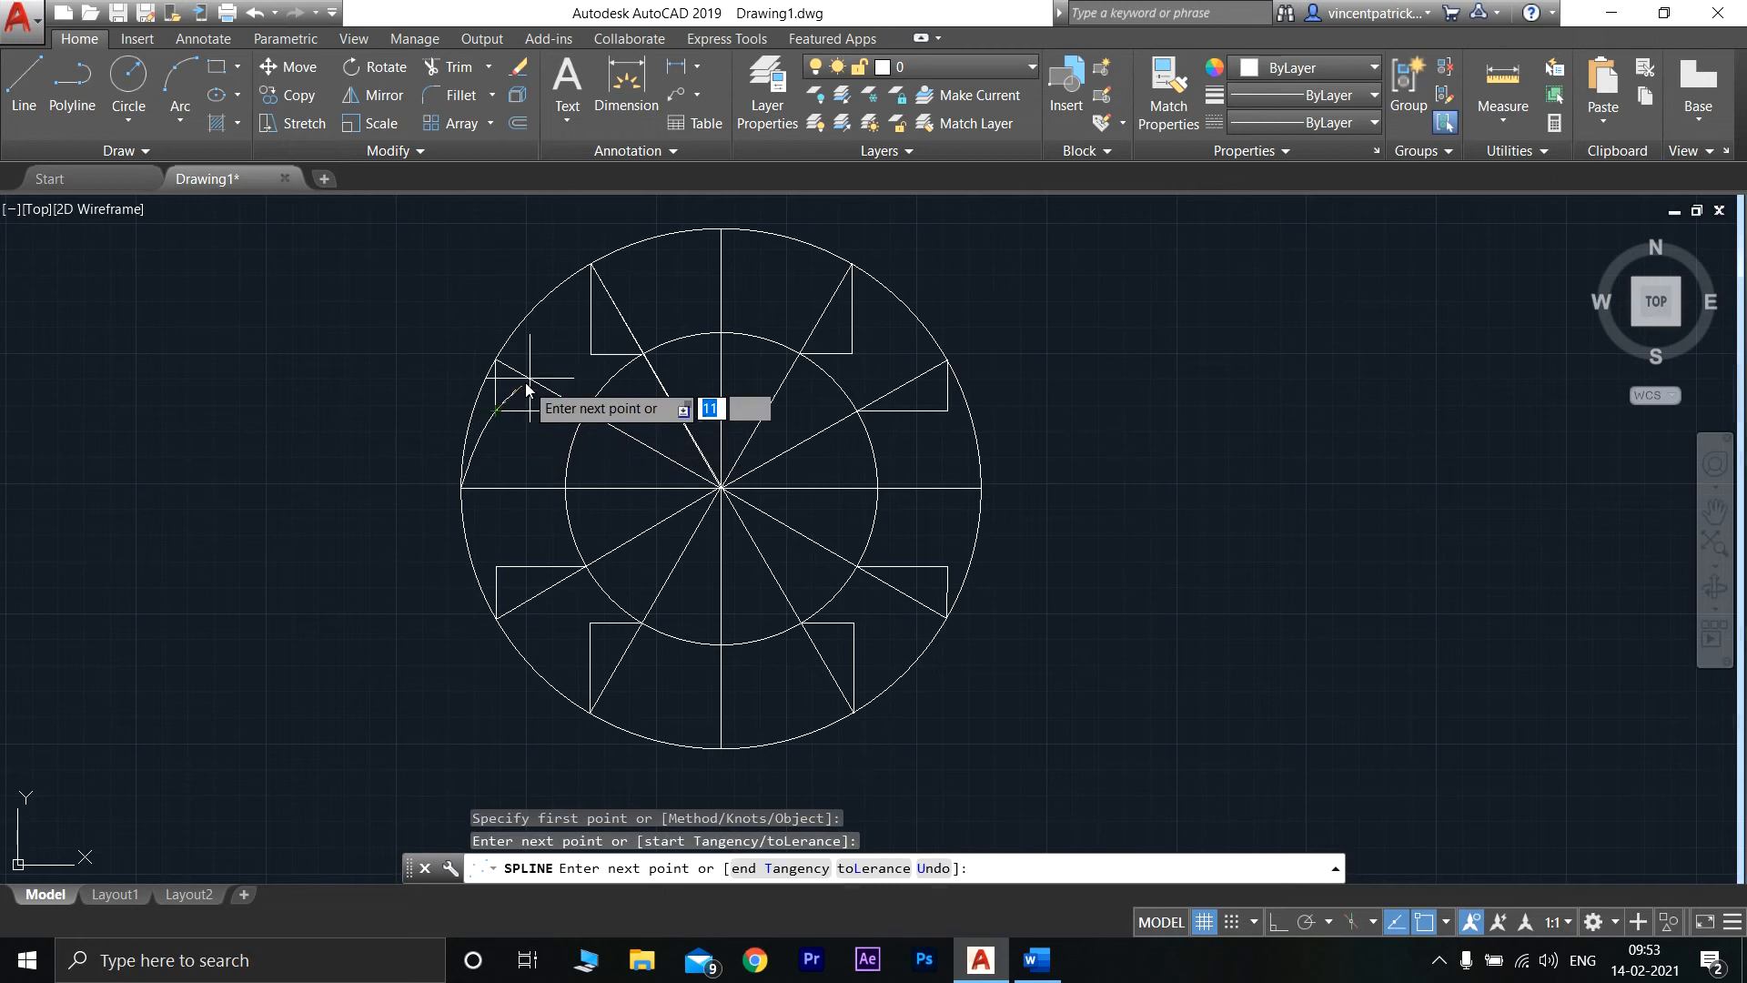
pyautogui.click(596, 354)
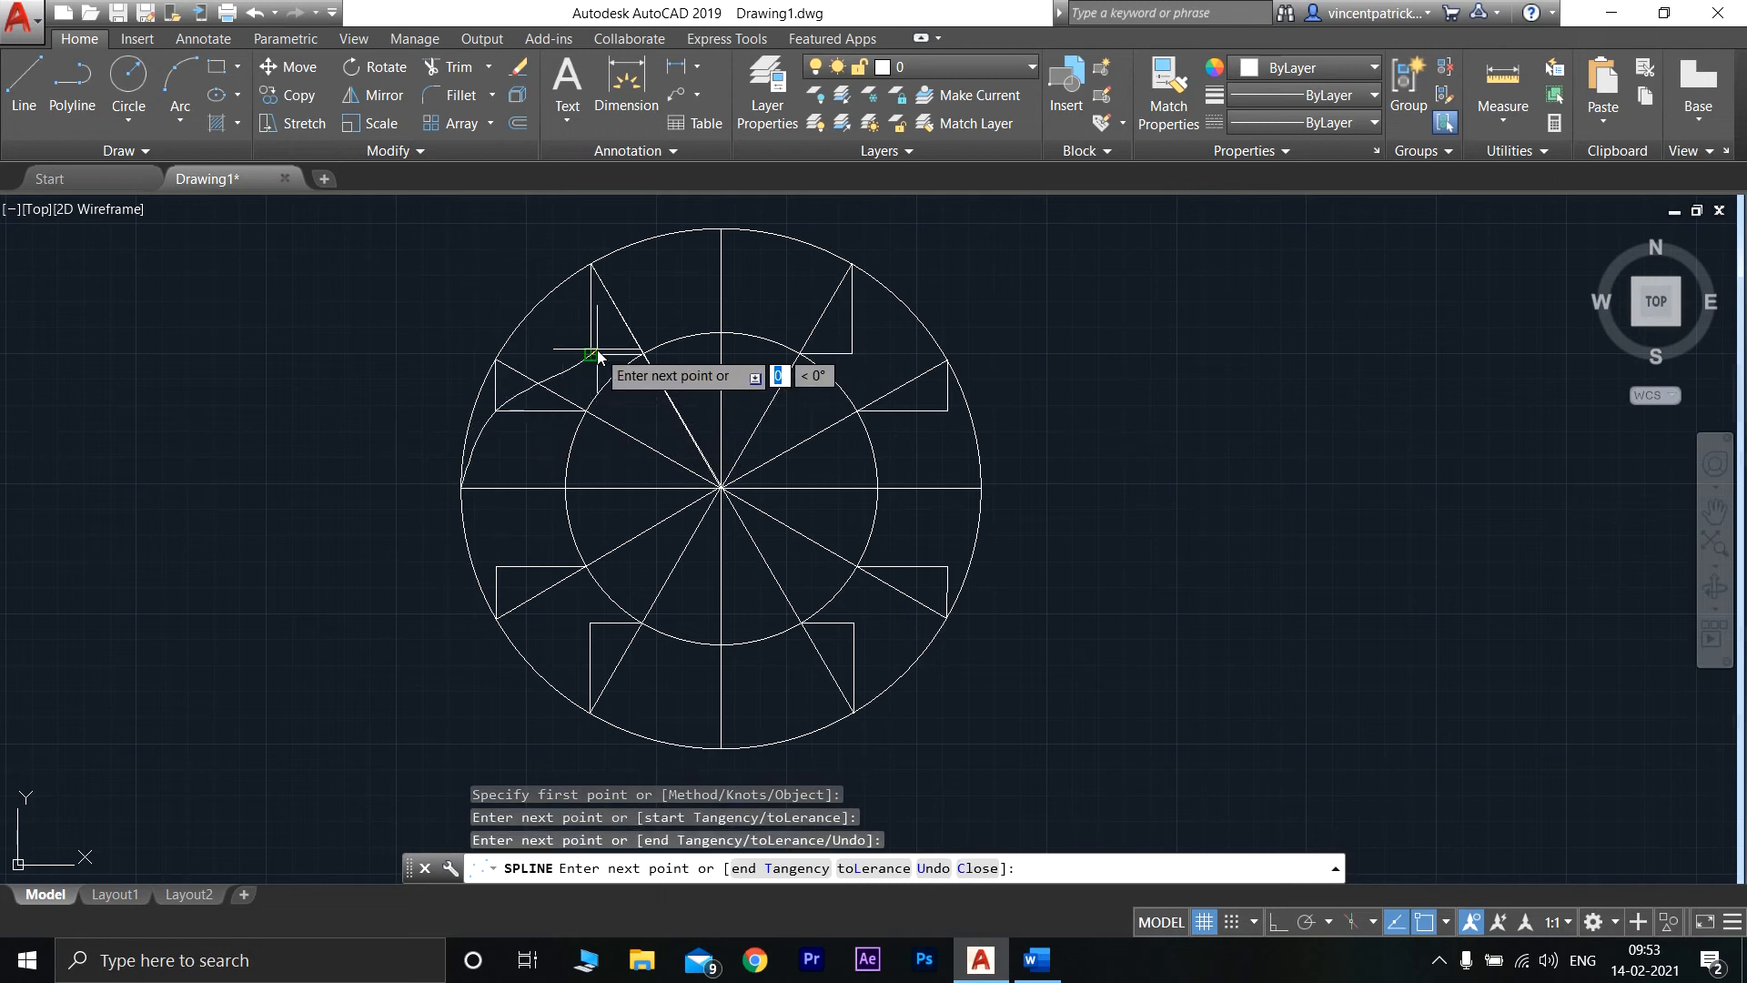
pyautogui.click(720, 334)
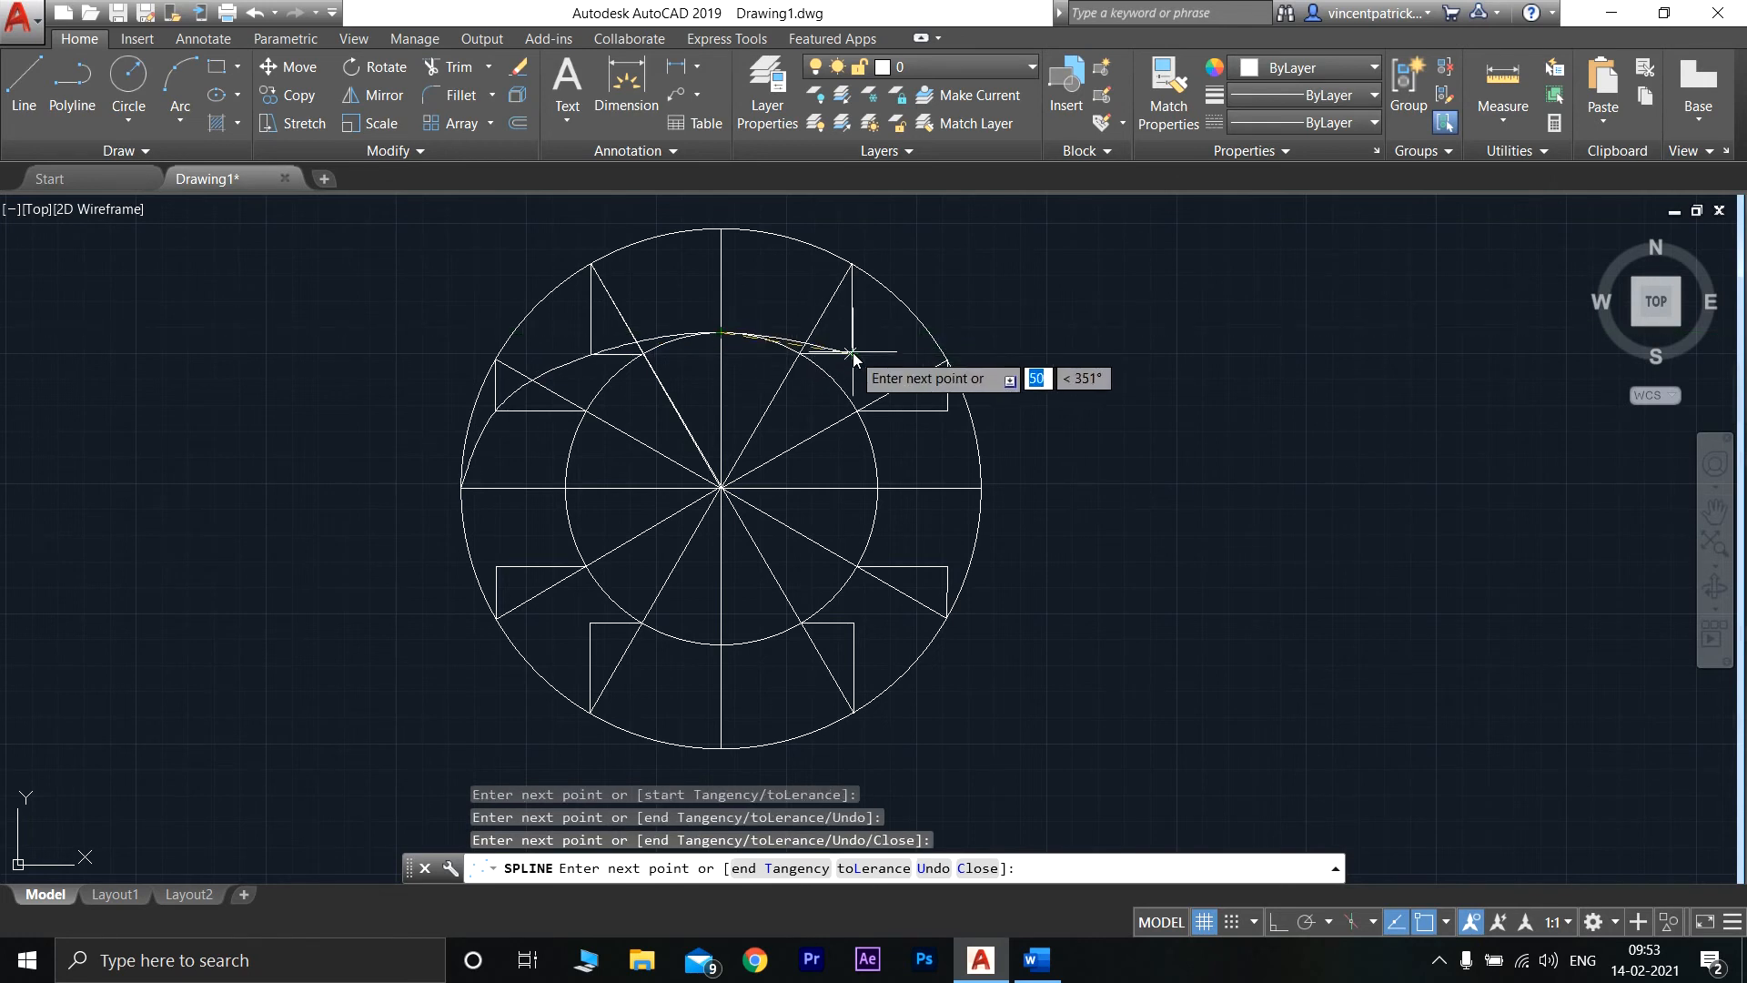
pyautogui.click(853, 354)
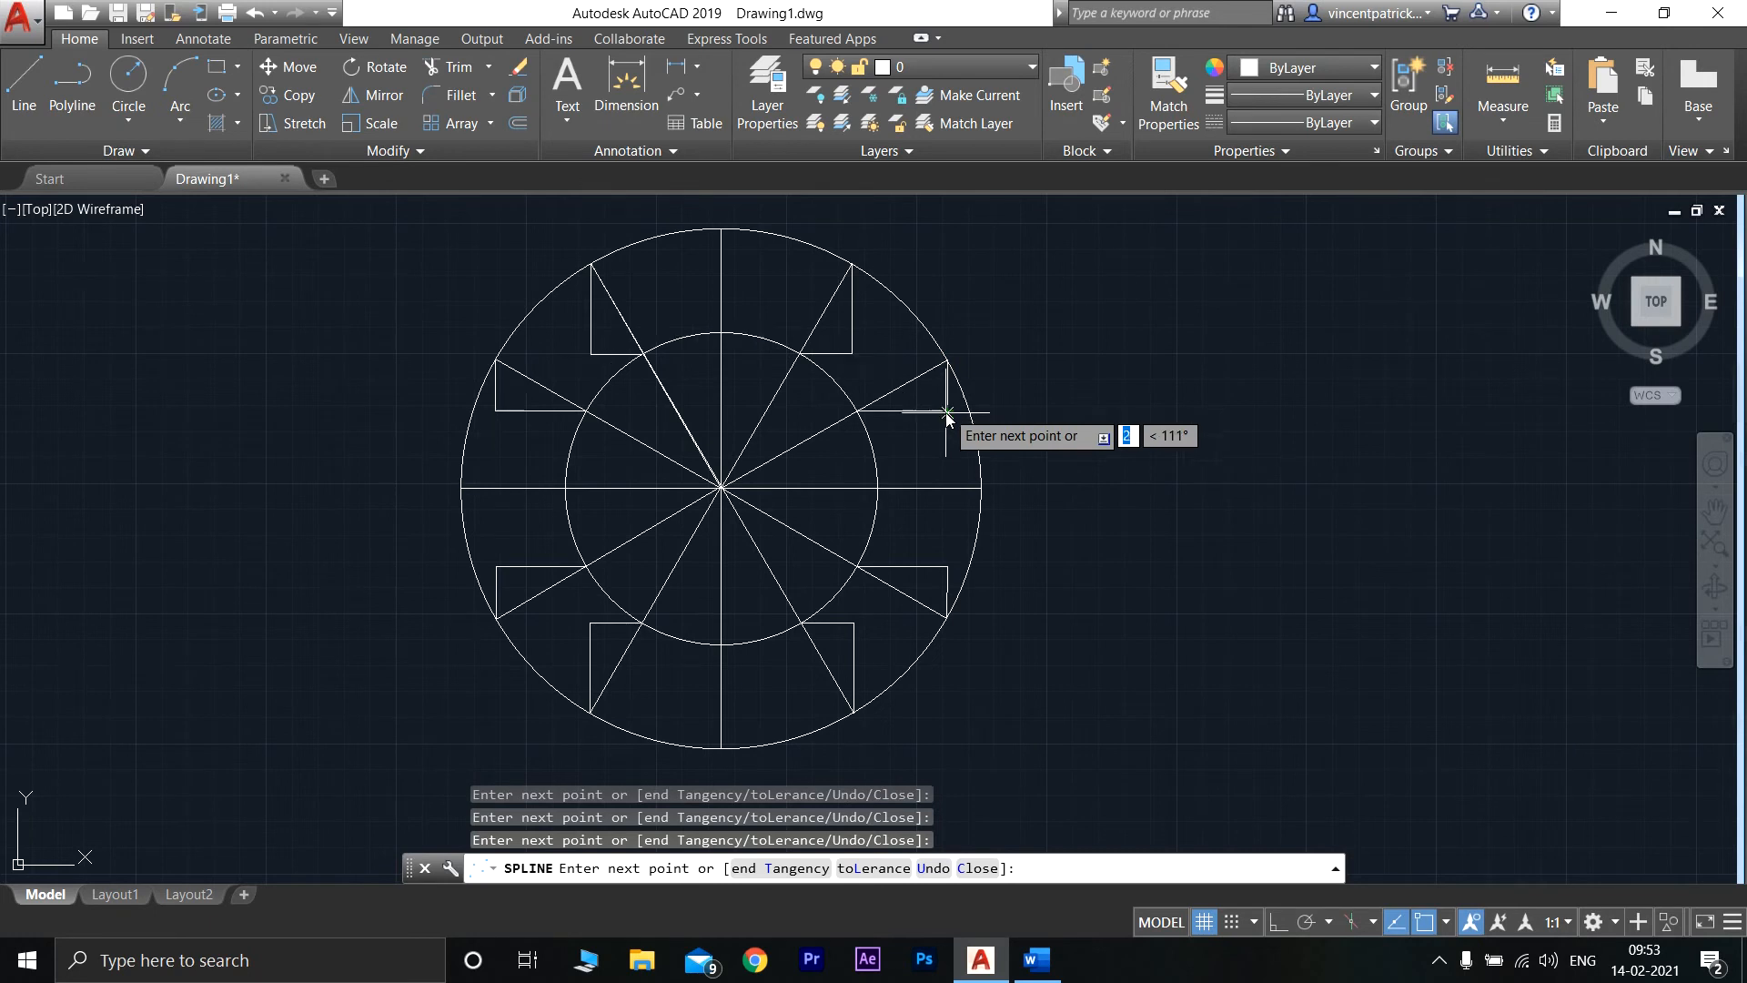
pyautogui.click(981, 489)
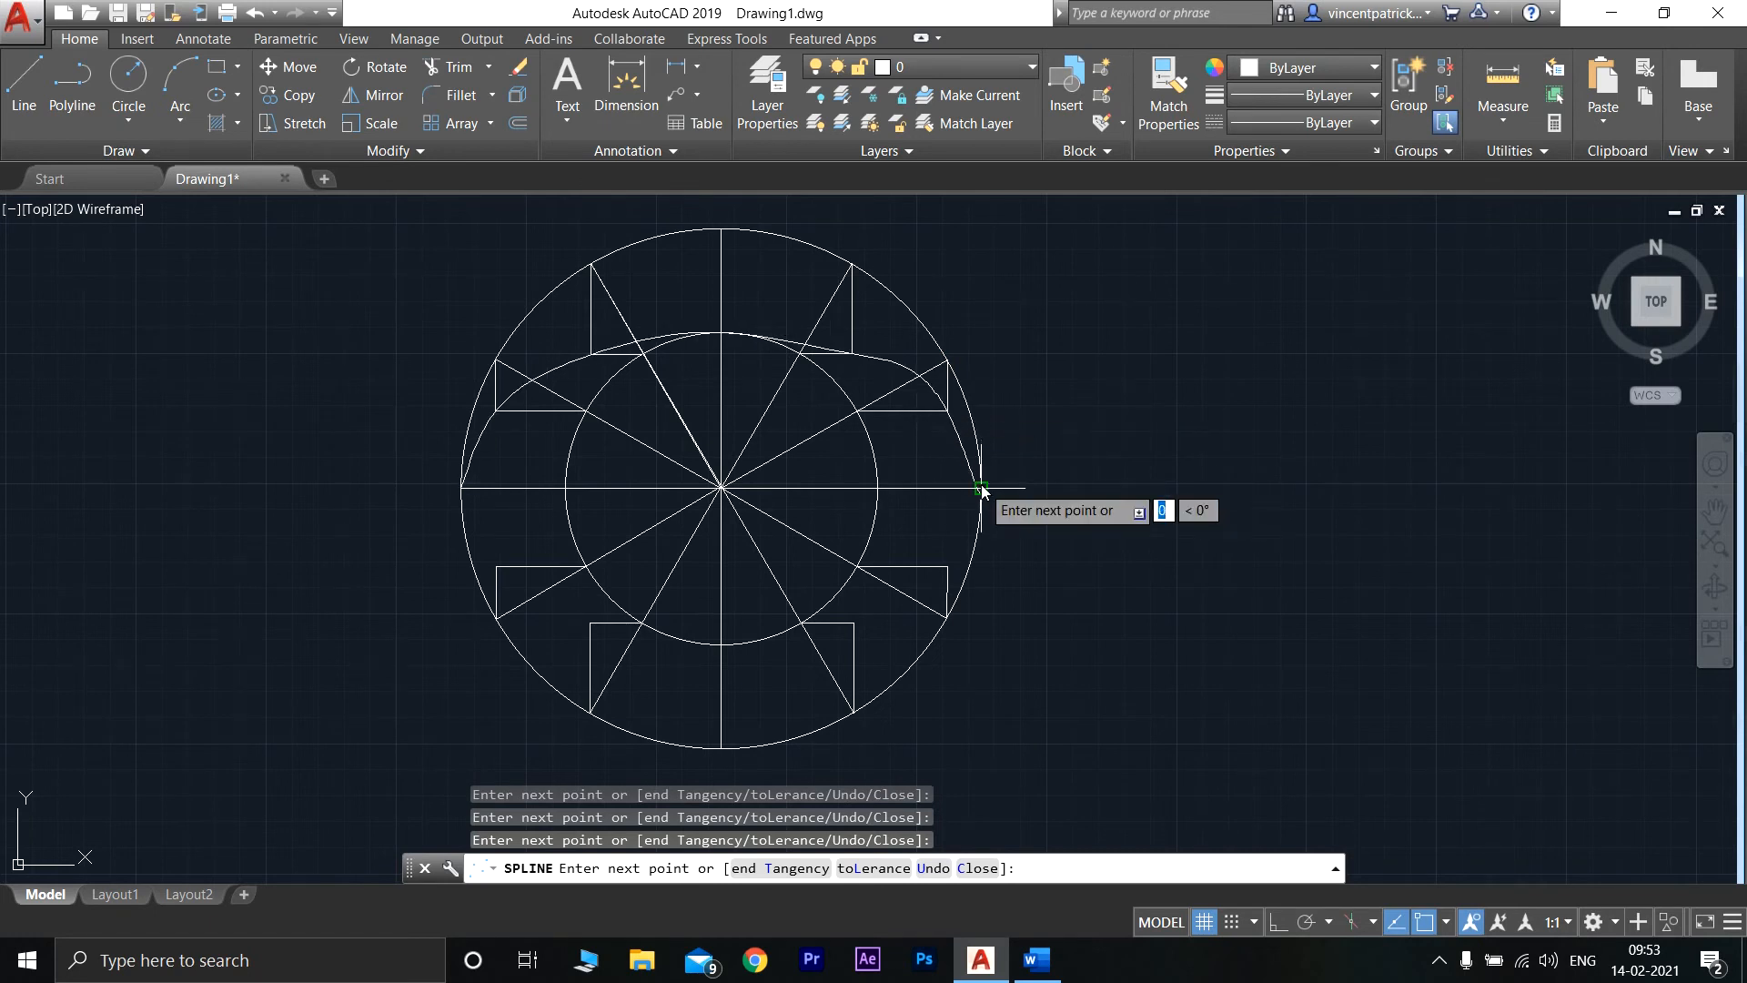
# - Continue the spline through the lower corner points and inner circle's bottom, past its start, ending at the 120° radial's inner-circle intersection
pyautogui.click(948, 567)
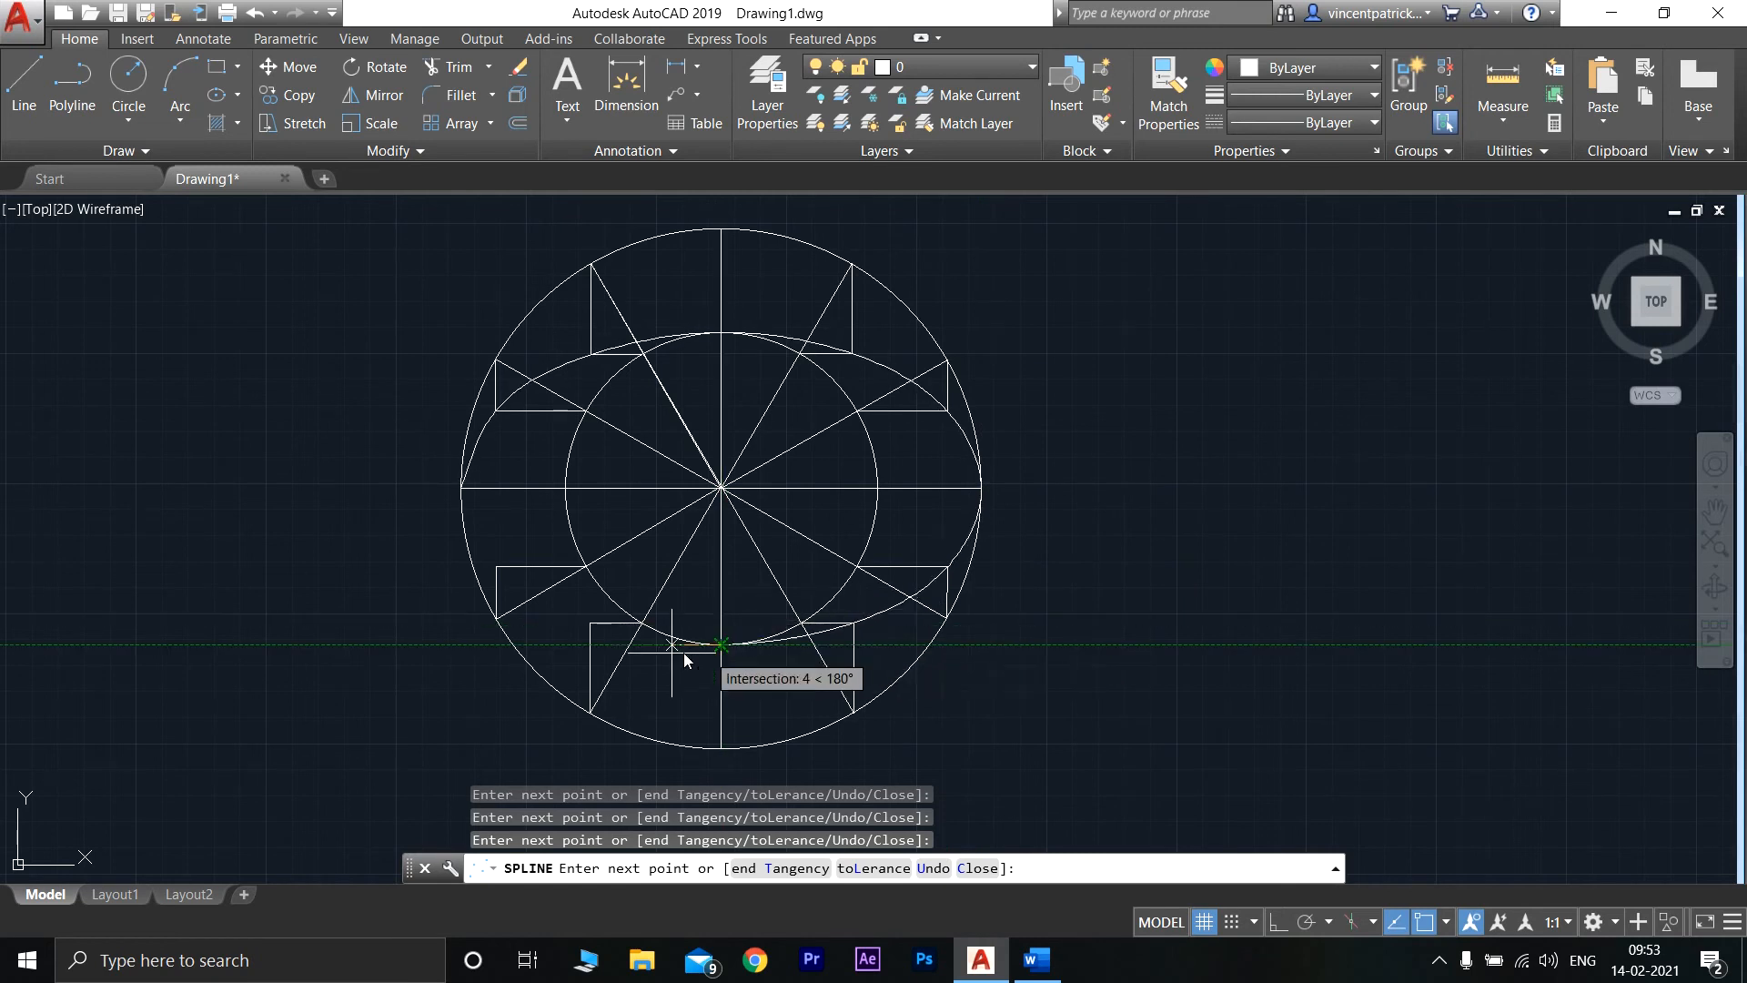
pyautogui.click(594, 630)
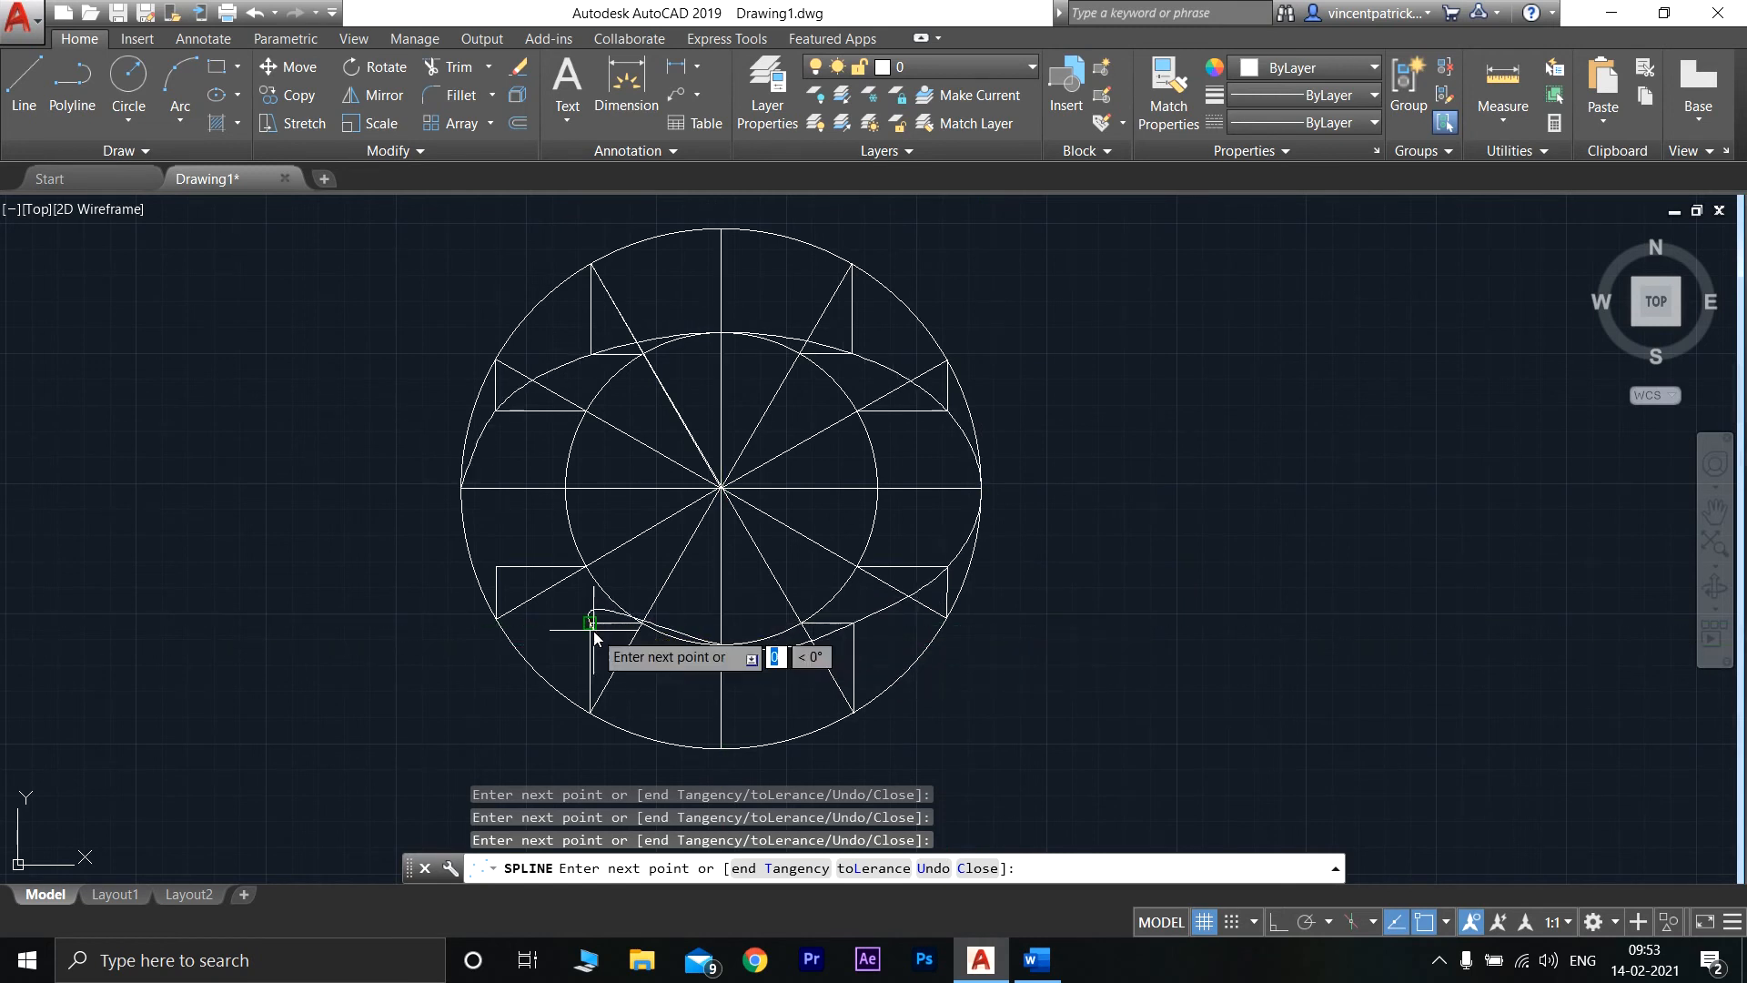
pyautogui.click(495, 570)
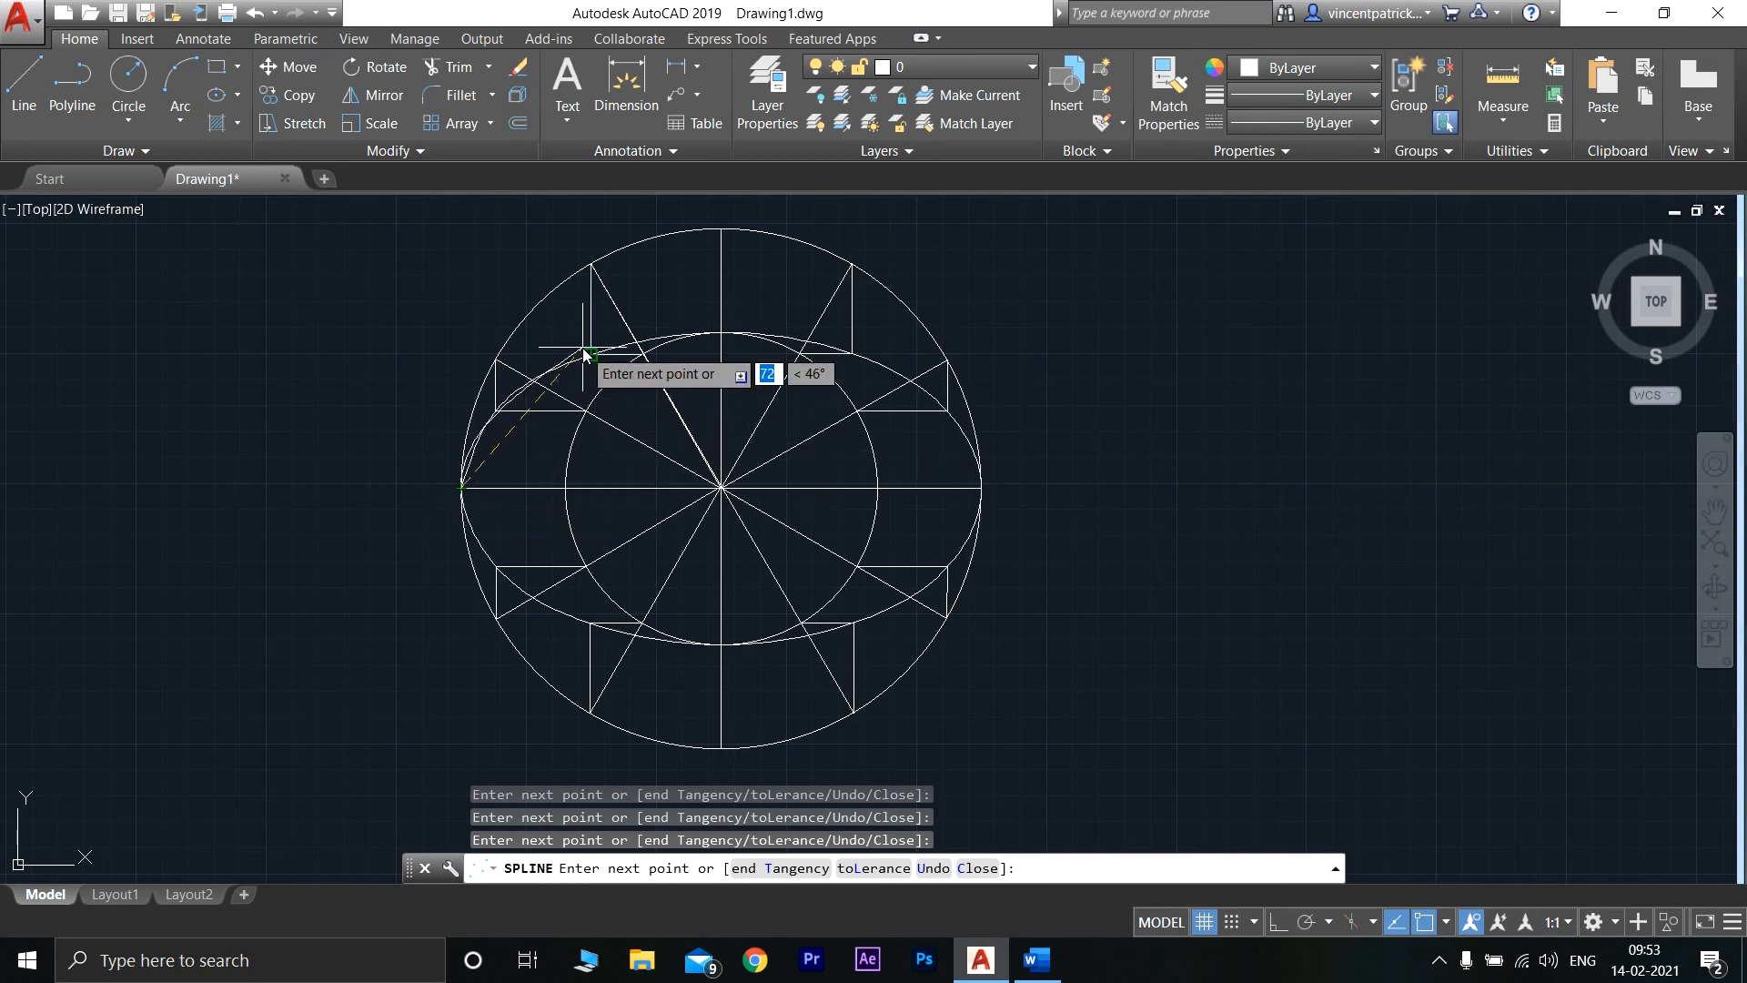
pyautogui.click(640, 352)
pyautogui.press('Return')
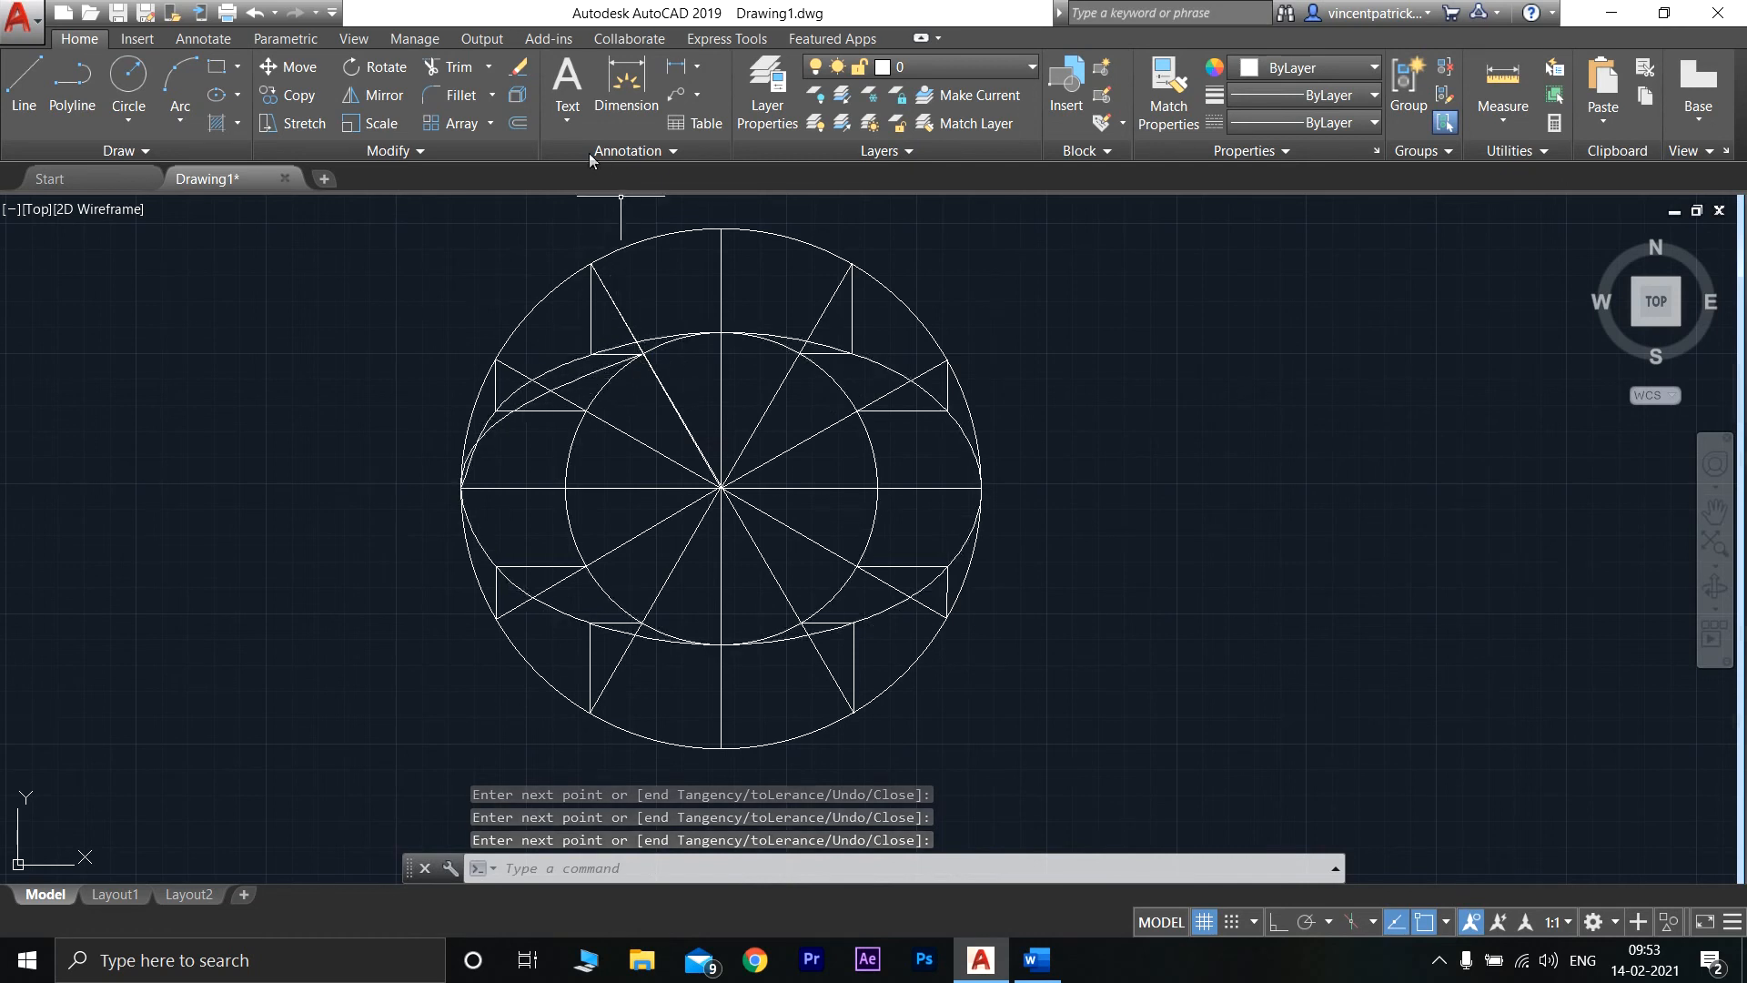
pyautogui.click(452, 71)
pyautogui.scroll(6, 484, 483)
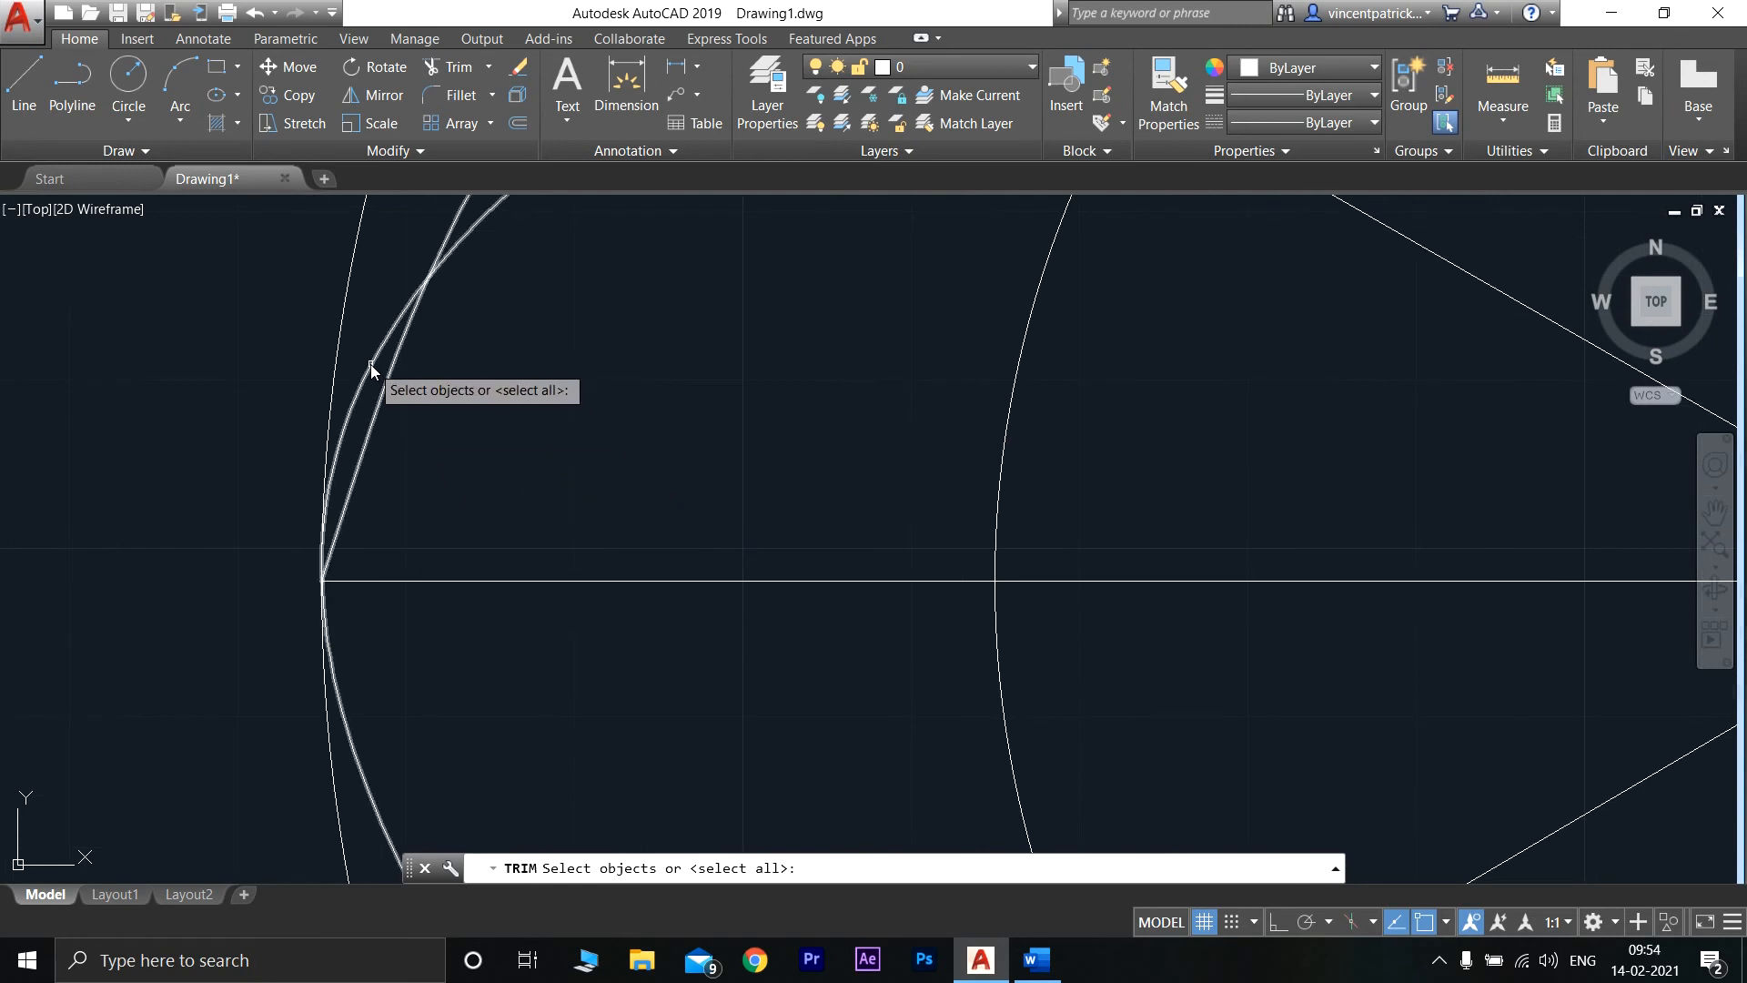
pyautogui.click(348, 580)
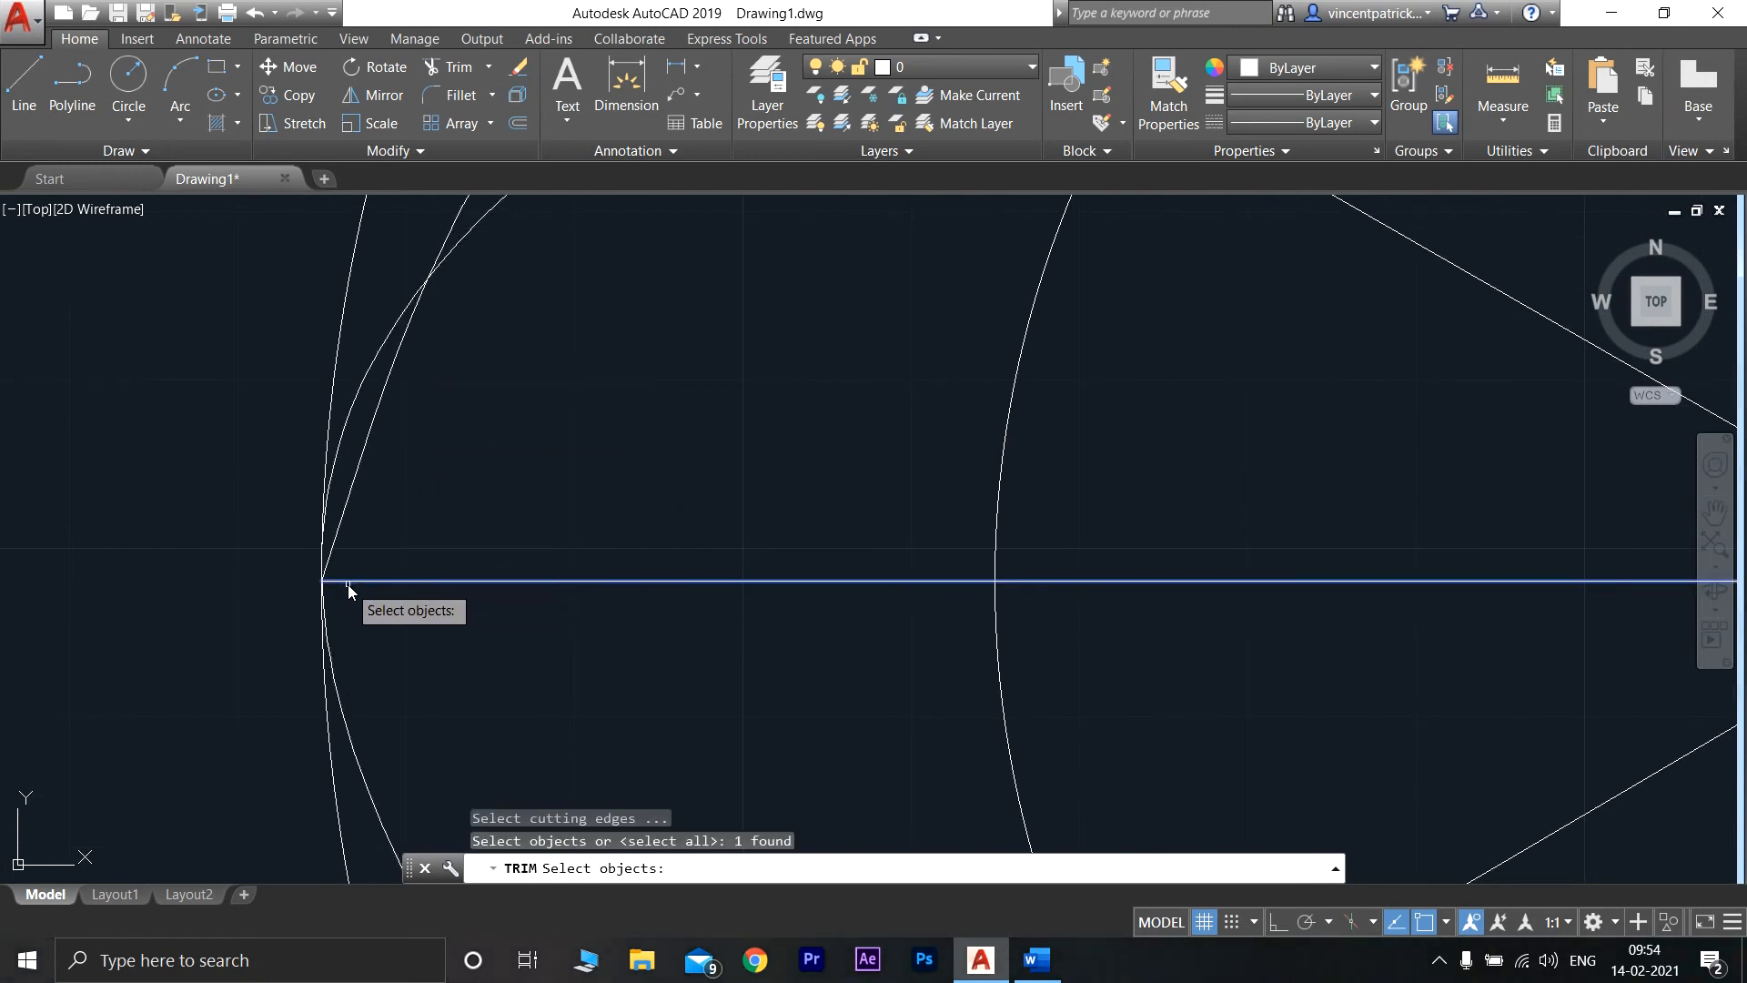
pyautogui.press('Return')
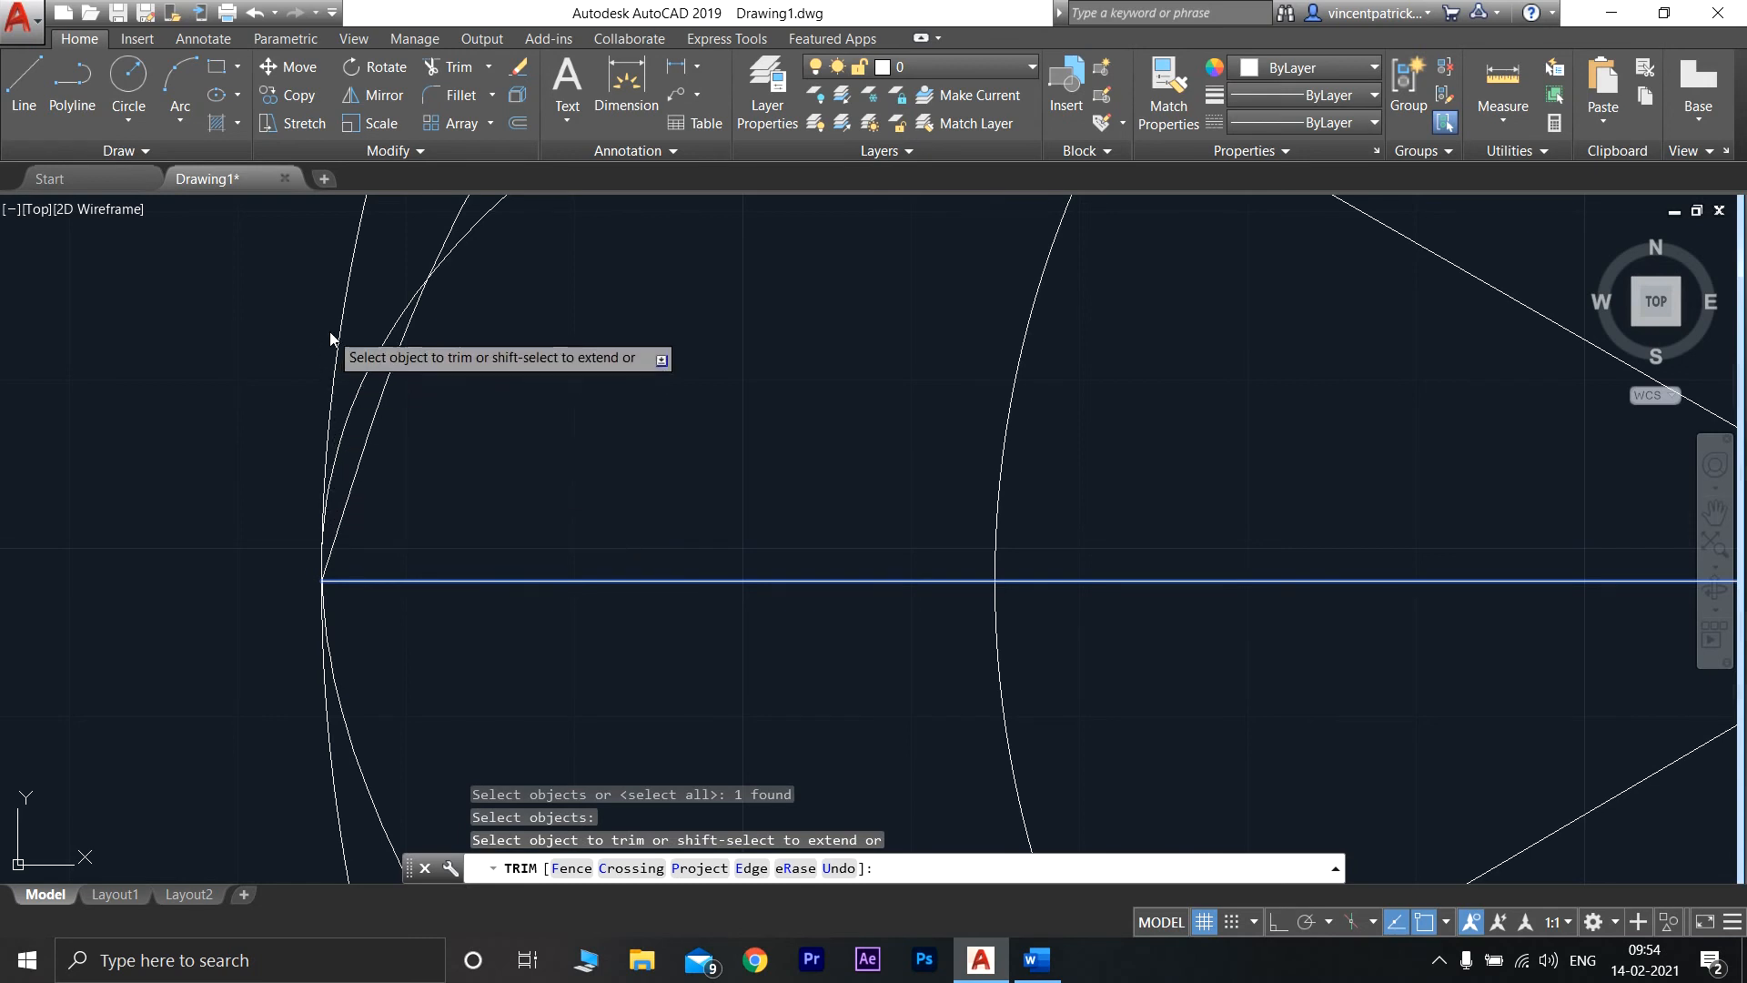
pyautogui.press('Escape')
pyautogui.scroll(-4, 539, 336)
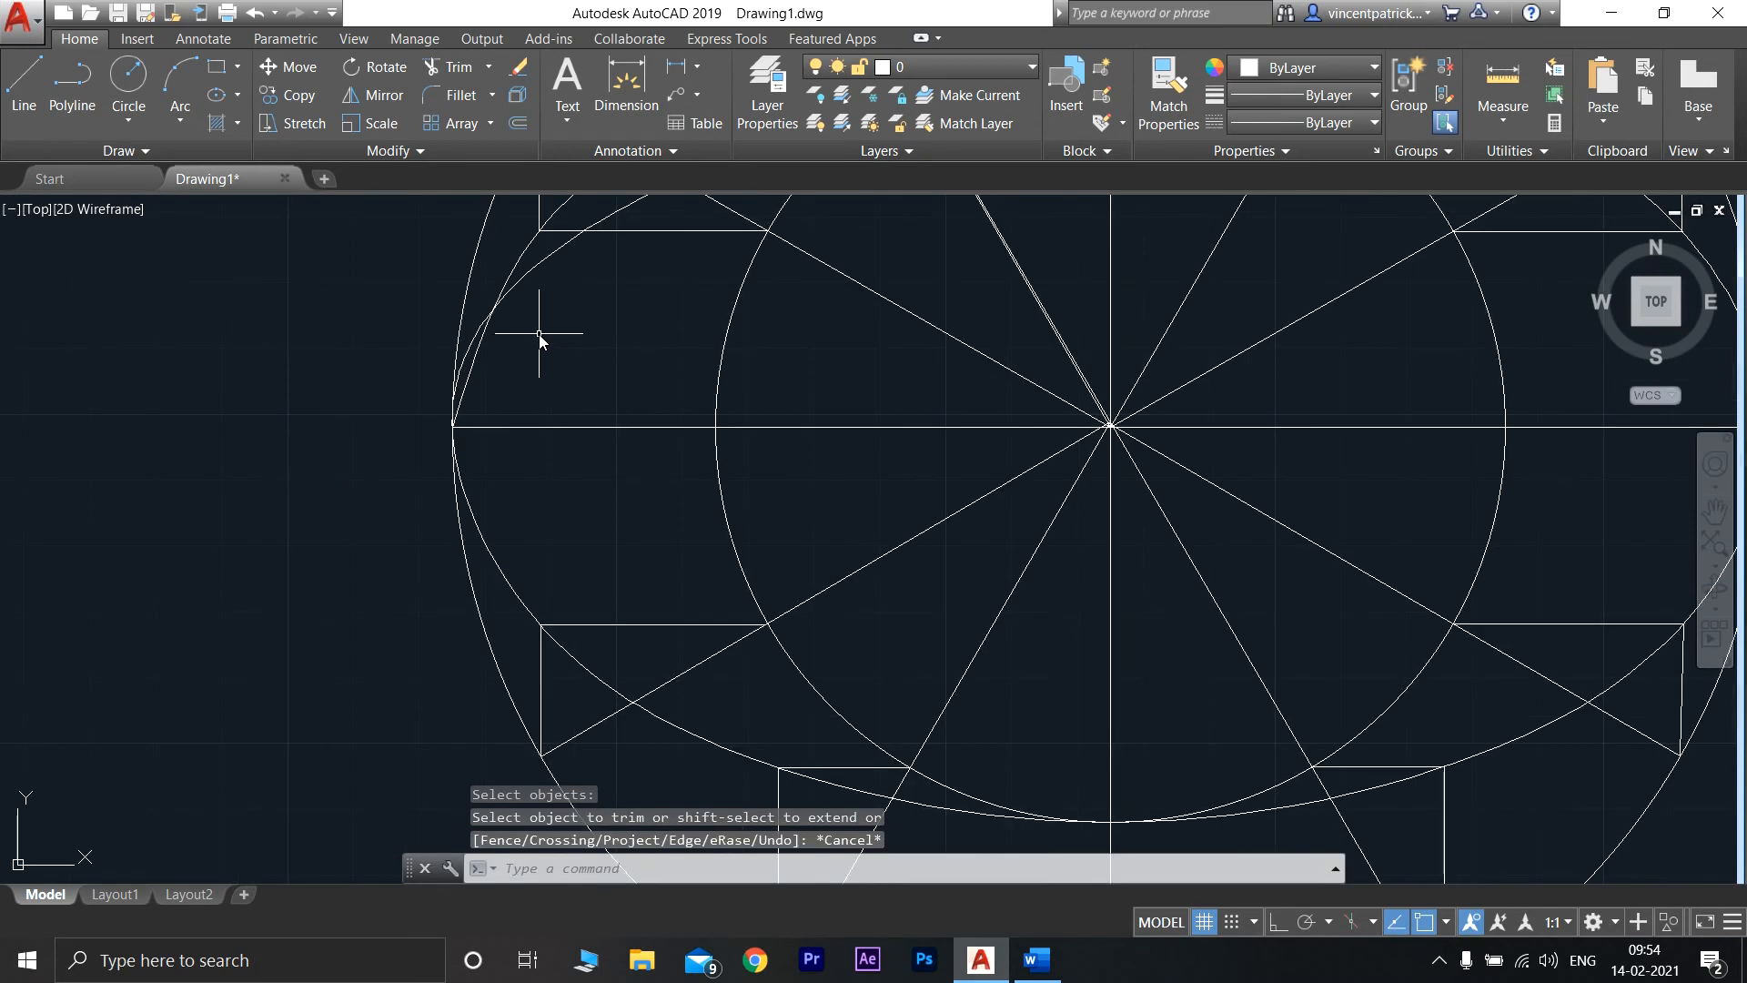
pyautogui.click(462, 71)
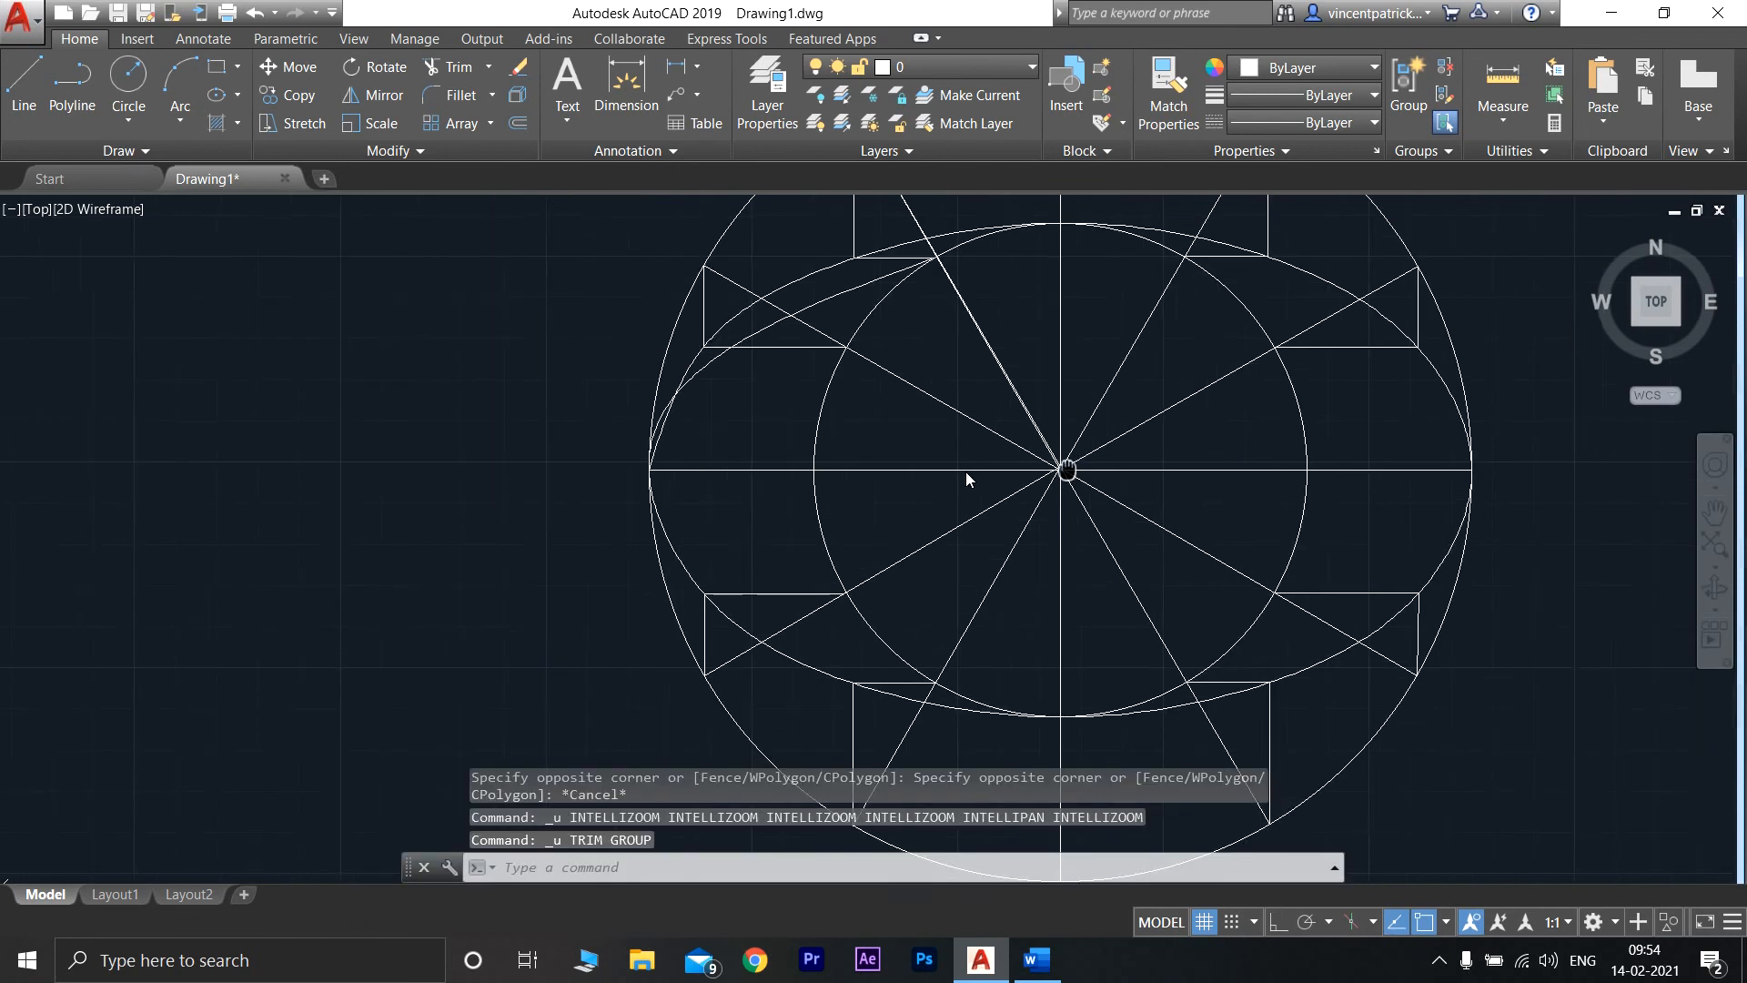
# - Trim the spline's surplus tail beyond the horizontal diameter's 180° end, using the outer circle as the cutting edge
pyautogui.moveTo(964, 471); pyautogui.dragTo(796, 489, button='middle')
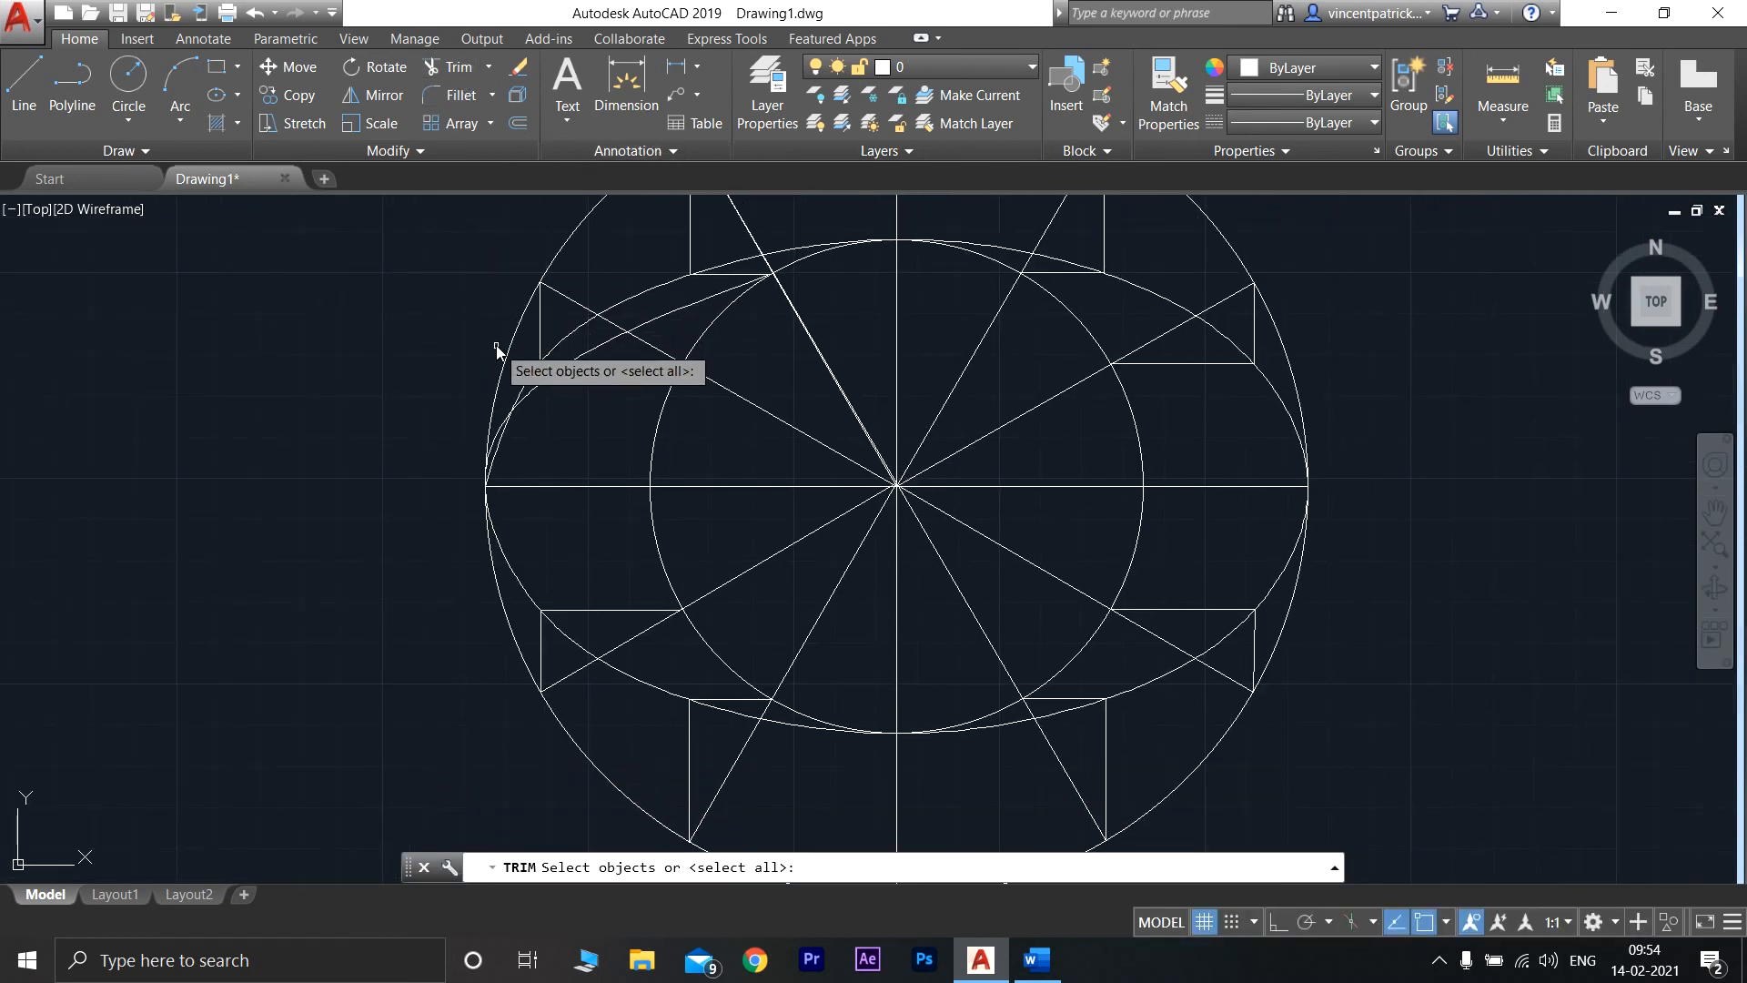
pyautogui.click(501, 392)
pyautogui.press('Return')
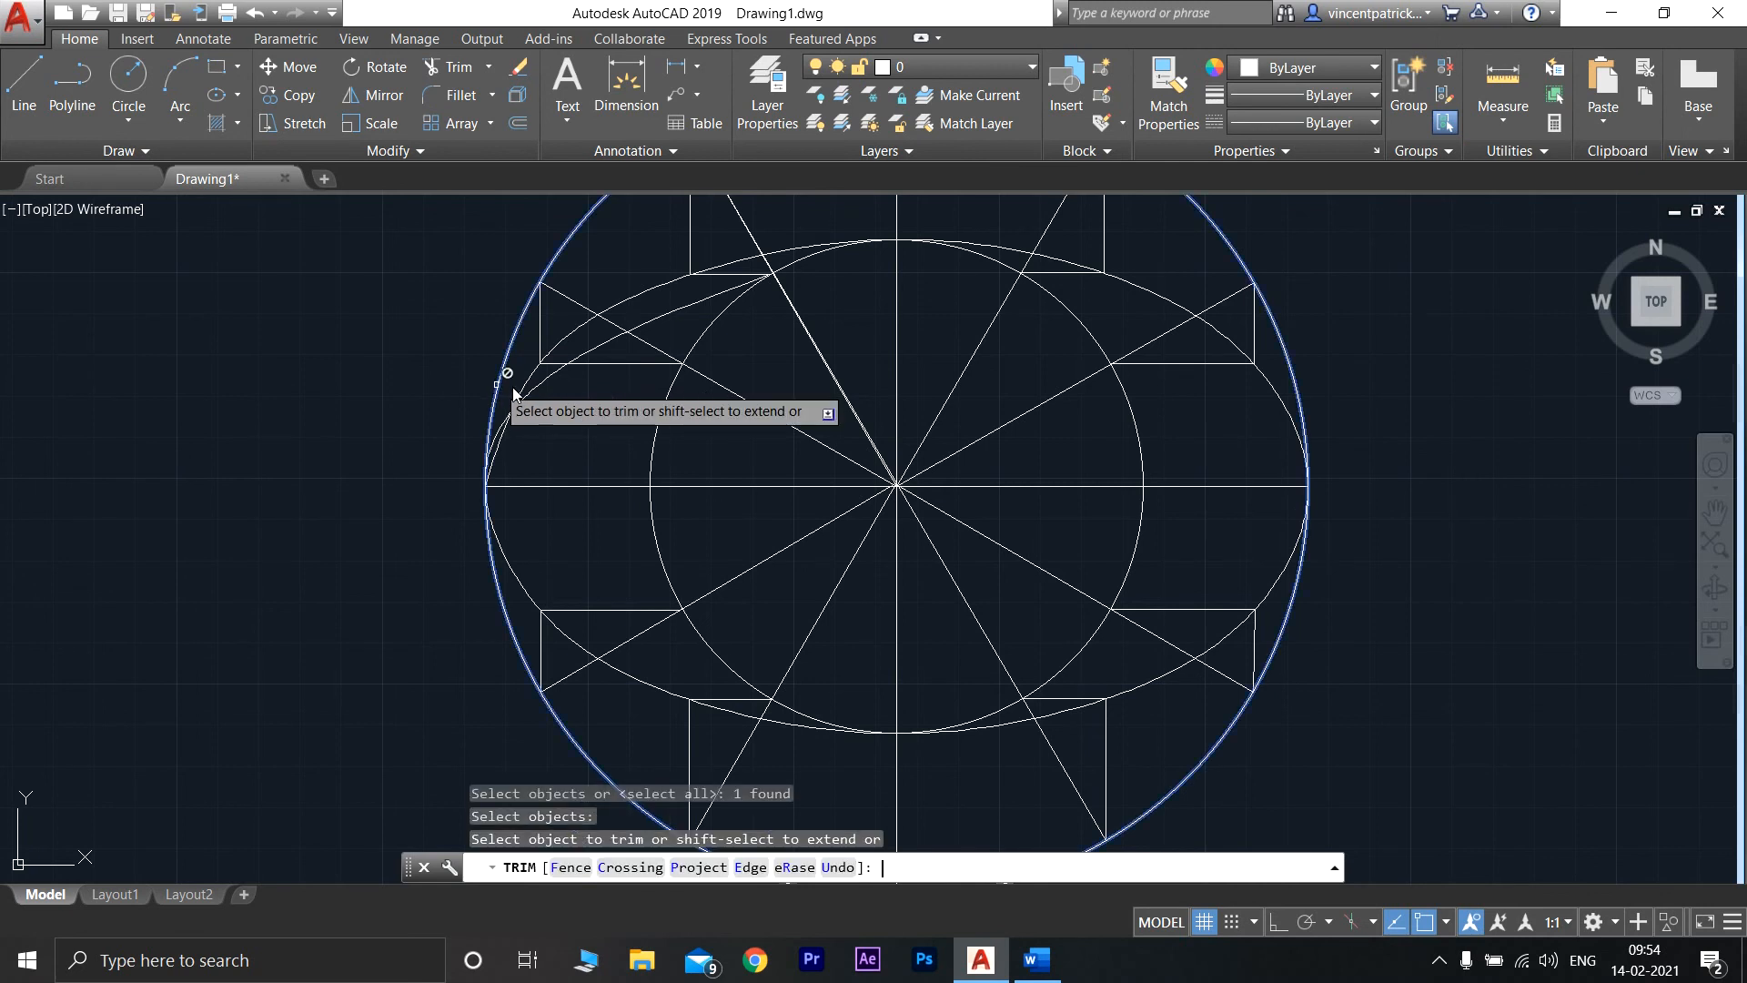
pyautogui.click(551, 374)
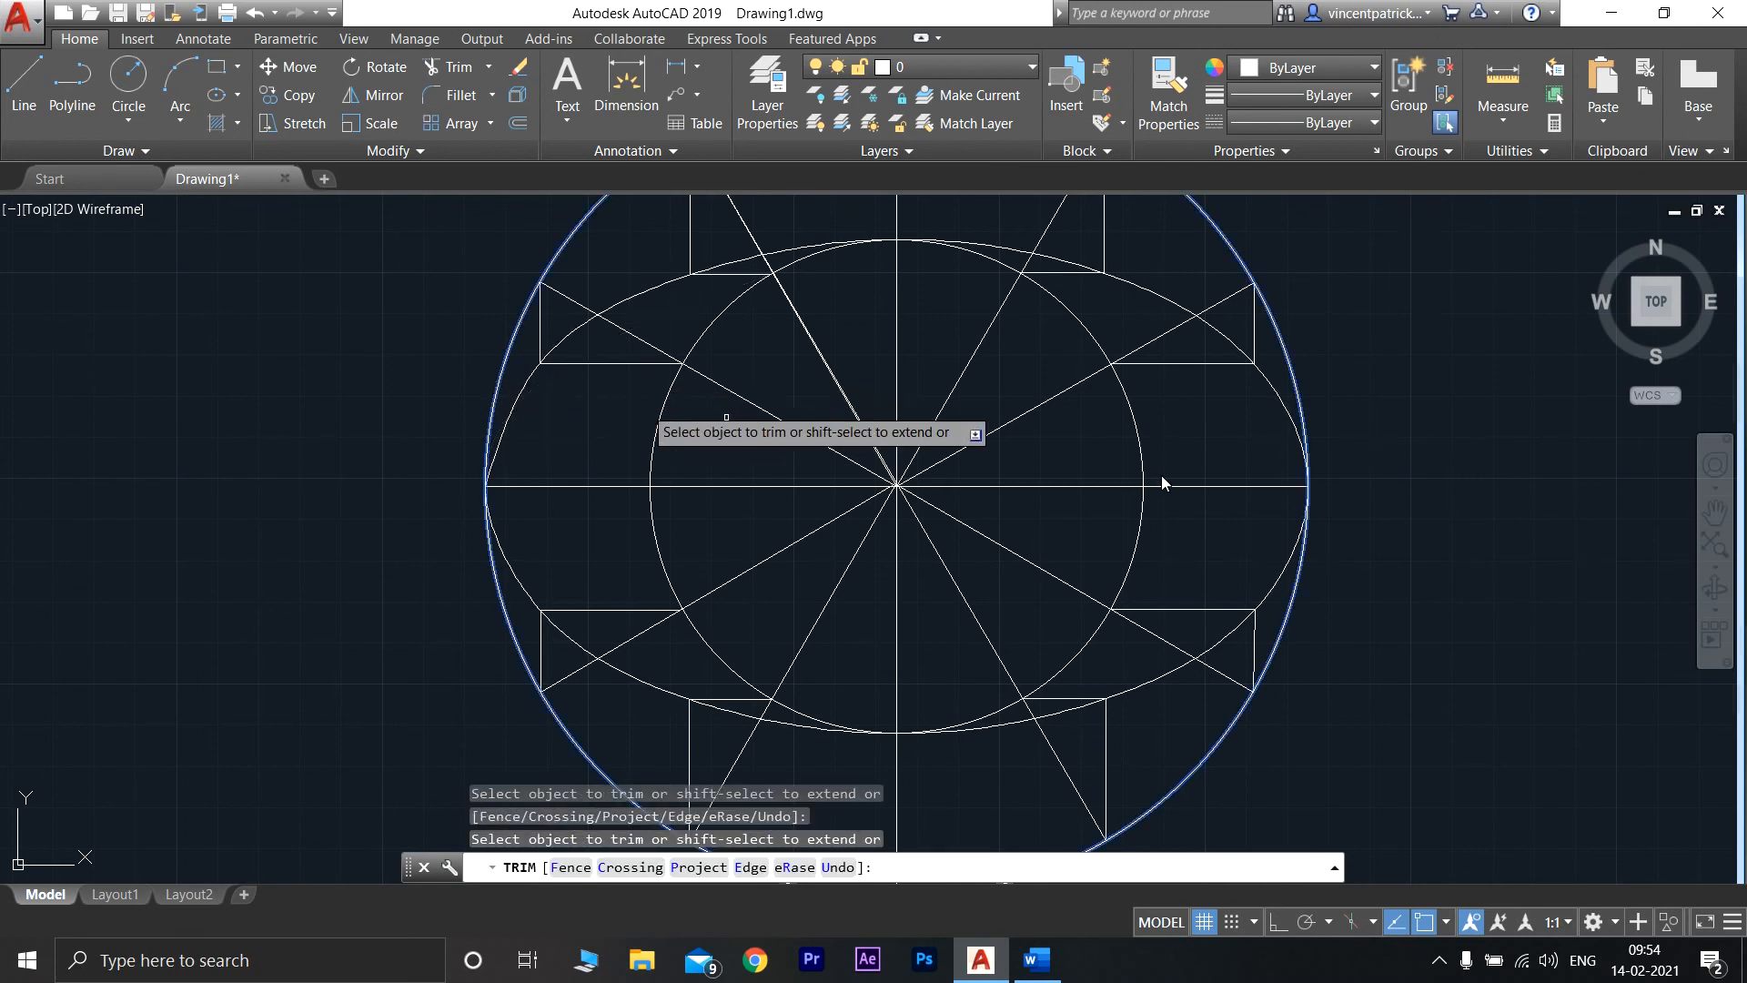
pyautogui.scroll(-4, 1161, 482)
pyautogui.press('Return')
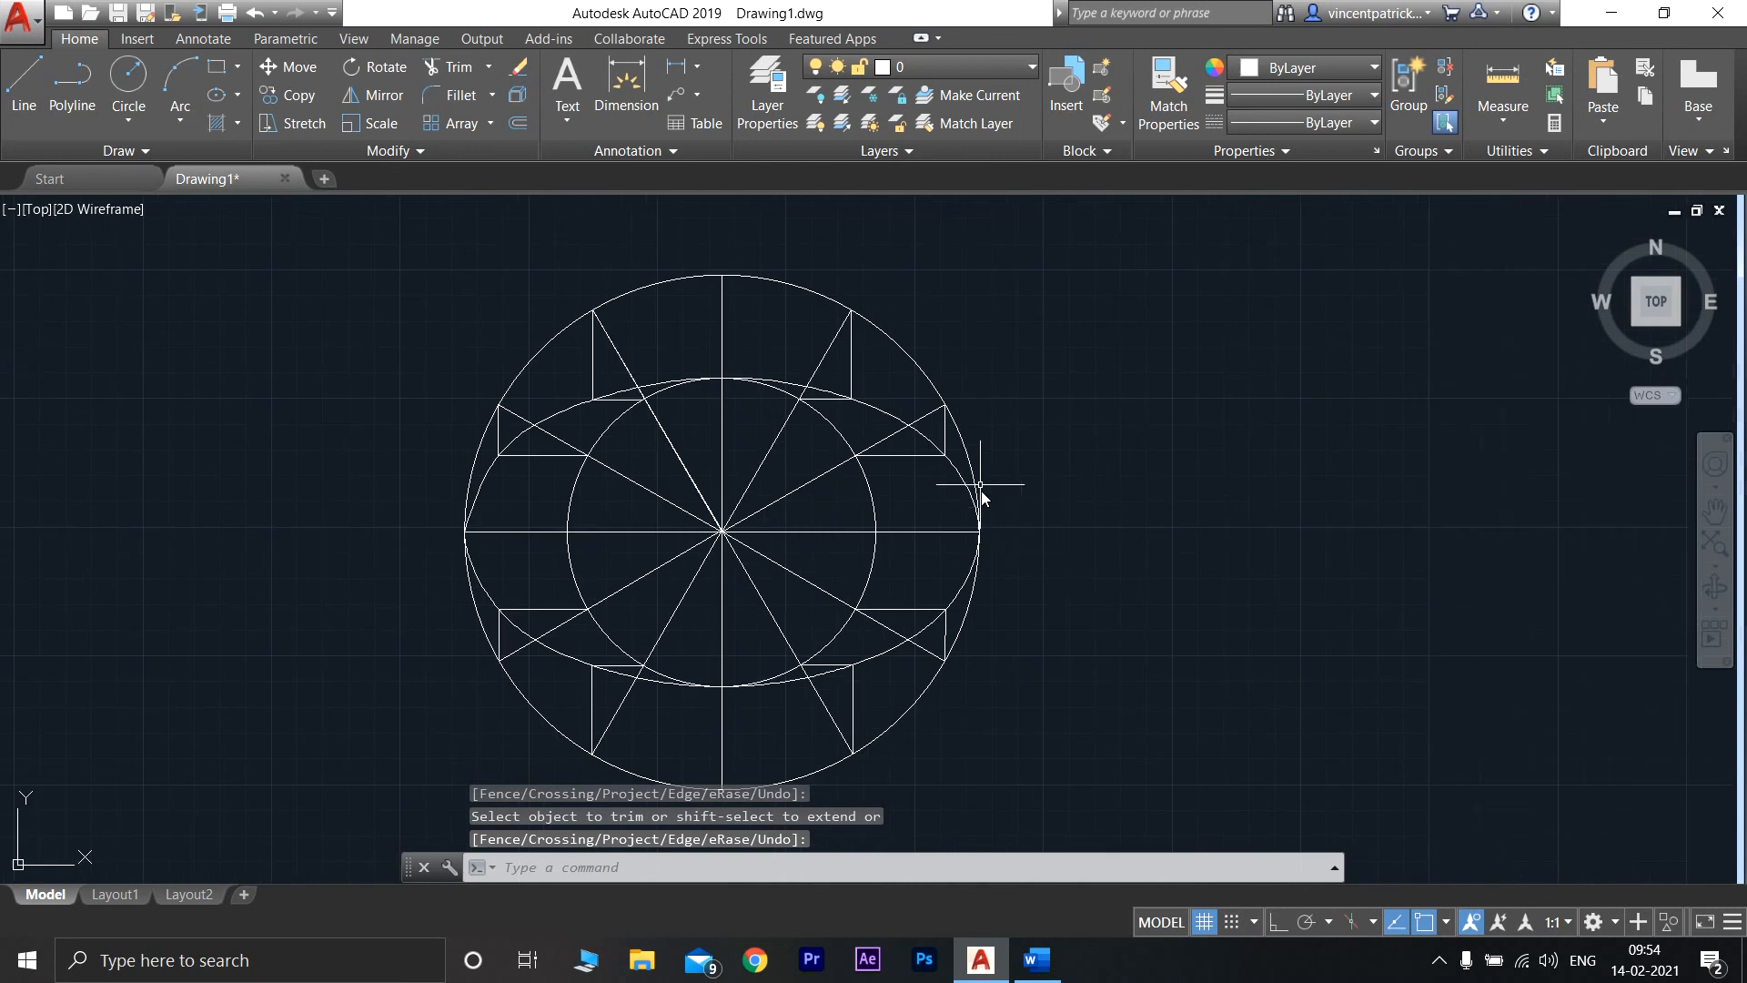
pyautogui.press('Return')
# - Set the colour of the ellipse spline to red (237,31,36) and deselect it
pyautogui.click(870, 405)
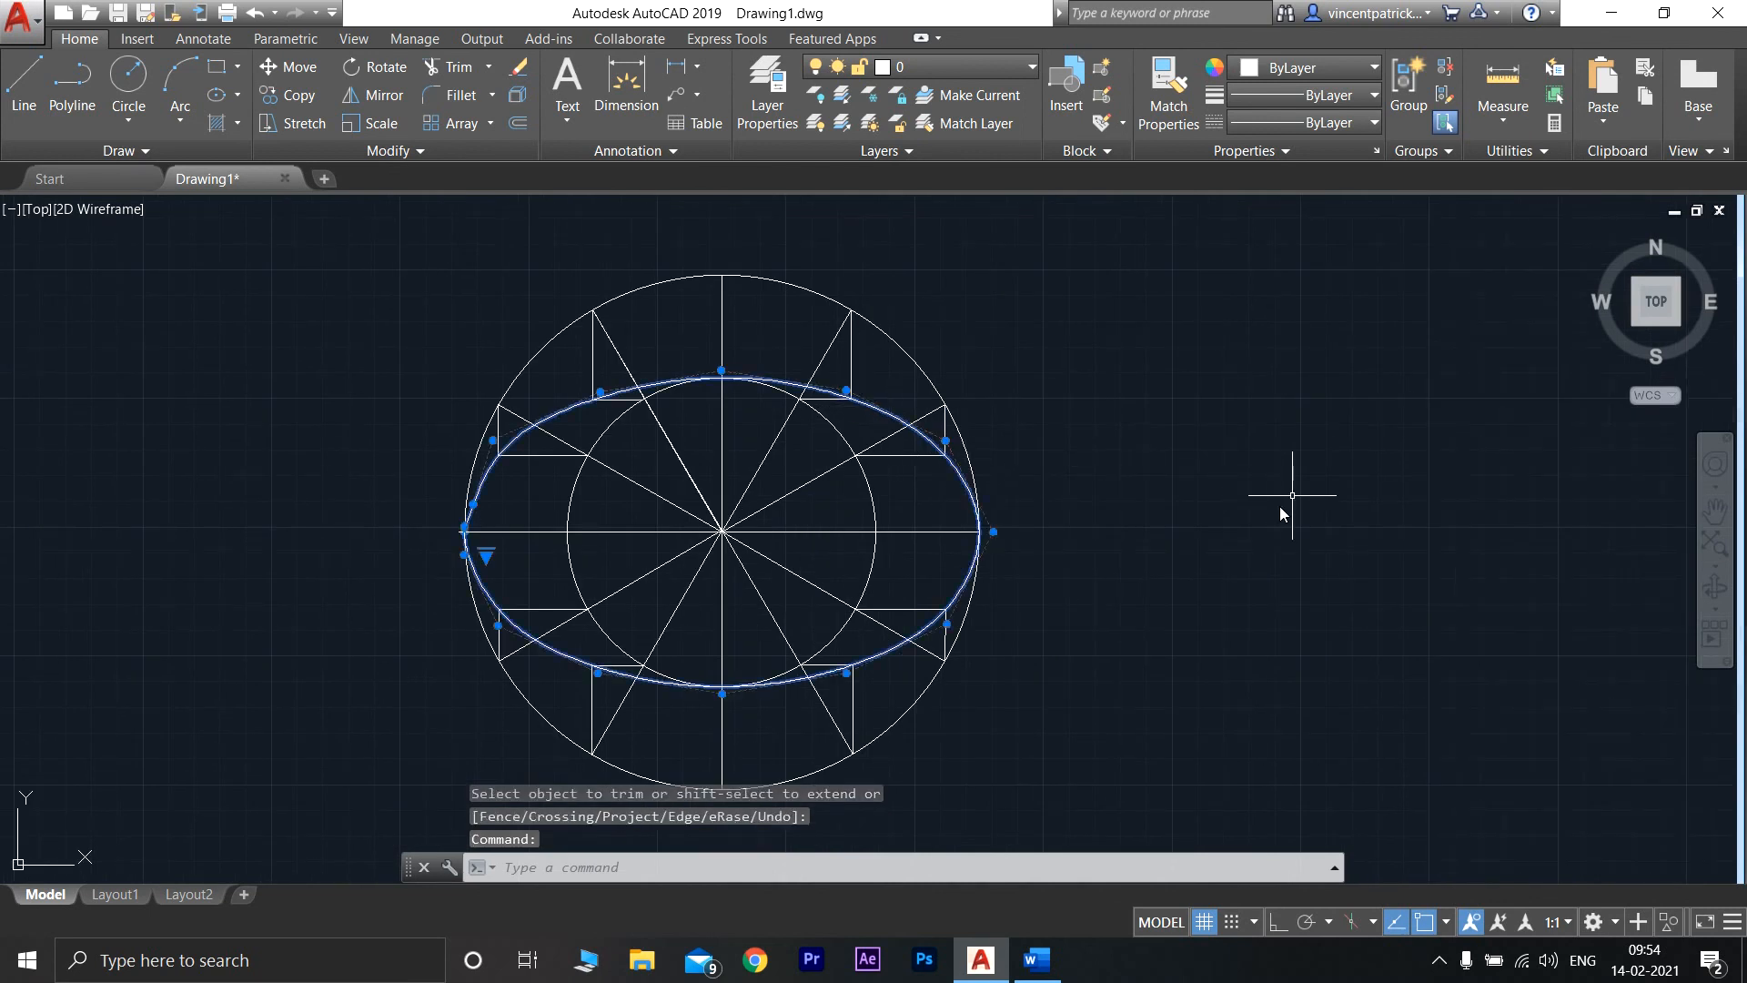
pyautogui.click(1364, 69)
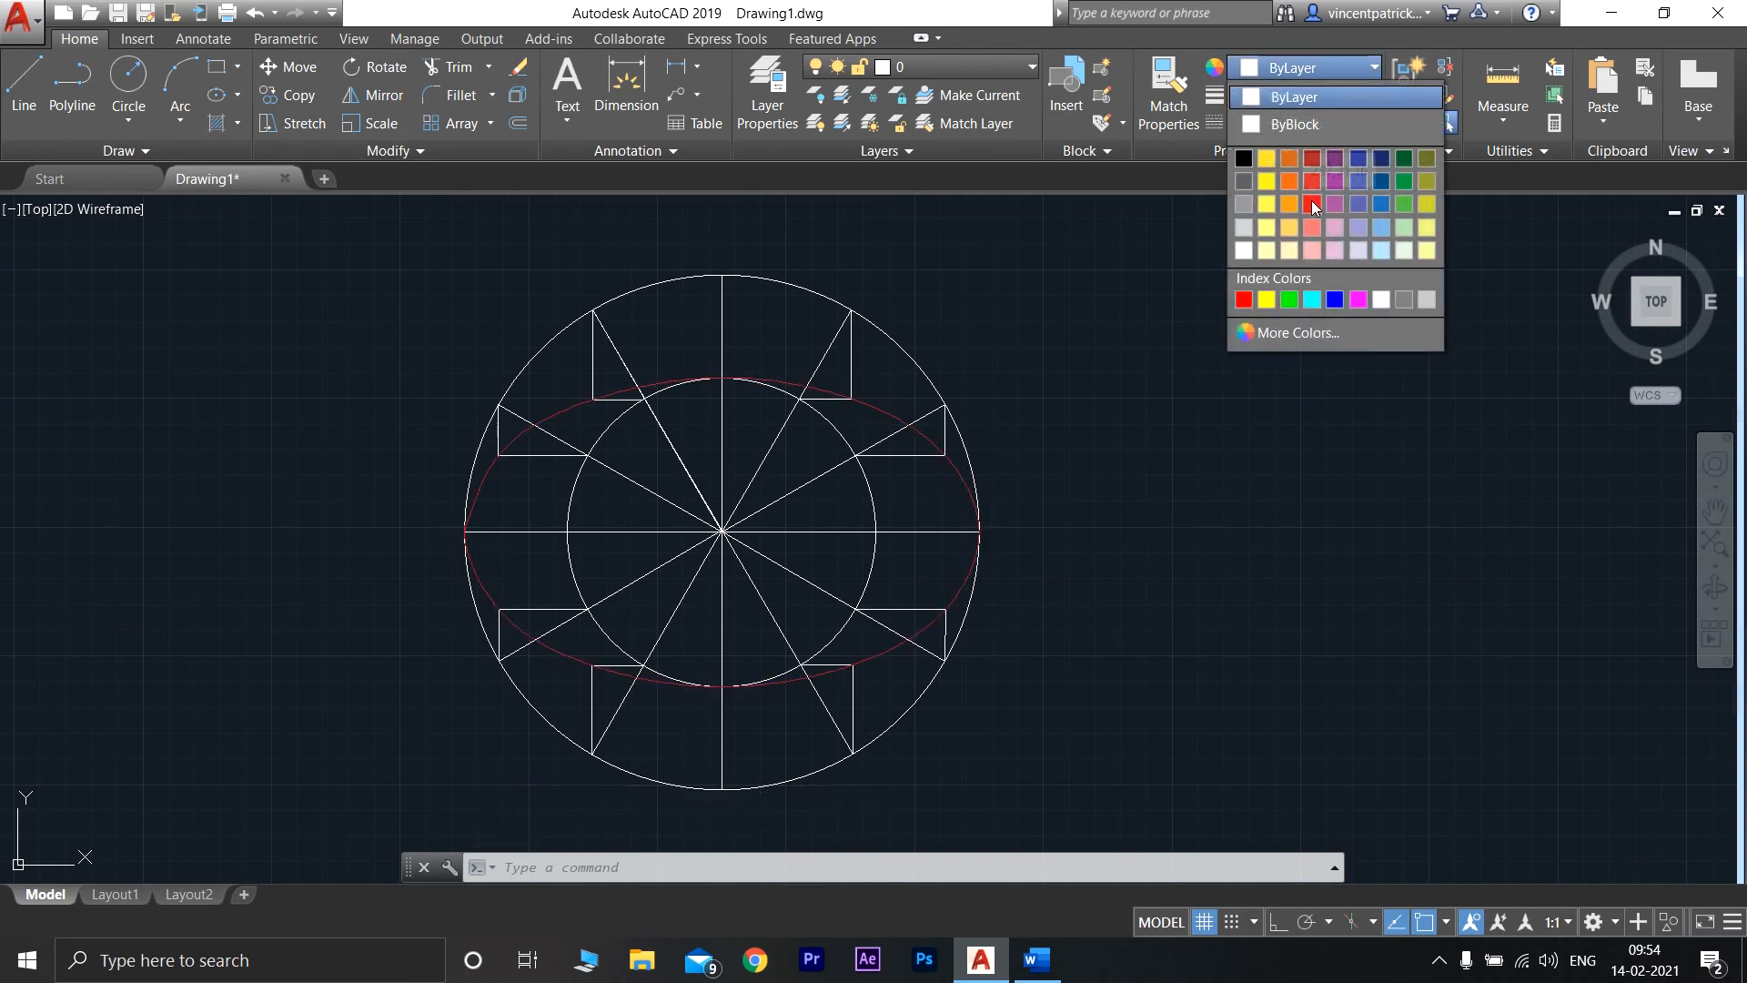
pyautogui.click(1312, 200)
pyautogui.click(1170, 489)
pyautogui.press('Escape')
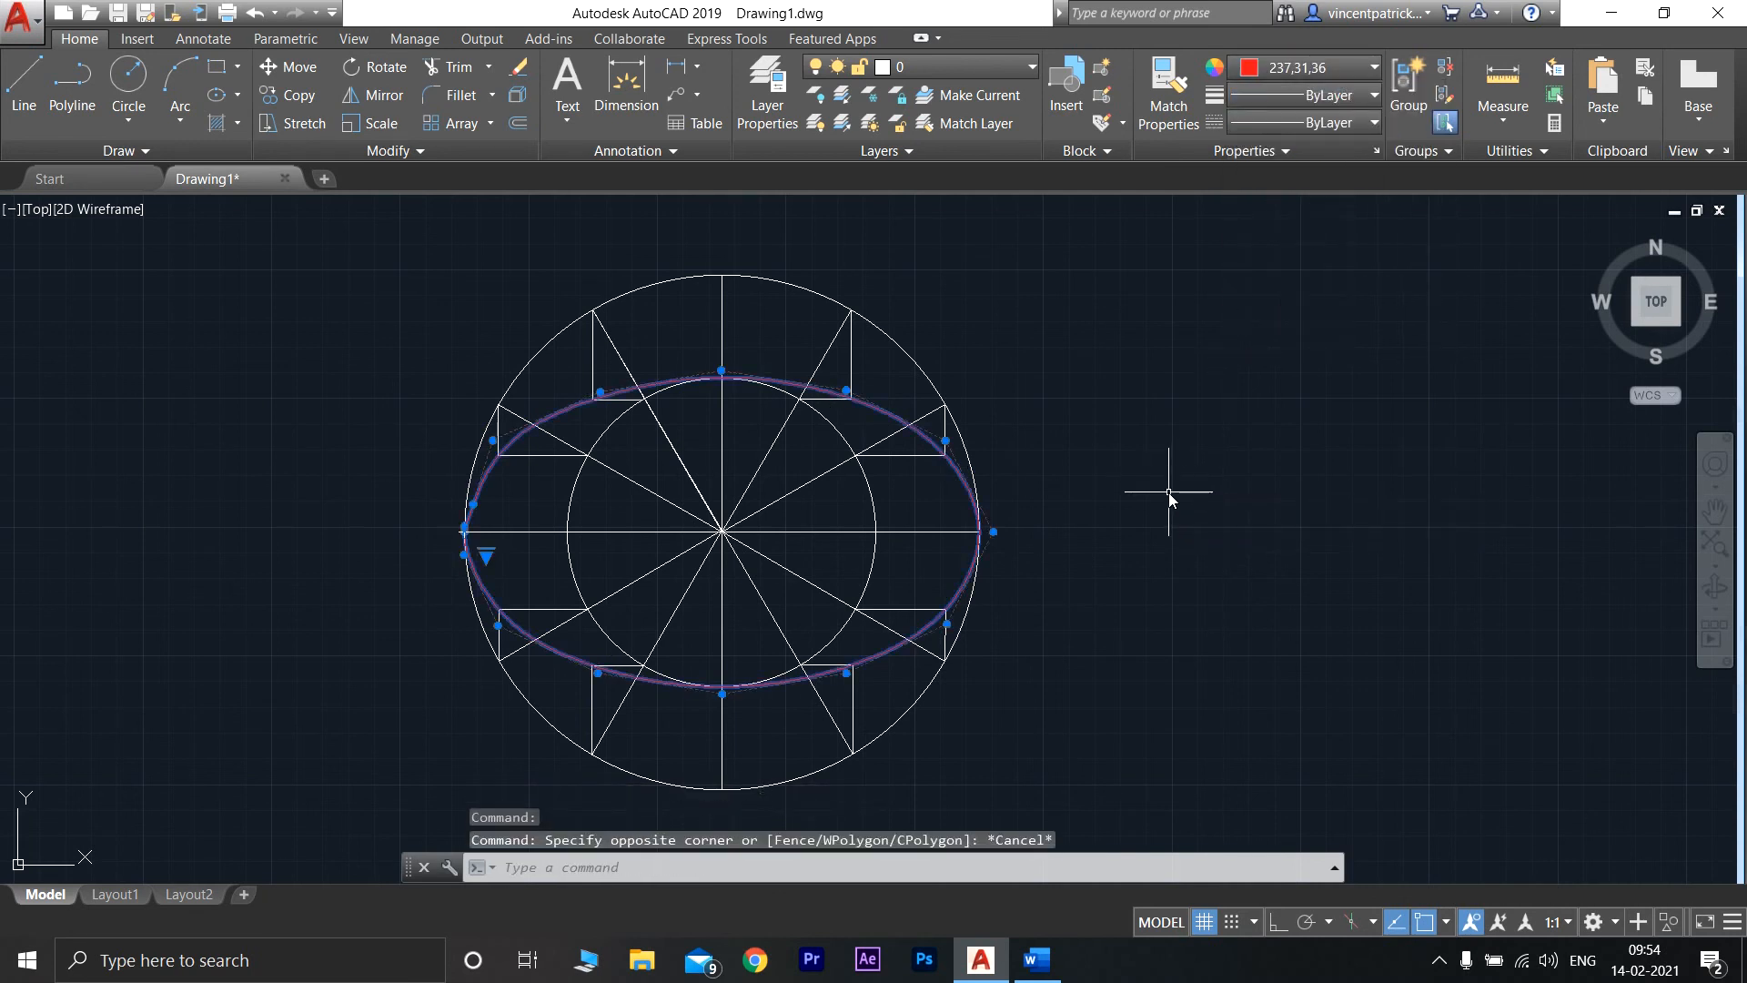
pyautogui.press('Escape')
pyautogui.scroll(2, 1173, 573)
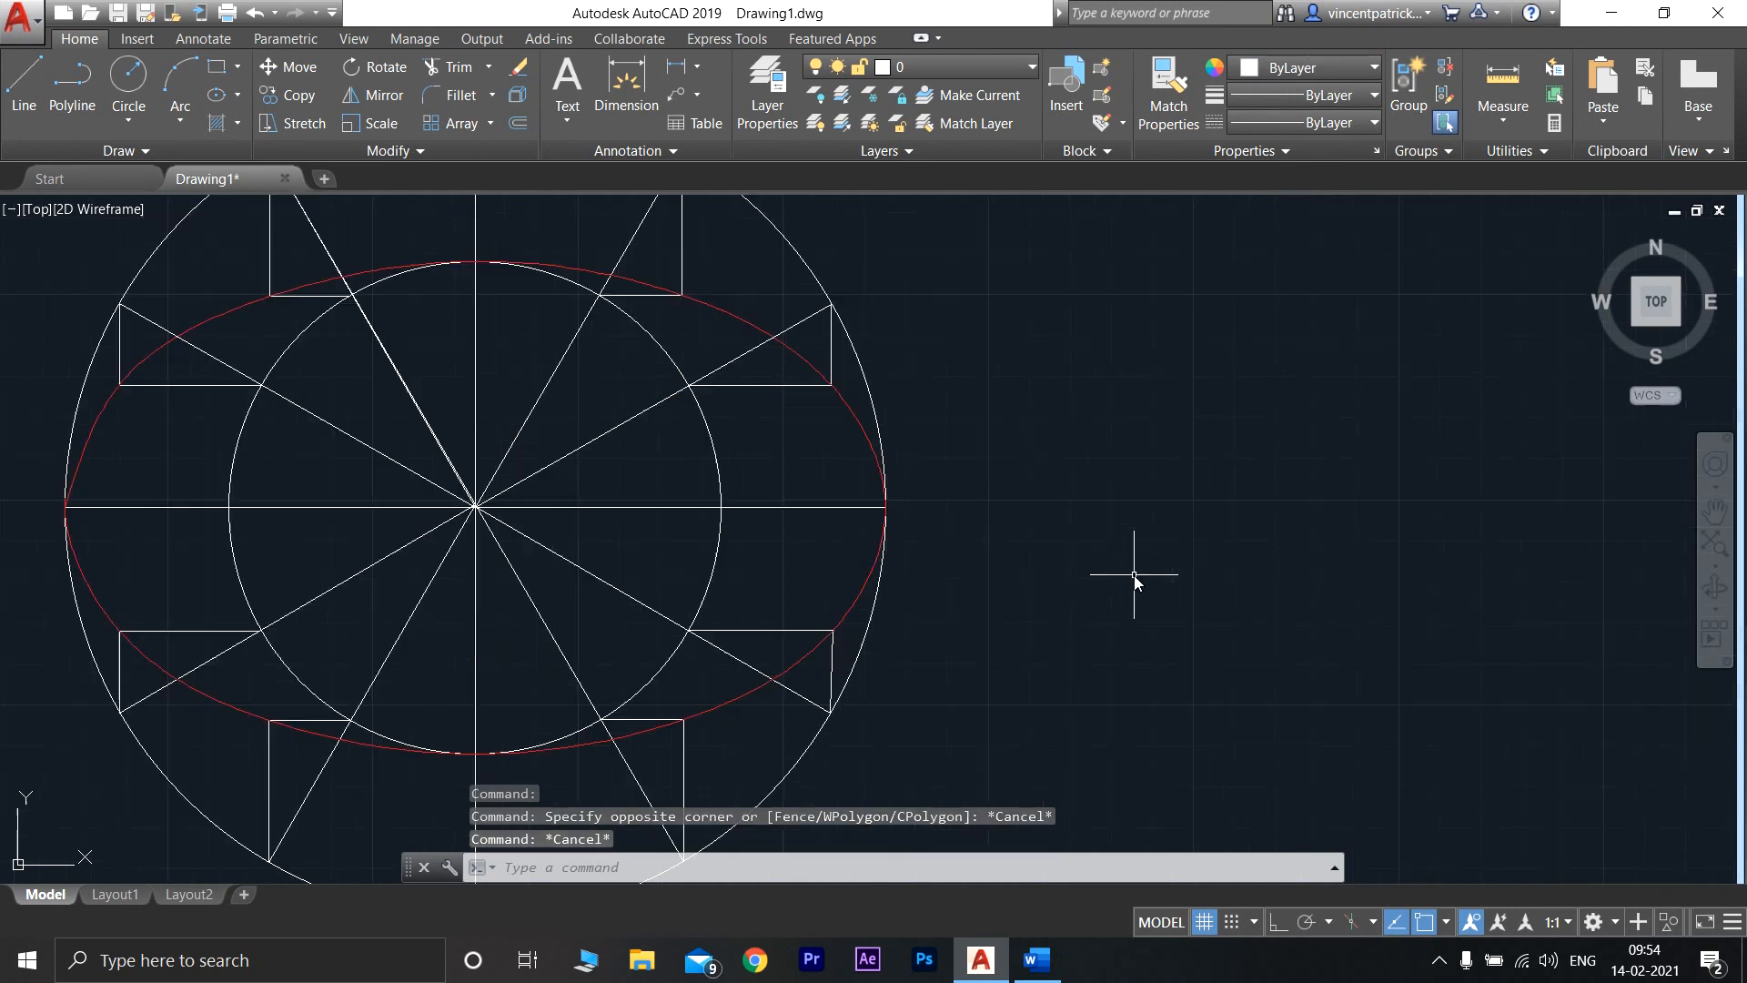
pyautogui.scroll(-2, 1101, 576)
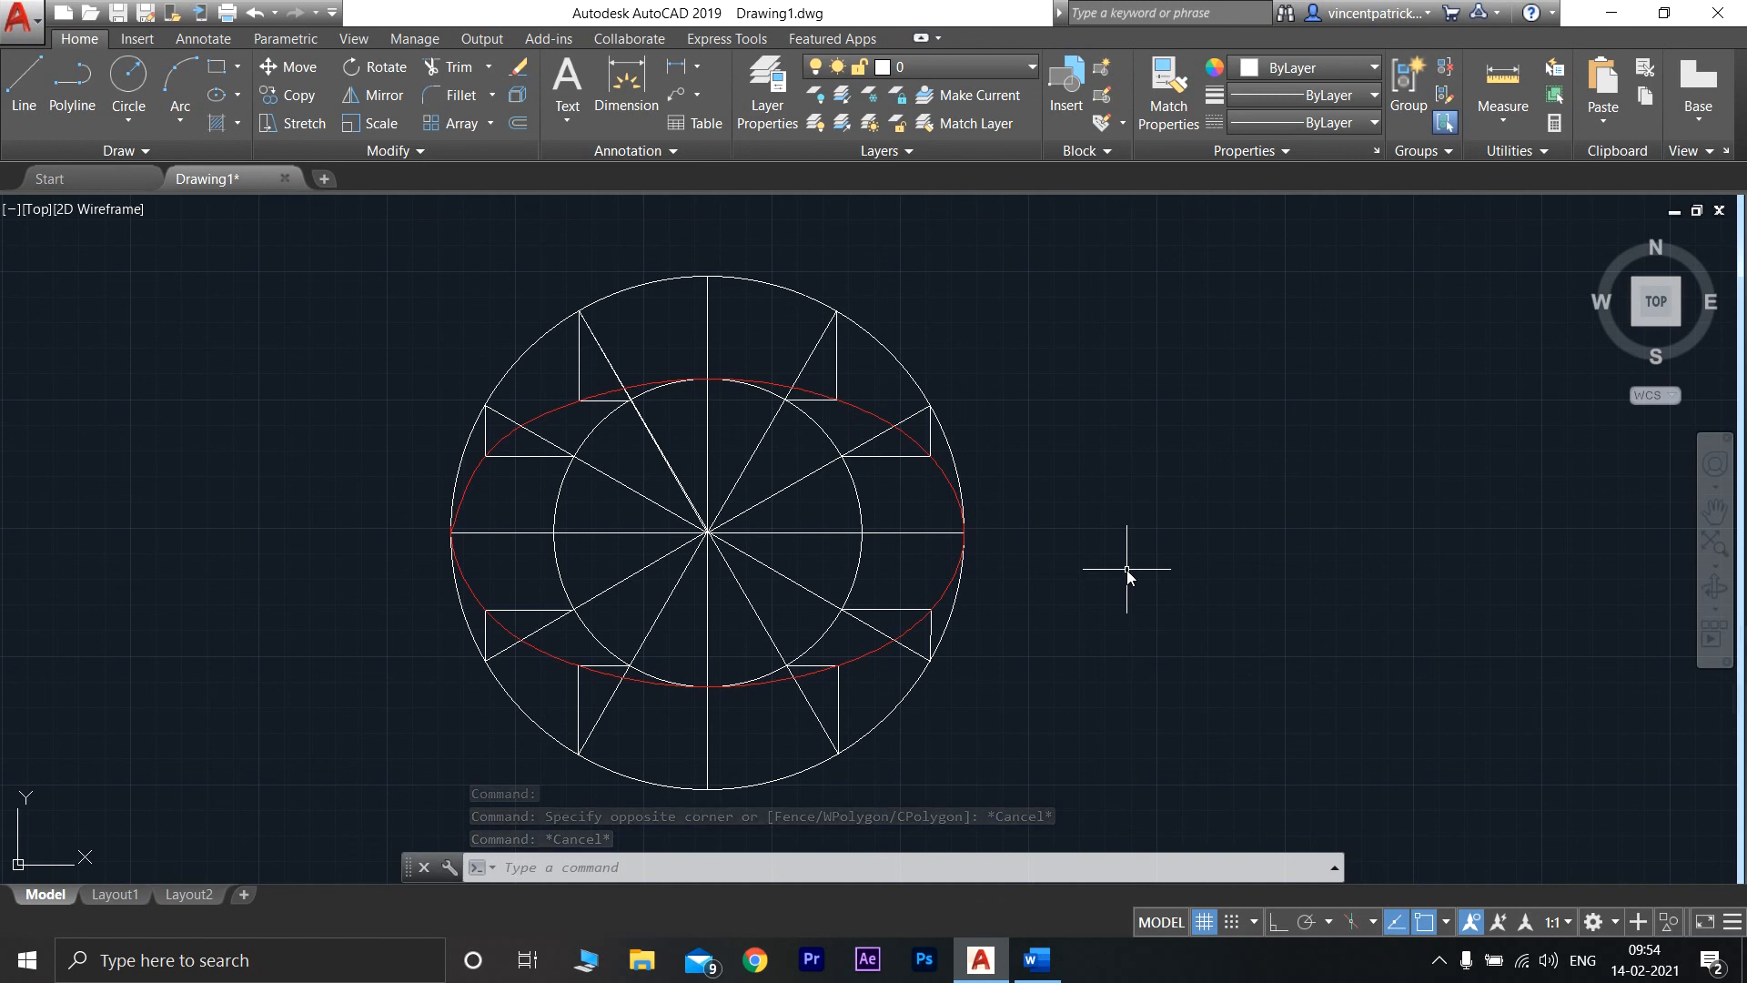
pyautogui.scroll(2, 1088, 559)
pyautogui.scroll(-2, 1086, 559)
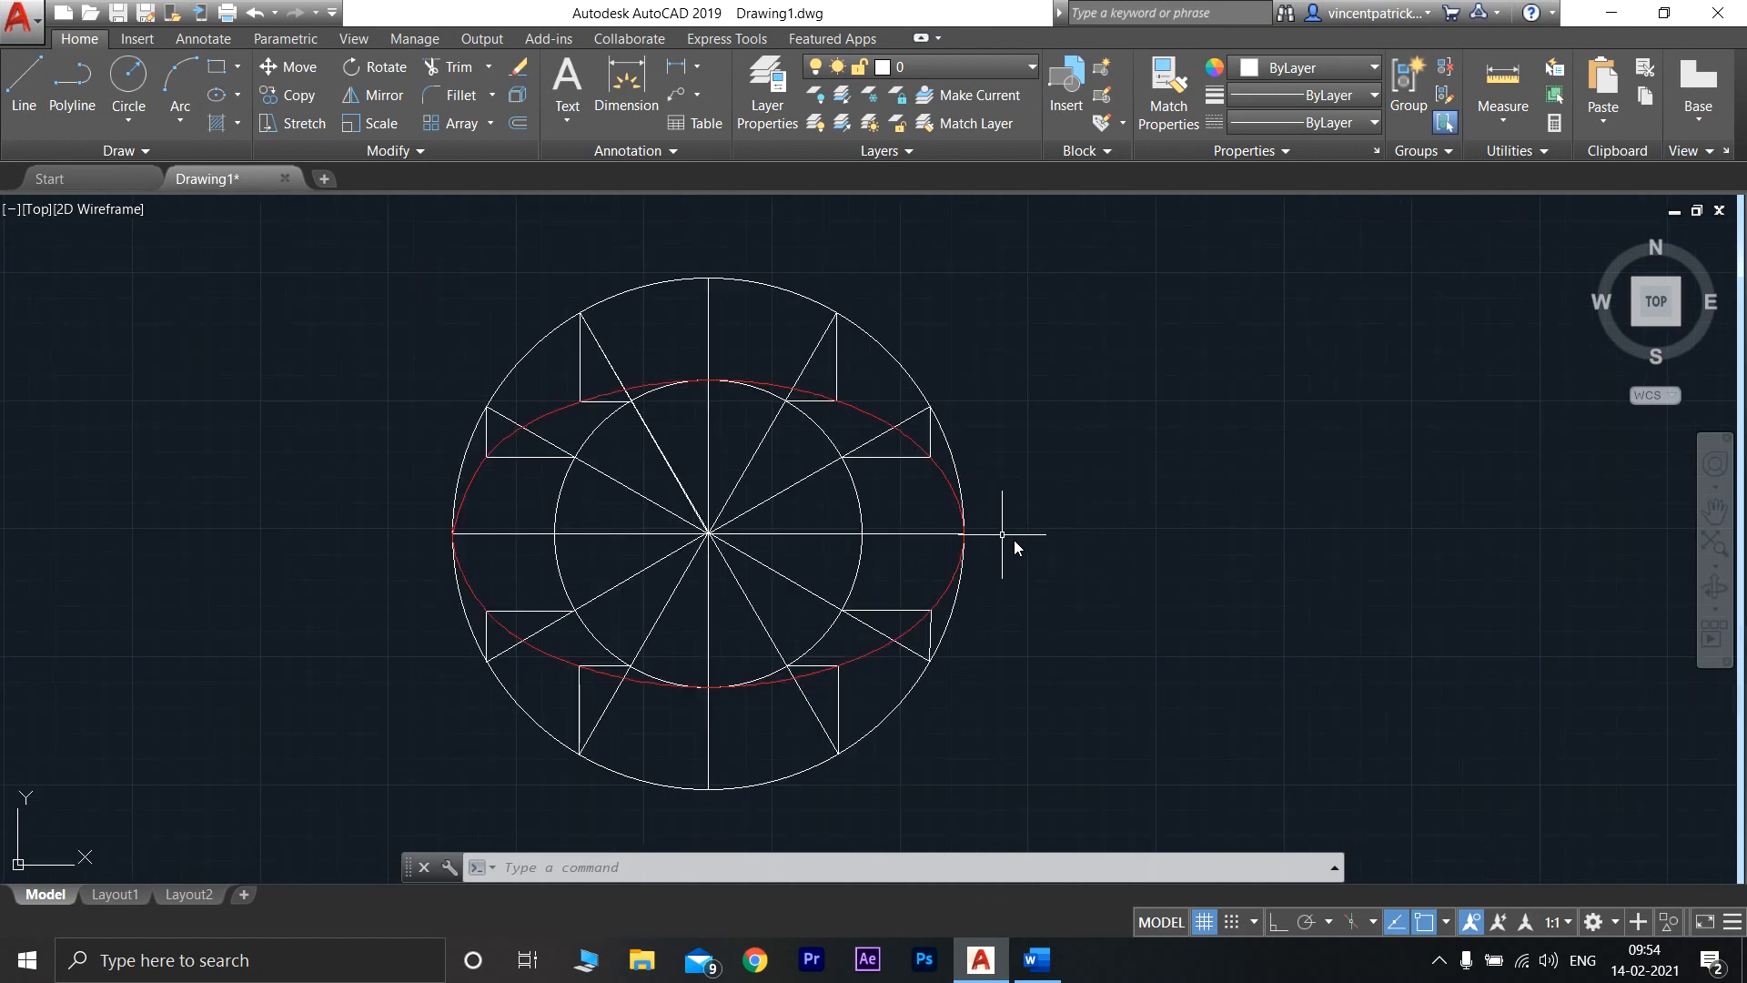